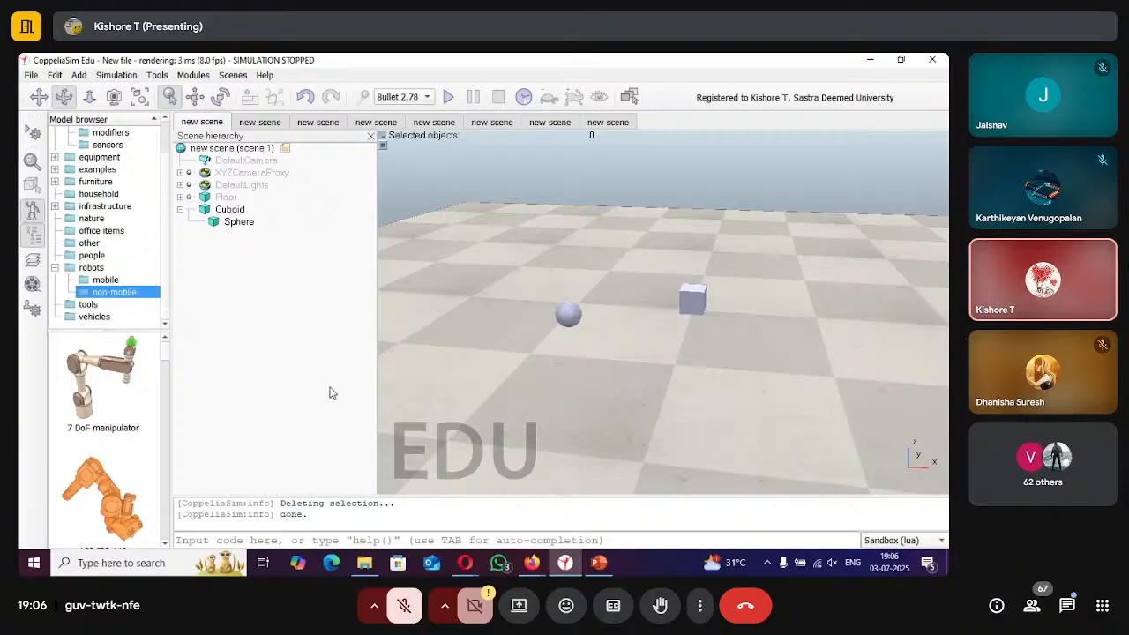
# Set the Cuboid's ambient/diffuse color to pure red with RGB values 1.00, 0.00 and 0.00.
pyautogui.scroll(-1, 139, 399)
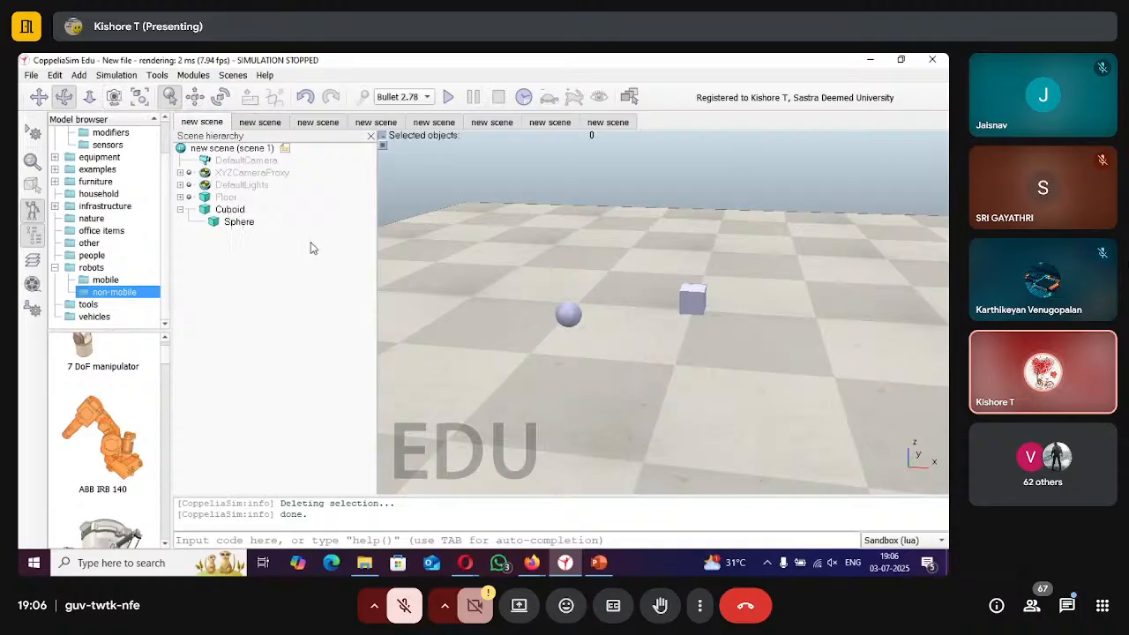
pyautogui.click(248, 211)
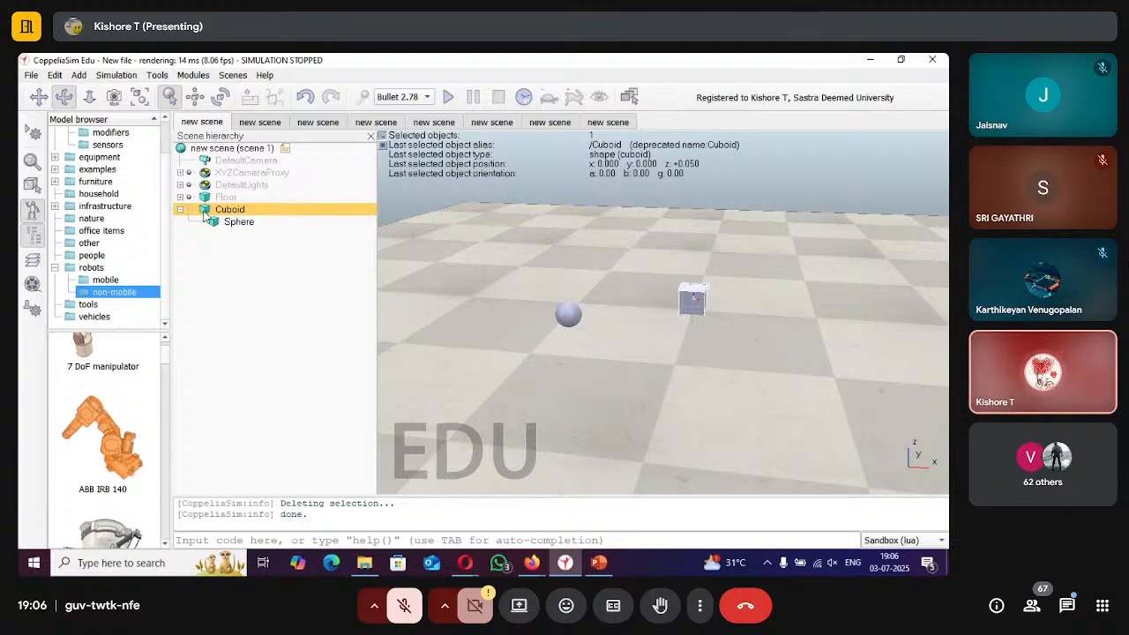
pyautogui.doubleClick(203, 216)
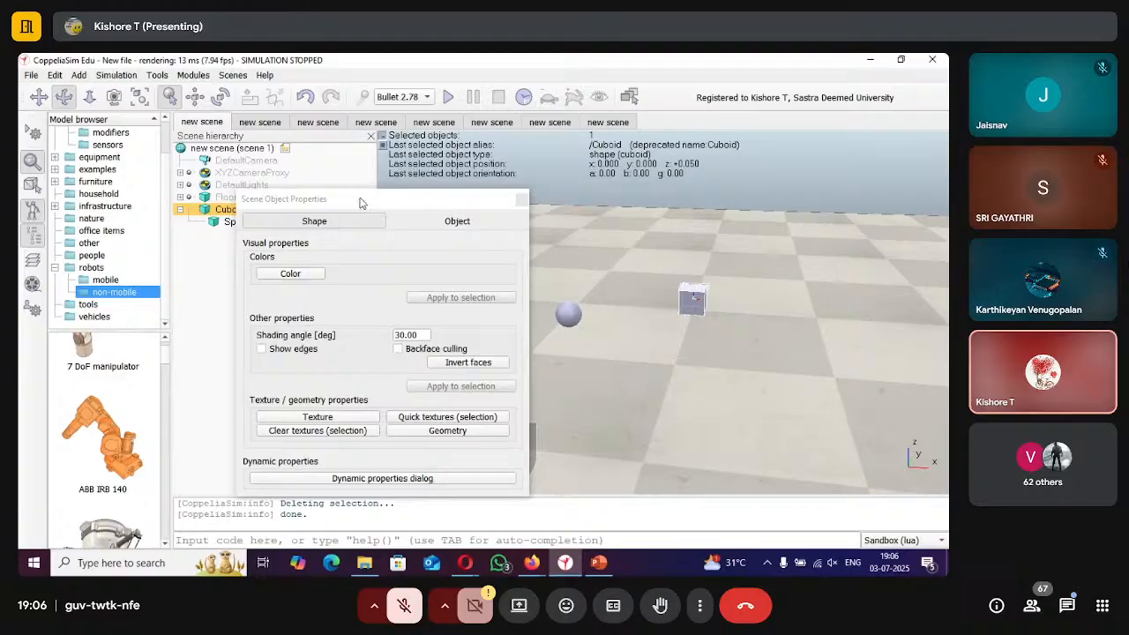
pyautogui.moveTo(364, 201); pyautogui.dragTo(361, 160)
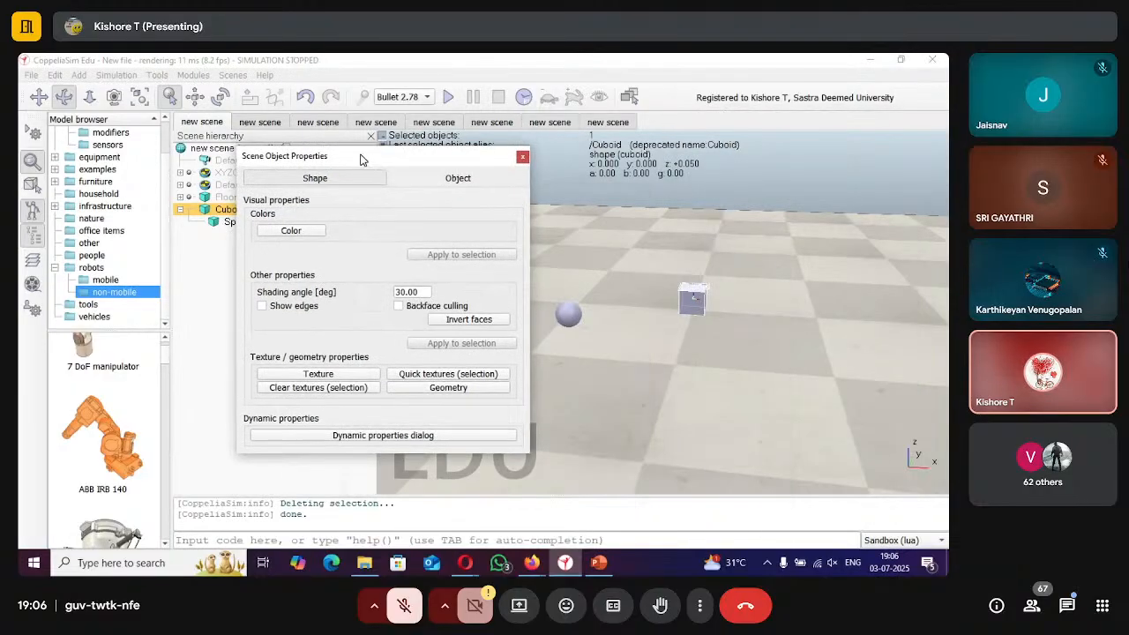
pyautogui.click(290, 230)
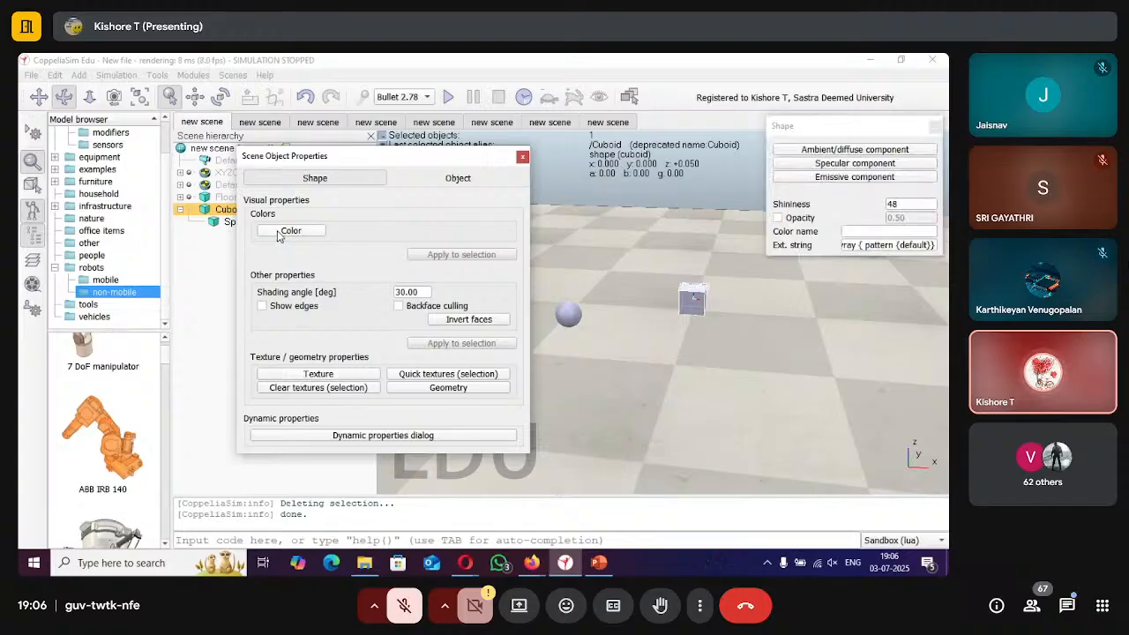
pyautogui.click(795, 151)
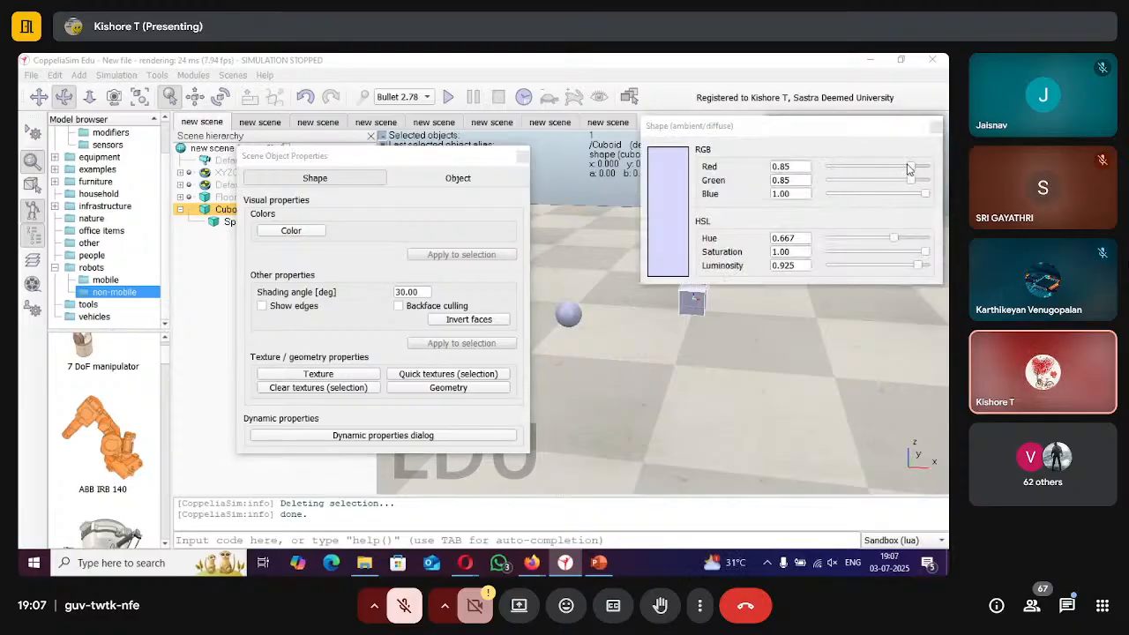
pyautogui.moveTo(908, 168); pyautogui.dragTo(825, 181)
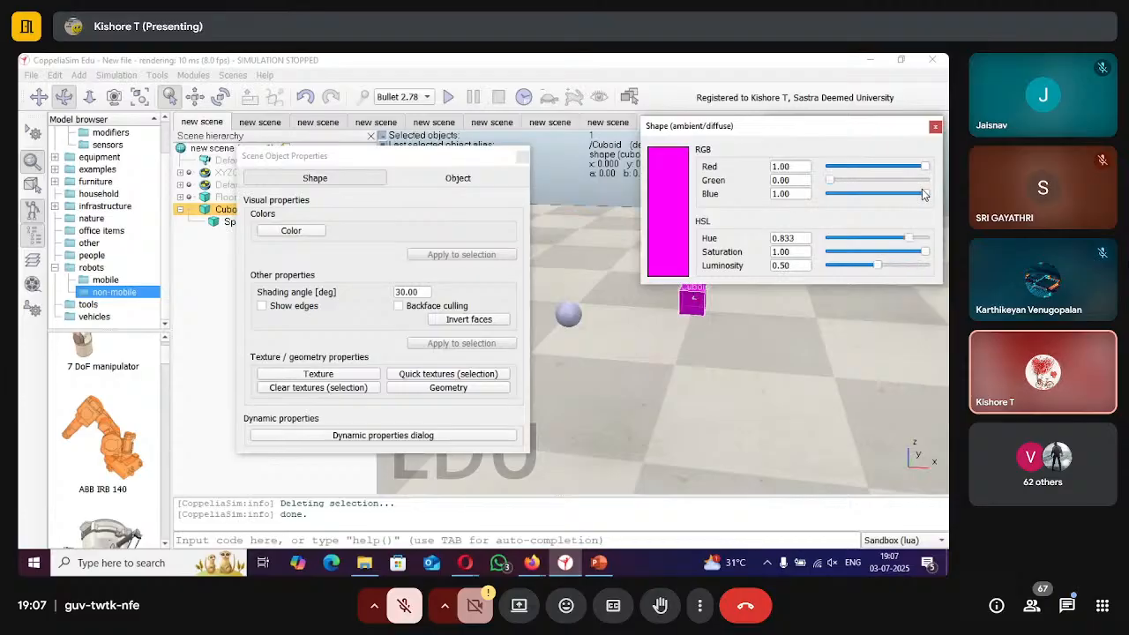
pyautogui.moveTo(924, 194); pyautogui.dragTo(760, 199)
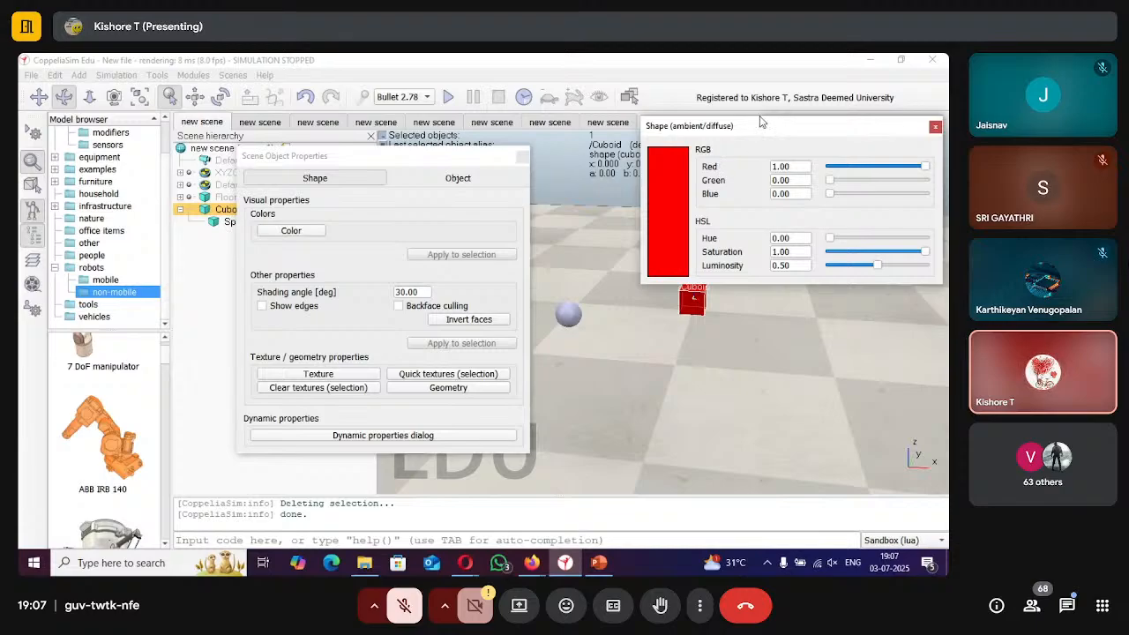
pyautogui.moveTo(762, 122); pyautogui.dragTo(763, 97)
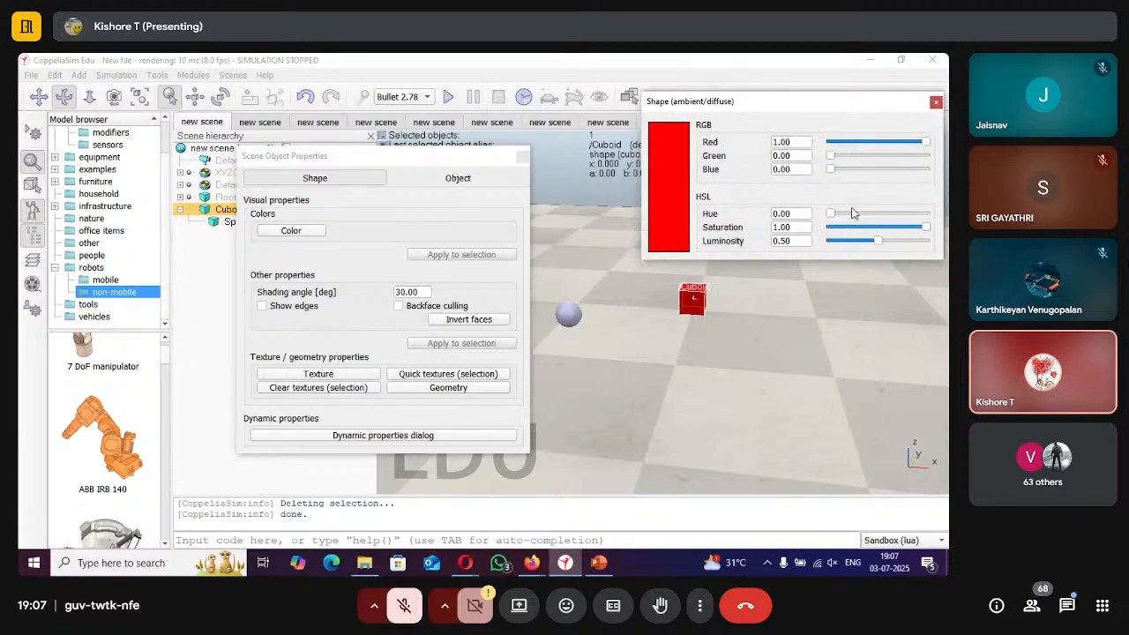
pyautogui.click(936, 103)
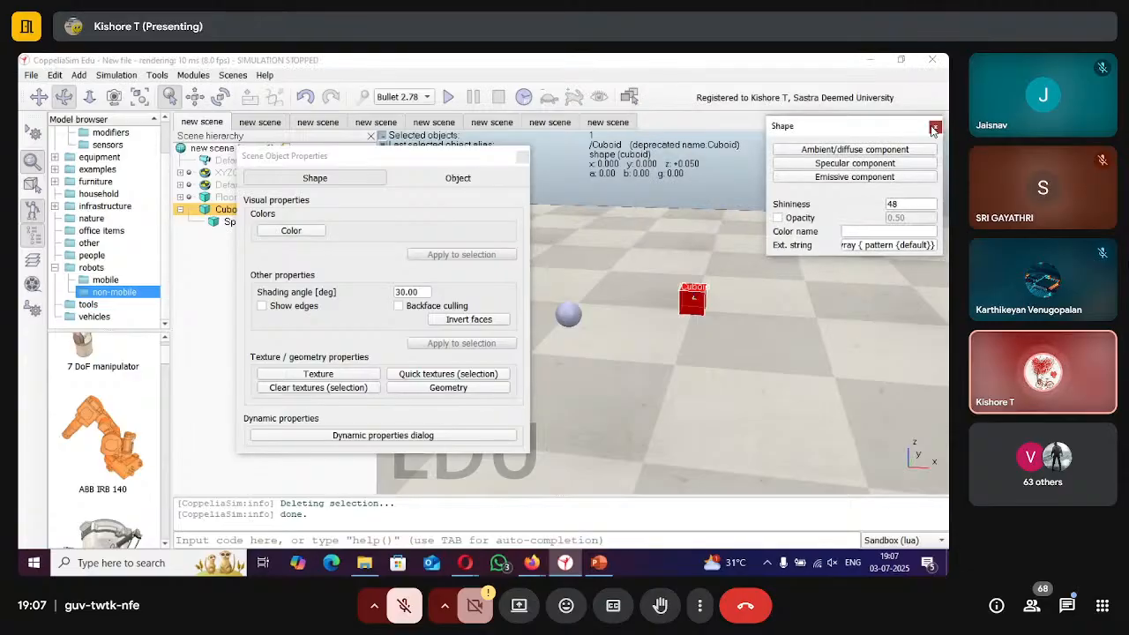
pyautogui.click(934, 128)
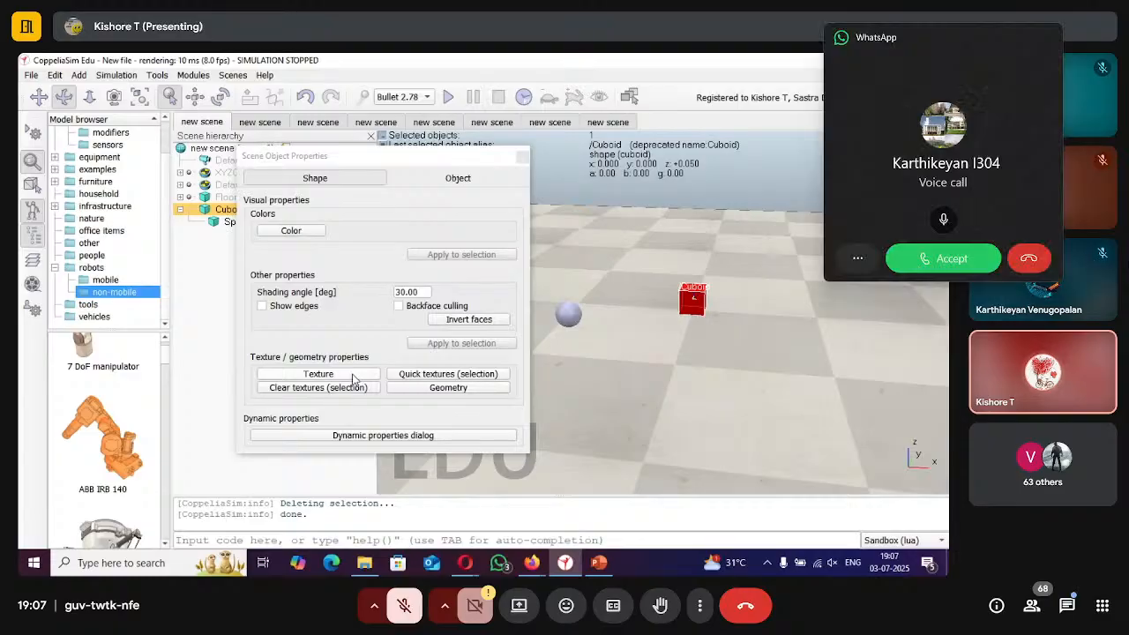
# Apply the existing tiledConcrete texture to the Sphere.
pyautogui.click(568, 313)
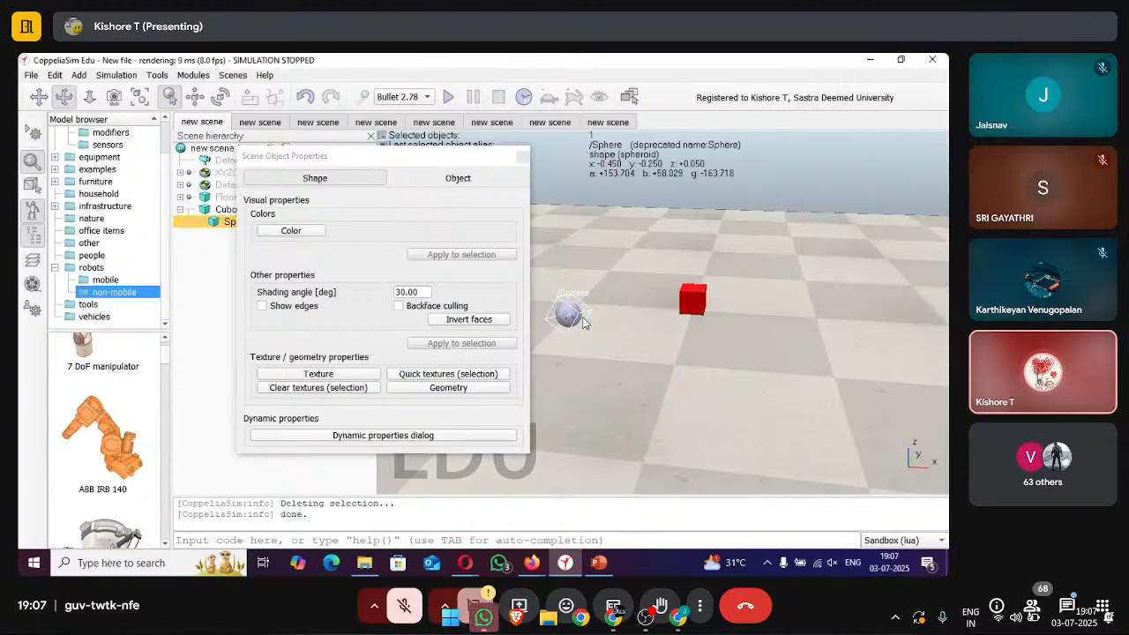
pyautogui.click(349, 378)
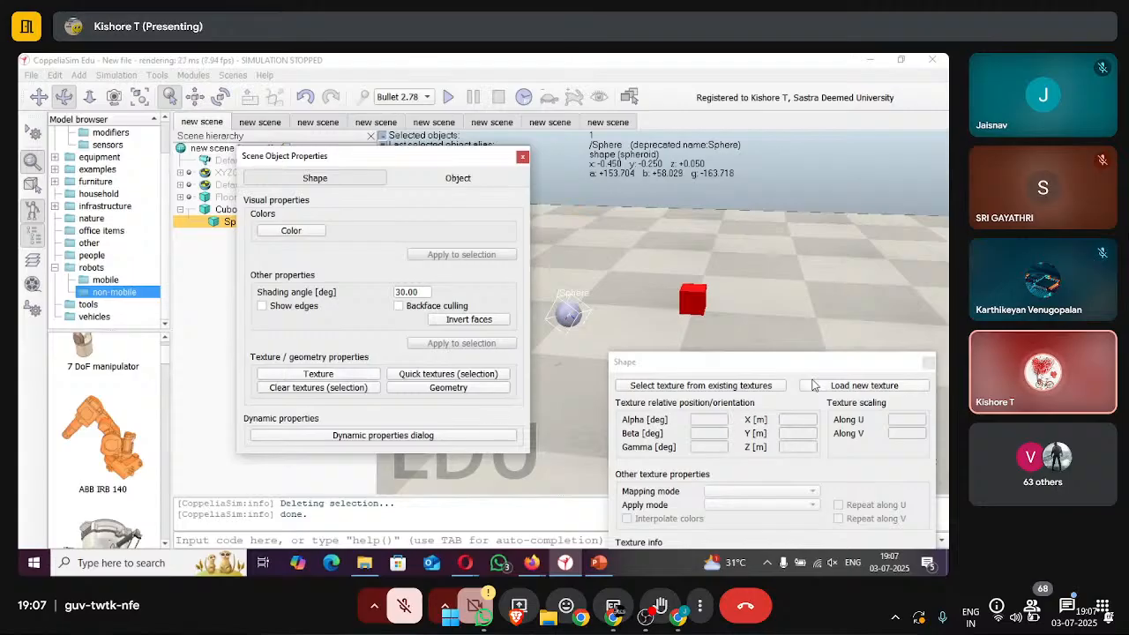
pyautogui.moveTo(800, 363); pyautogui.dragTo(757, 253)
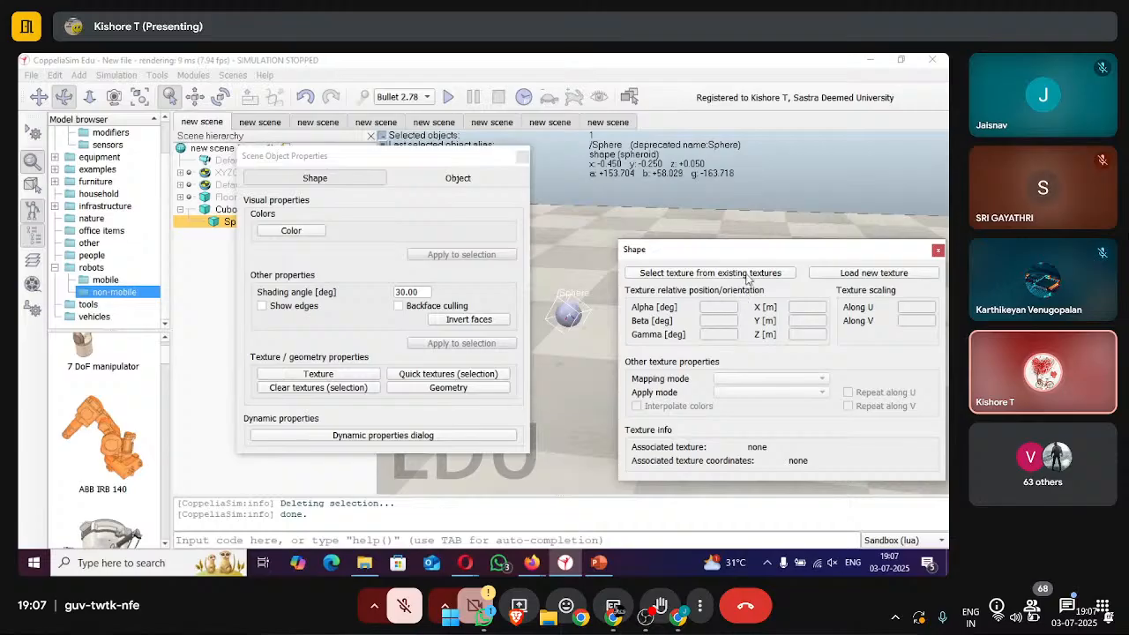
pyautogui.click(748, 273)
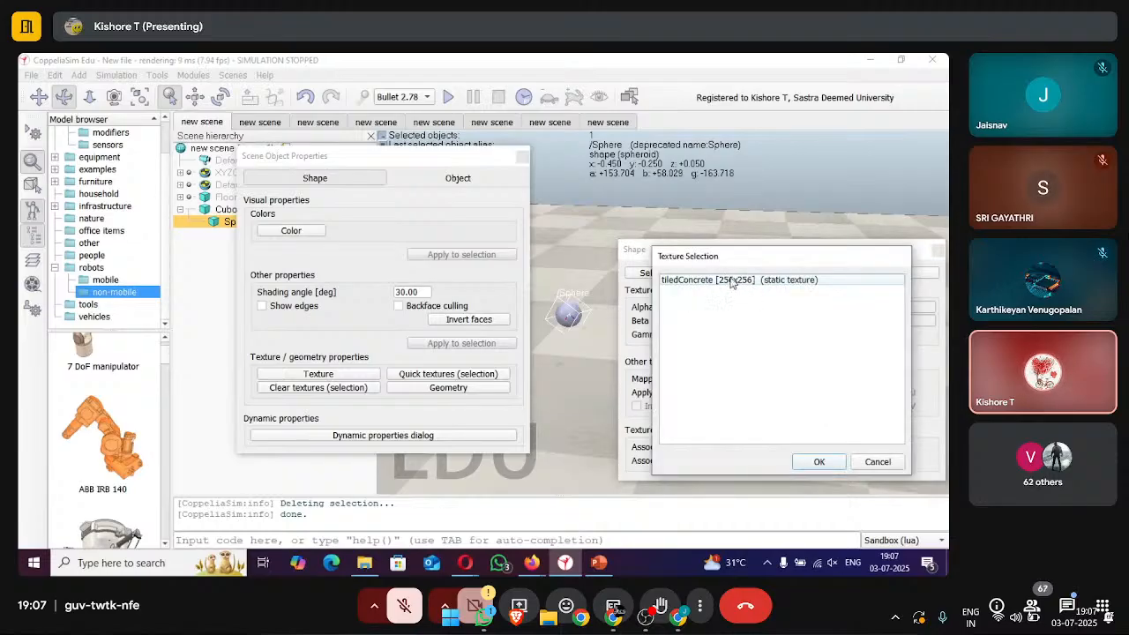
pyautogui.click(731, 281)
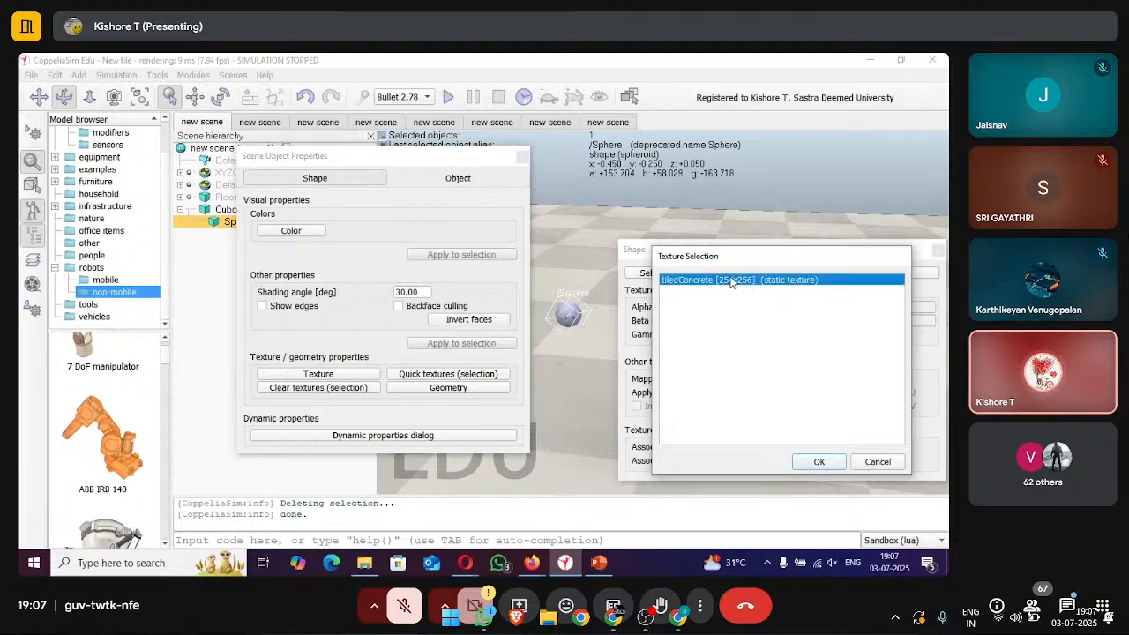
pyautogui.click(815, 460)
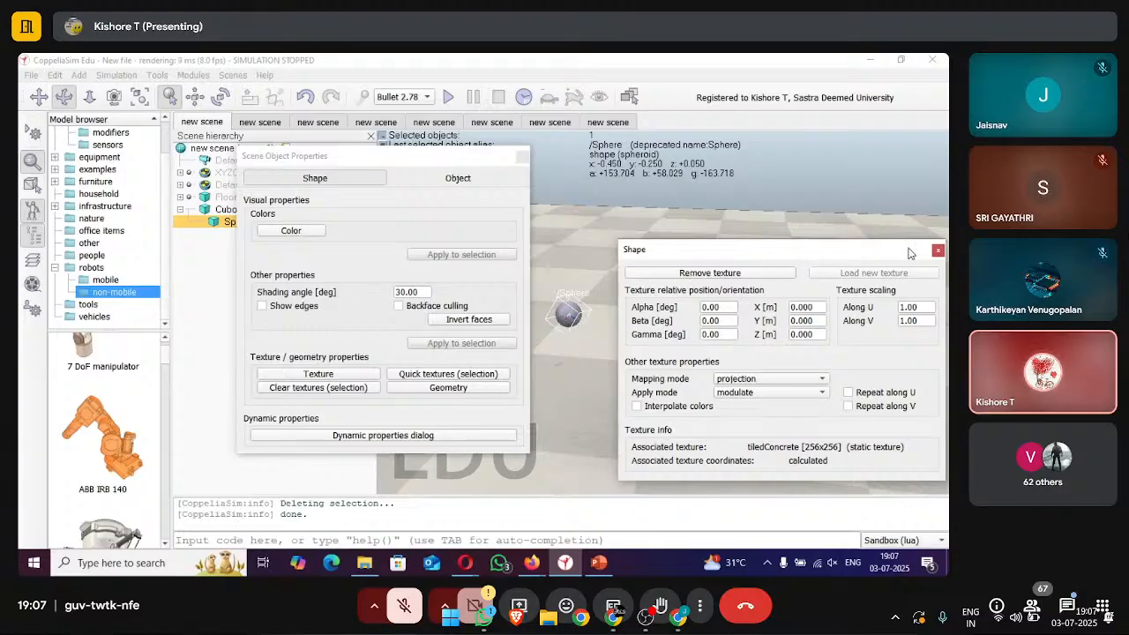
pyautogui.click(937, 253)
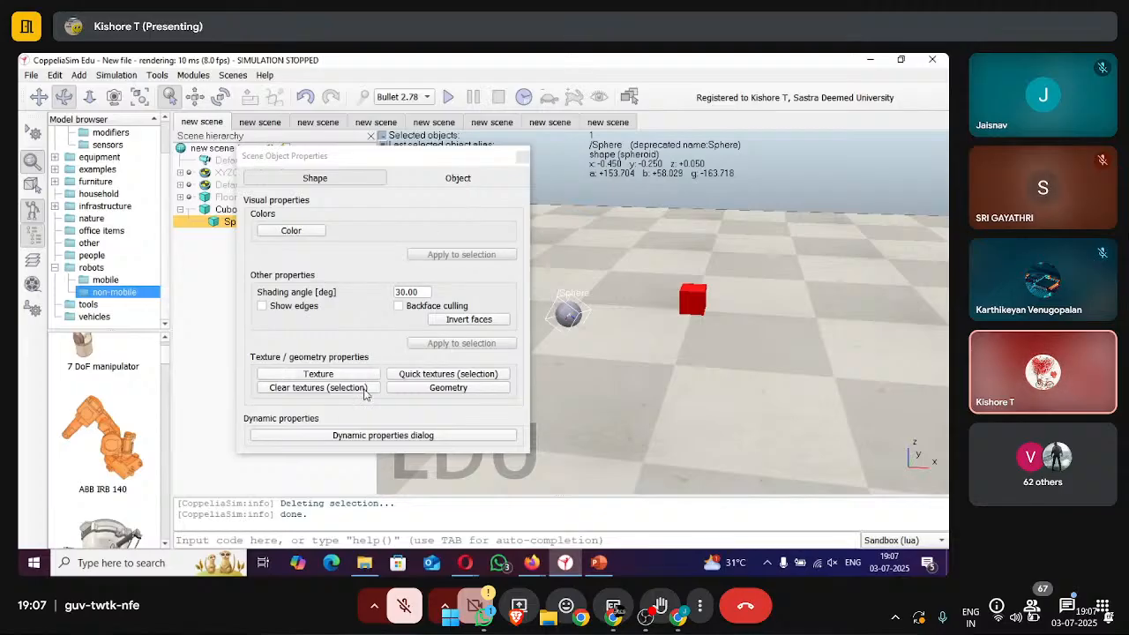
# Examine the Sphere's rigid body dynamic properties, including its respondable masks, mass and inertia matrix.
pyautogui.click(385, 436)
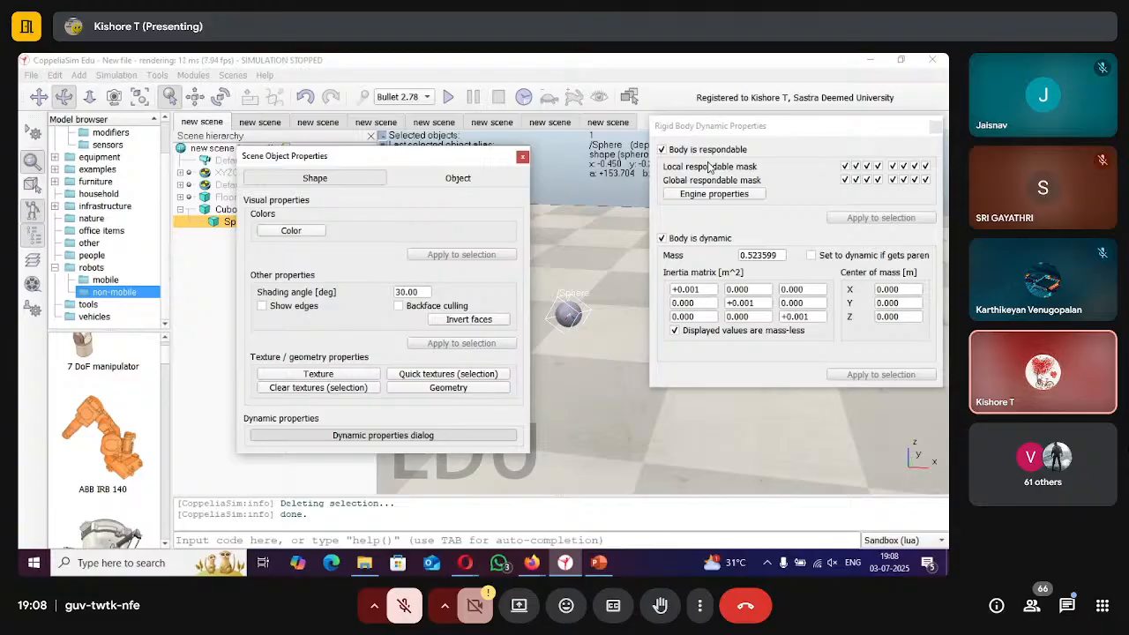
pyautogui.press('F11')
pyautogui.press('F11')
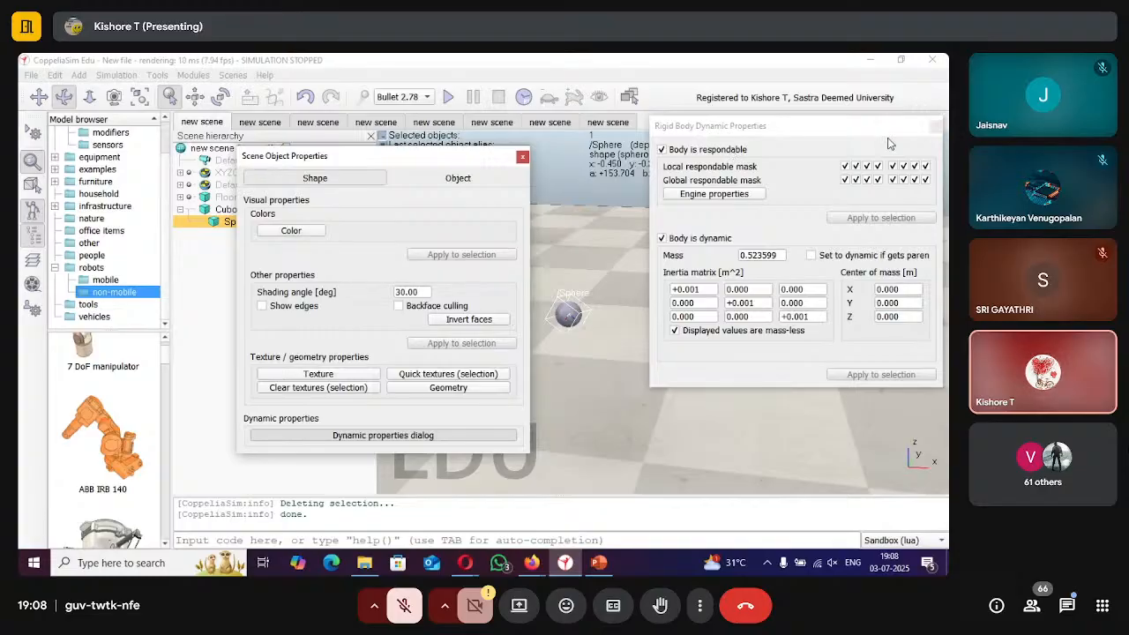
pyautogui.click(937, 128)
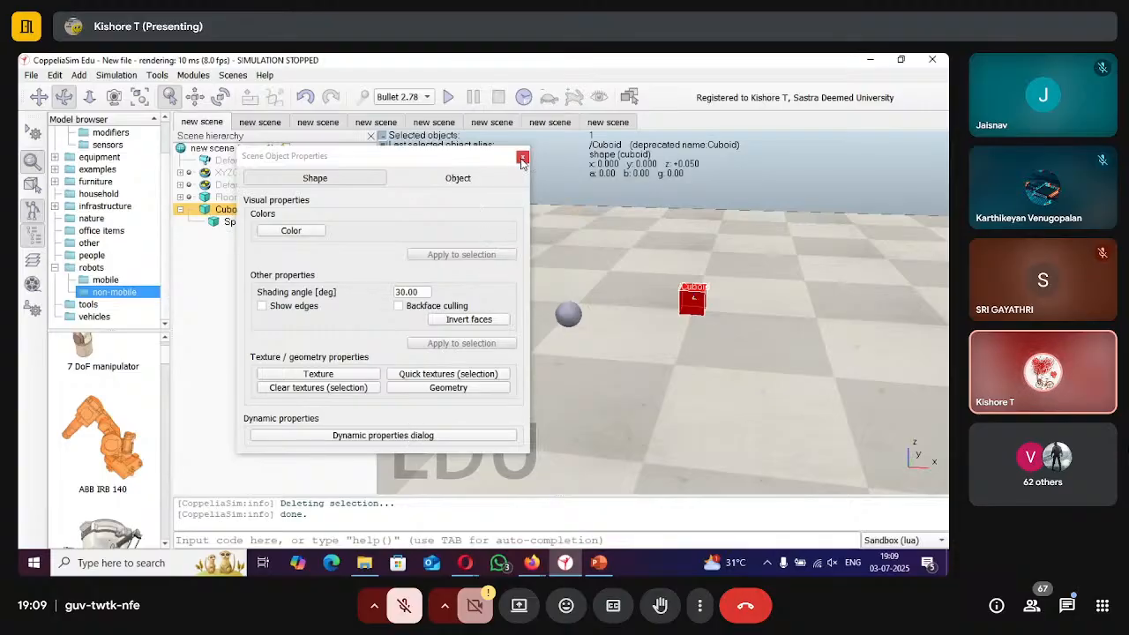
# Review the Cuboid's rigid body dynamic properties, toggling Body is respondable on and back off.
pyautogui.click(399, 432)
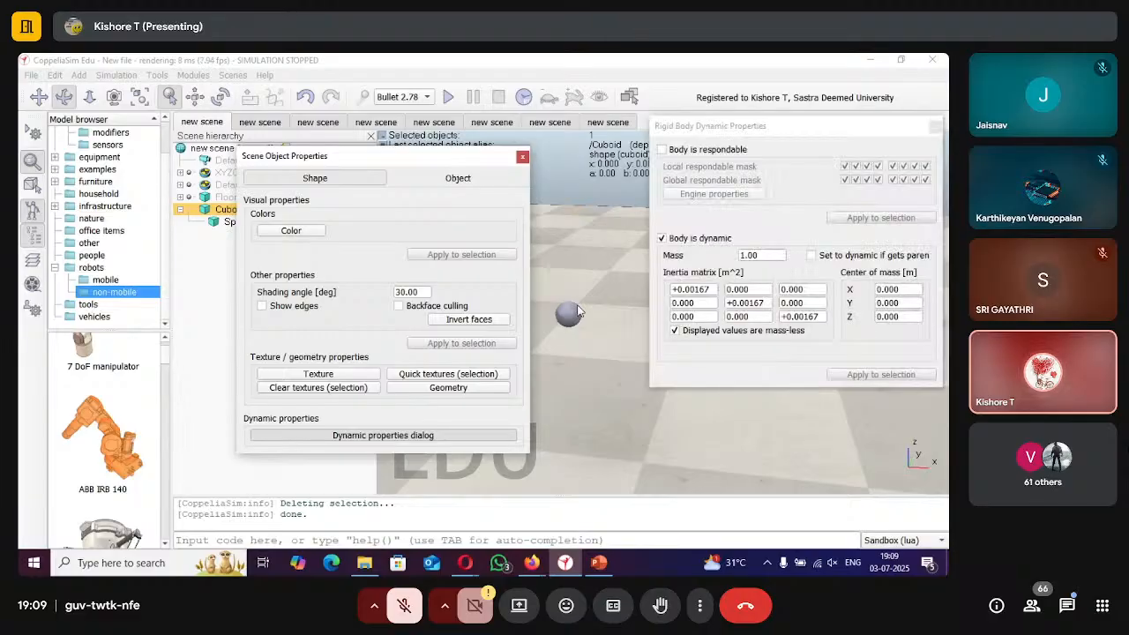
pyautogui.click(662, 150)
pyautogui.click(663, 151)
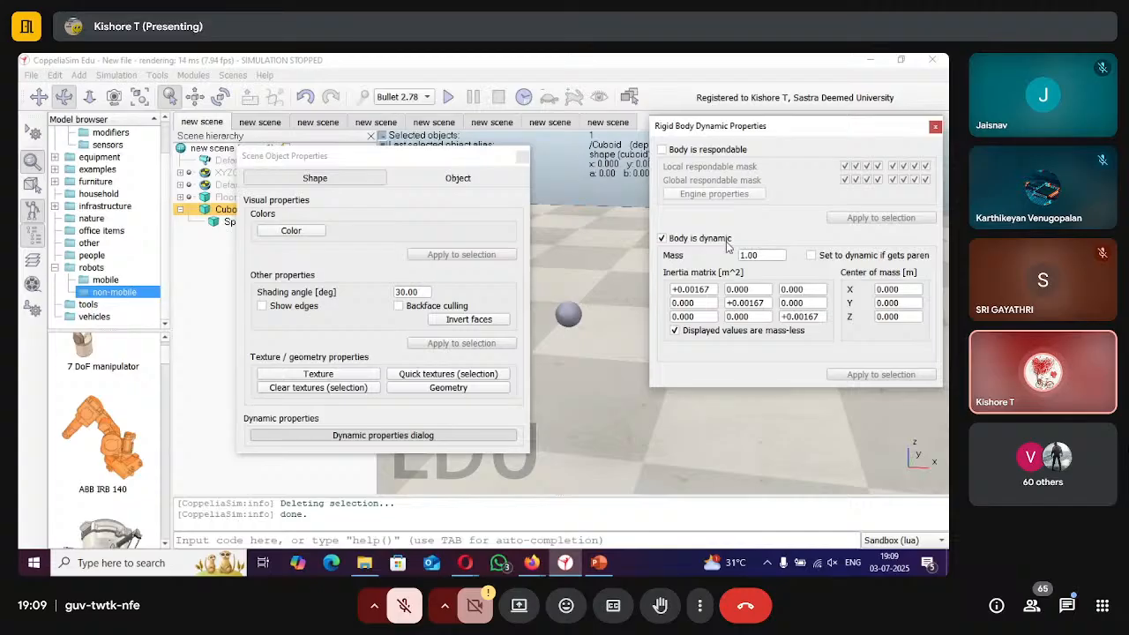
pyautogui.click(526, 158)
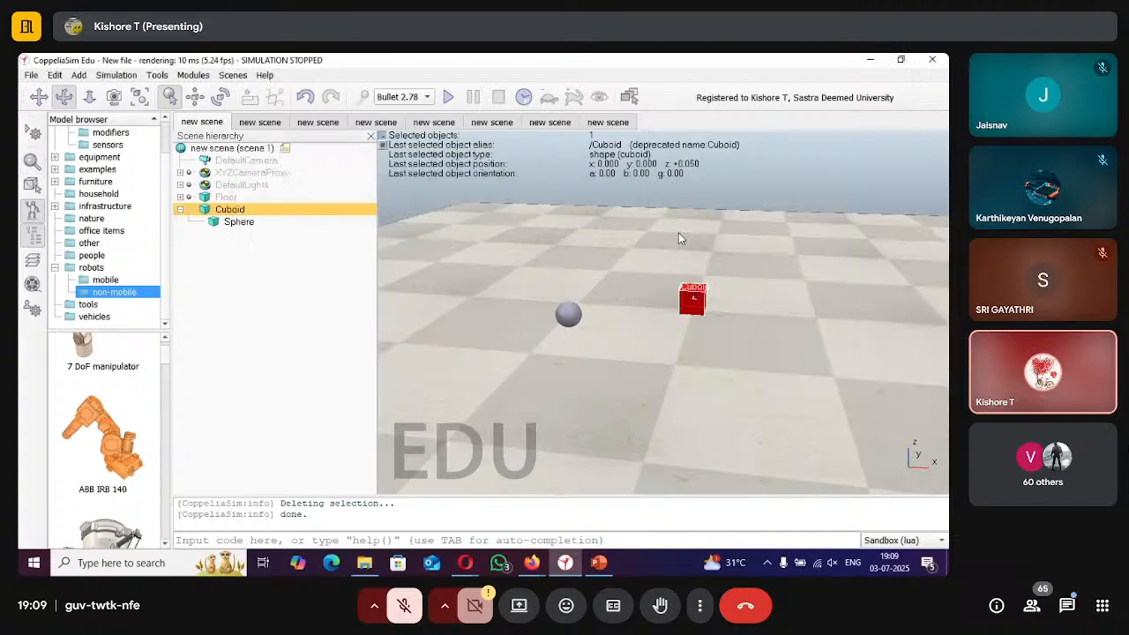
pyautogui.click(296, 298)
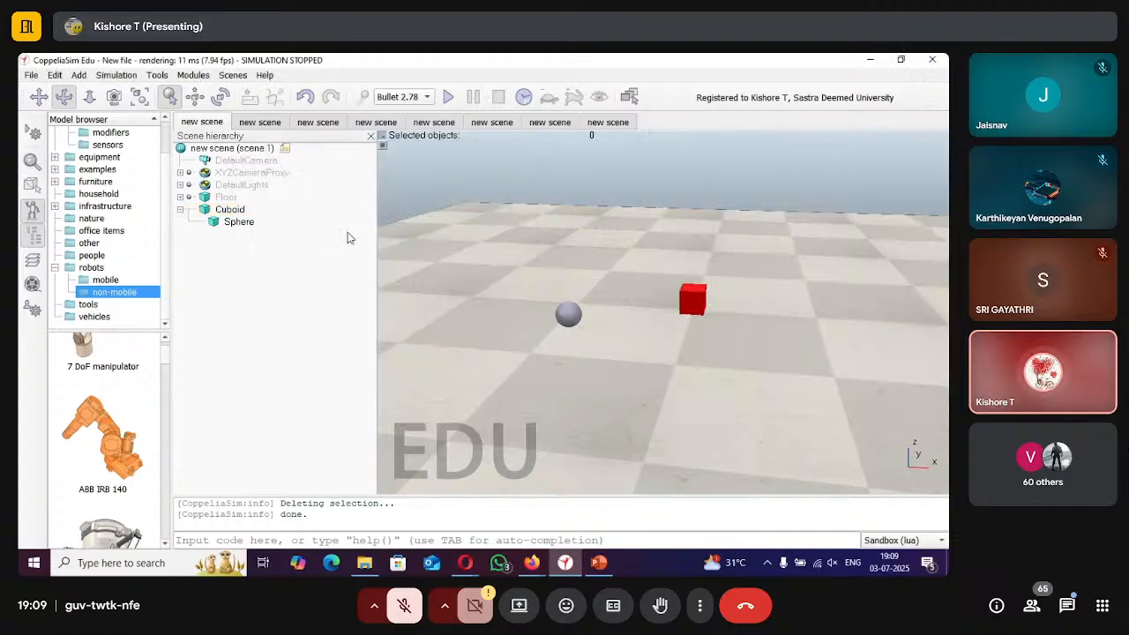
# Run the simulation to observe how the non-respondable, dynamic Cuboid behaves on the floor, and stop it.
pyautogui.click(448, 97)
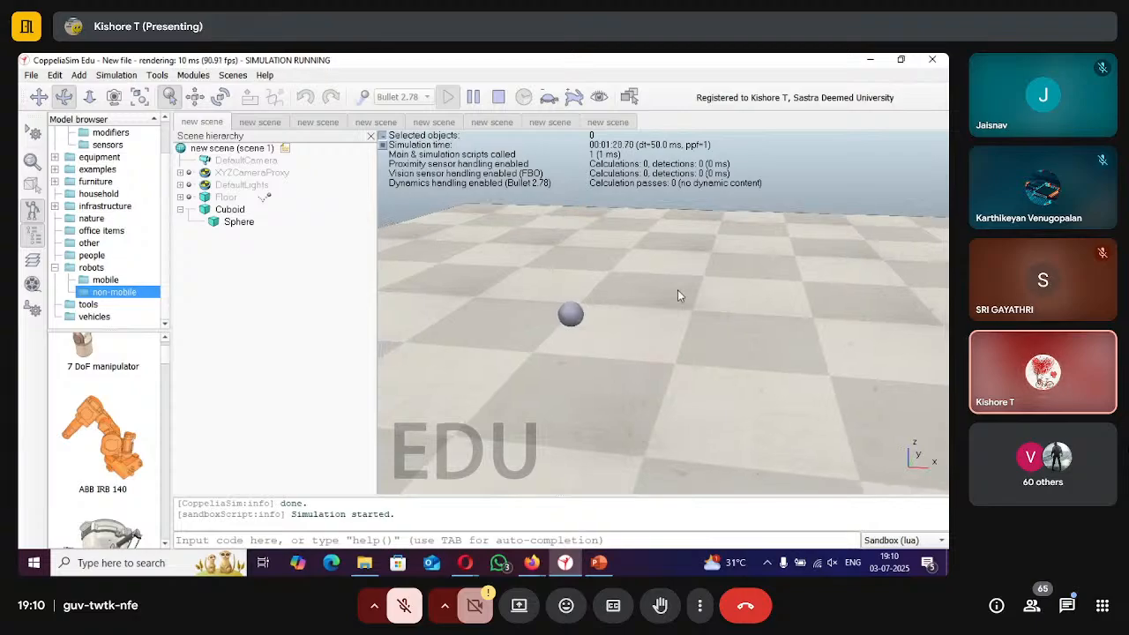
pyautogui.scroll(-1, 623, 365)
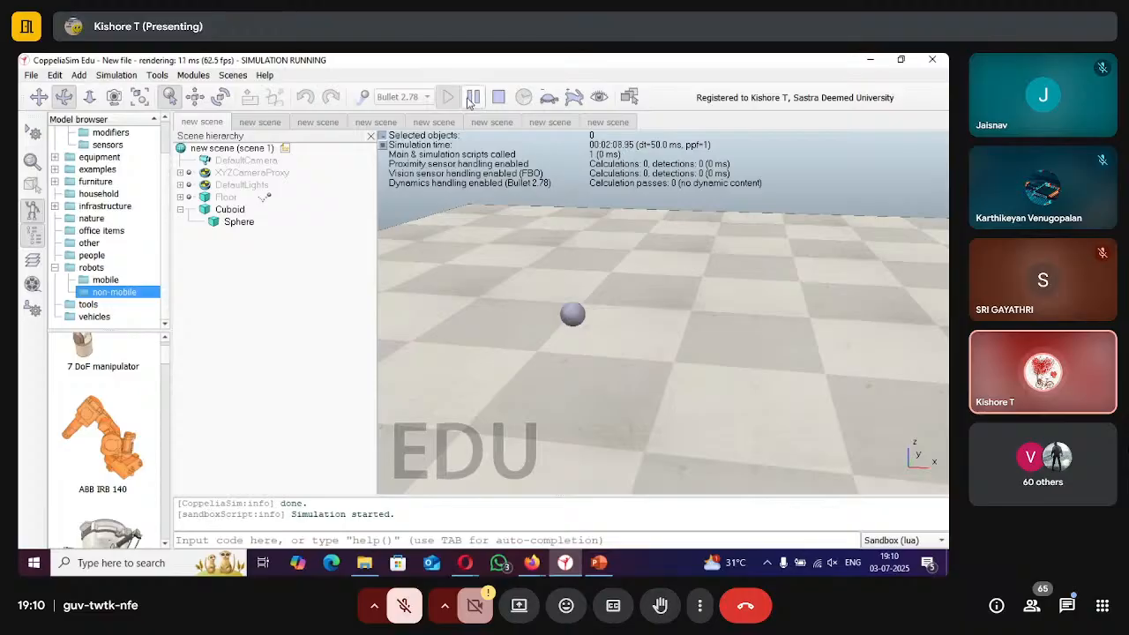
pyautogui.click(498, 97)
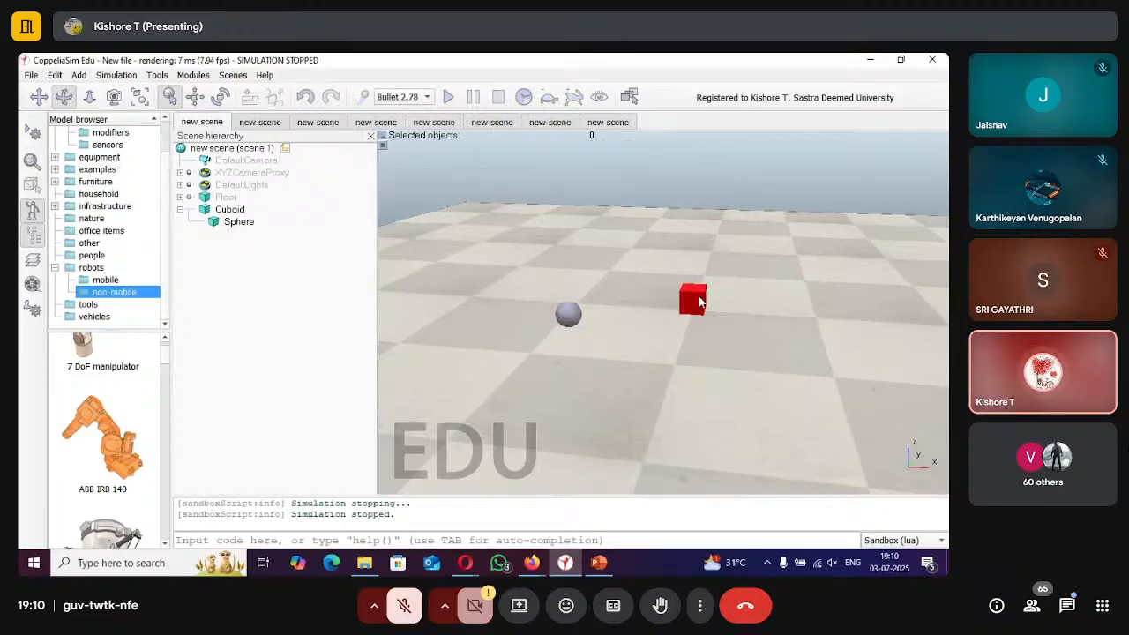
# Enable Body is respondable and disable Body is dynamic in the Cuboid's rigid body dynamic properties.
pyautogui.click(220, 212)
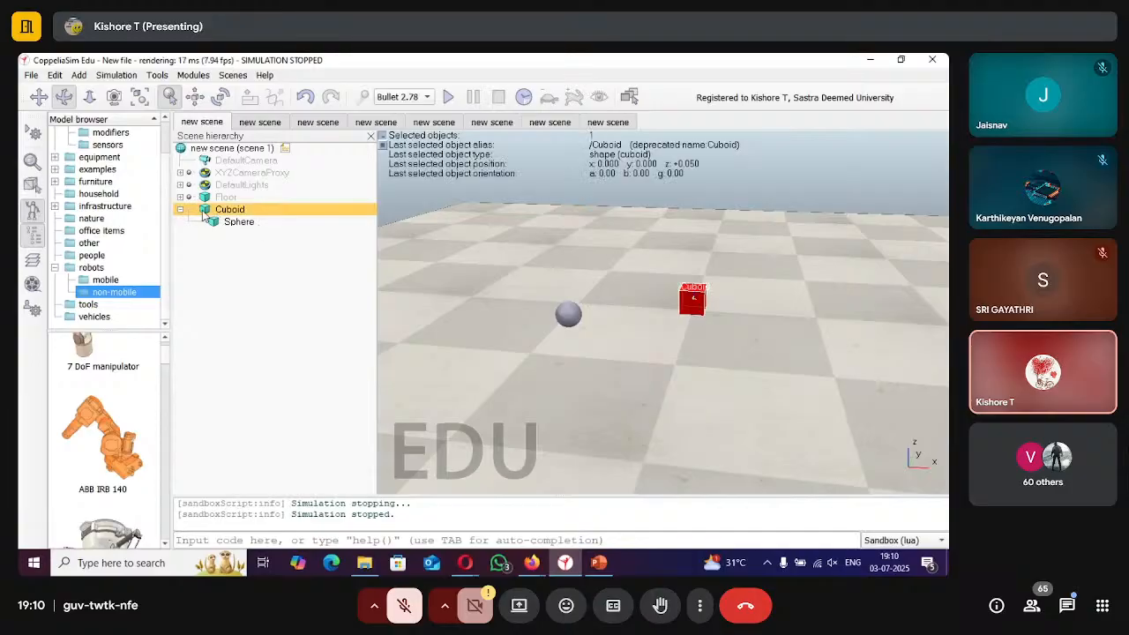
pyautogui.doubleClick(204, 211)
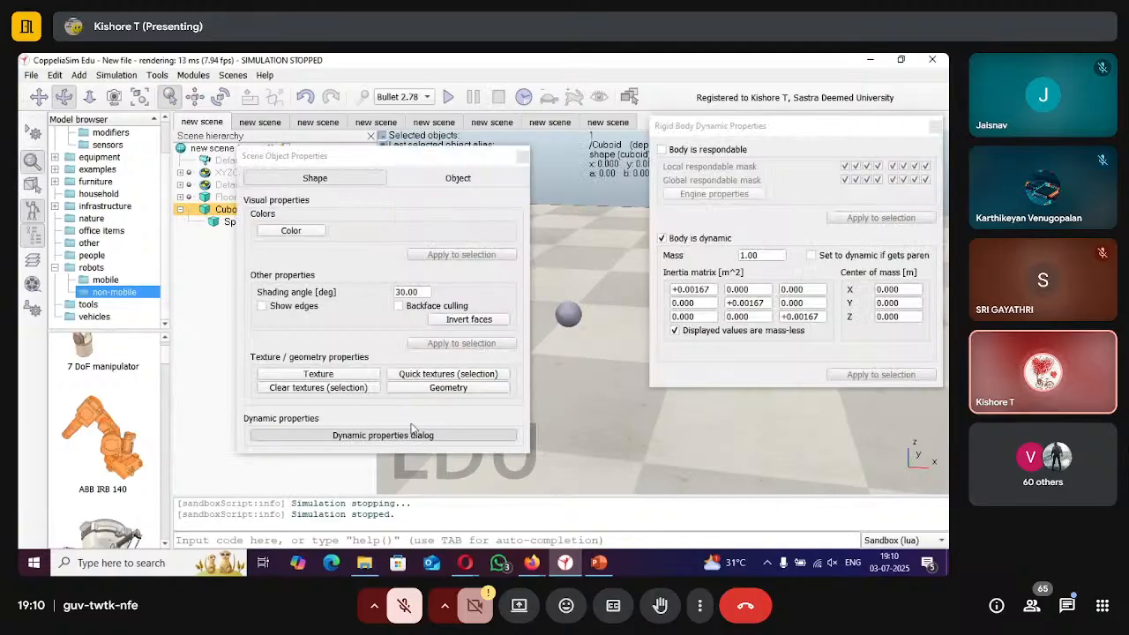
pyautogui.click(664, 151)
pyautogui.click(662, 238)
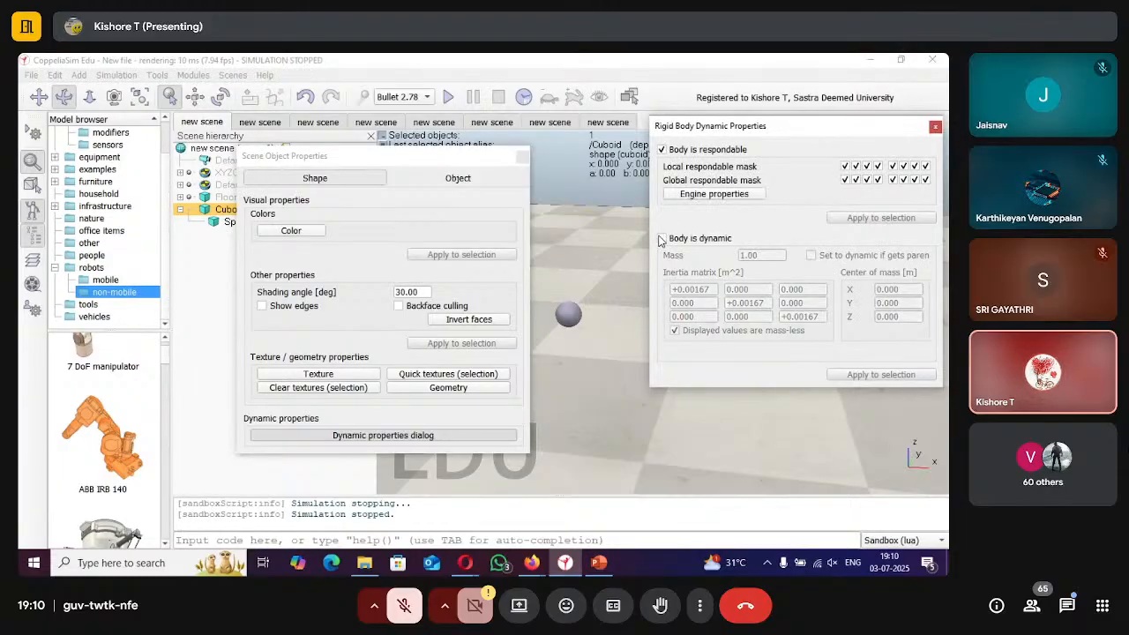
pyautogui.click(935, 127)
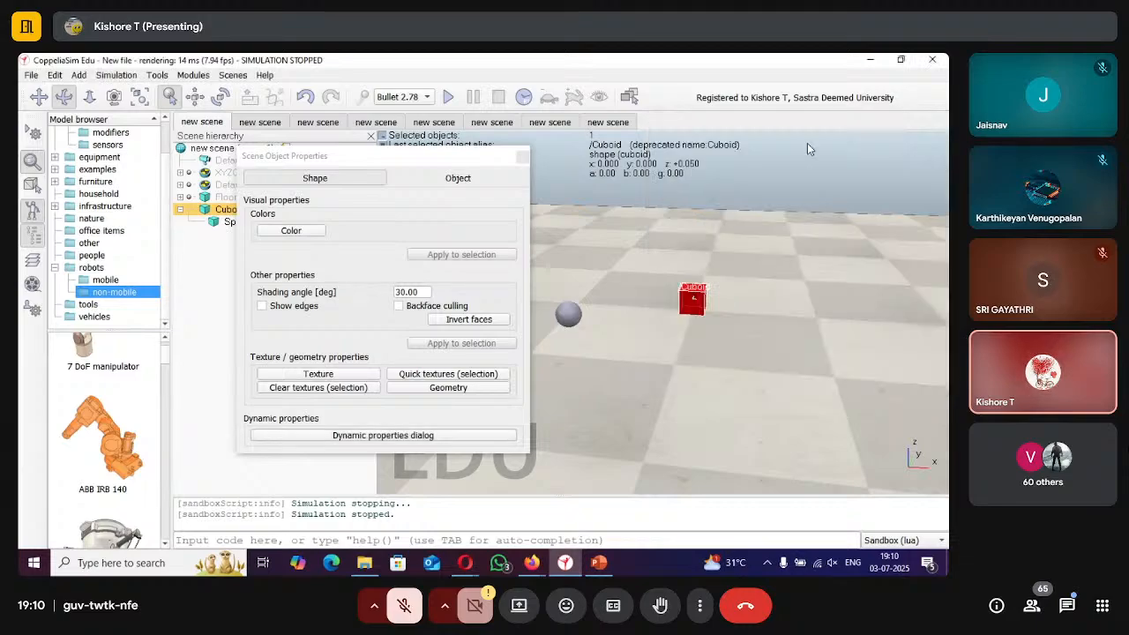
pyautogui.click(523, 156)
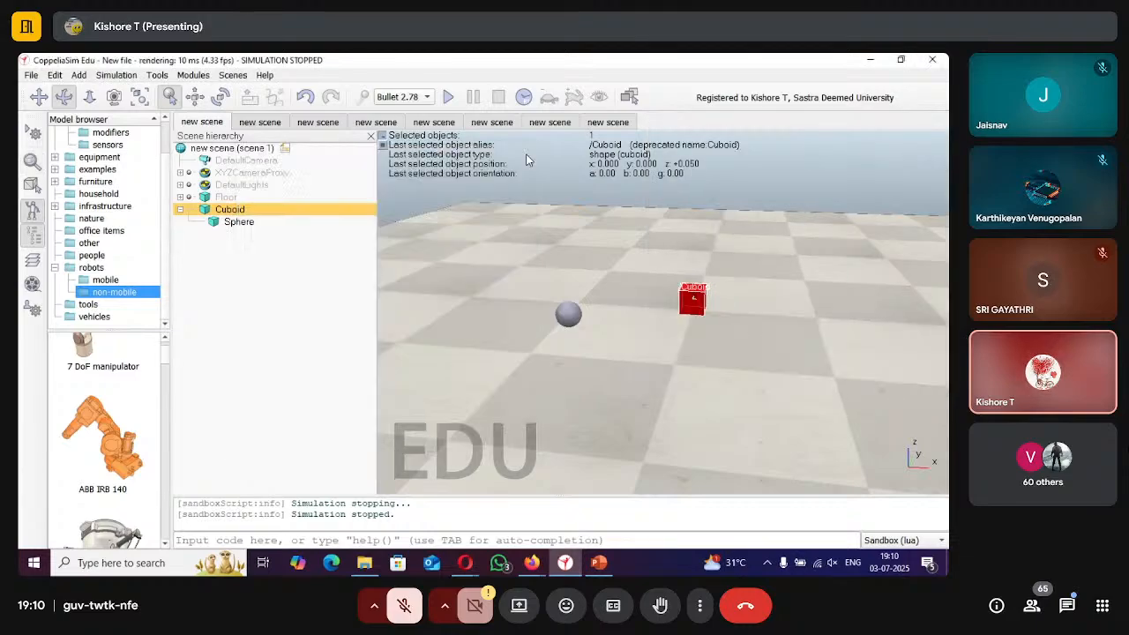
# Run the simulation again with the respondable, non-dynamic Cuboid and stop it.
pyautogui.click(455, 99)
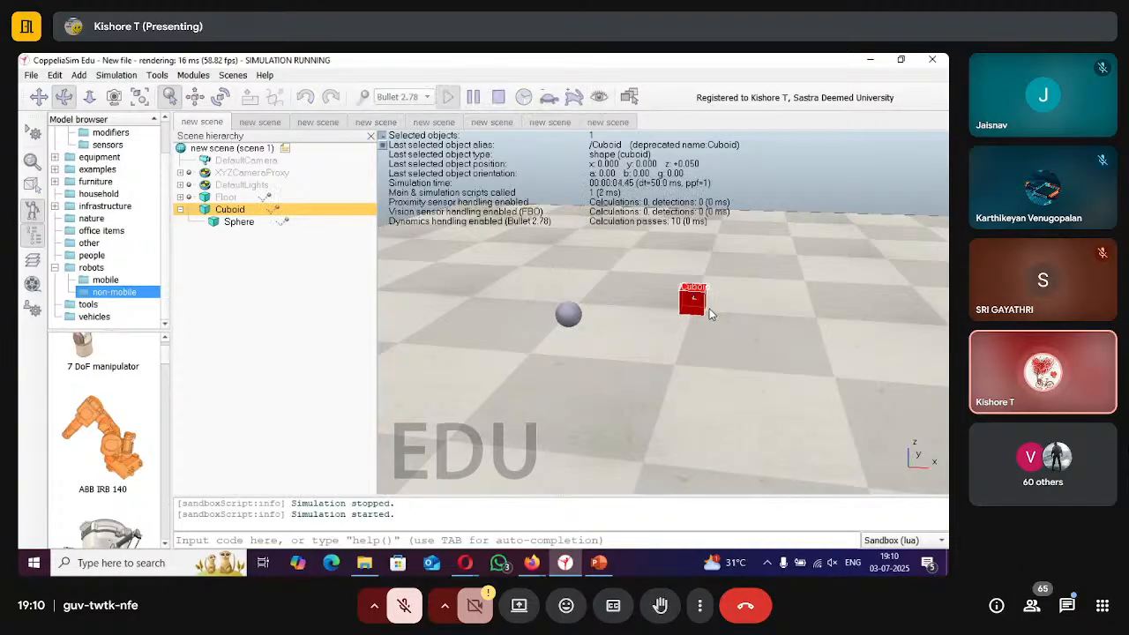
pyautogui.click(505, 99)
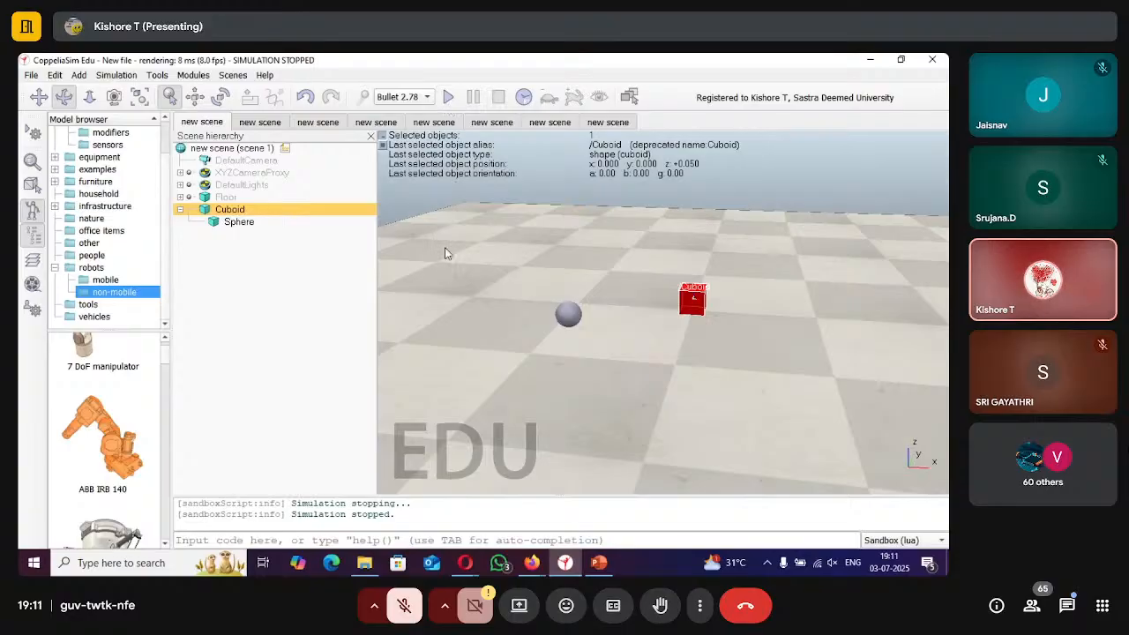
# Raise the Cuboid with its child Sphere along the world Z axis only, to a height of about 0.55 m.
pyautogui.click(336, 323)
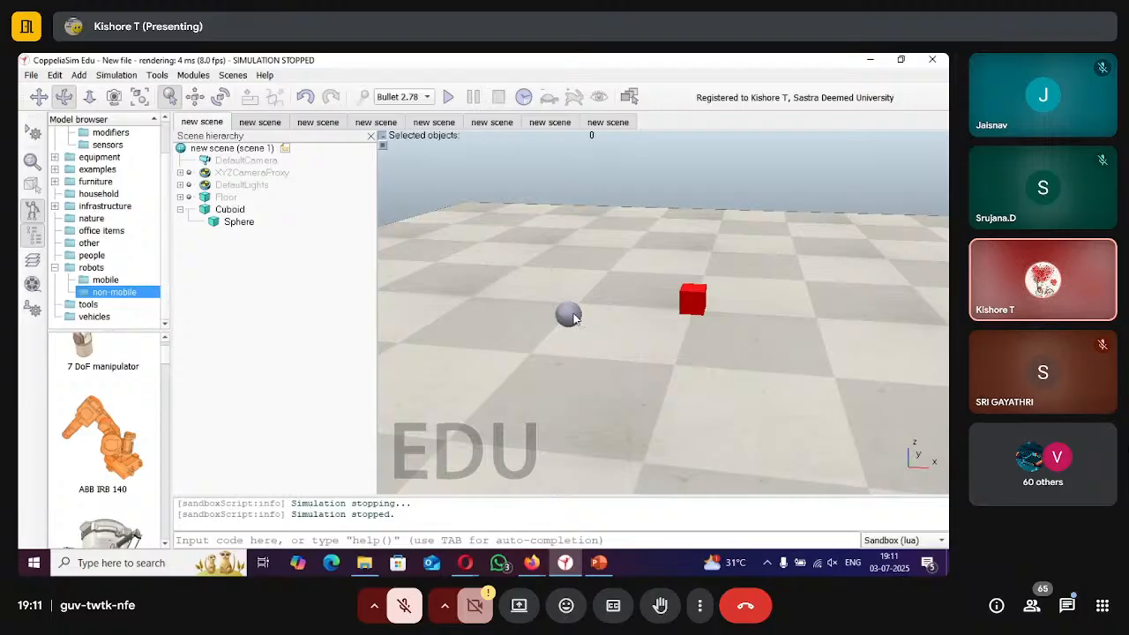
pyautogui.click(234, 222)
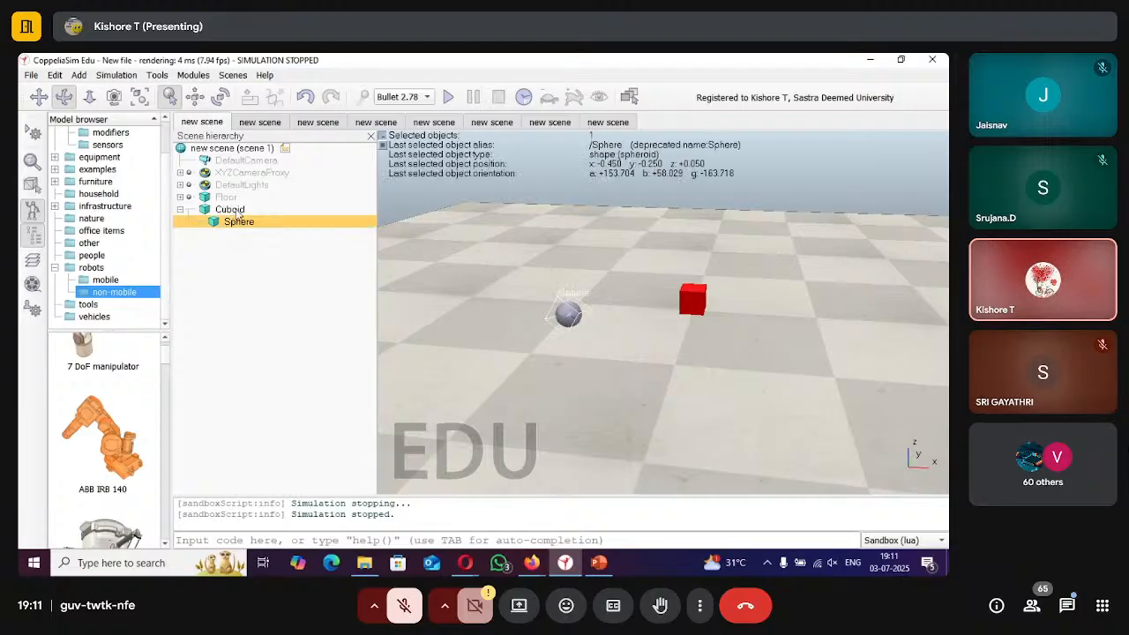
pyautogui.click(229, 210)
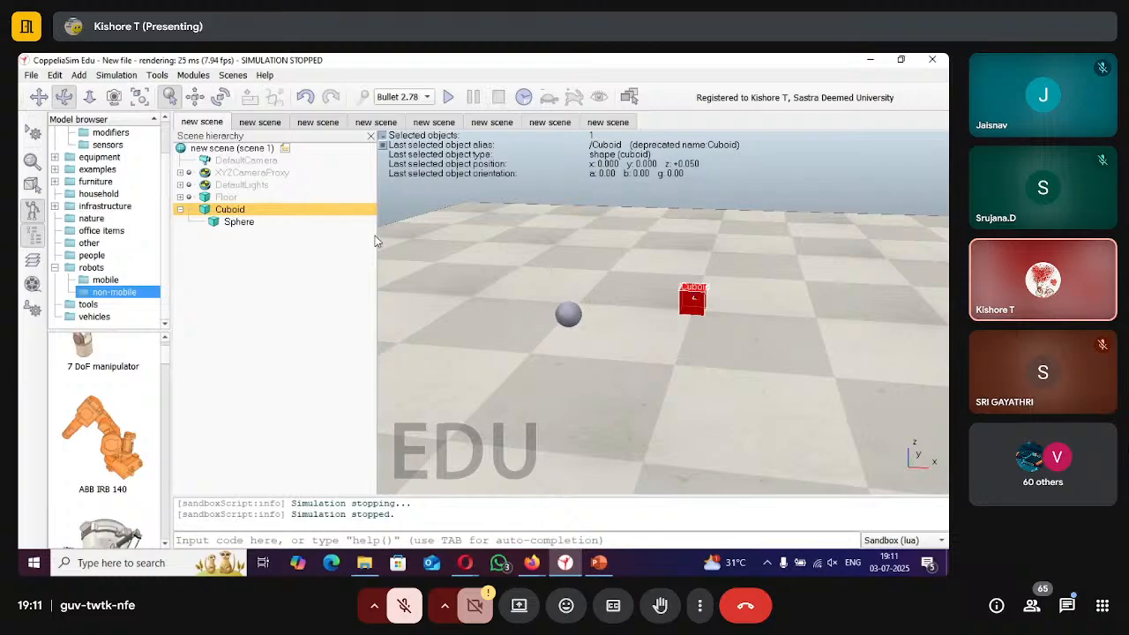
pyautogui.click(195, 96)
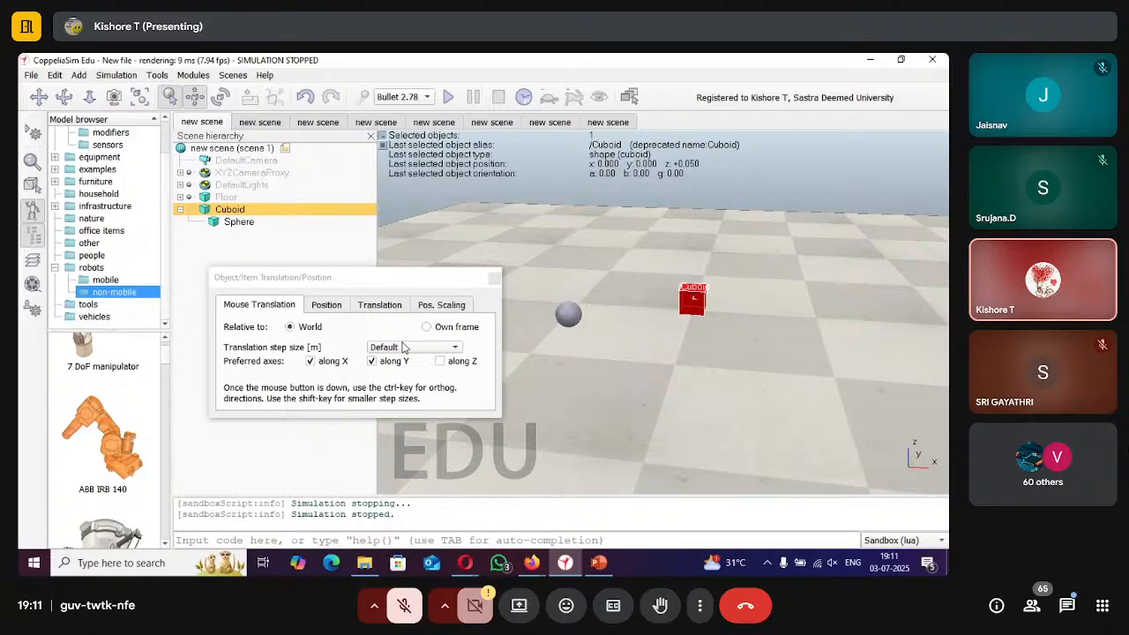
pyautogui.click(440, 361)
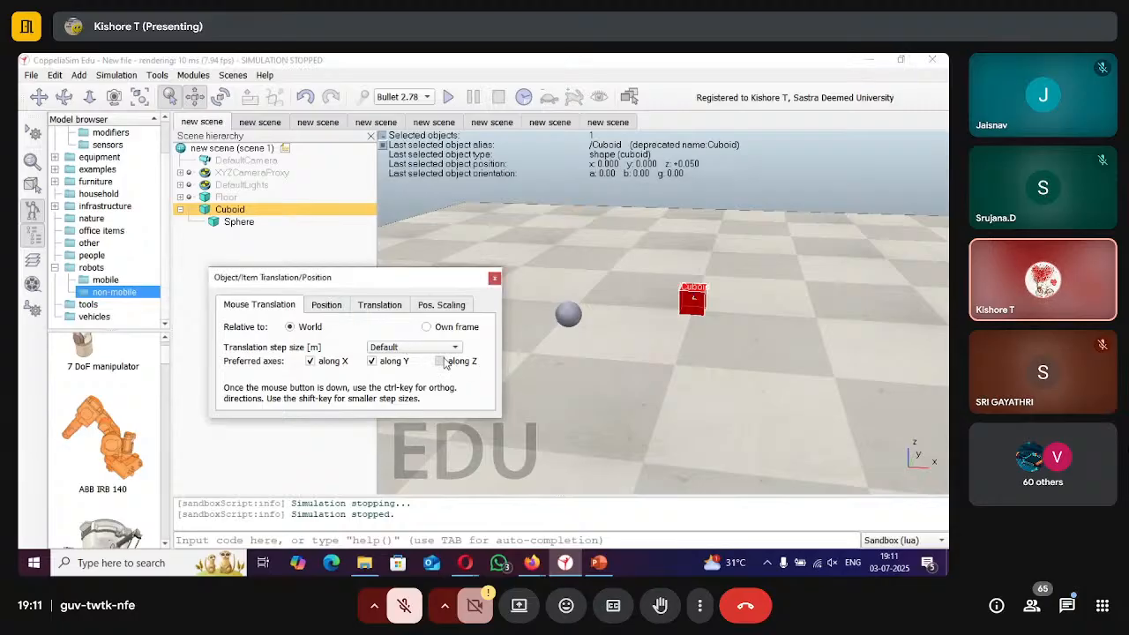
pyautogui.click(371, 361)
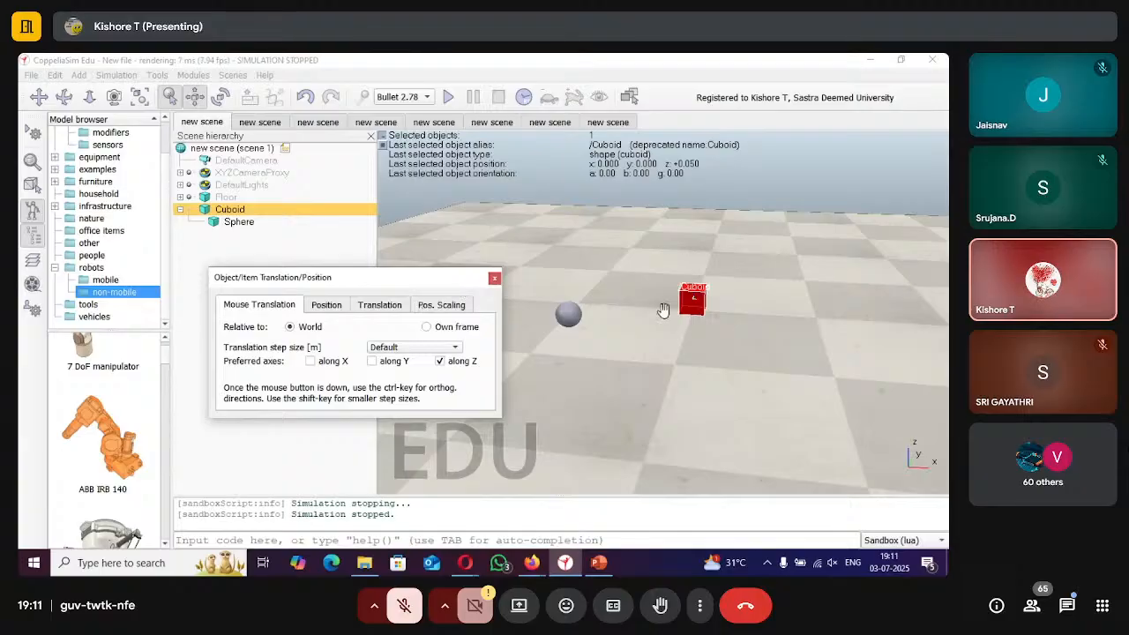
pyautogui.moveTo(663, 310); pyautogui.dragTo(691, 171)
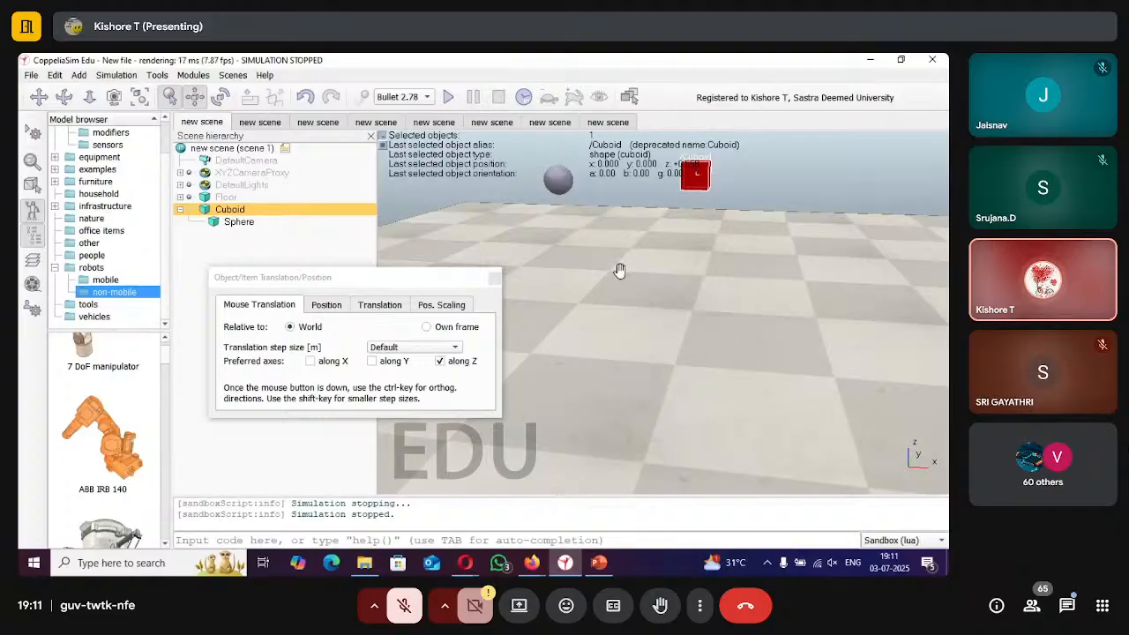
pyautogui.click(495, 279)
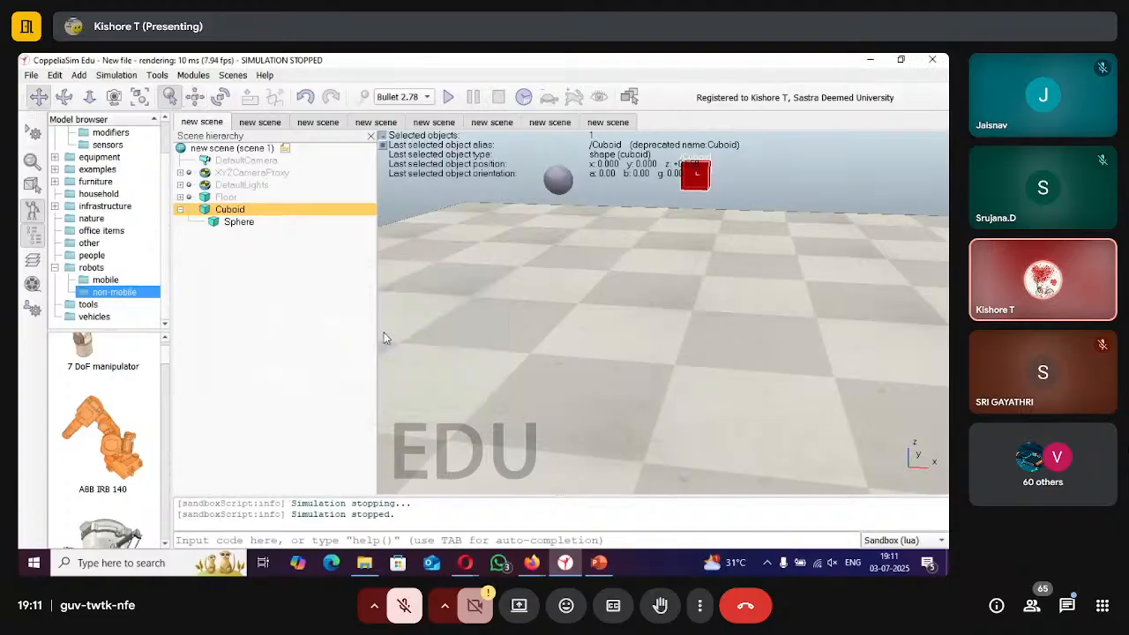
pyautogui.click(531, 233)
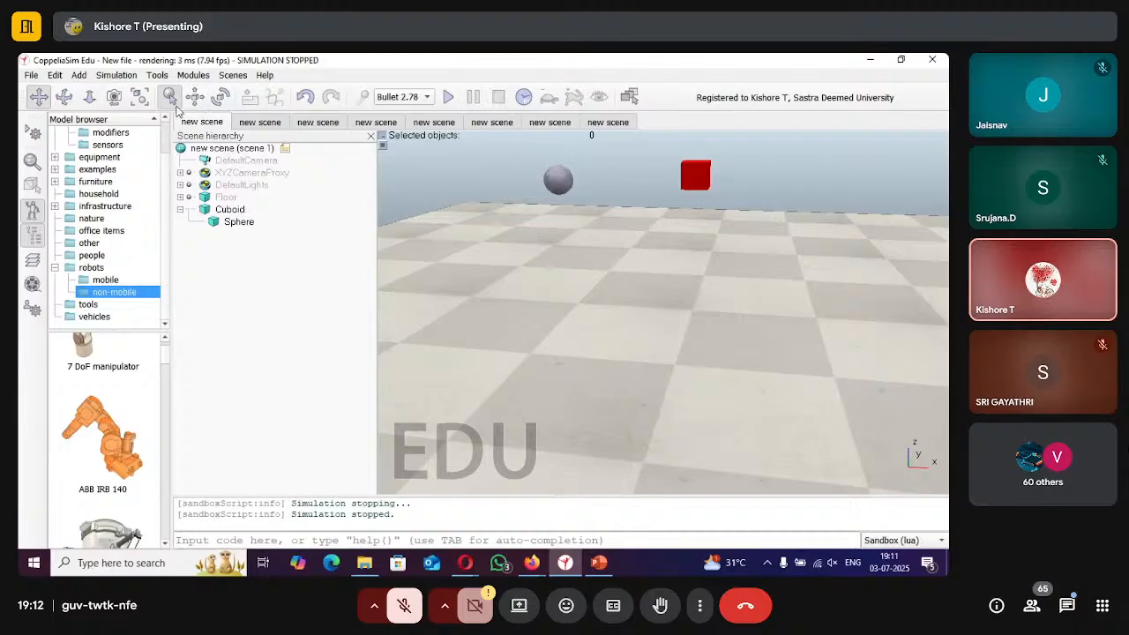
pyautogui.click(80, 76)
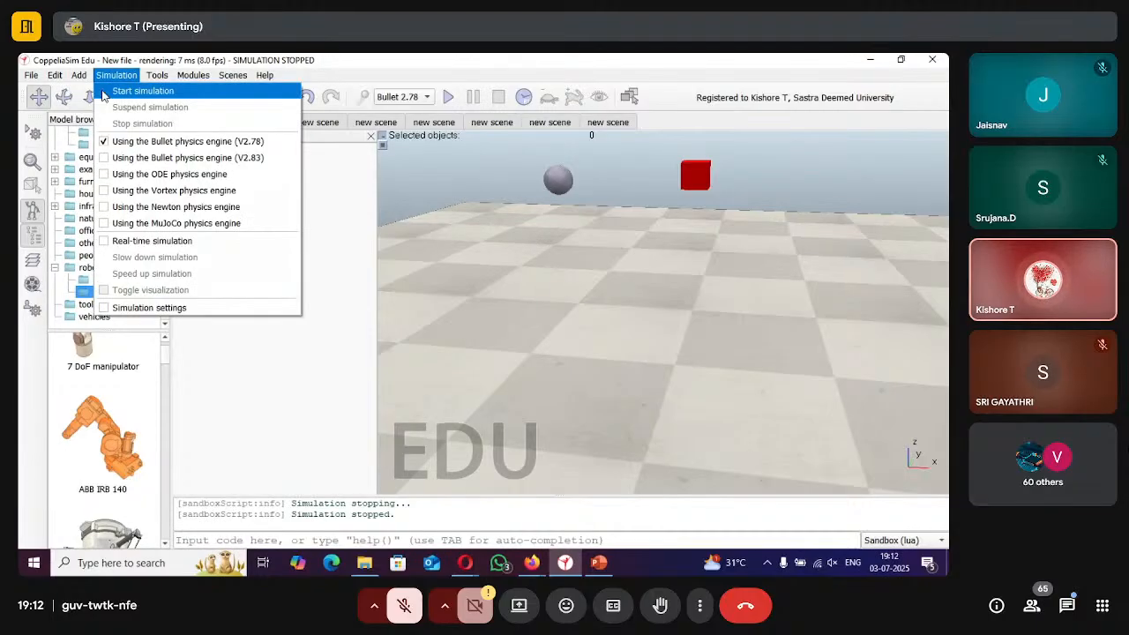
pyautogui.moveTo(113, 76)
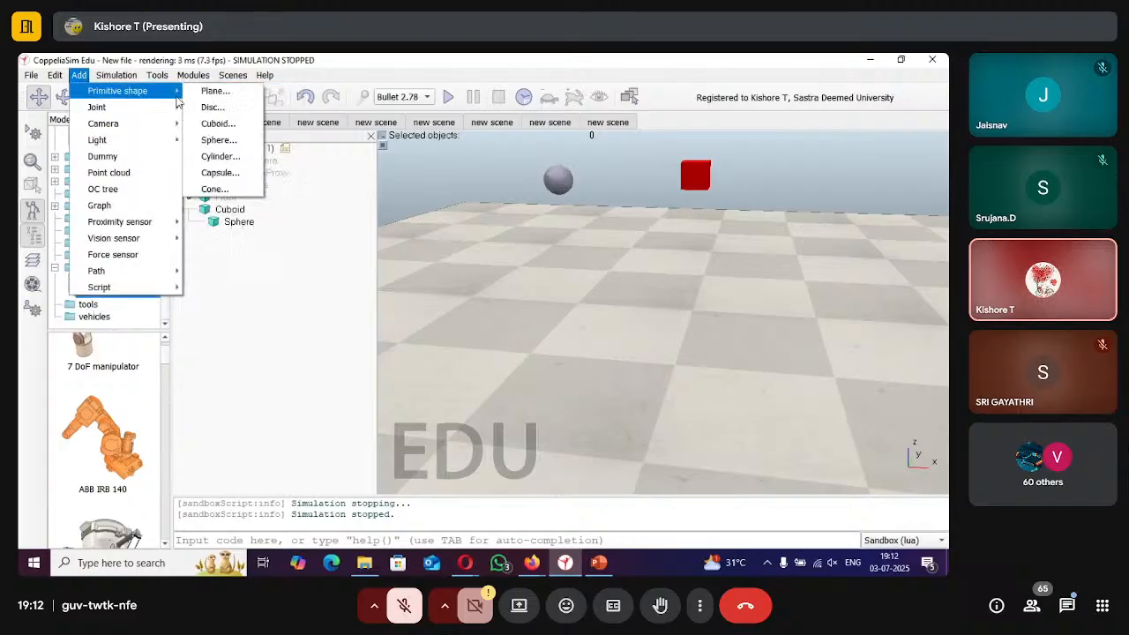
pyautogui.click(212, 92)
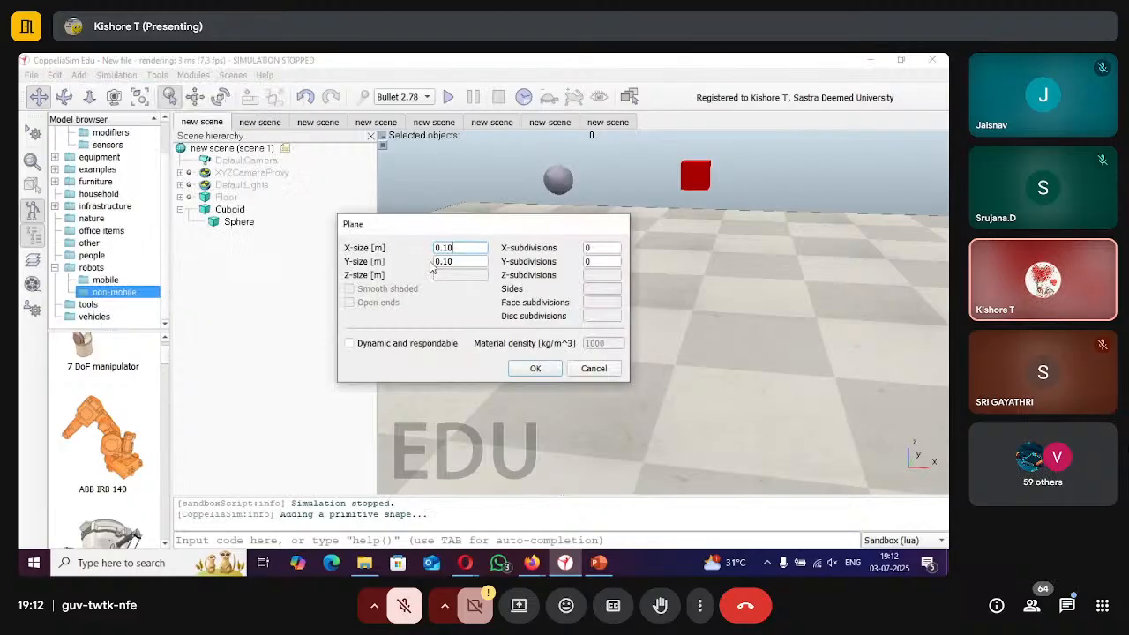
pyautogui.press('BackSpace')
pyautogui.press('BackSpace')
pyautogui.press('BackSpace')
pyautogui.press('Return')
pyautogui.scroll(-1, 429, 263)
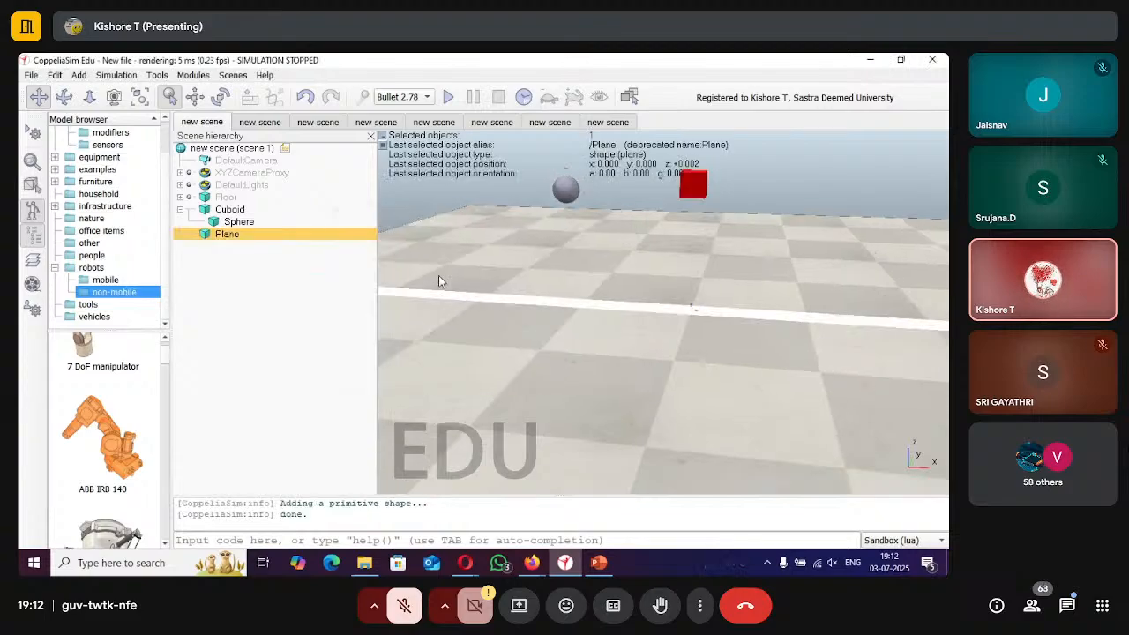
pyautogui.press('Delete')
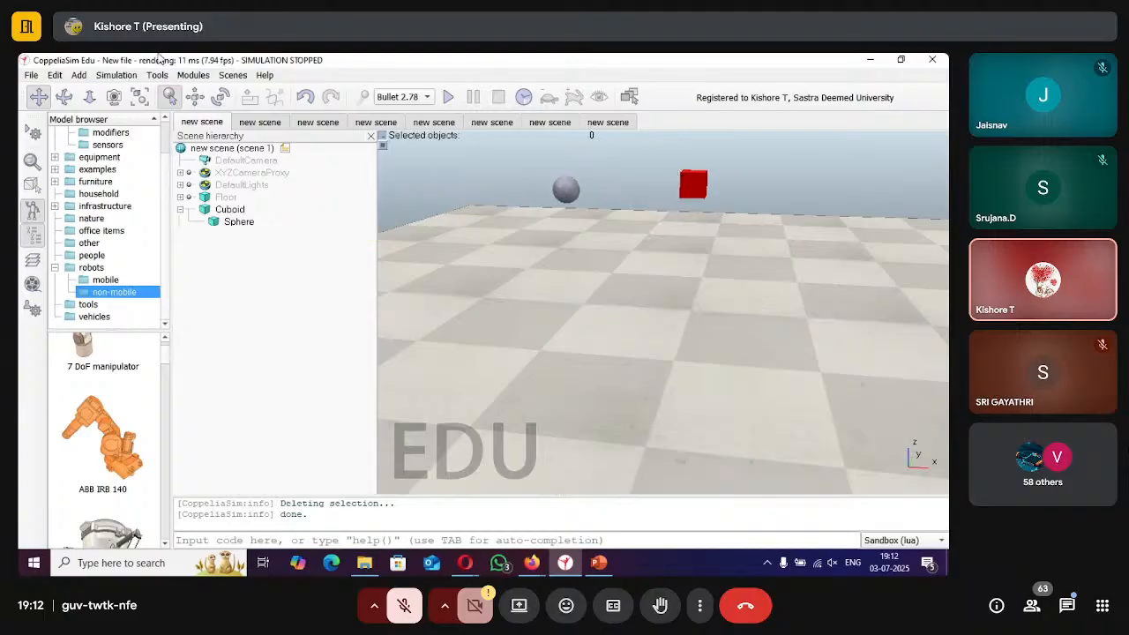
# Add a primitive plane shape with an X-size of 5 m to the scene.
pyautogui.click(81, 75)
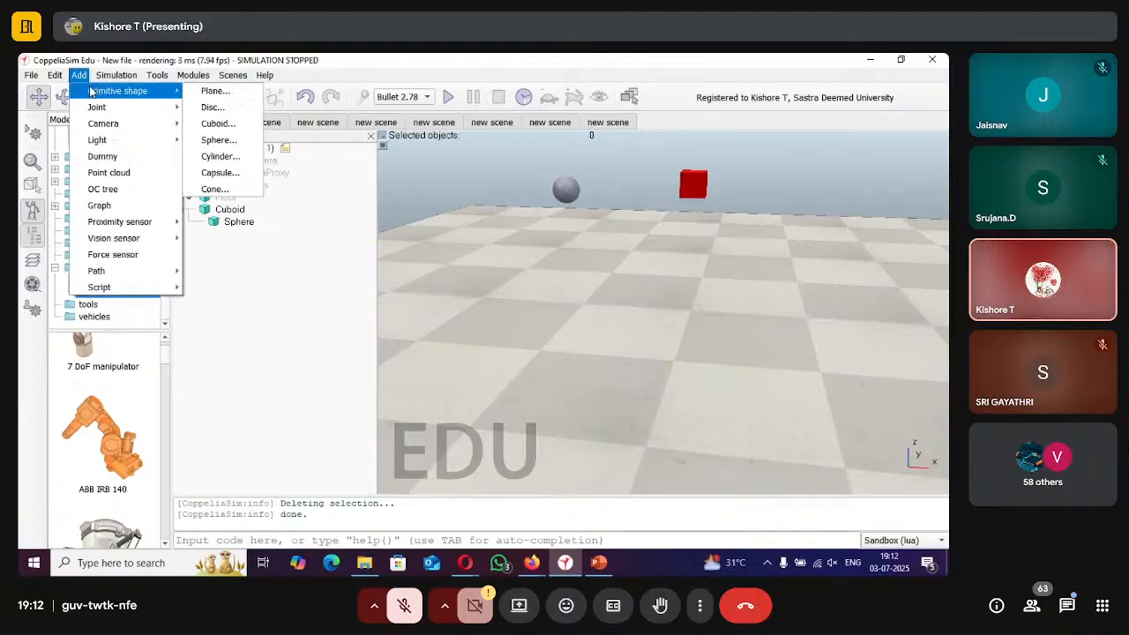
pyautogui.moveTo(187, 99)
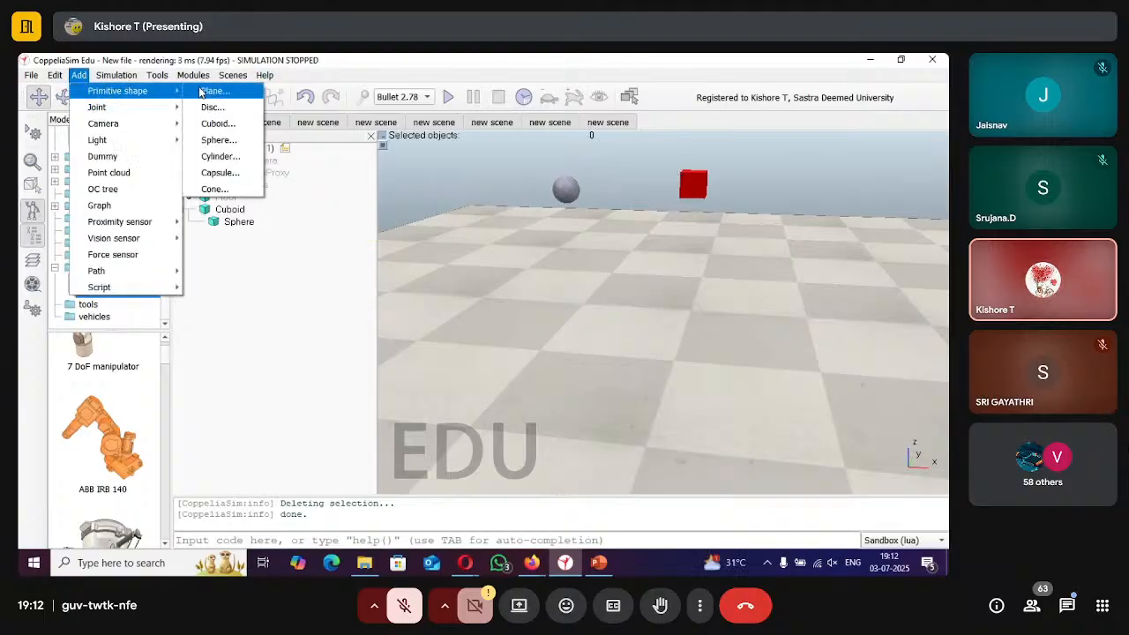
pyautogui.click(201, 92)
pyautogui.press('BackSpace')
pyautogui.press('BackSpace')
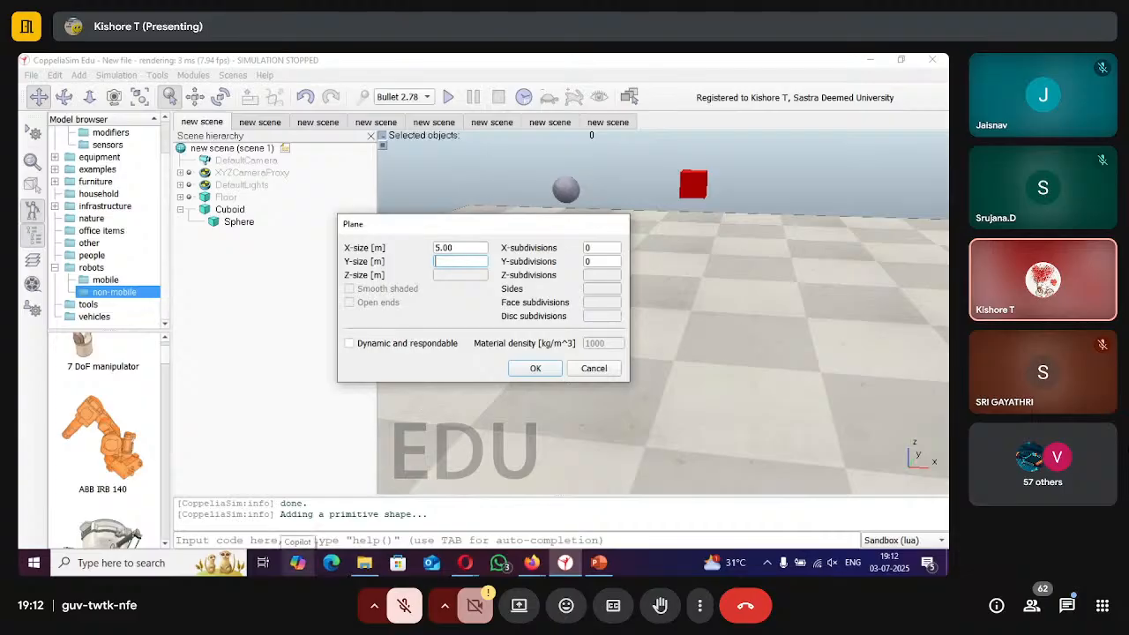
pyautogui.press('Return')
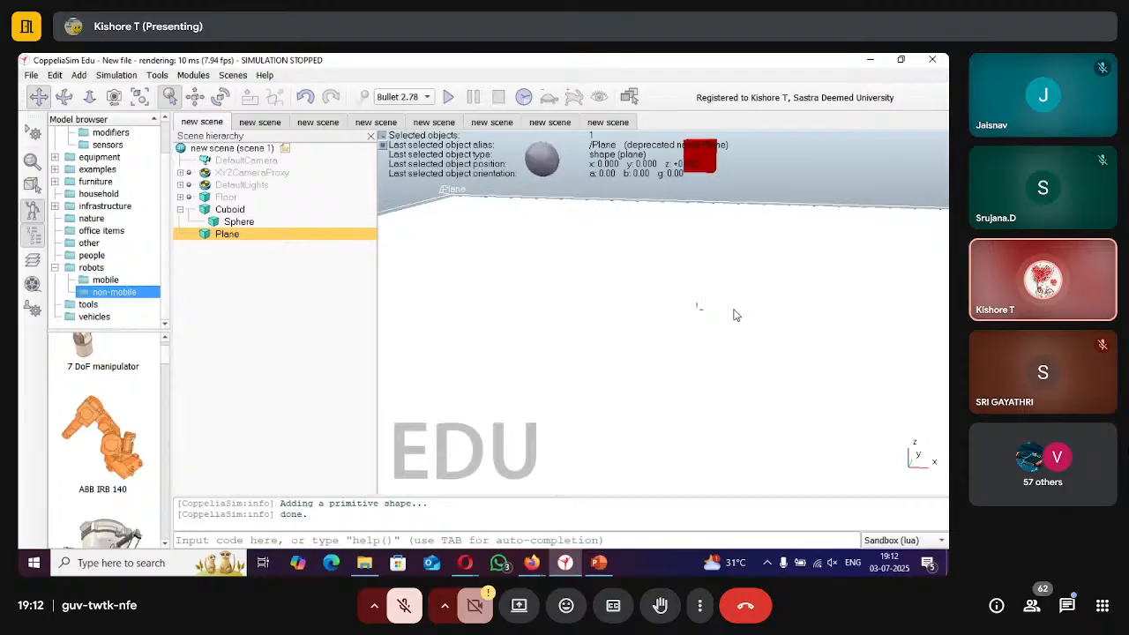
pyautogui.scroll(-4, 736, 314)
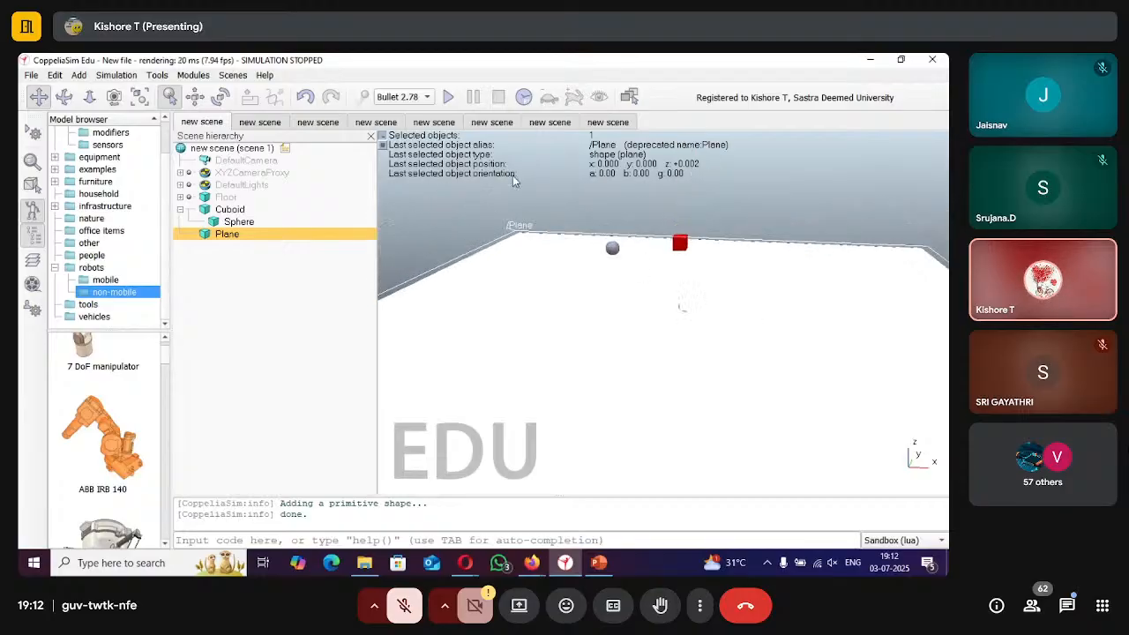
# Raise the Cuboid along the world Z axis only, to a height of about 0.925 m above the floor.
pyautogui.click(194, 96)
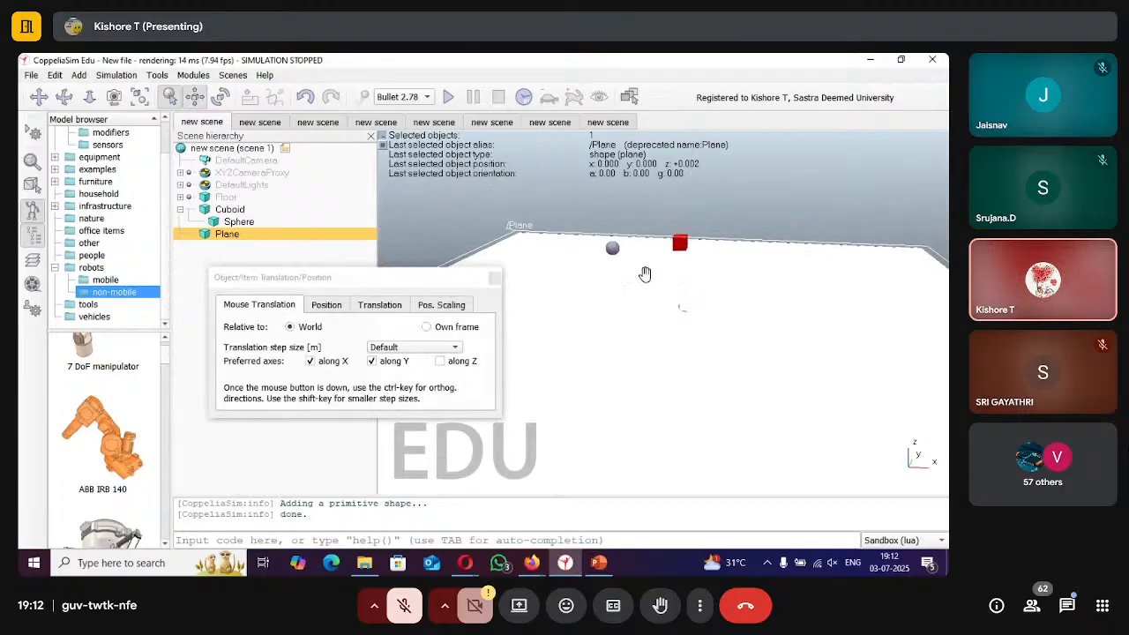
pyautogui.moveTo(615, 255)
pyautogui.mouseDown()
pyautogui.moveTo(628, 267)
pyautogui.moveTo(613, 255)
pyautogui.mouseUp()
pyautogui.click(285, 212)
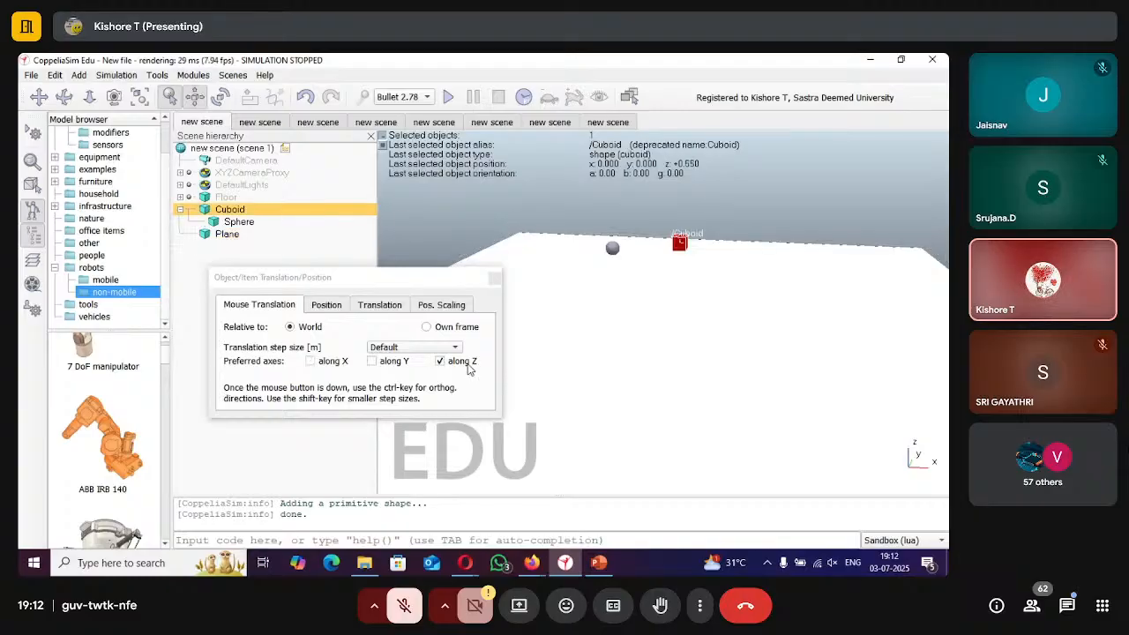
pyautogui.moveTo(682, 246); pyautogui.dragTo(688, 192)
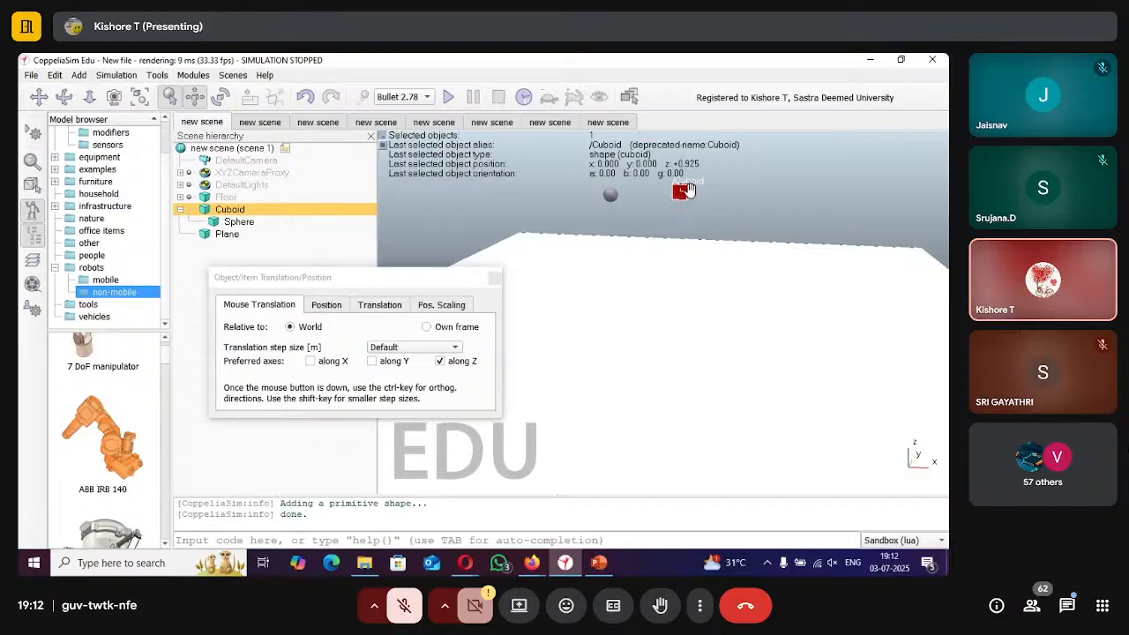
pyautogui.click(495, 279)
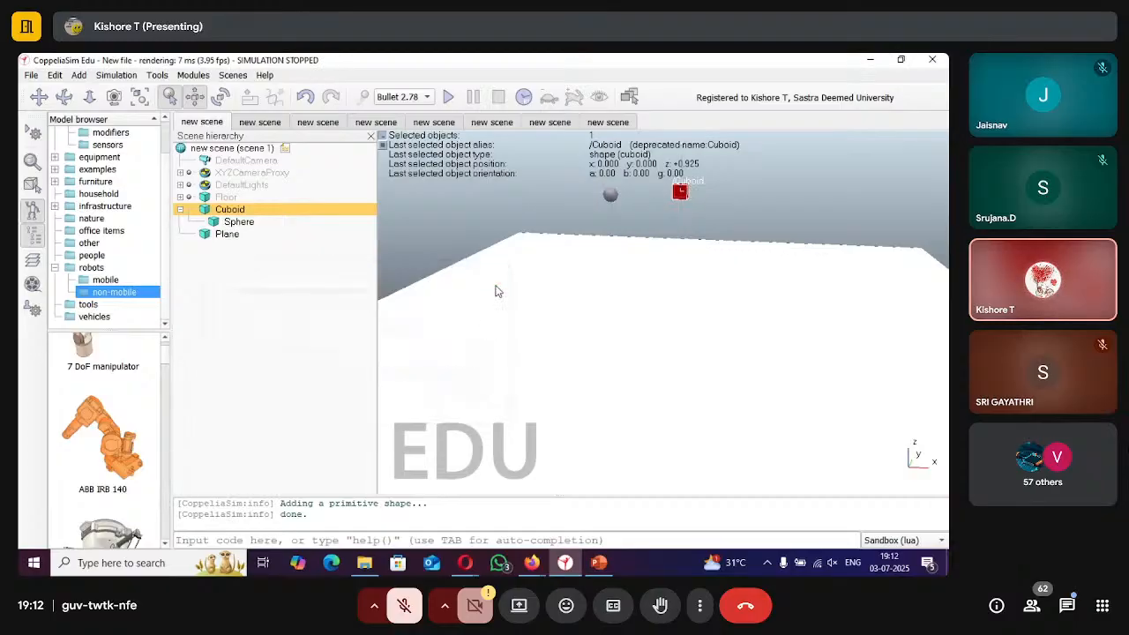
# Tilt the Plane by 10 degrees about the Y axis of its own frame.
pyautogui.click(226, 235)
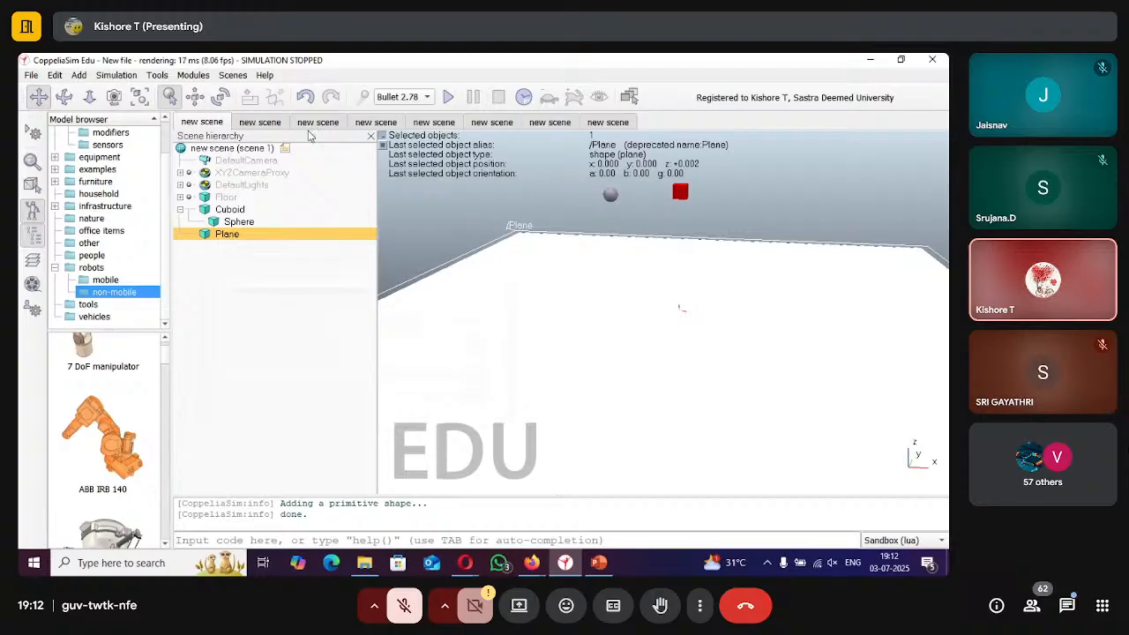
pyautogui.click(223, 98)
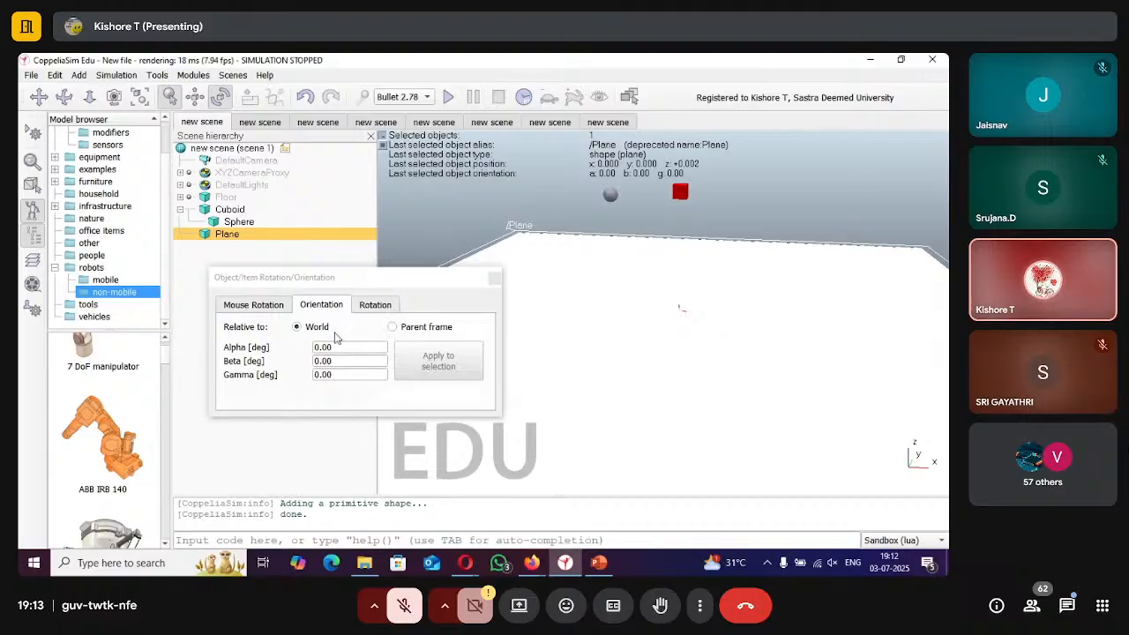
pyautogui.click(262, 304)
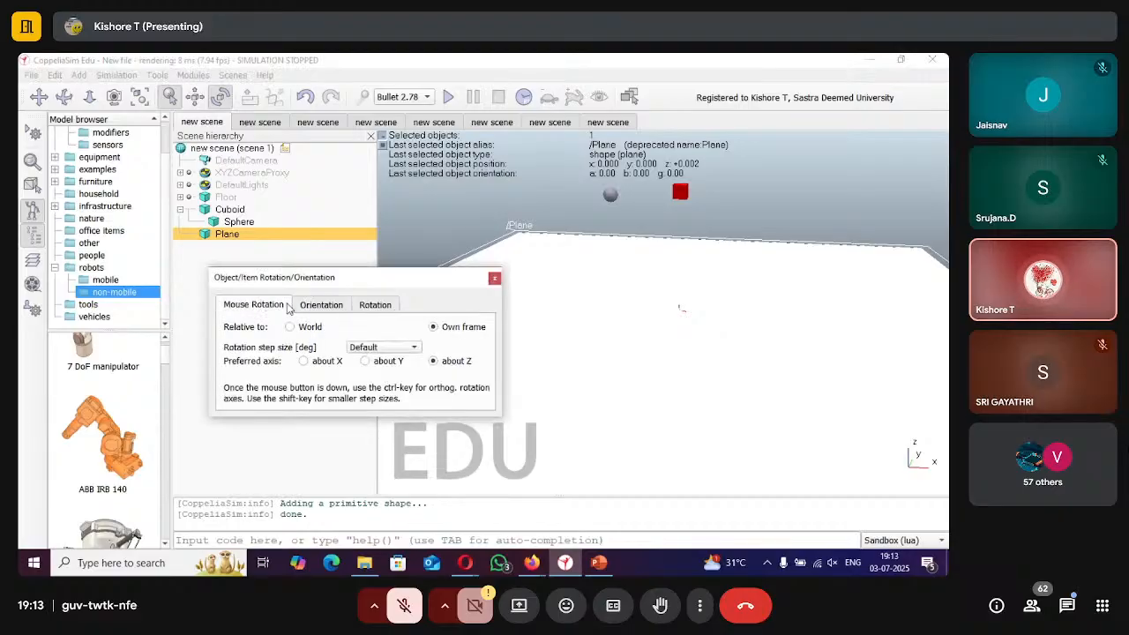
pyautogui.click(368, 361)
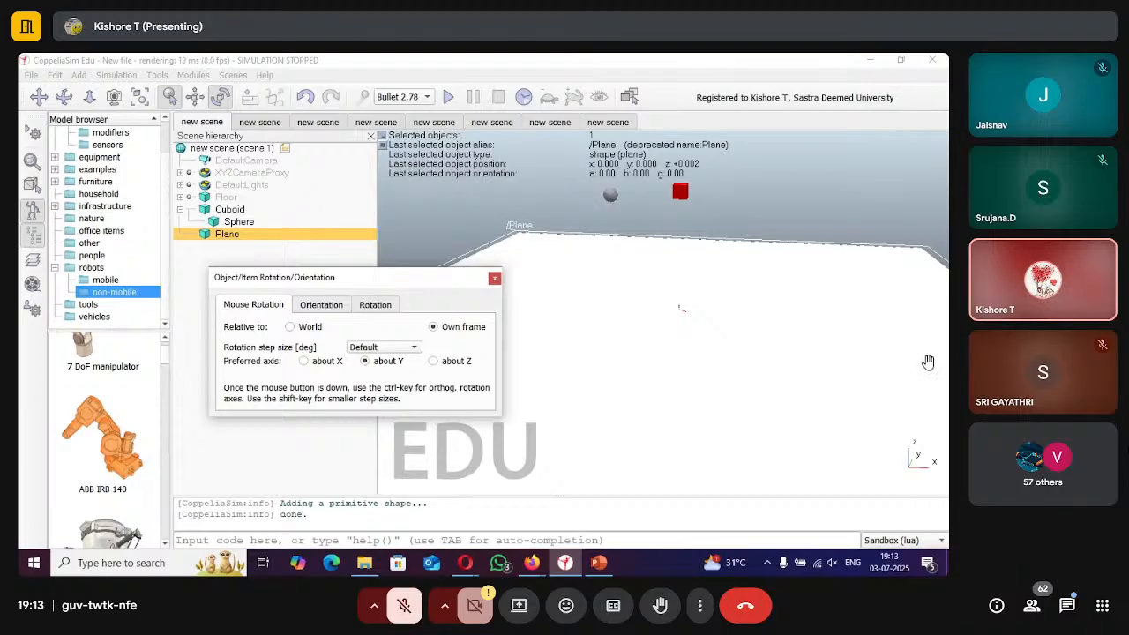
pyautogui.moveTo(927, 361); pyautogui.dragTo(945, 417)
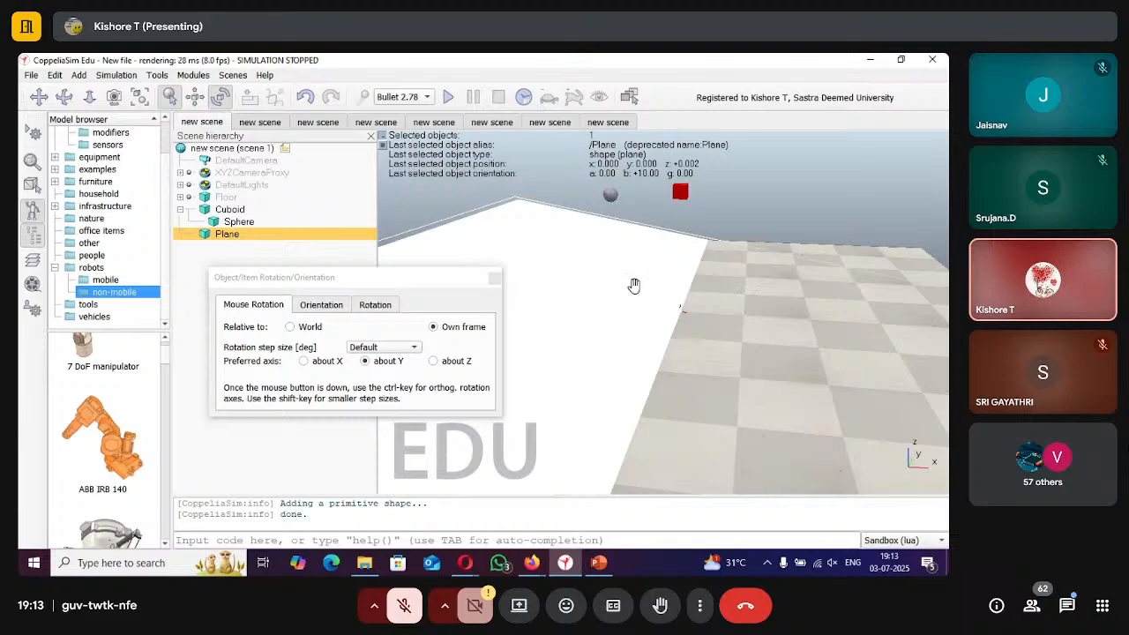
pyautogui.click(495, 278)
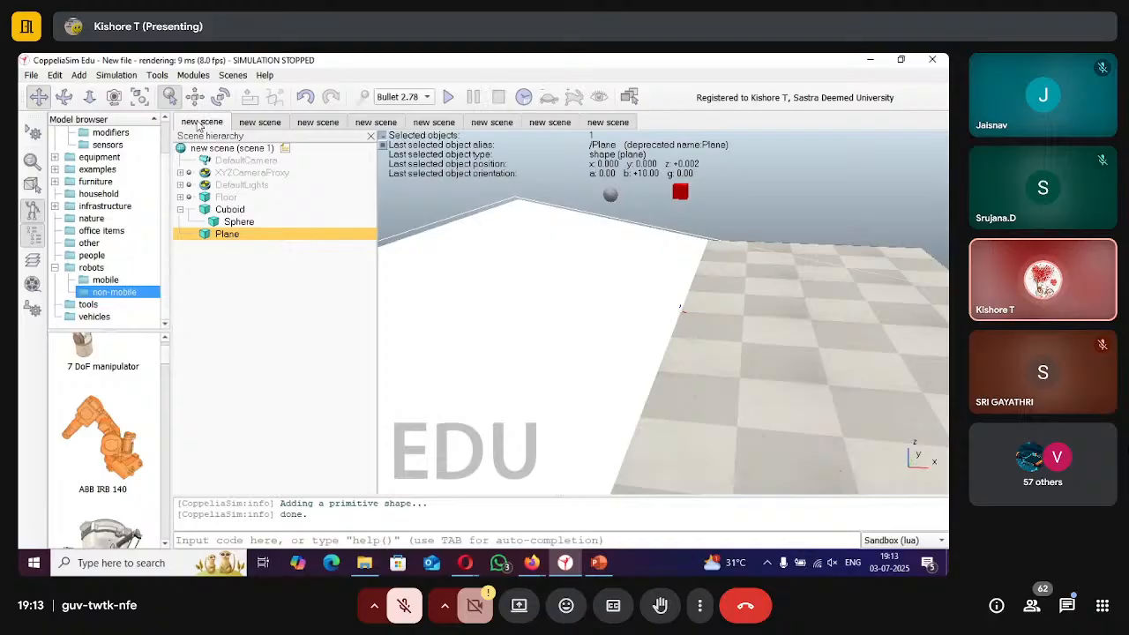
# Raise the tilted Plane along the world Z axis only, to a height of about 0.45 m.
pyautogui.click(195, 97)
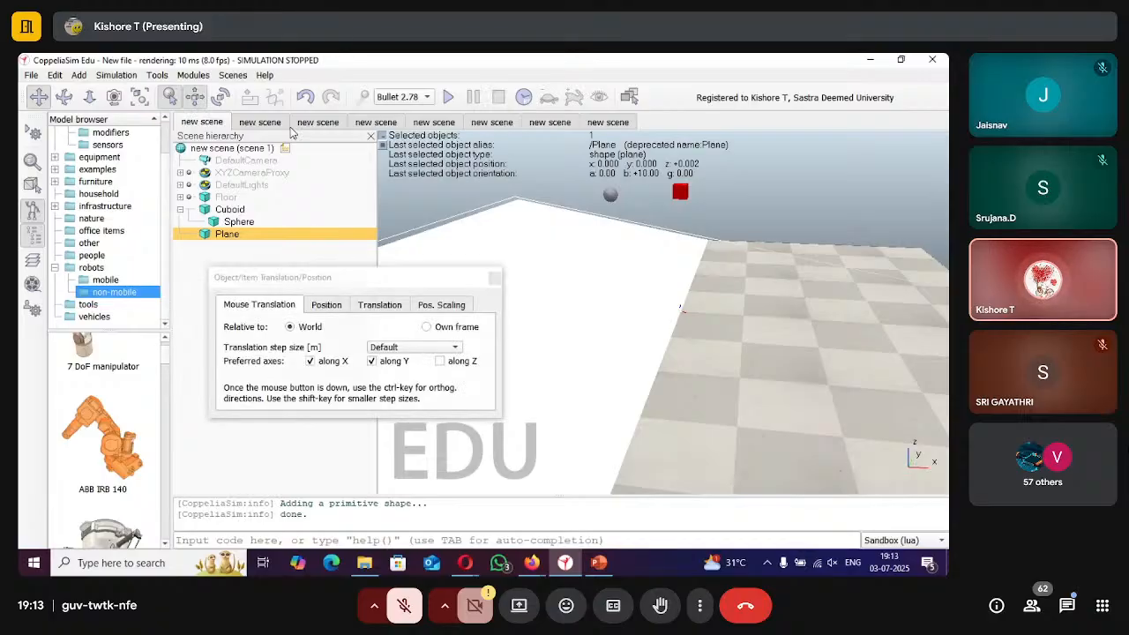
pyautogui.click(372, 361)
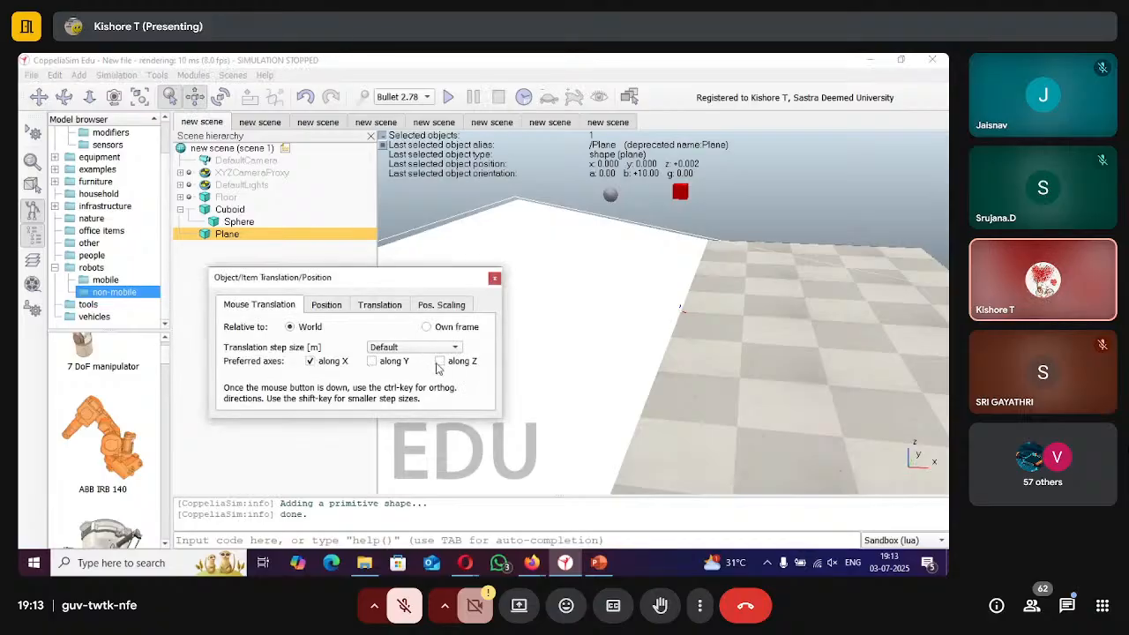
pyautogui.click(315, 363)
pyautogui.click(757, 396)
pyautogui.moveTo(758, 396); pyautogui.dragTo(764, 340)
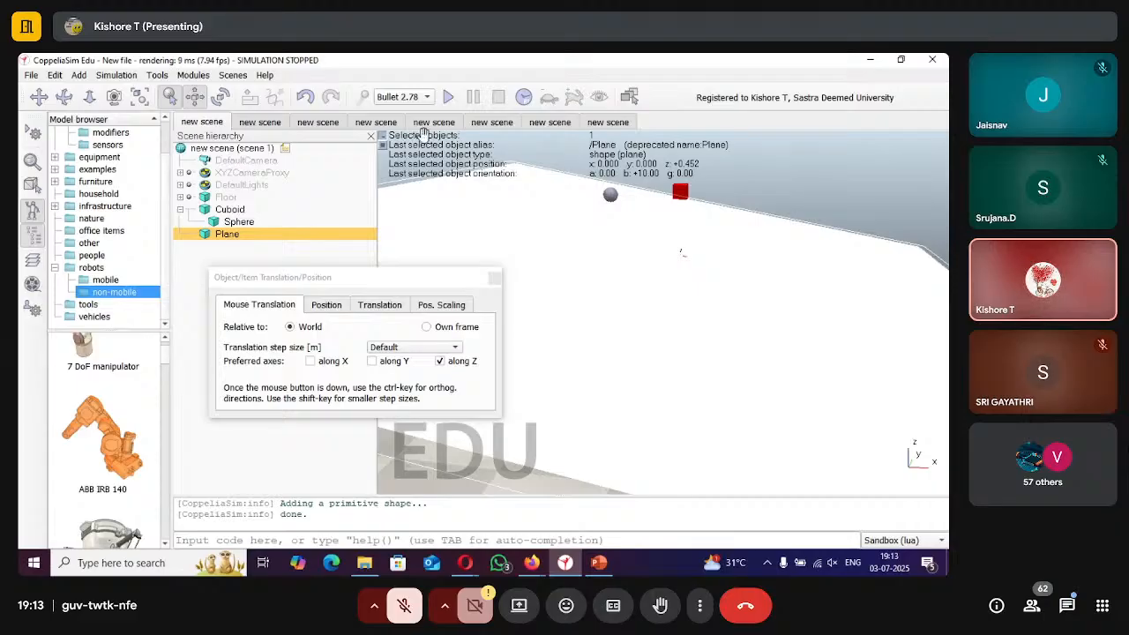
pyautogui.click(502, 278)
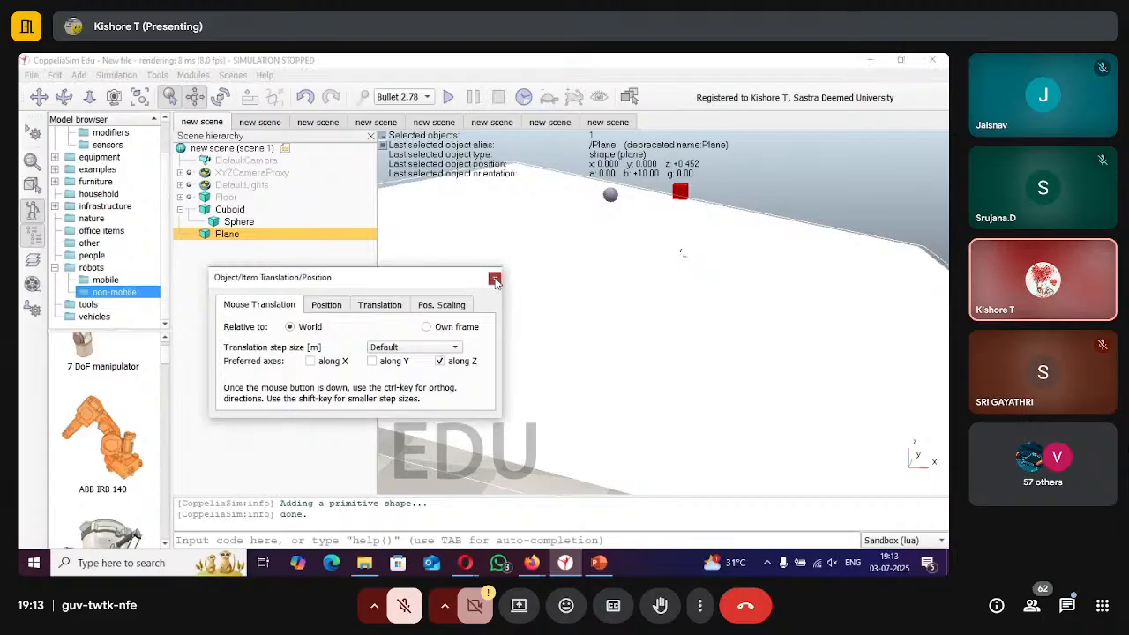
pyautogui.click(494, 279)
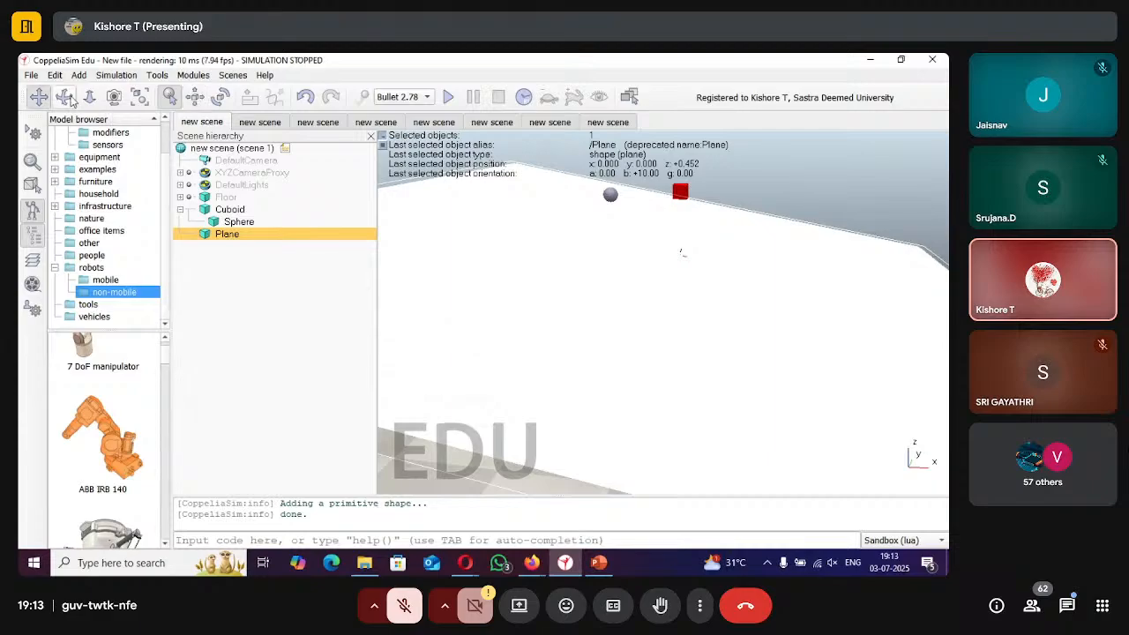
pyautogui.scroll(-1, 625, 277)
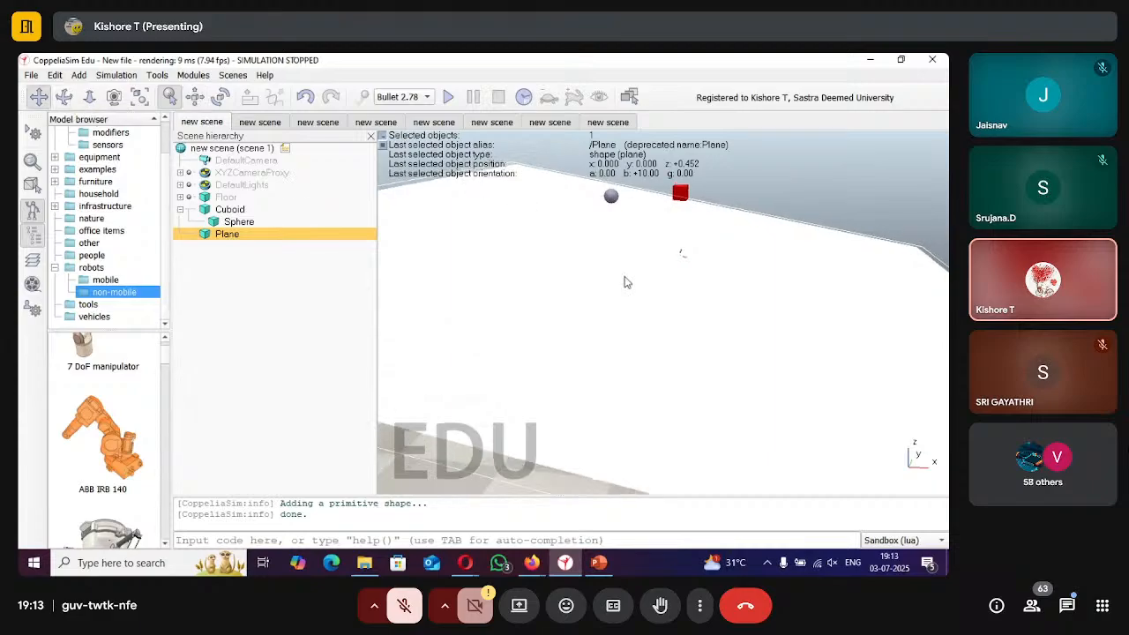
# Clear the selection, then run the simulation to test the Cuboid and Sphere above the tilted Plane, and stop it.
pyautogui.scroll(-5, 625, 283)
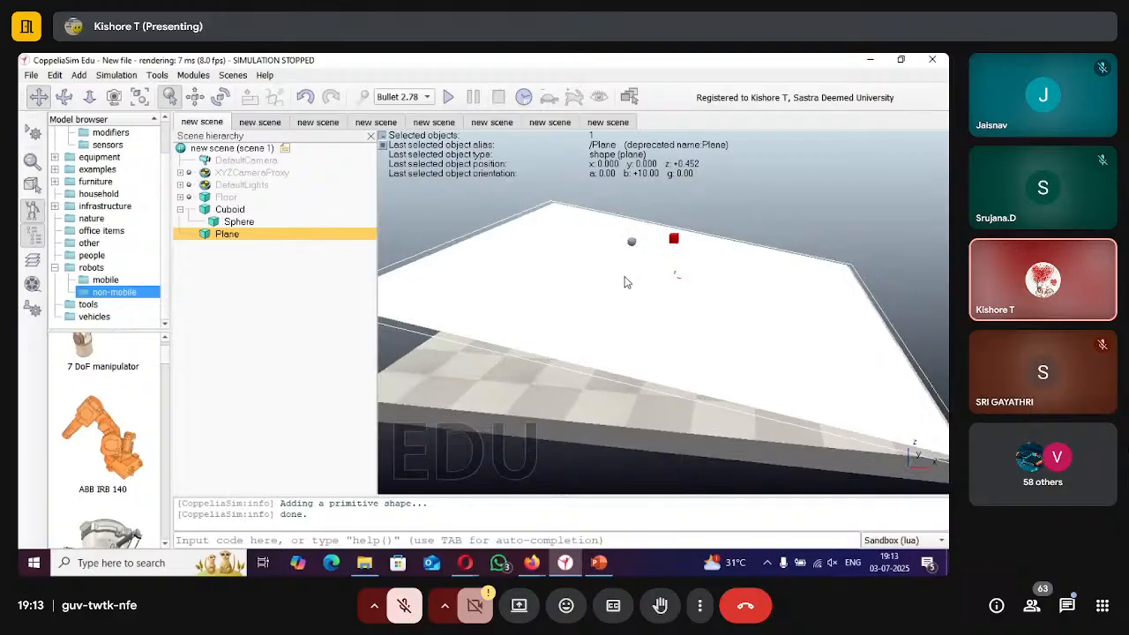
pyautogui.scroll(-1, 624, 282)
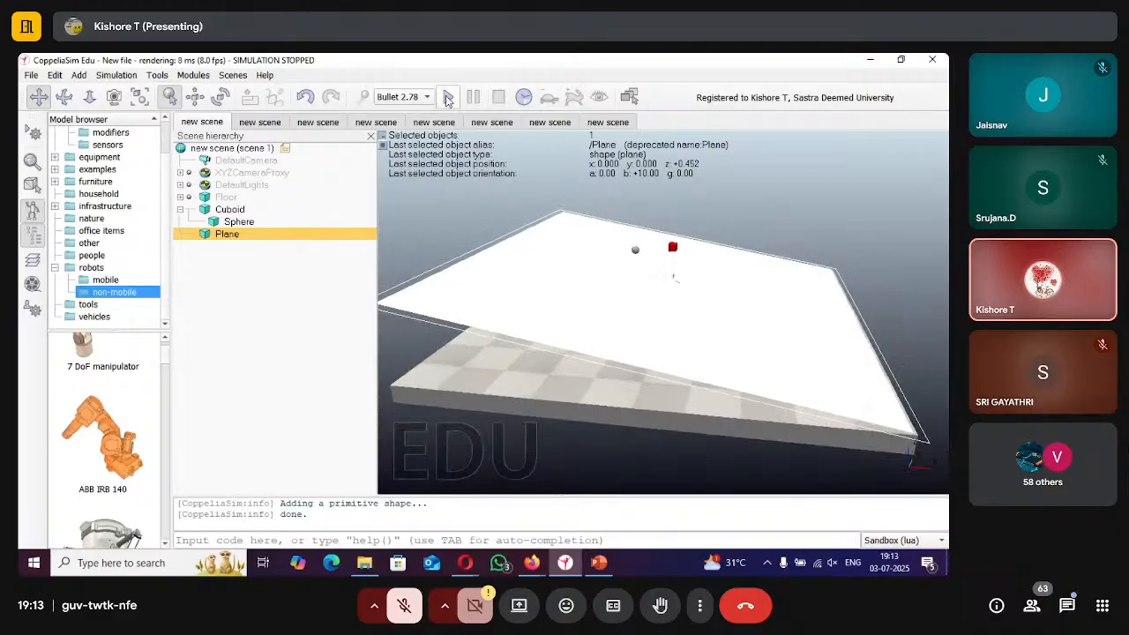
pyautogui.click(372, 256)
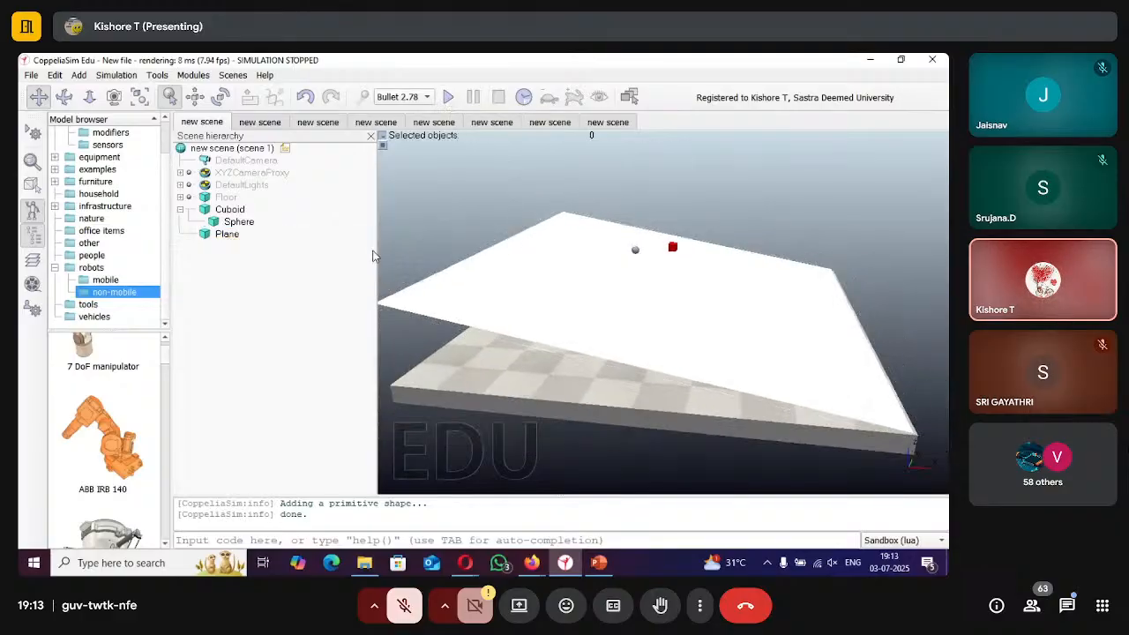
pyautogui.click(448, 99)
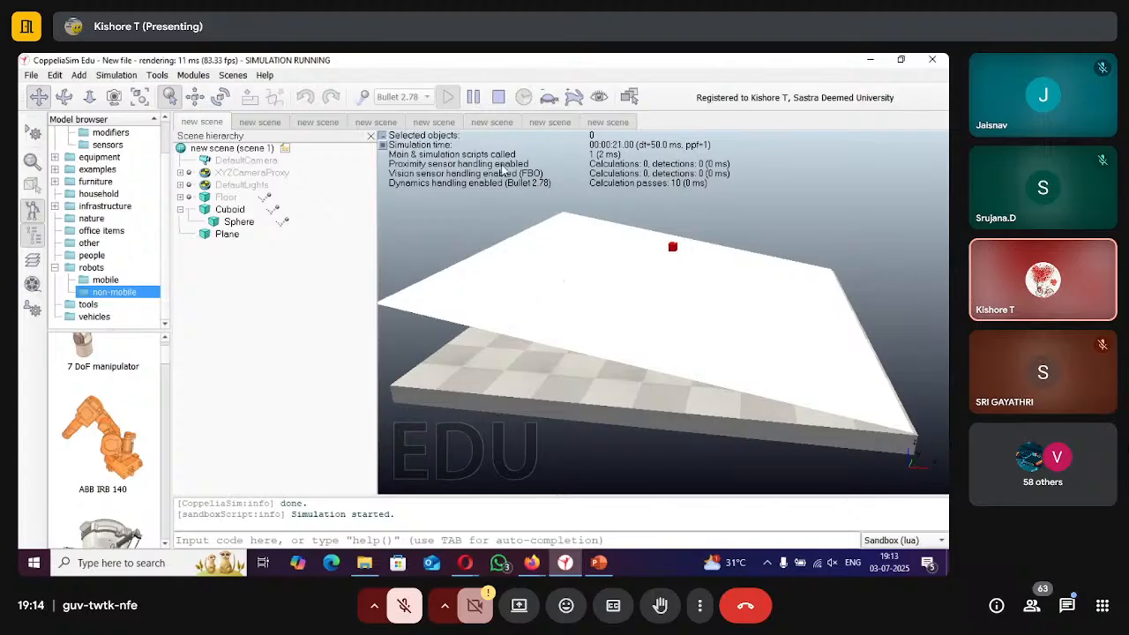
pyautogui.click(498, 97)
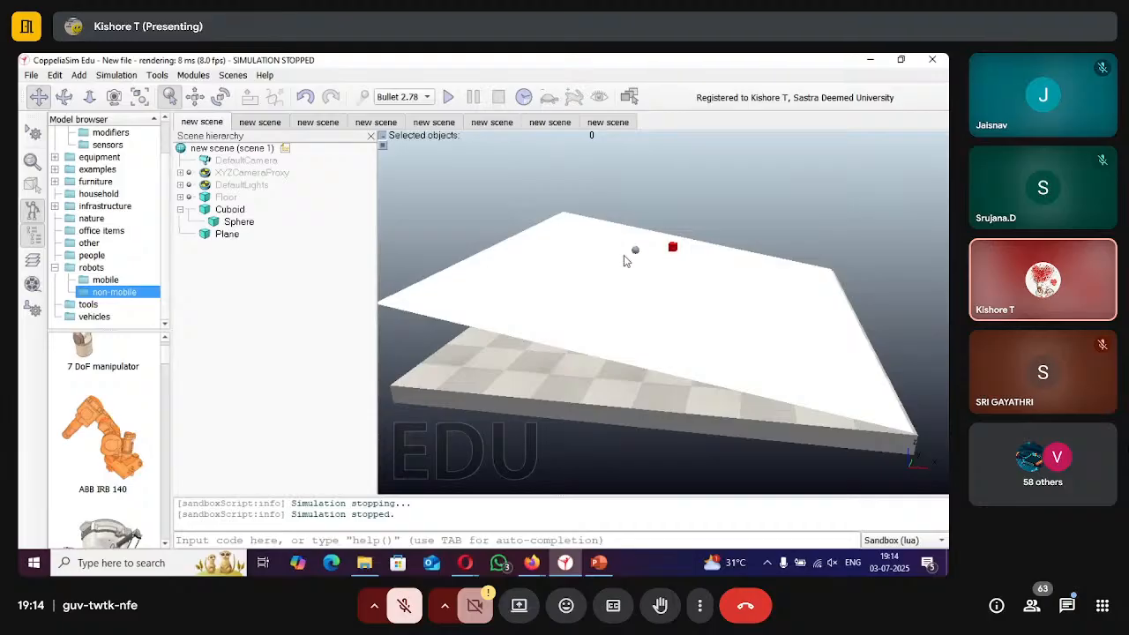
# Make the Plane's body respondable in its rigid body dynamic properties, leaving it non-dynamic.
pyautogui.click(637, 252)
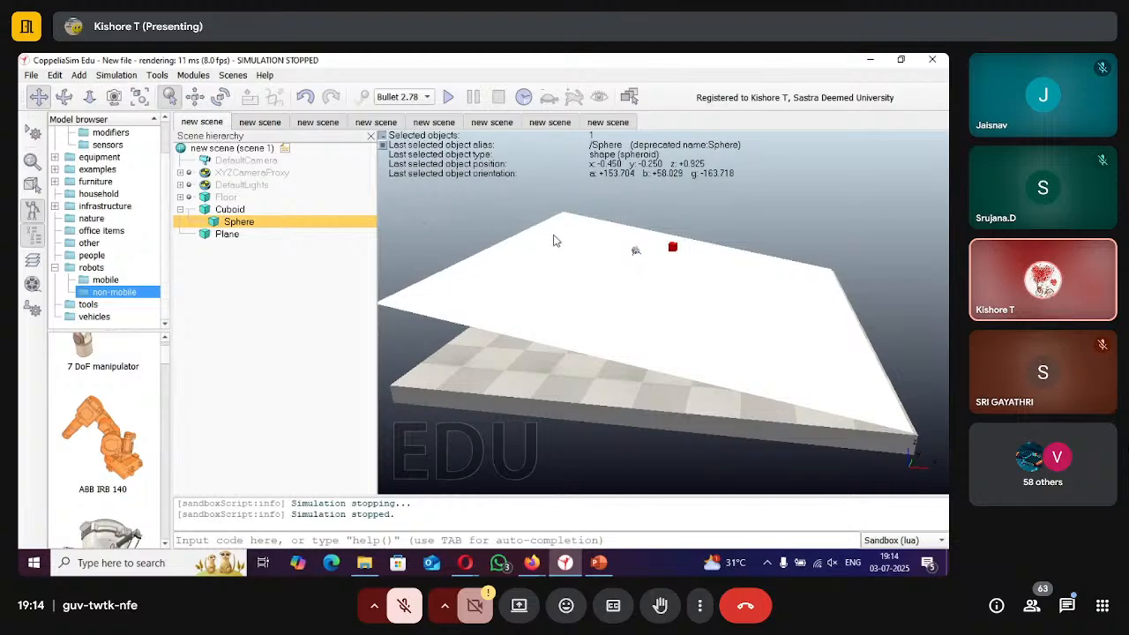
pyautogui.click(473, 306)
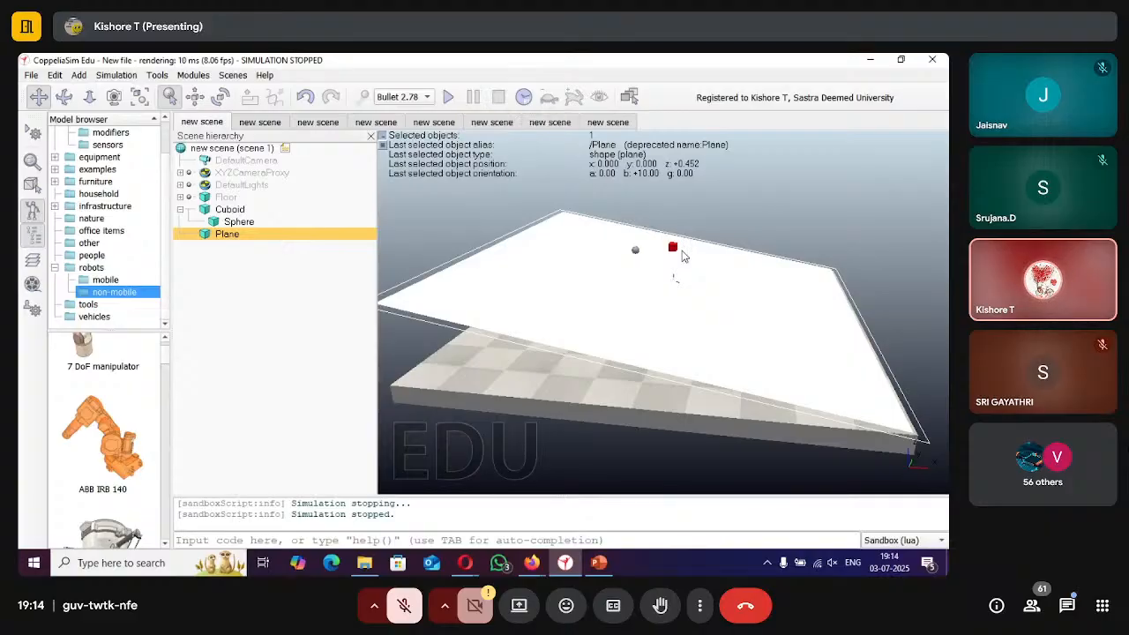
pyautogui.doubleClick(206, 236)
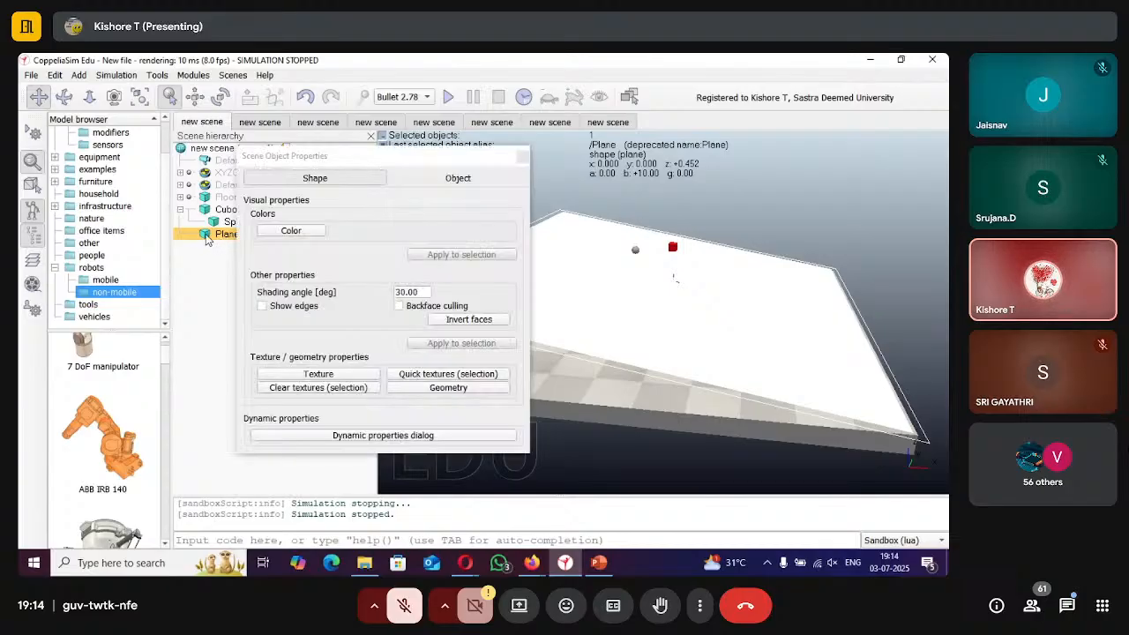
pyautogui.click(370, 436)
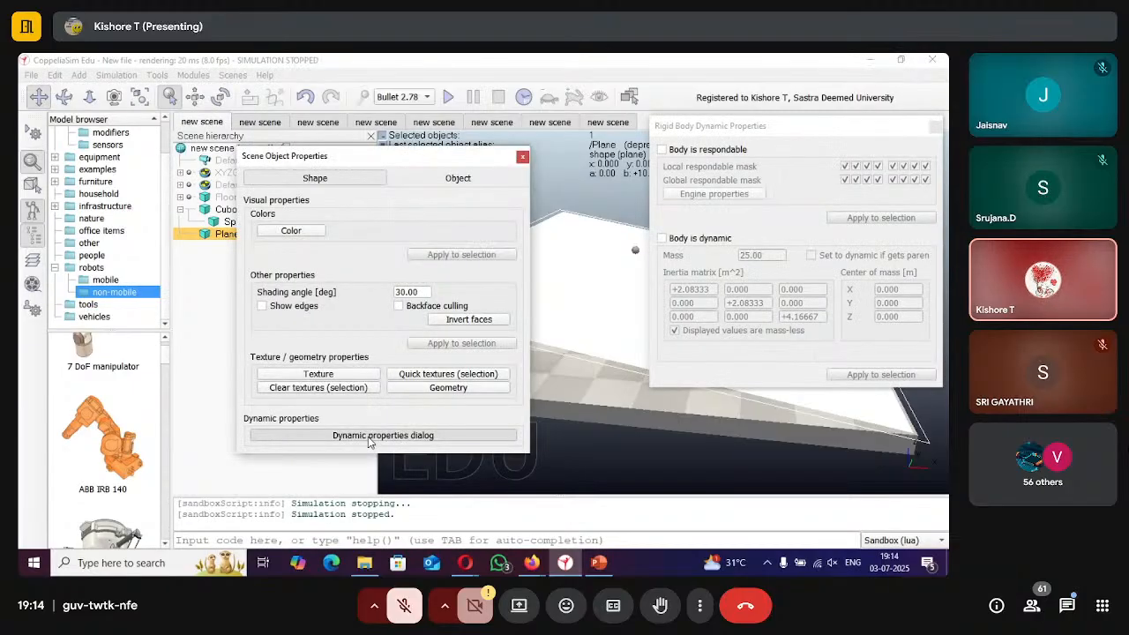
pyautogui.click(662, 150)
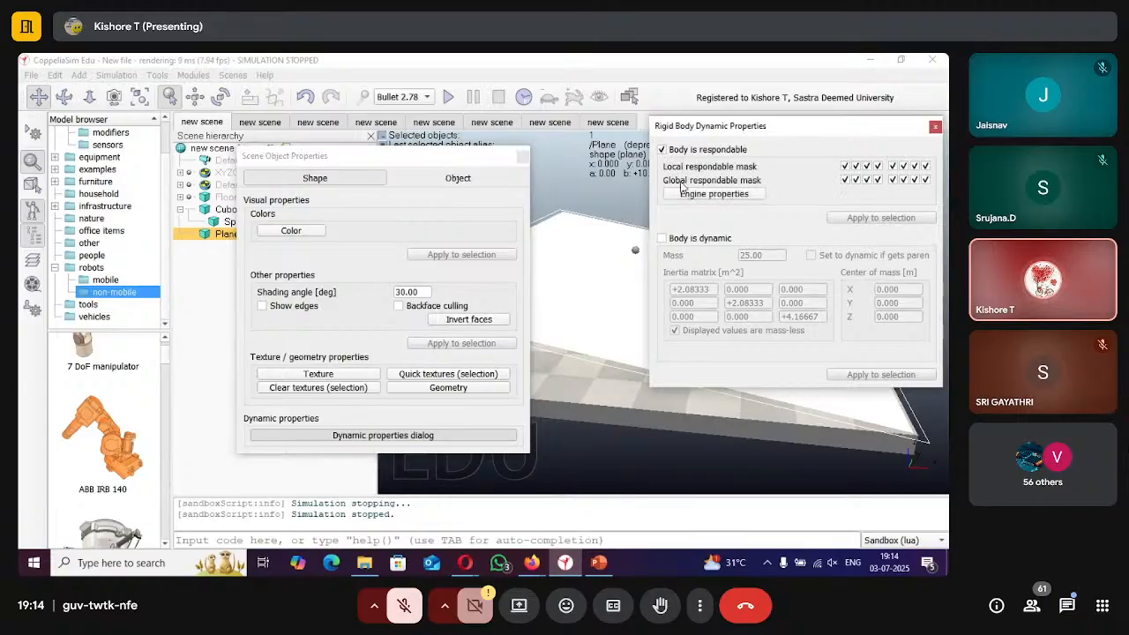
pyautogui.click(936, 127)
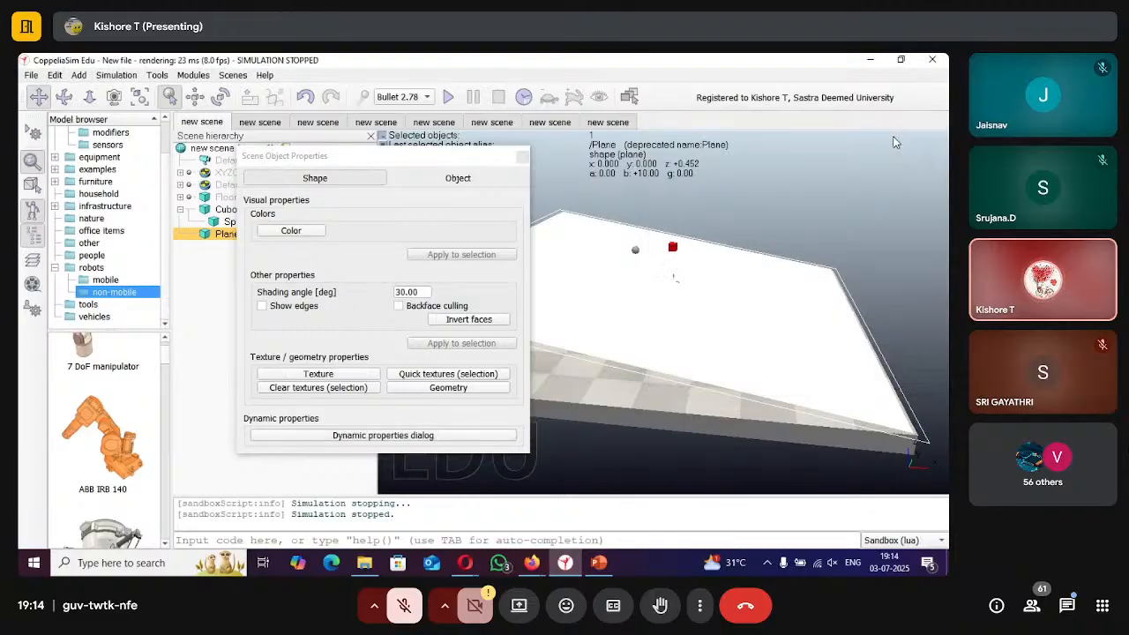
pyautogui.click(522, 156)
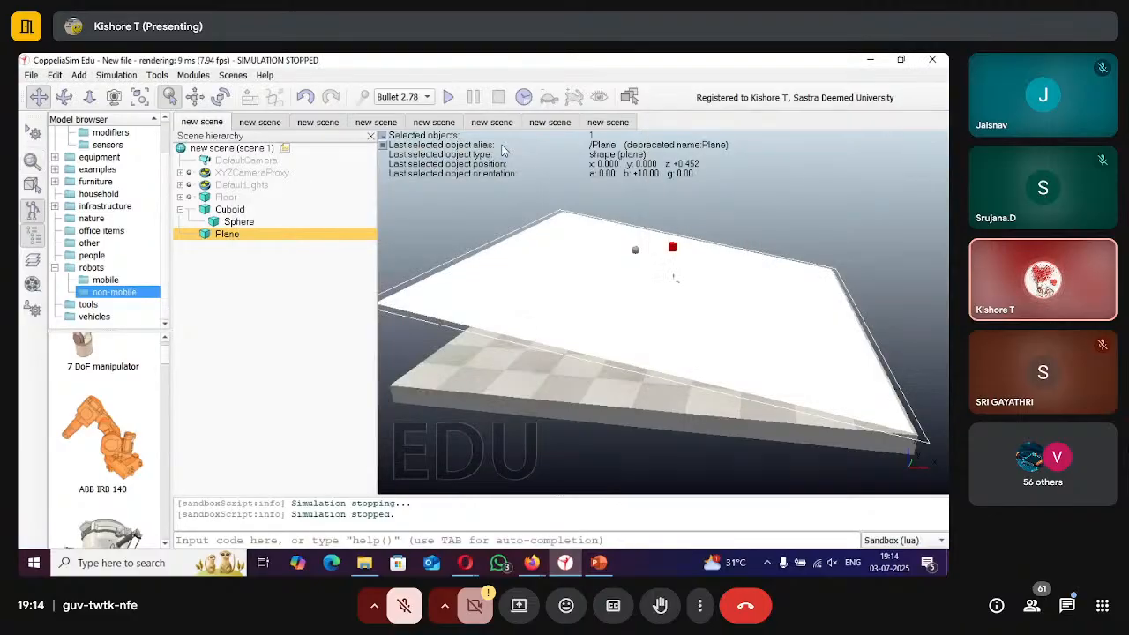
# Run and stop the simulation with the respondable Plane, and review the Cuboid's rigid body dynamic properties.
pyautogui.click(448, 97)
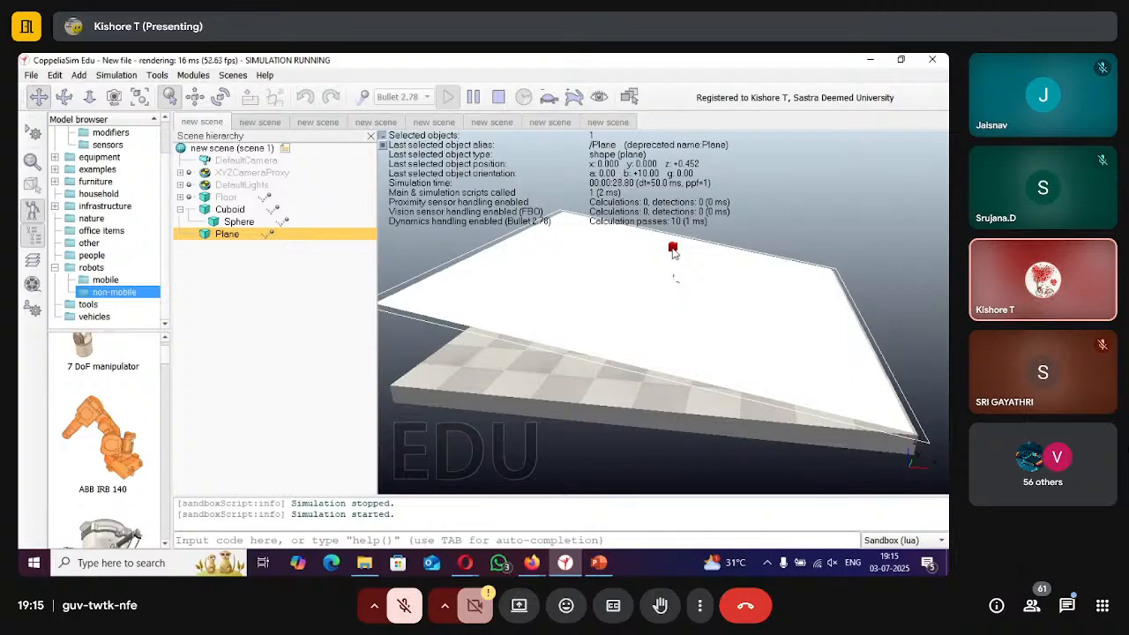
pyautogui.click(504, 104)
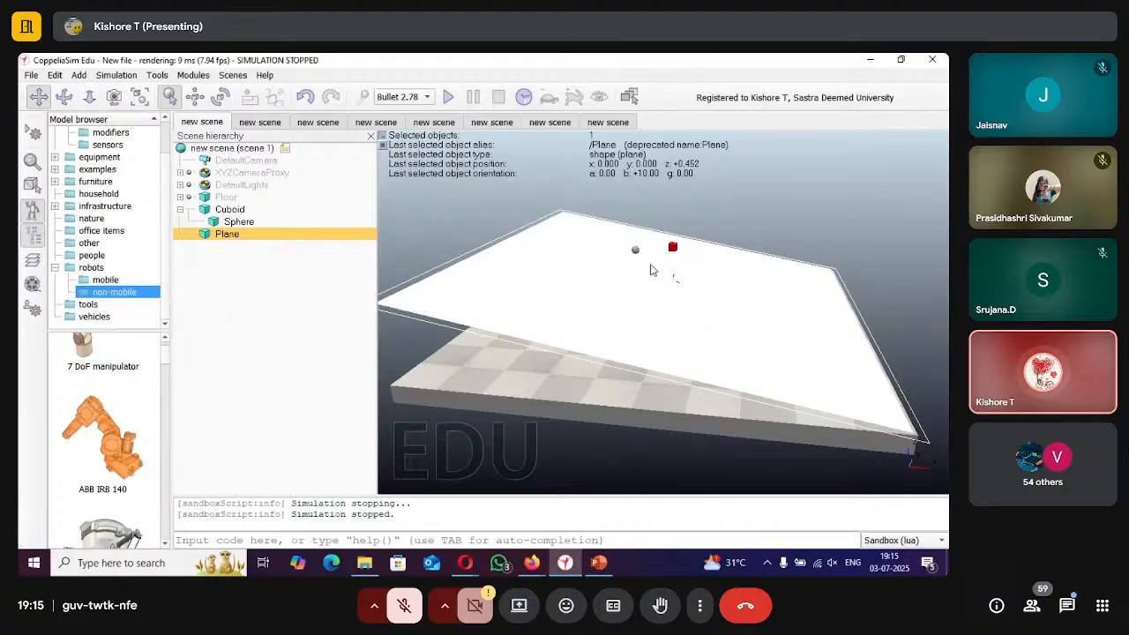
pyautogui.doubleClick(204, 215)
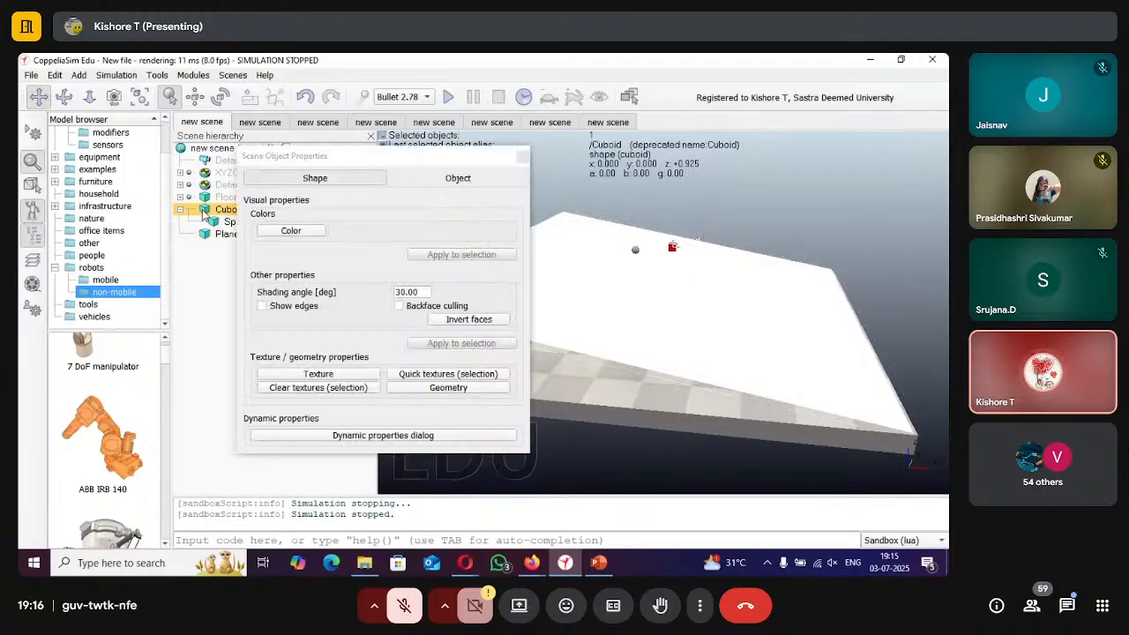
pyautogui.click(392, 436)
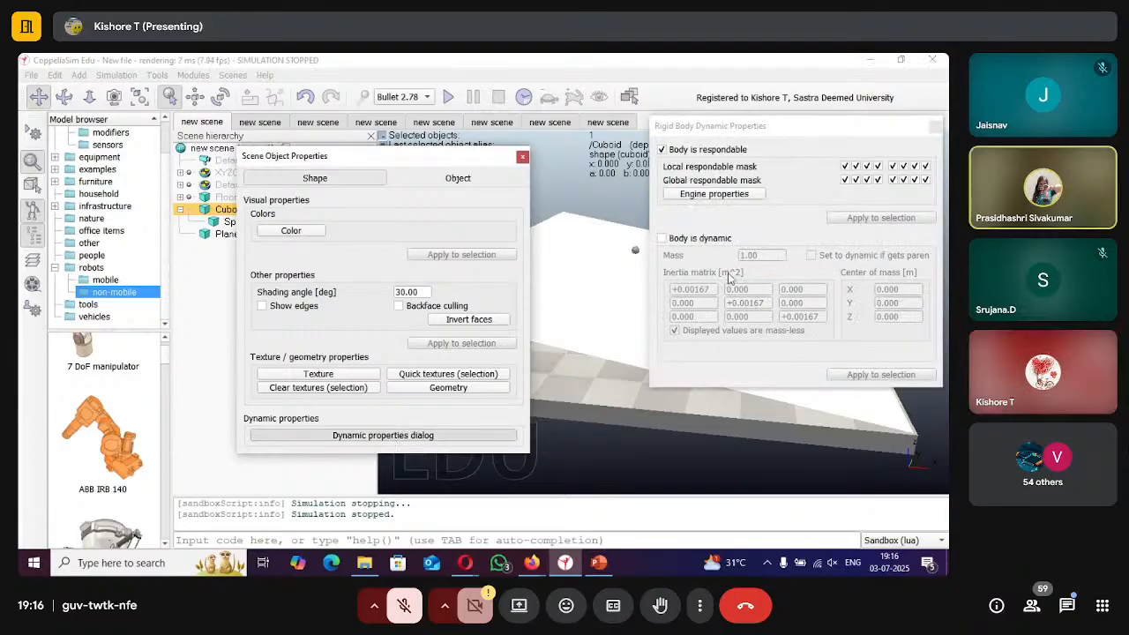
pyautogui.click(936, 126)
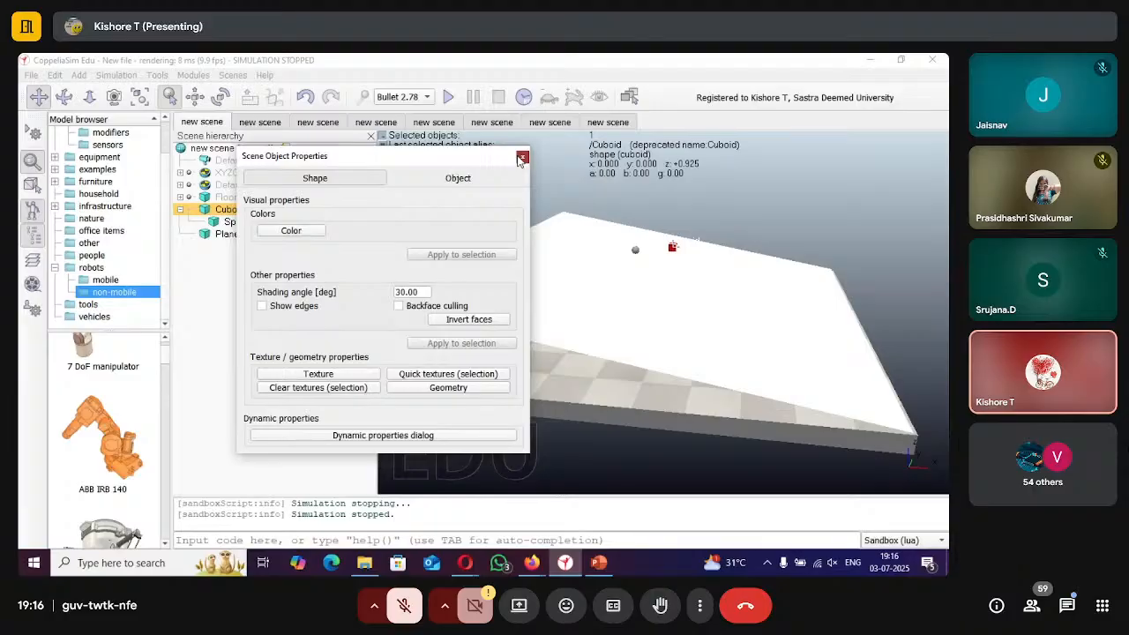
pyautogui.click(521, 157)
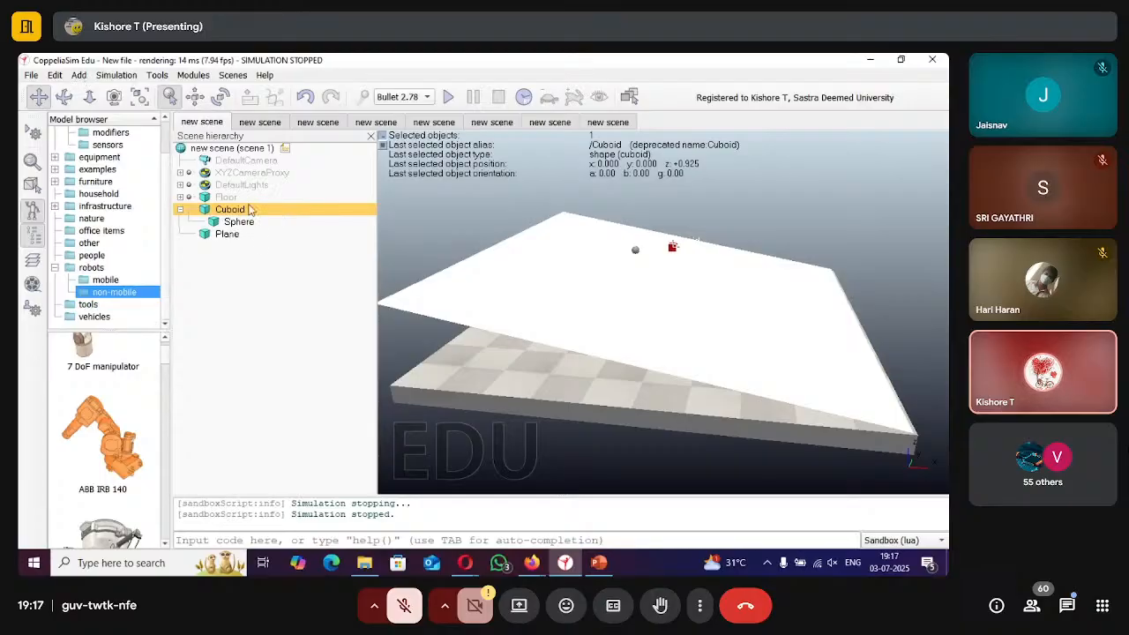
# Create a new empty scene.
pyautogui.click(31, 75)
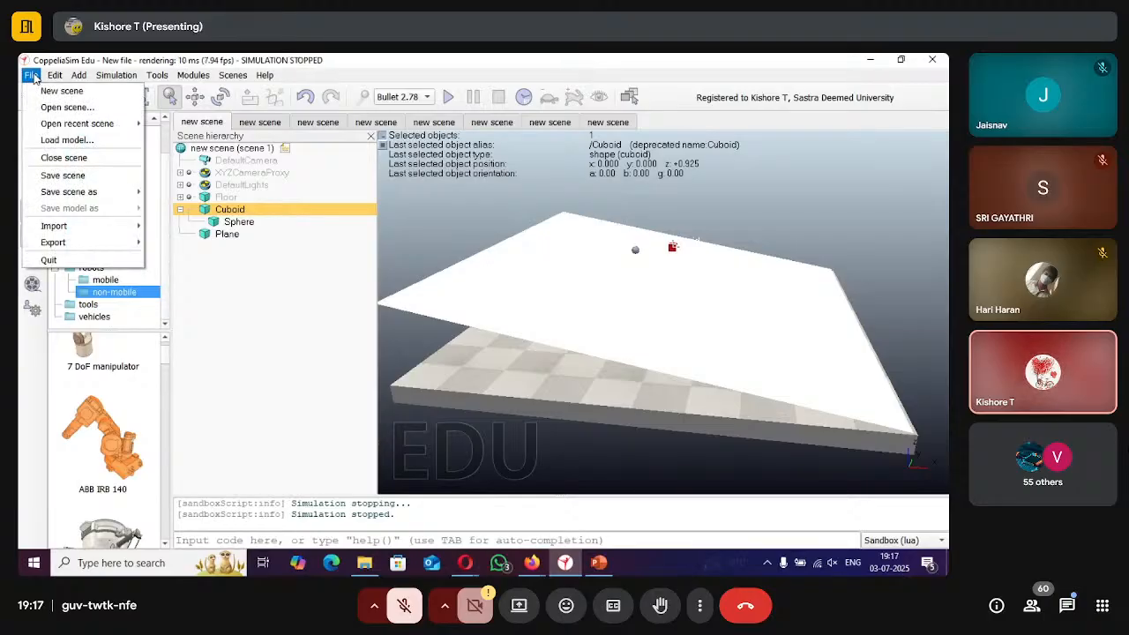
pyautogui.moveTo(53, 79)
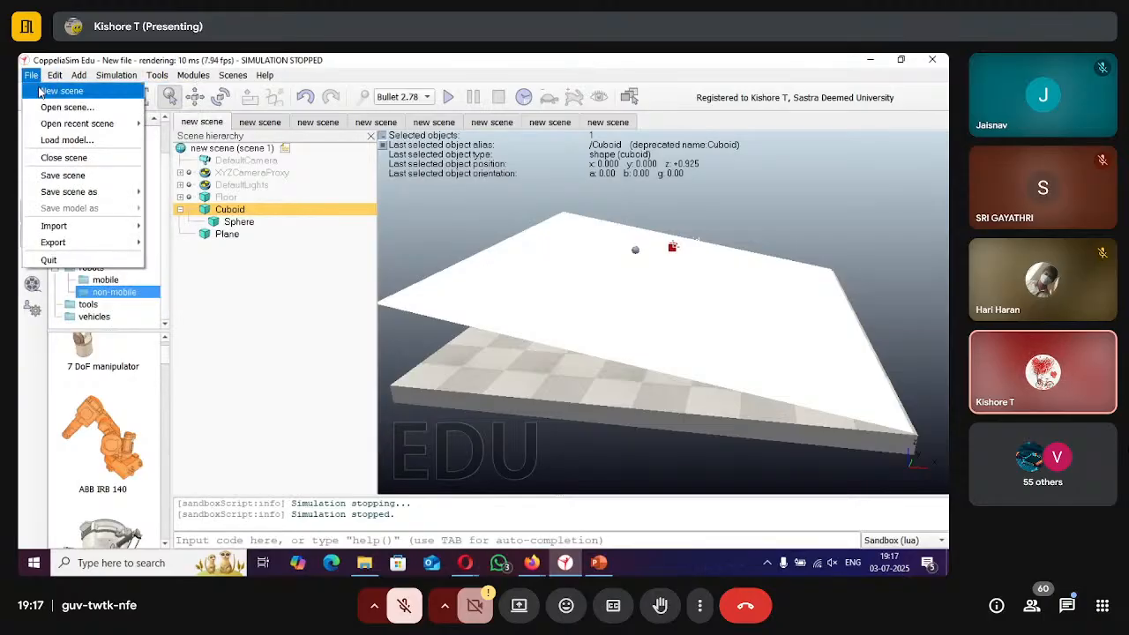
pyautogui.click(41, 91)
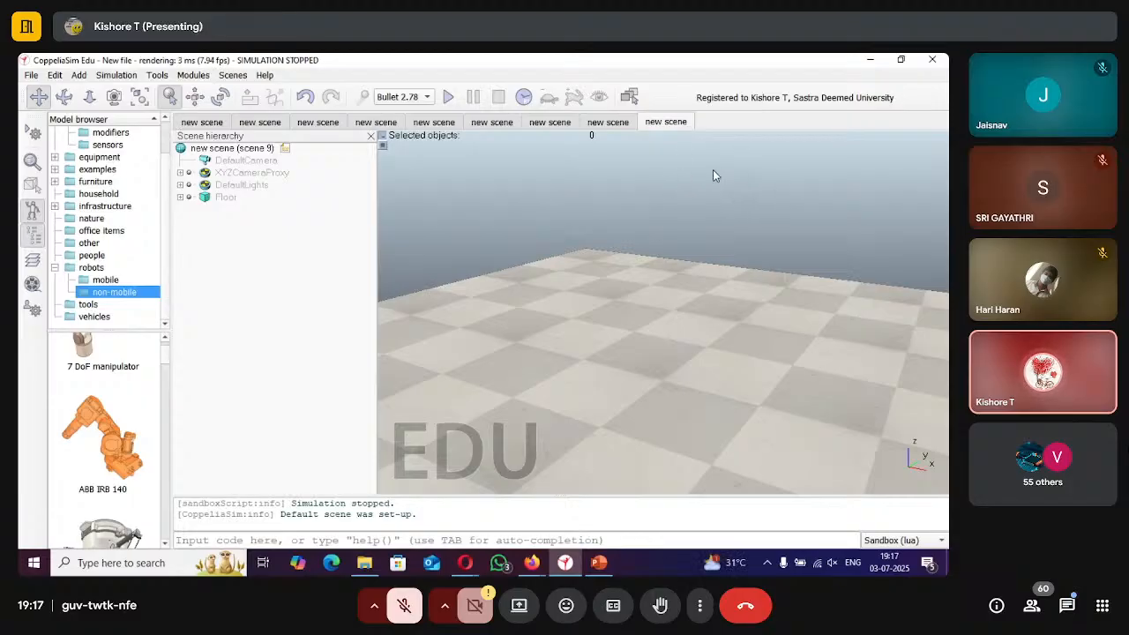
# Examine the available joint types and the revolute joint example in scene 2, and return to the new scene.
pyautogui.click(79, 76)
pyautogui.moveTo(102, 107)
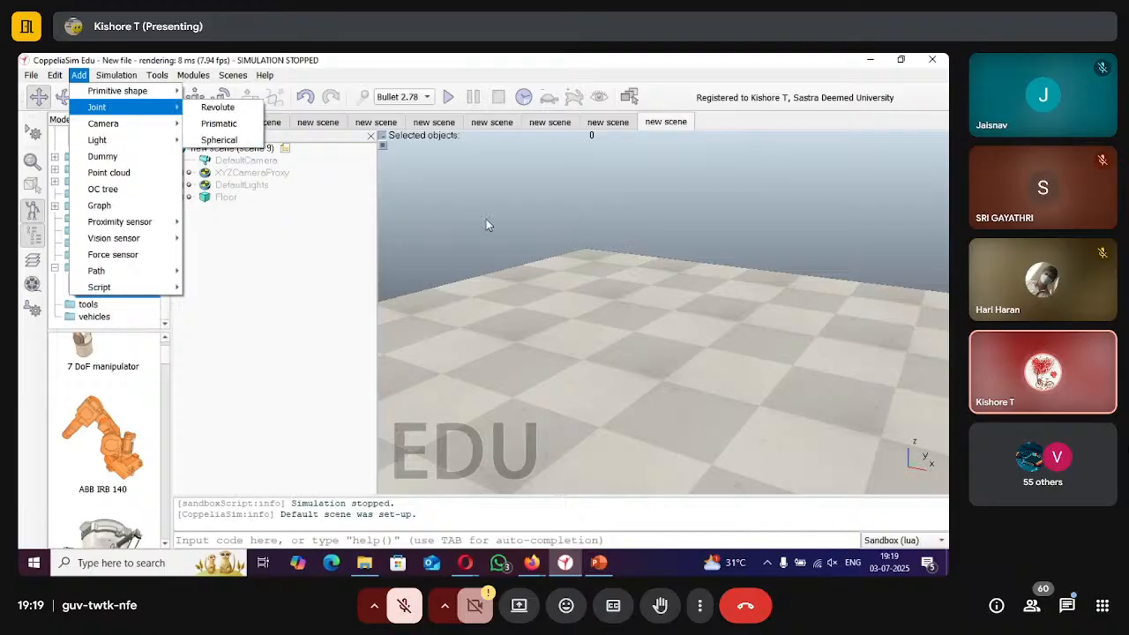
pyautogui.click(445, 262)
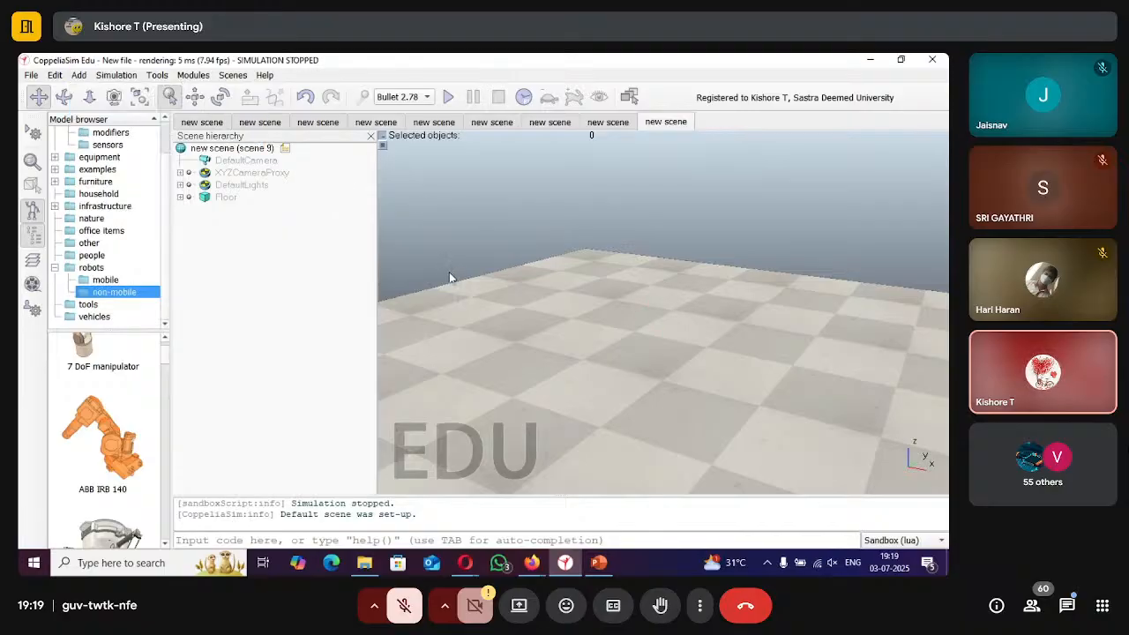
pyautogui.click(260, 122)
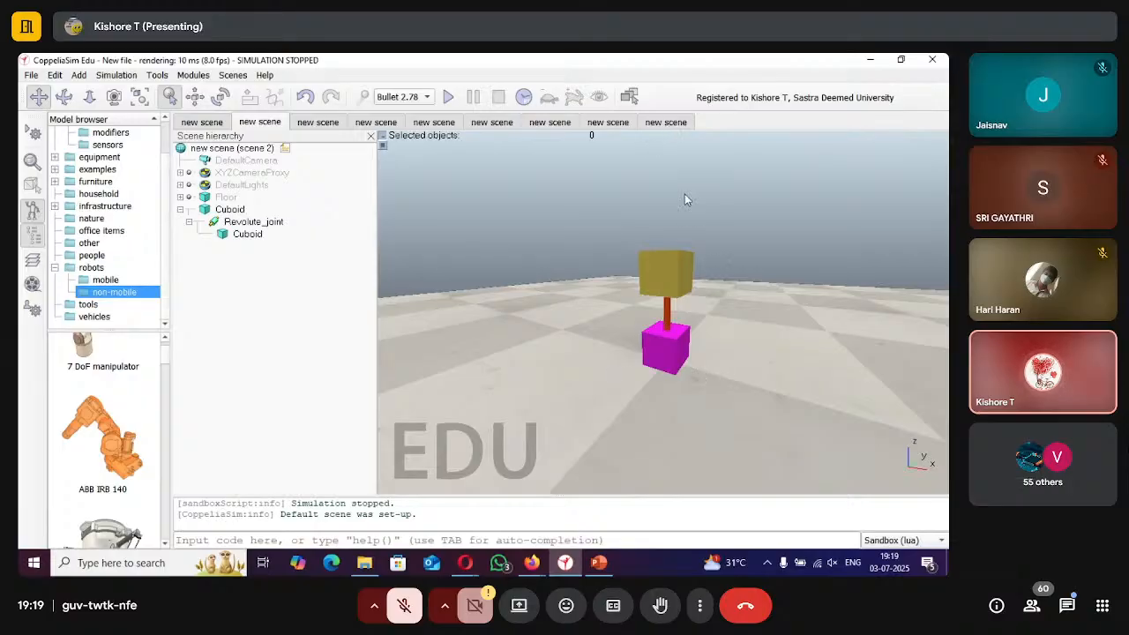
pyautogui.click(679, 124)
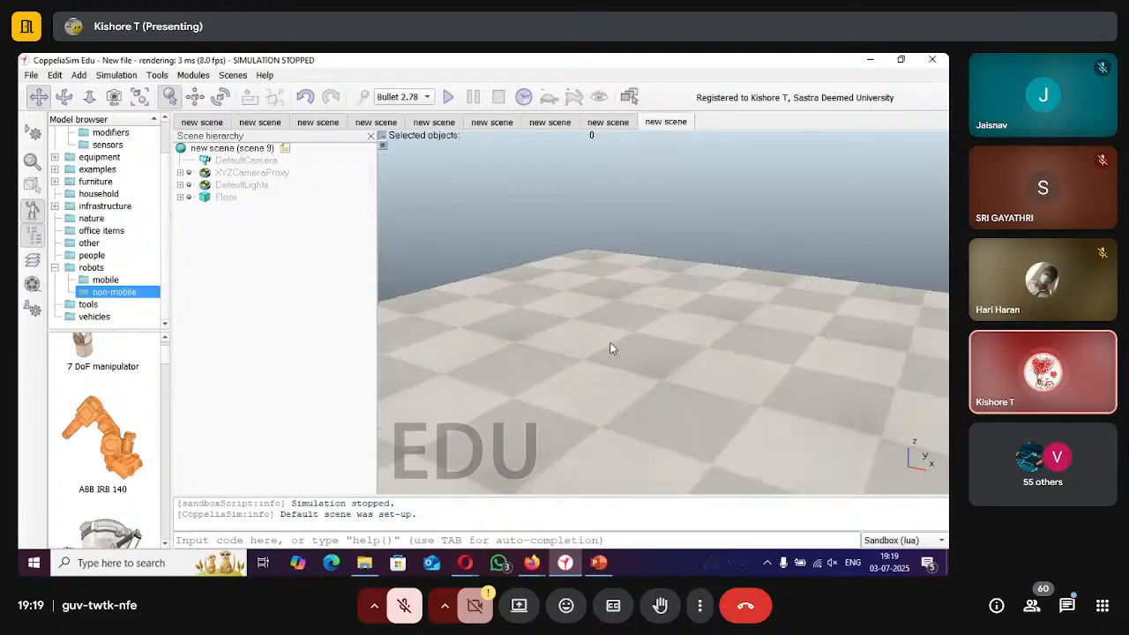
# Add a primitive cuboid to the new scene, accepting the proposed settings.
pyautogui.rightClick(527, 311)
pyautogui.moveTo(553, 362)
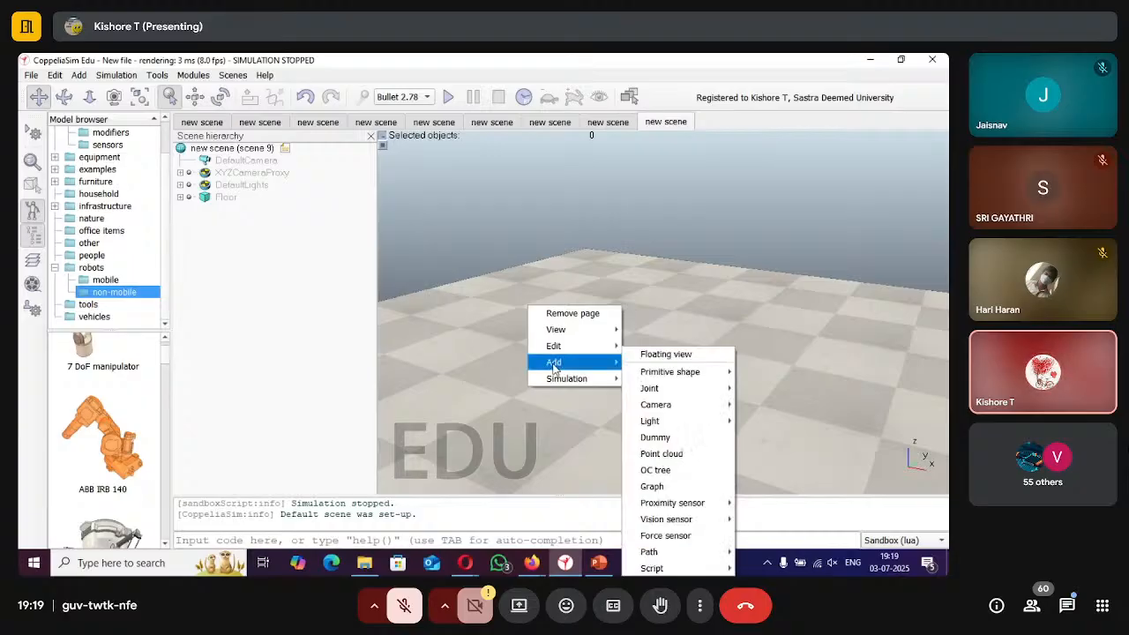
pyautogui.moveTo(661, 372)
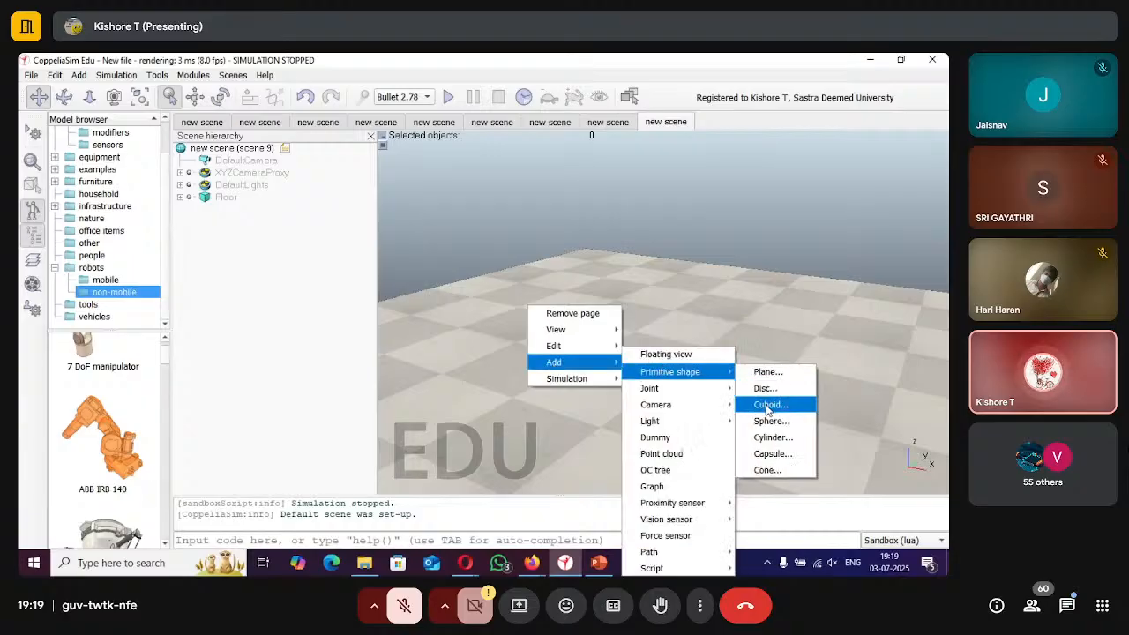
pyautogui.click(766, 404)
pyautogui.click(535, 369)
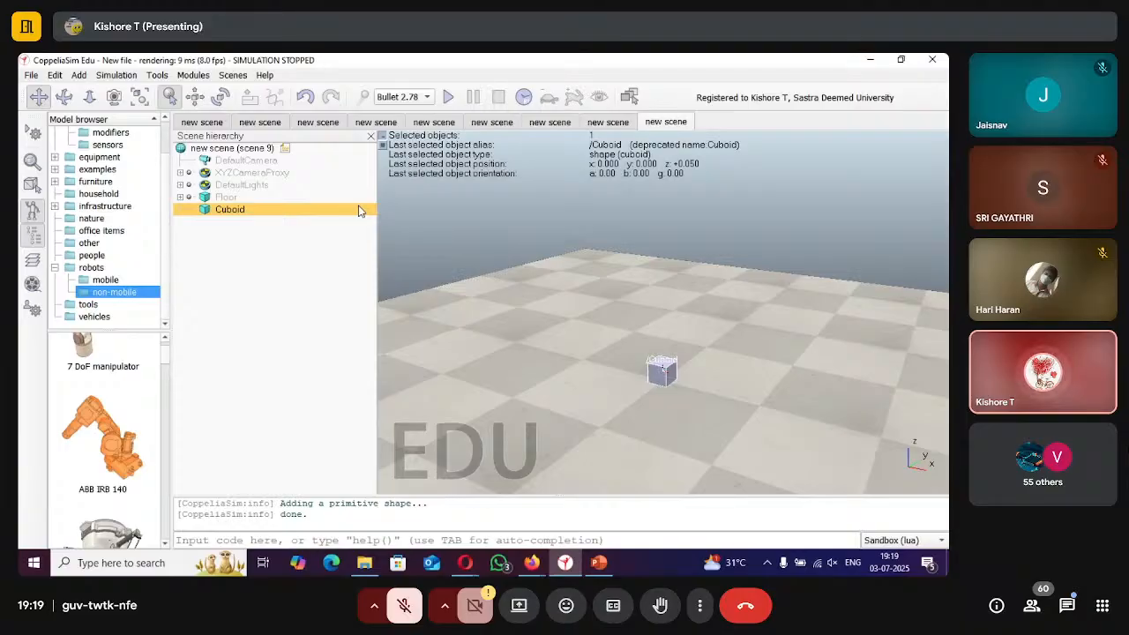
# Duplicate the cuboid and move the copy across the floor to about x -0.075 m, y 0.65 m.
pyautogui.hotkey('ctrl', 'c')
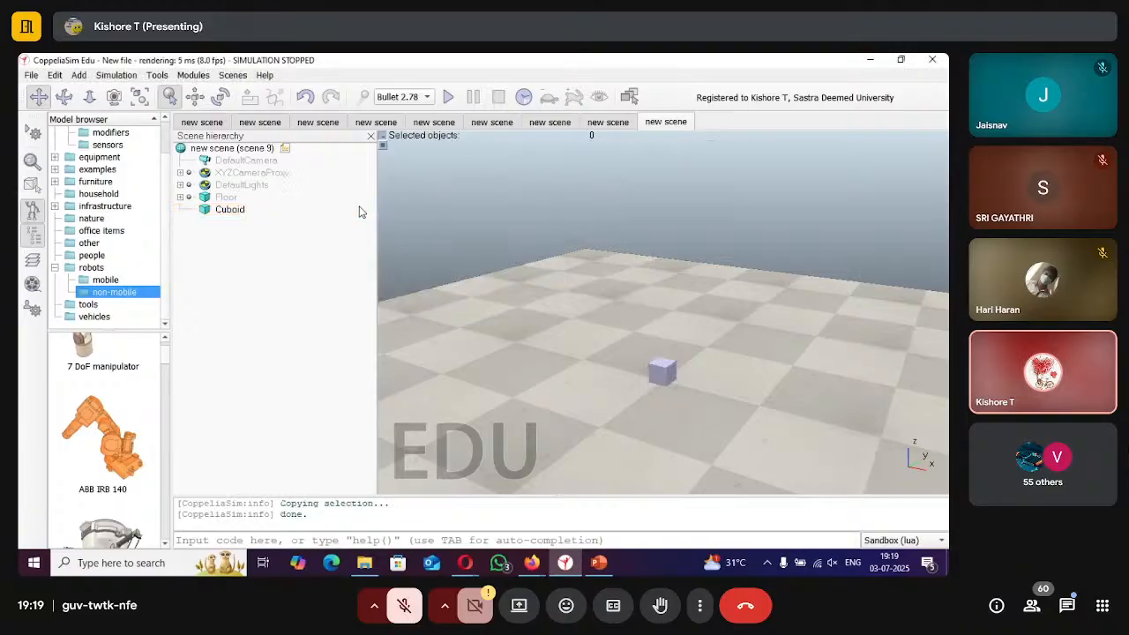
pyautogui.hotkey('ctrl', 'v')
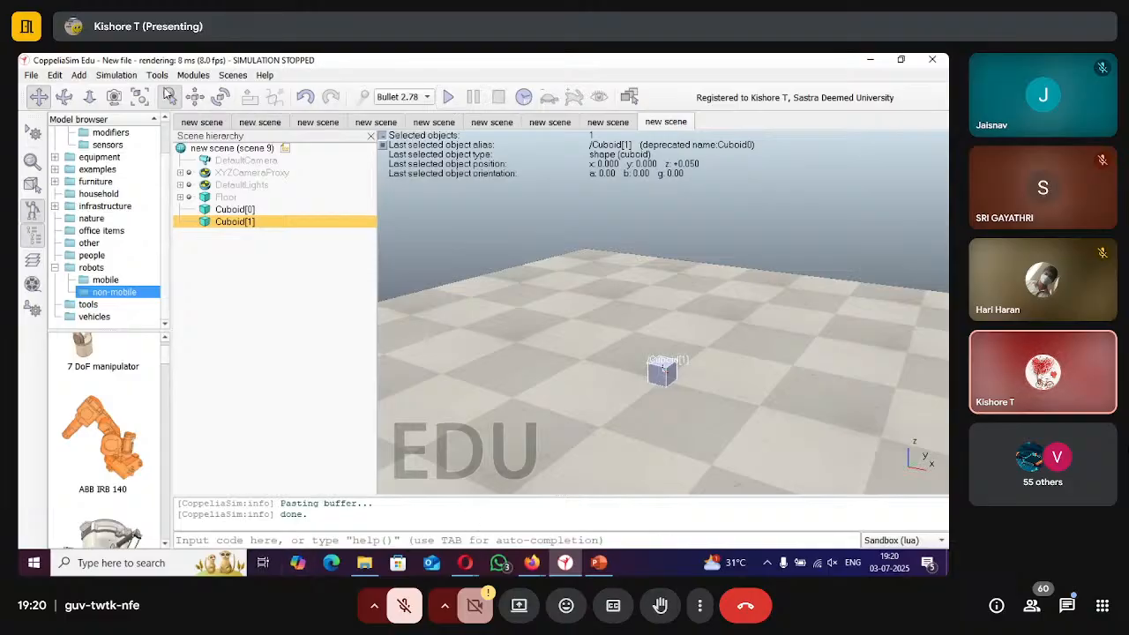
pyautogui.click(195, 95)
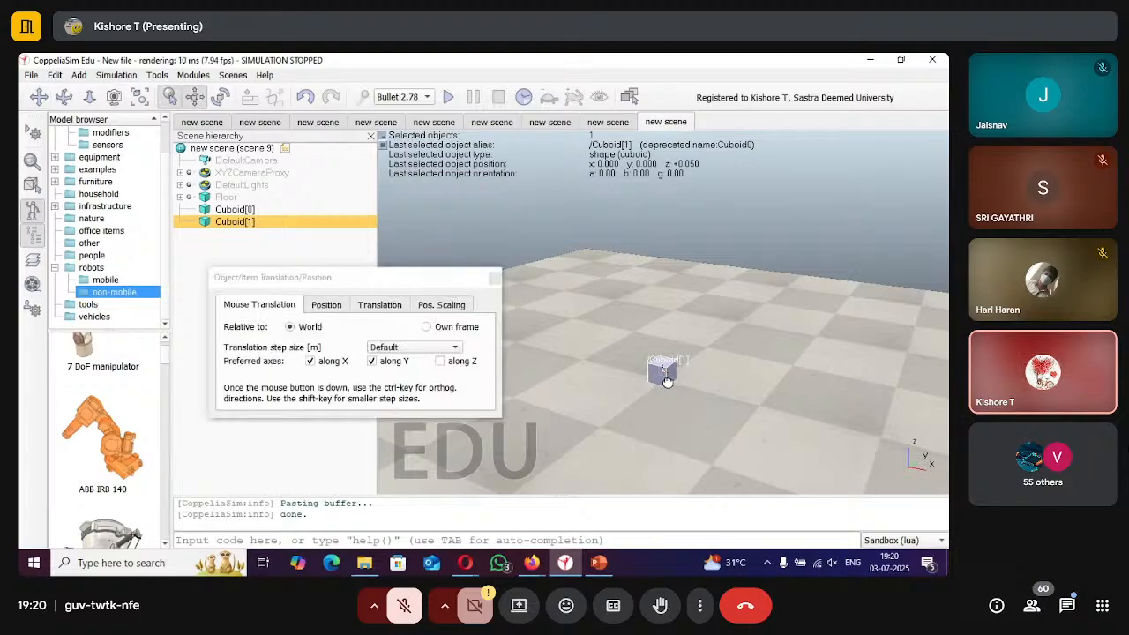
pyautogui.moveTo(667, 381); pyautogui.dragTo(709, 338)
pyautogui.click(493, 279)
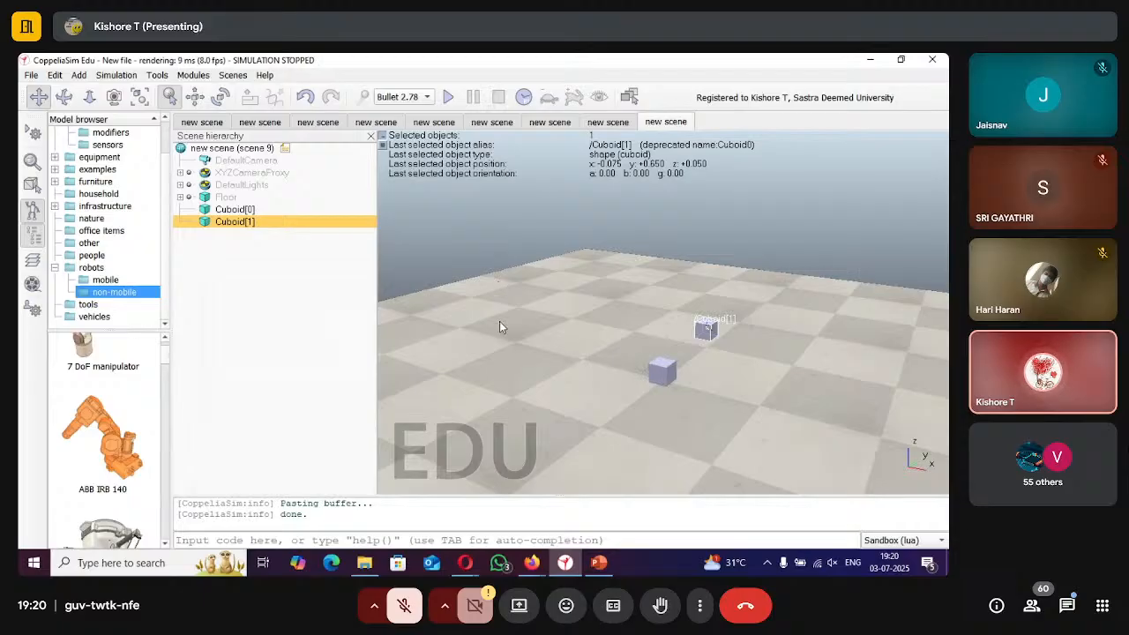
# Add a revolute joint to the scene.
pyautogui.click(79, 75)
pyautogui.moveTo(132, 107)
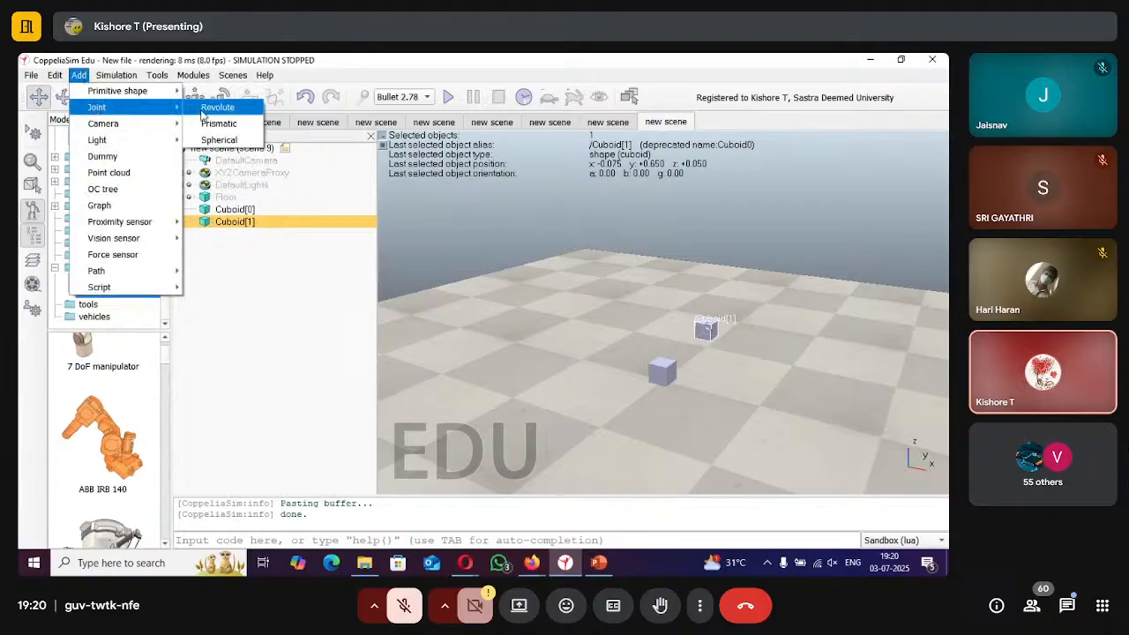
pyautogui.click(217, 107)
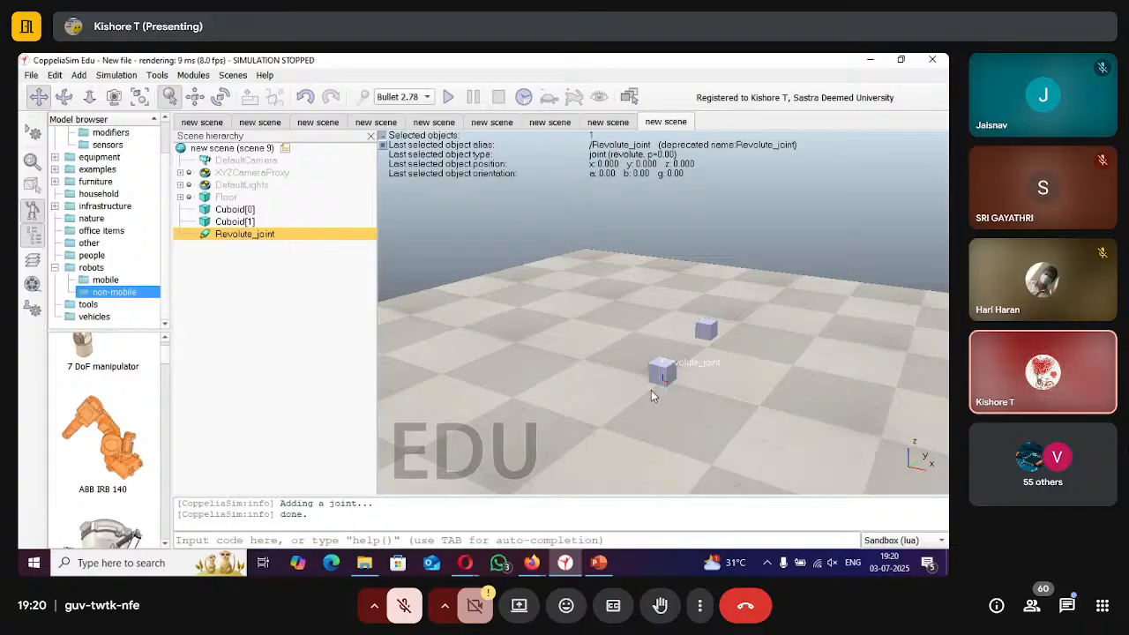
# Raise the revolute joint above the first cuboid to about z 0.325 m, restricting the movement to the world Z axis.
pyautogui.click(195, 96)
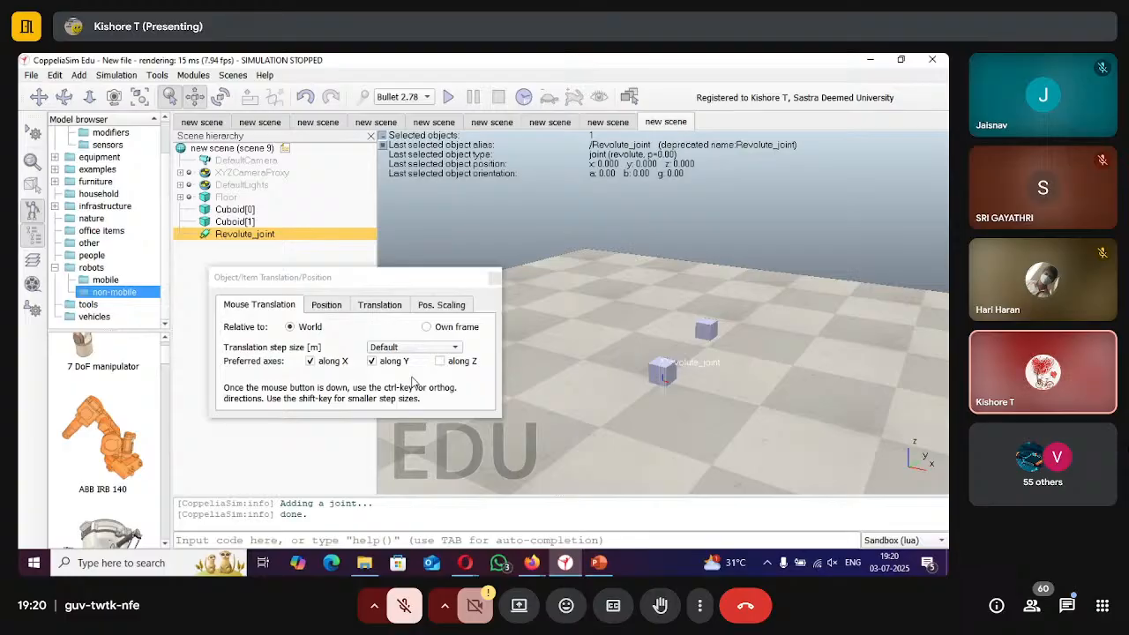
pyautogui.click(371, 361)
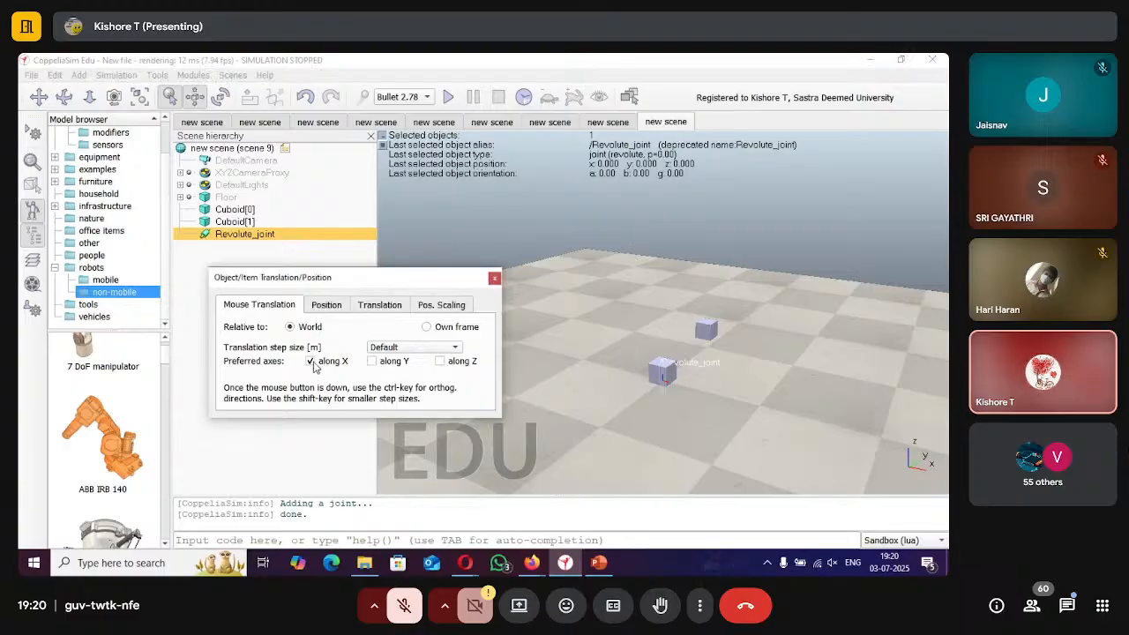
pyautogui.click(439, 361)
pyautogui.click(309, 361)
pyautogui.moveTo(662, 372); pyautogui.dragTo(662, 313)
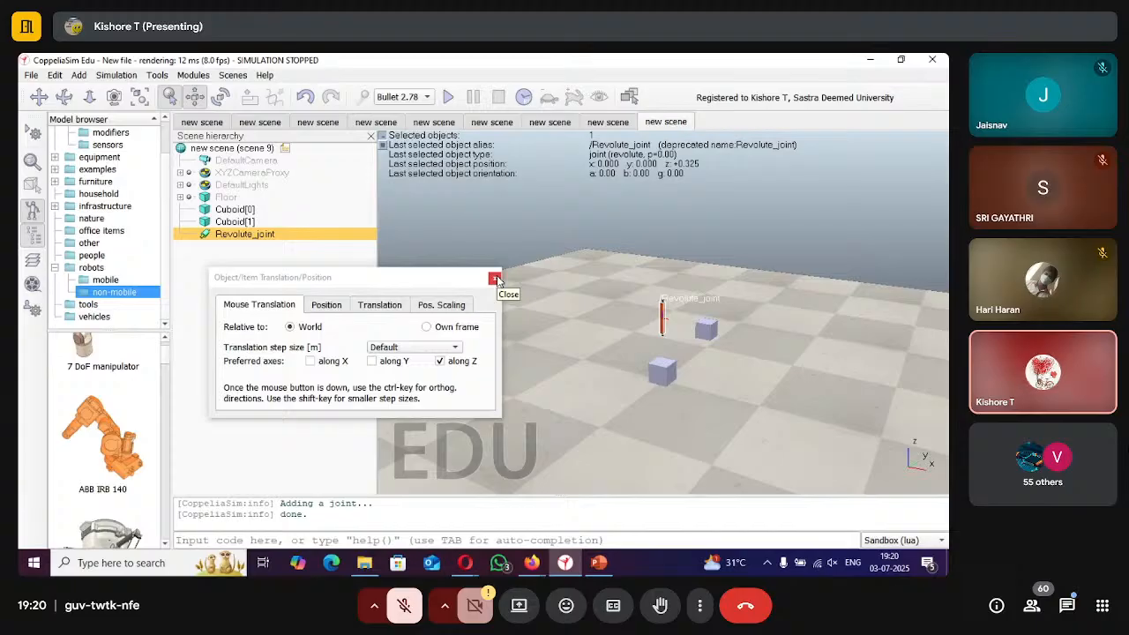
pyautogui.click(495, 278)
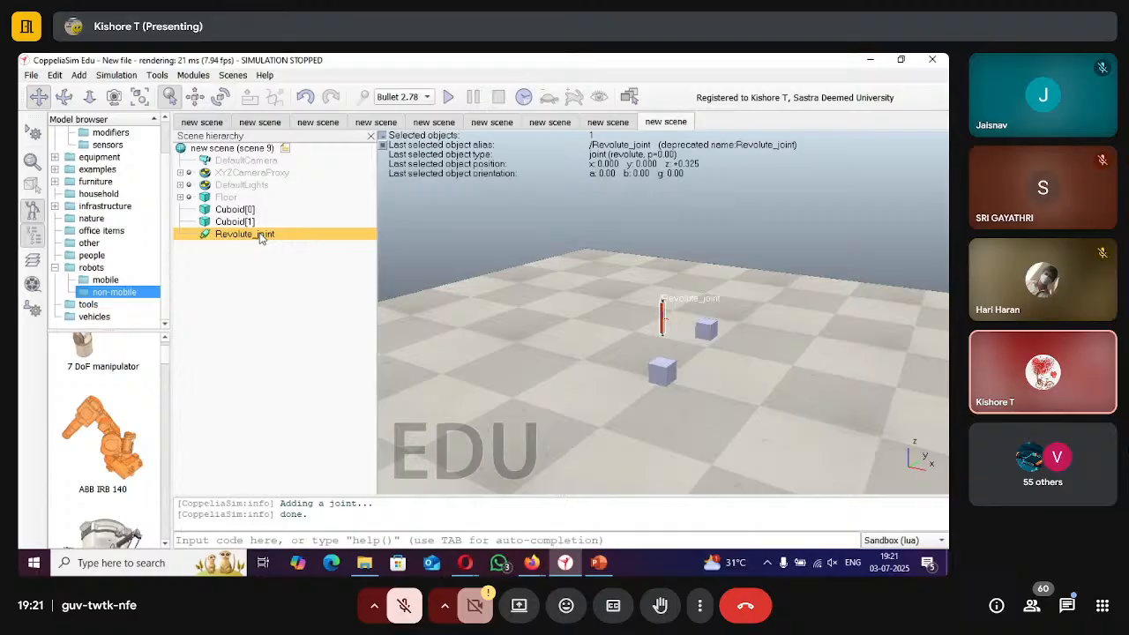
# Make the revolute joint a child of the first cuboid and set its Z coordinate to 0 relative to the parent frame.
pyautogui.moveTo(261, 237); pyautogui.dragTo(286, 211)
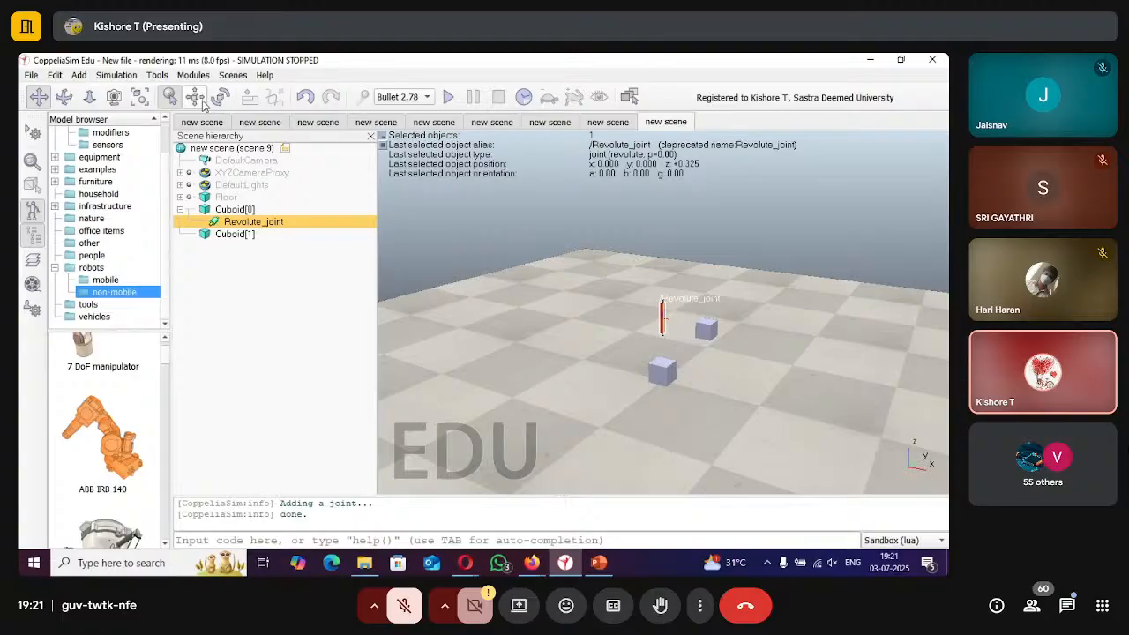
pyautogui.scroll(4, 730, 346)
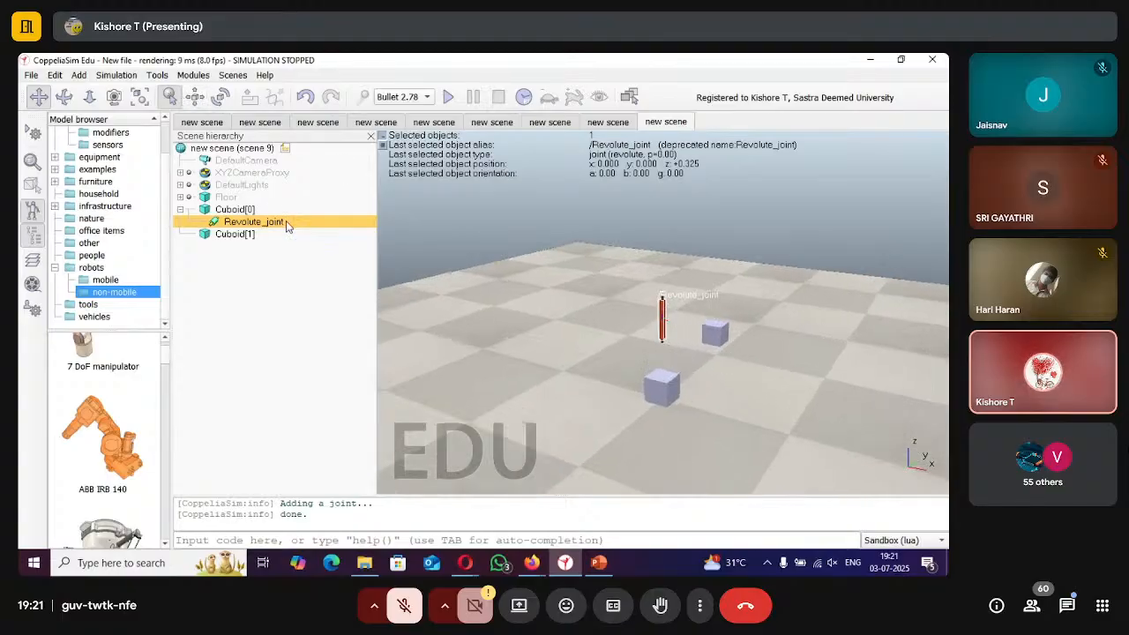
pyautogui.click(195, 96)
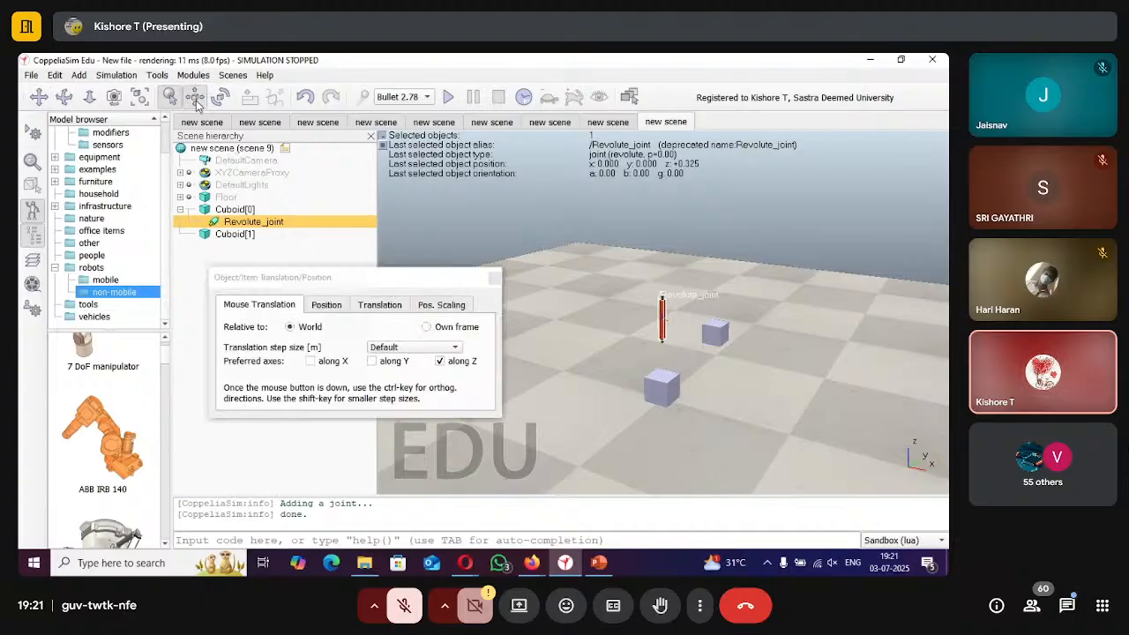
pyautogui.click(321, 306)
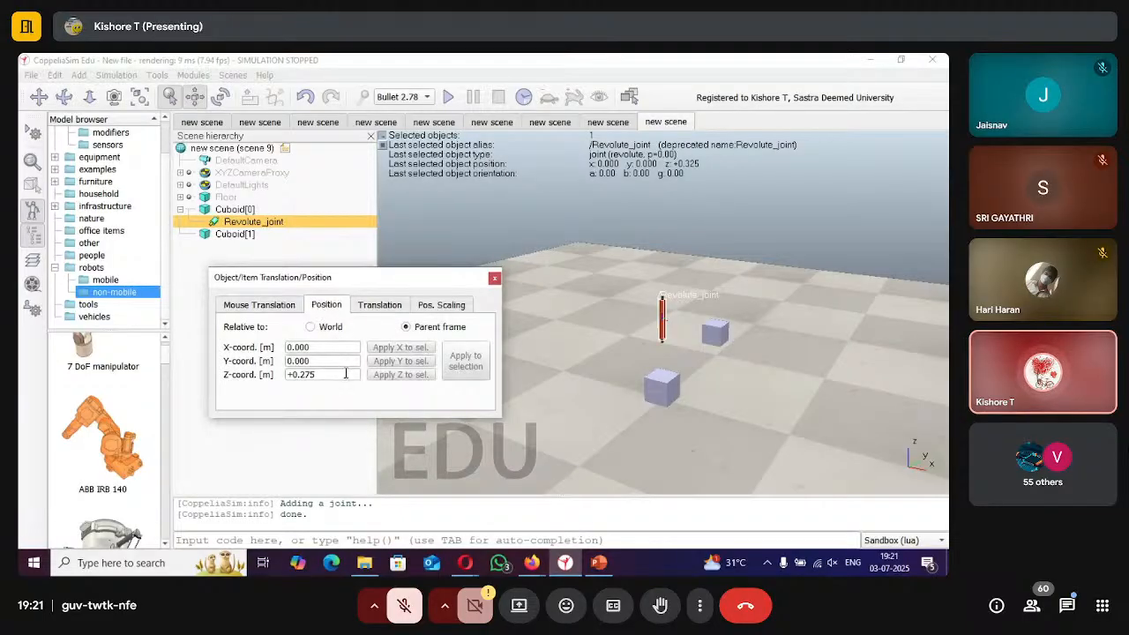
pyautogui.click(345, 374)
pyautogui.press('BackSpace')
pyautogui.press('BackSpace')
pyautogui.press('BackSpace')
pyautogui.press('BackSpace')
pyautogui.press('BackSpace')
pyautogui.press('BackSpace')
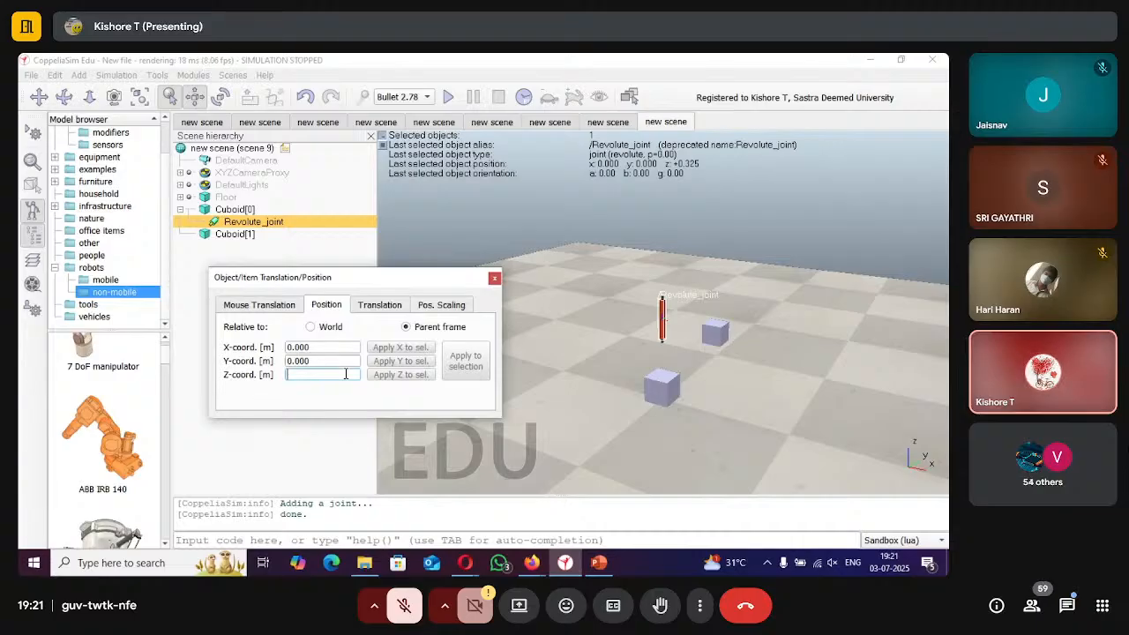
pyautogui.write('0')
pyautogui.press('Return')
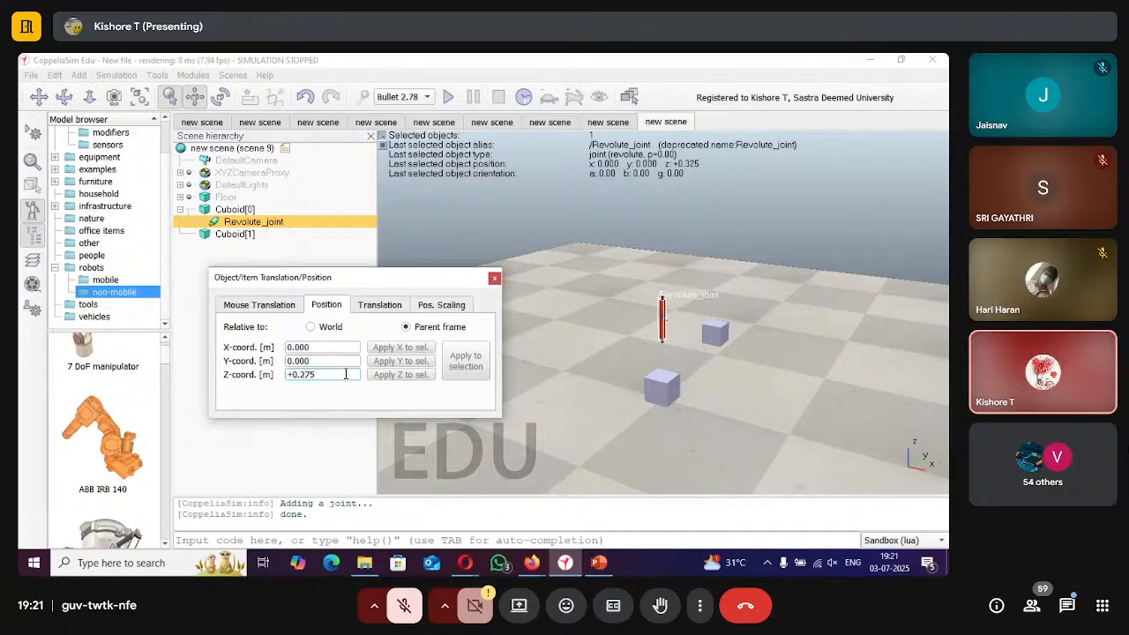
pyautogui.click(494, 278)
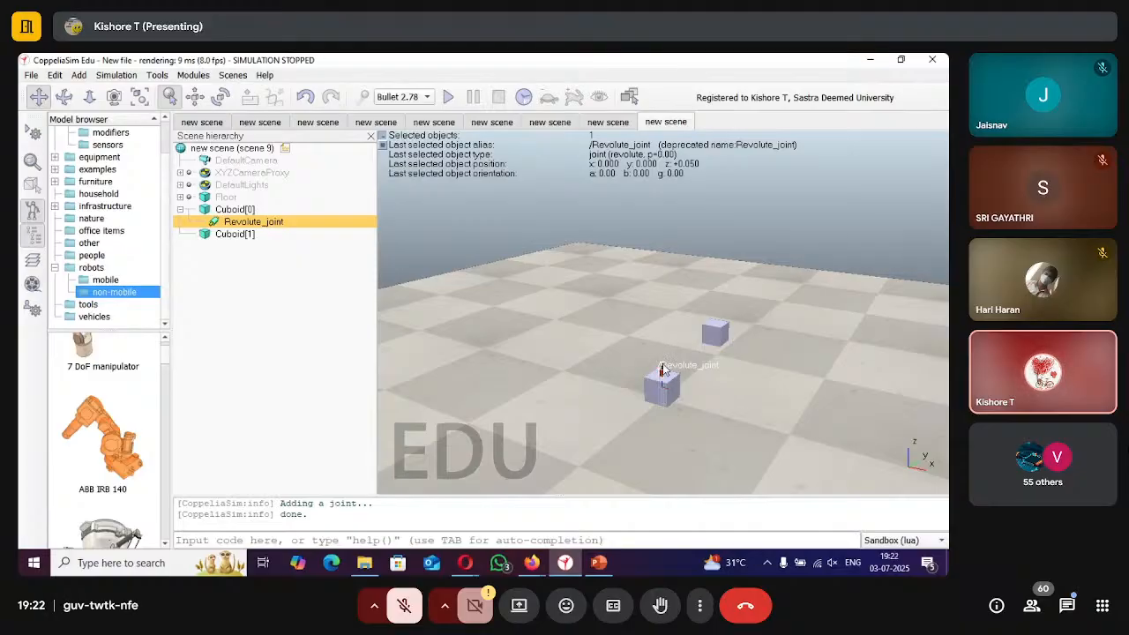
# Set the revolute joint's Z coordinate to 0.1 m relative to the parent frame.
pyautogui.click(195, 96)
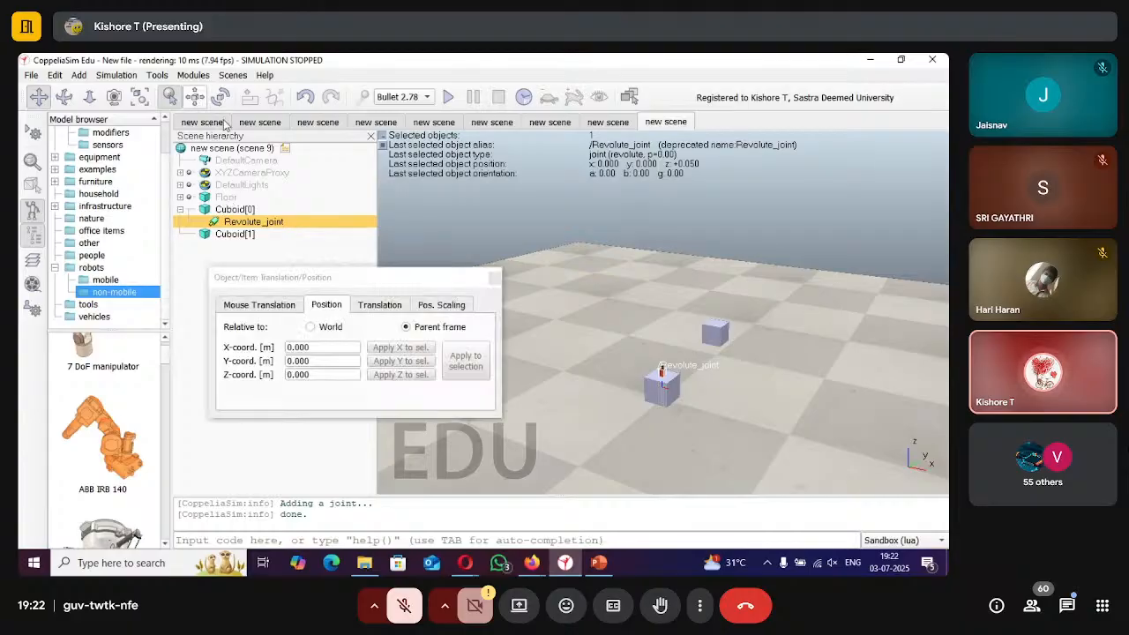
pyautogui.click(325, 374)
pyautogui.press('BackSpace')
pyautogui.press('BackSpace')
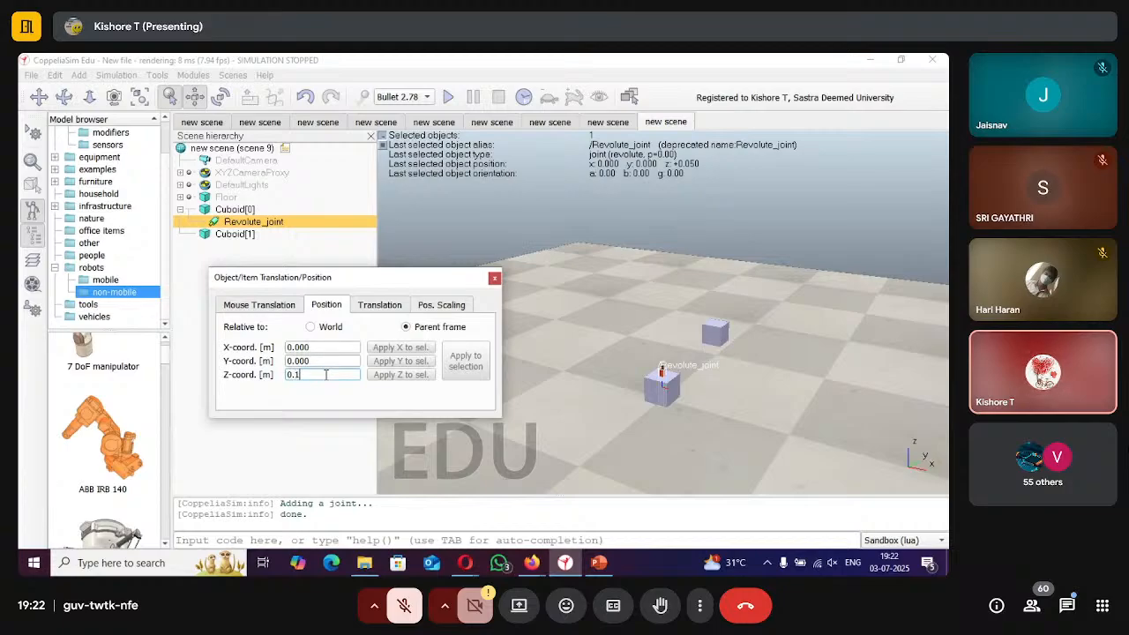
pyautogui.write('.1')
pyautogui.press('Return')
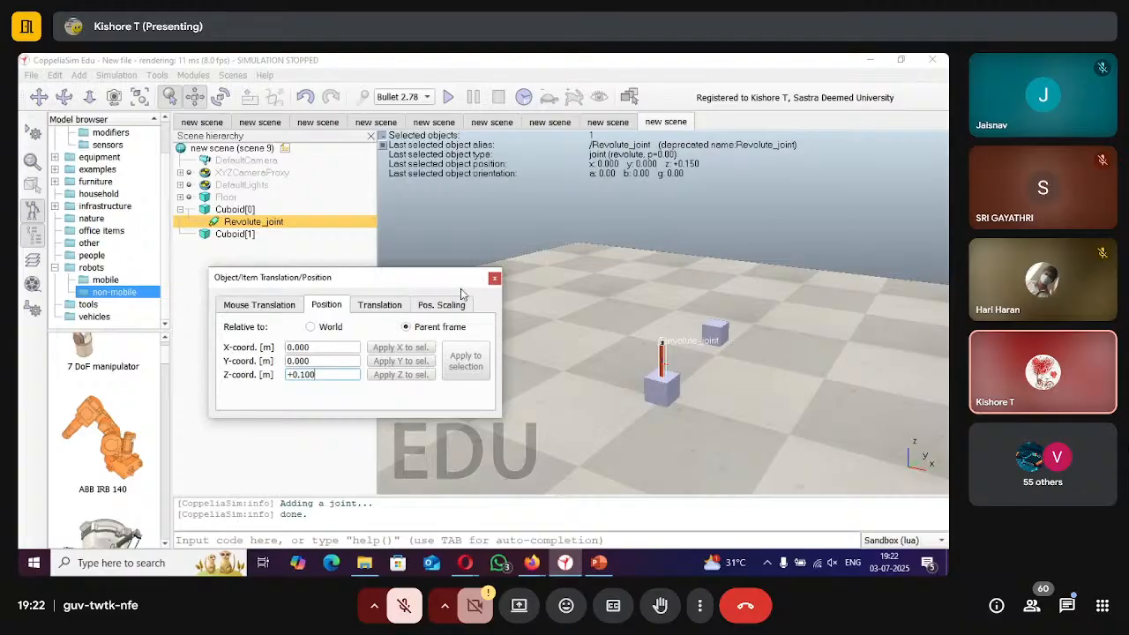
pyautogui.click(493, 280)
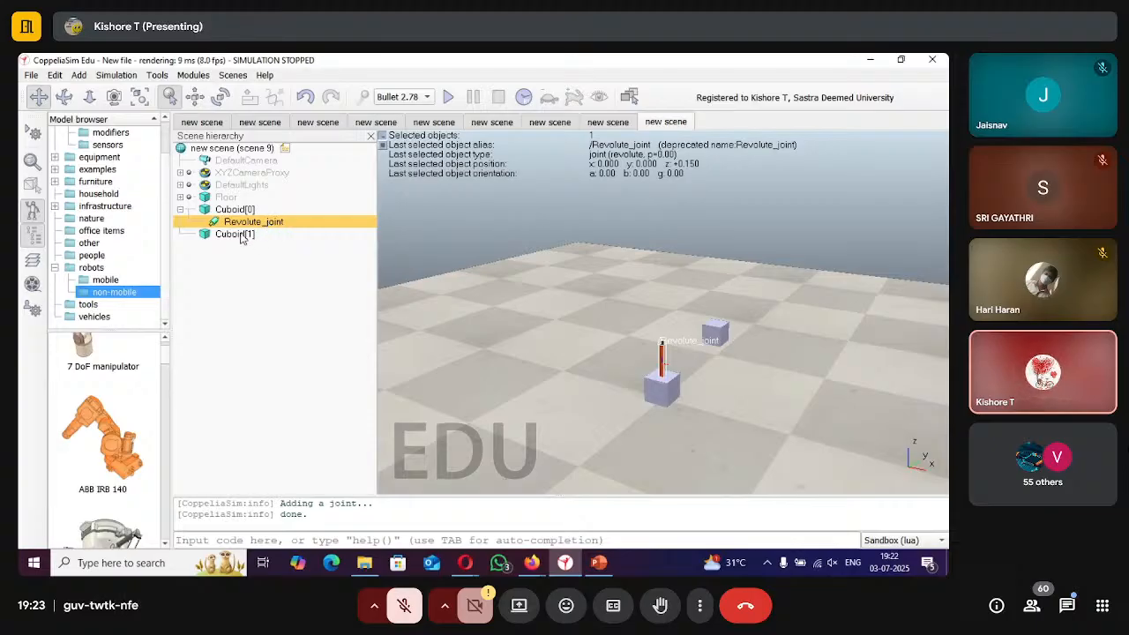
# Make the second cuboid a child of the revolute joint and raise it along the world Z axis to about z 0.475 m.
pyautogui.moveTo(250, 234); pyautogui.dragTo(282, 226)
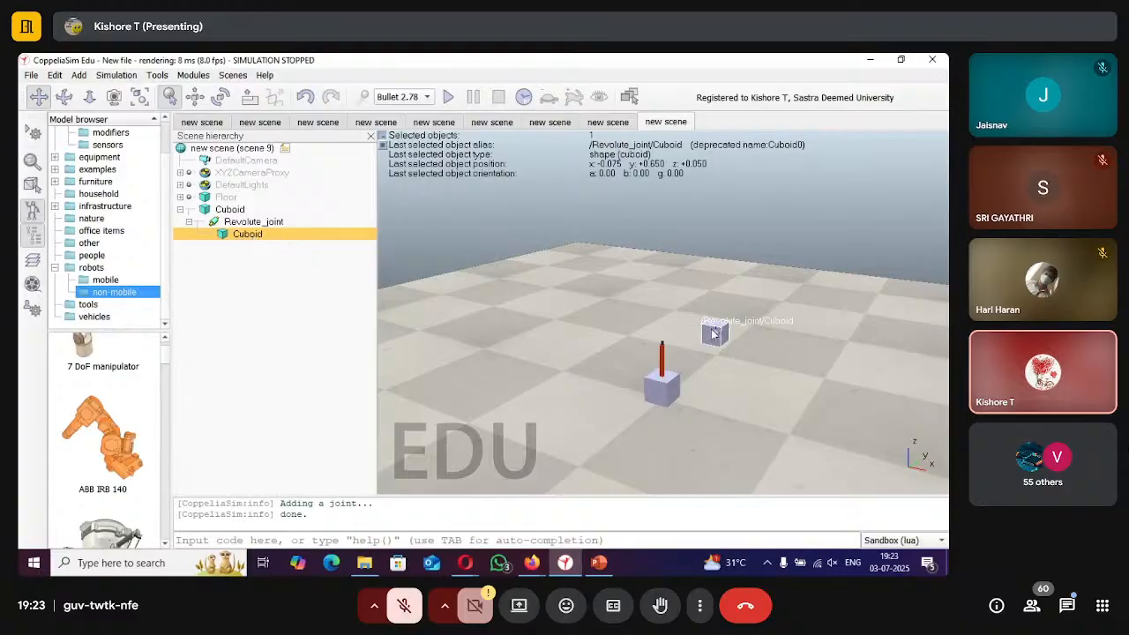
pyautogui.click(195, 97)
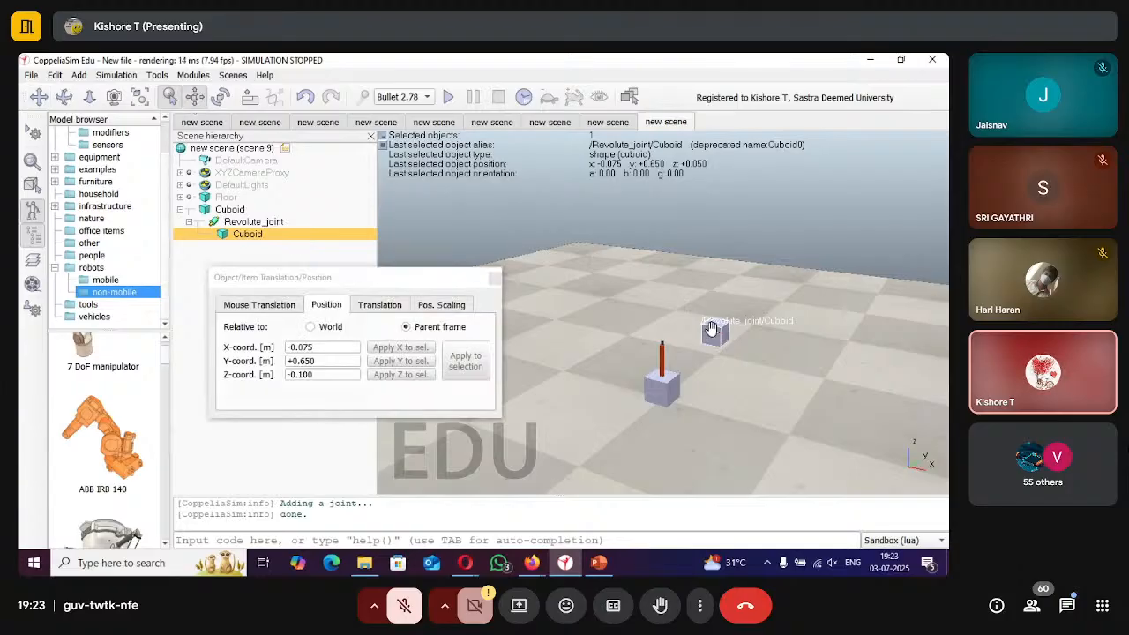
pyautogui.click(263, 309)
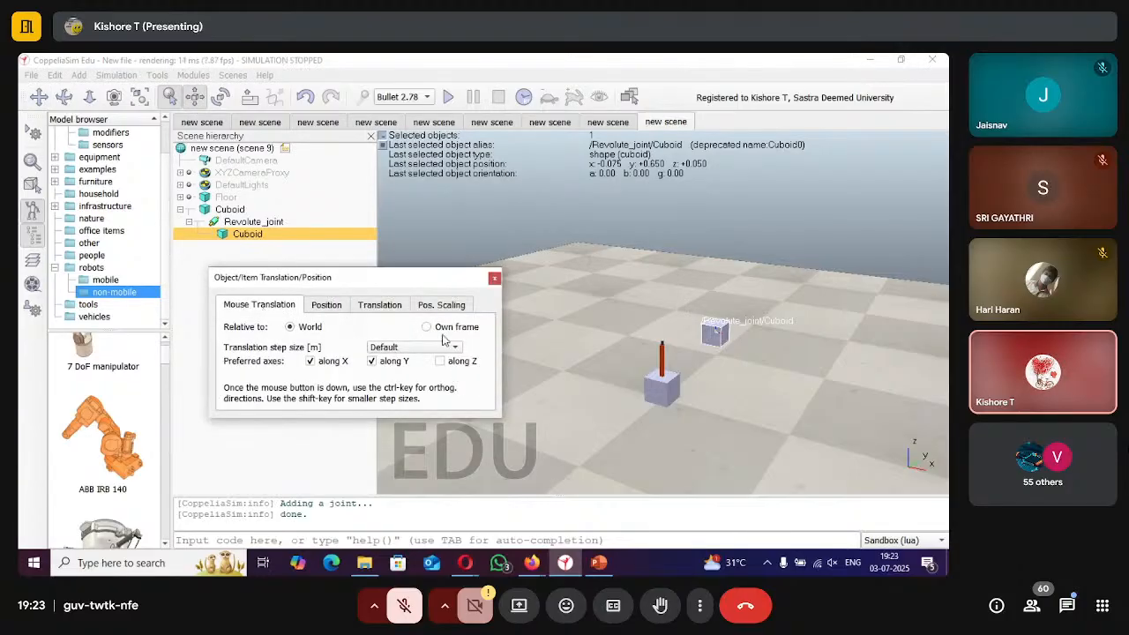
pyautogui.click(441, 362)
pyautogui.moveTo(714, 341); pyautogui.dragTo(693, 269)
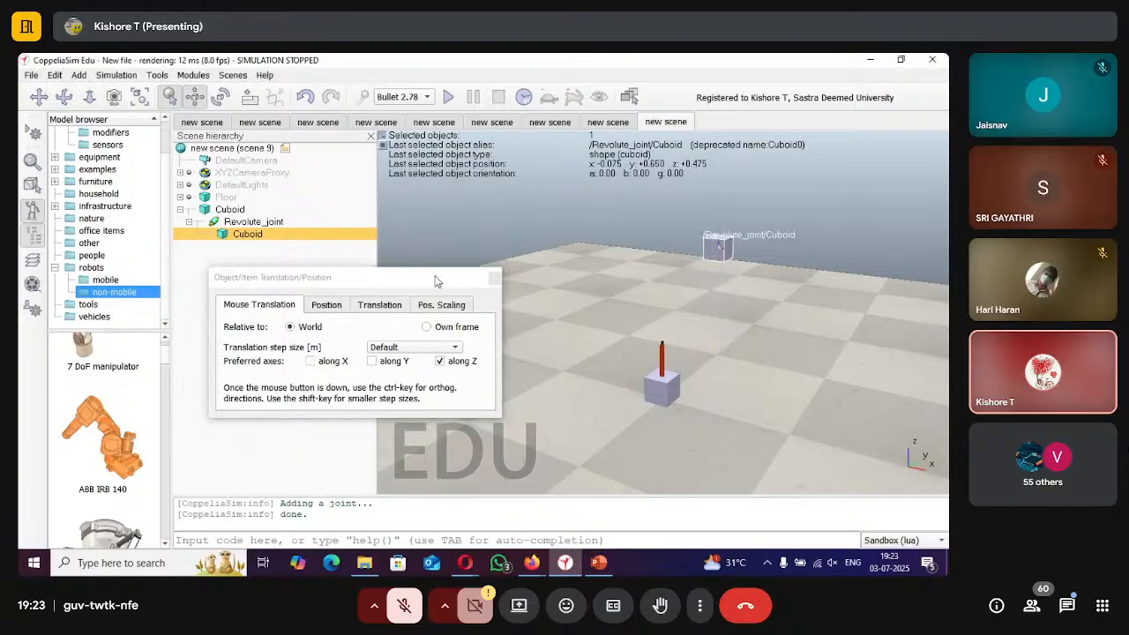
pyautogui.click(493, 281)
# Set the child cuboid's X, Y and Z coordinates to 0 relative to the parent frame.
pyautogui.click(195, 98)
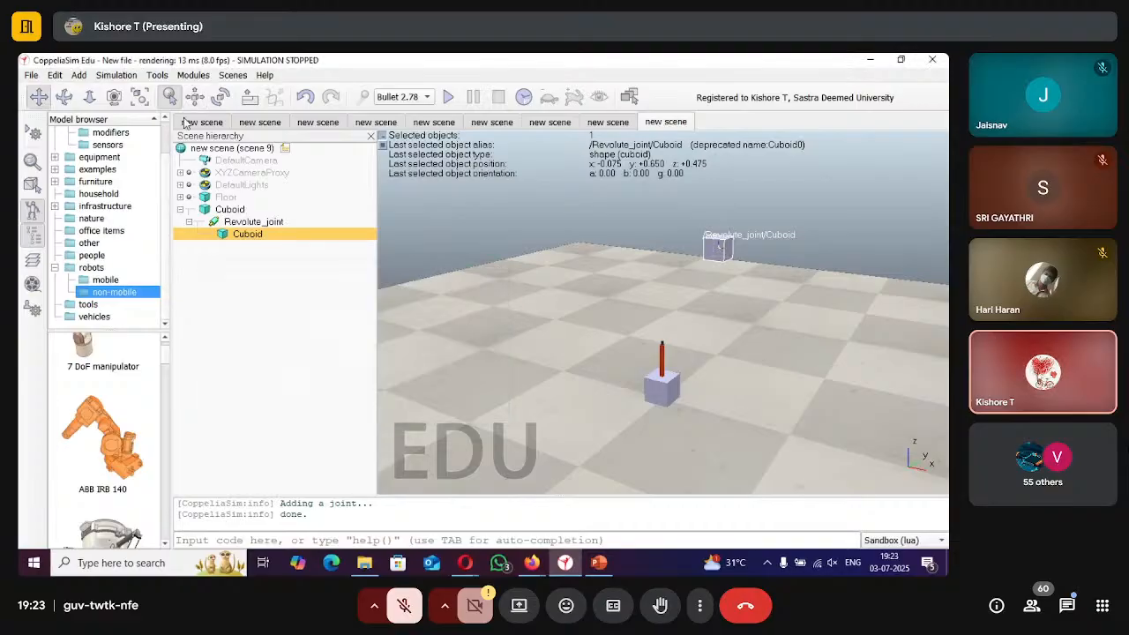
pyautogui.click(195, 99)
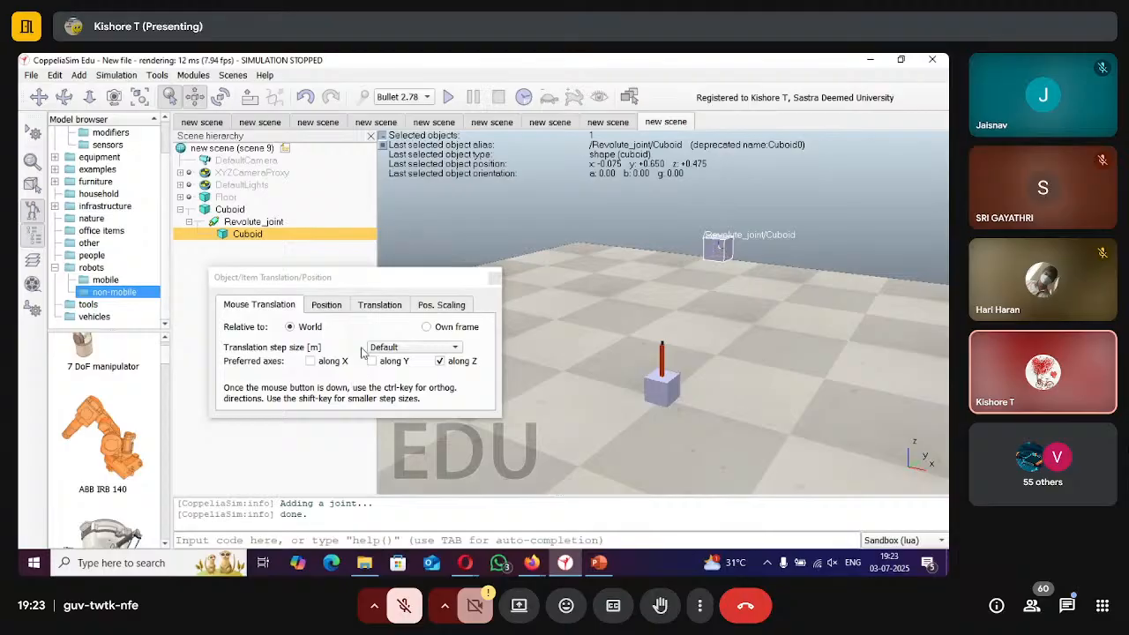
pyautogui.click(327, 304)
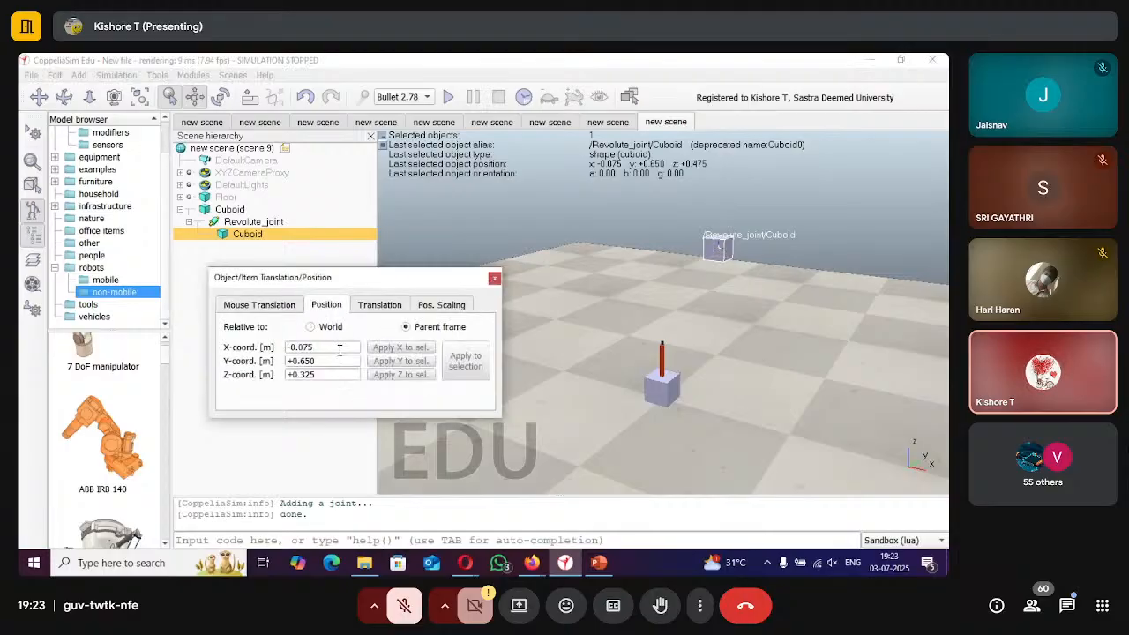
pyautogui.moveTo(341, 347); pyautogui.dragTo(266, 346)
pyautogui.write('0')
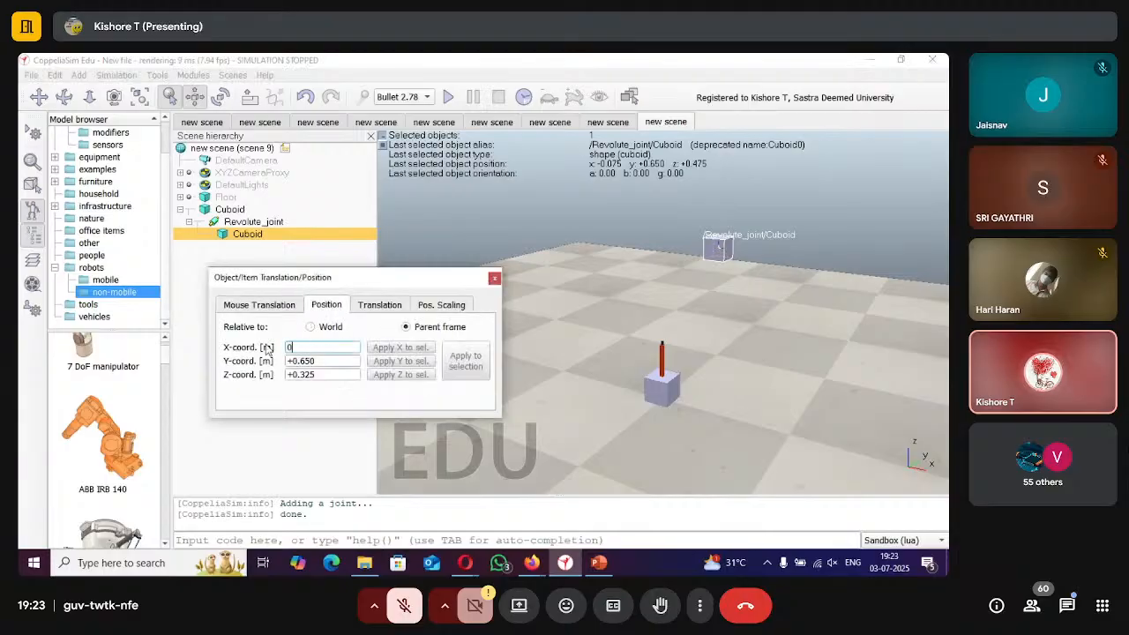
pyautogui.click(324, 360)
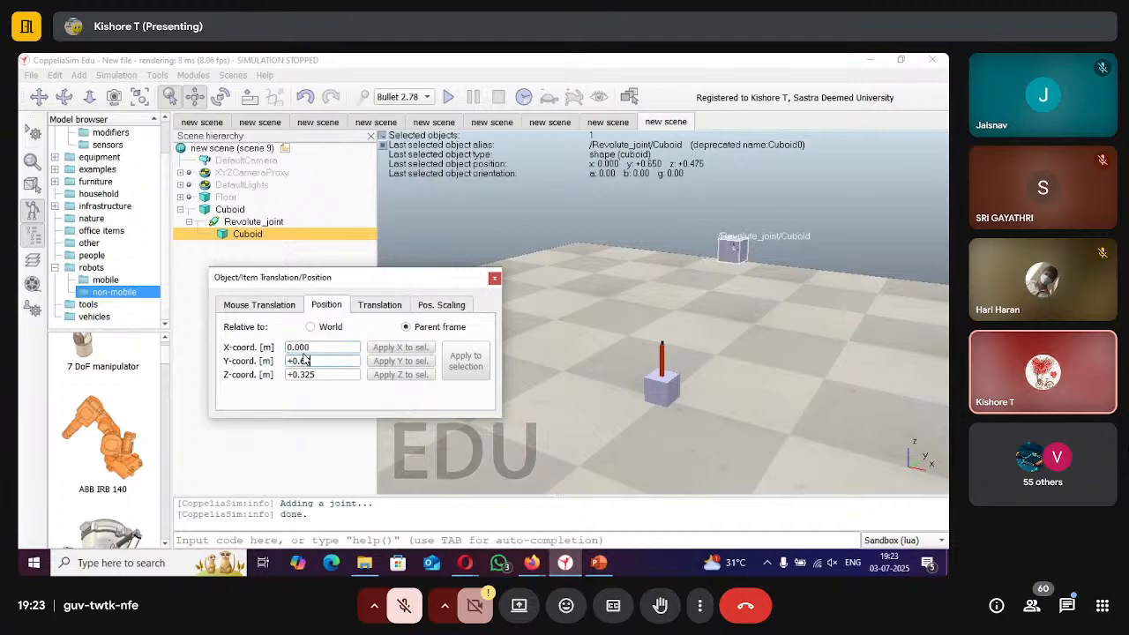
pyautogui.press('BackSpace')
pyautogui.press('BackSpace')
pyautogui.press('BackSpace')
pyautogui.press('BackSpace')
pyautogui.press('BackSpace')
pyautogui.write('0')
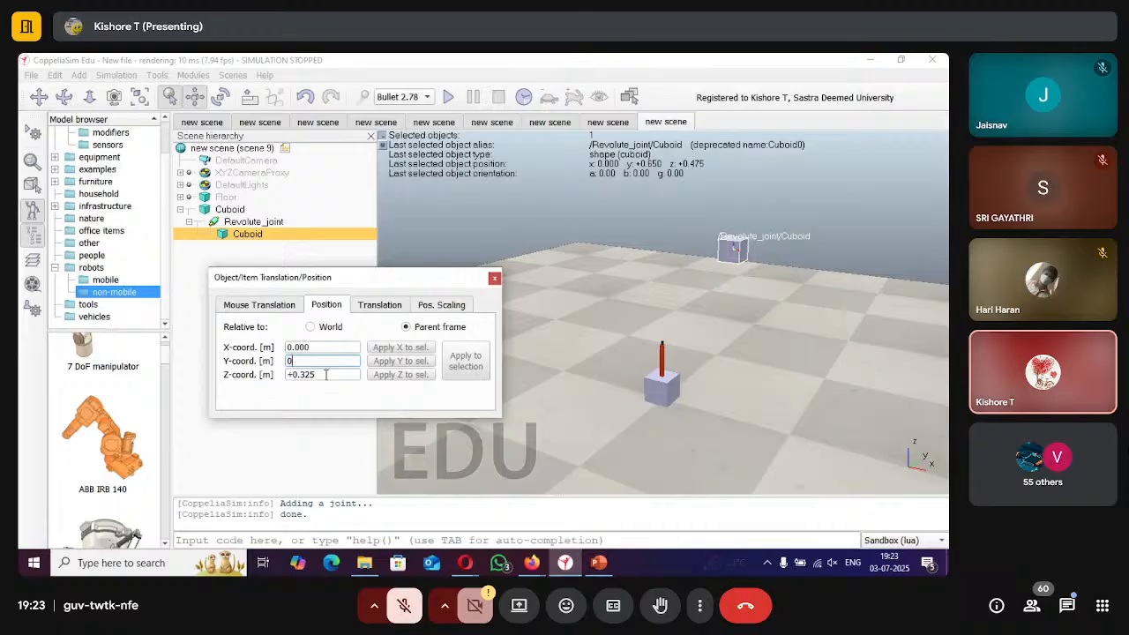
pyautogui.press('Tab')
pyautogui.press('BackSpace')
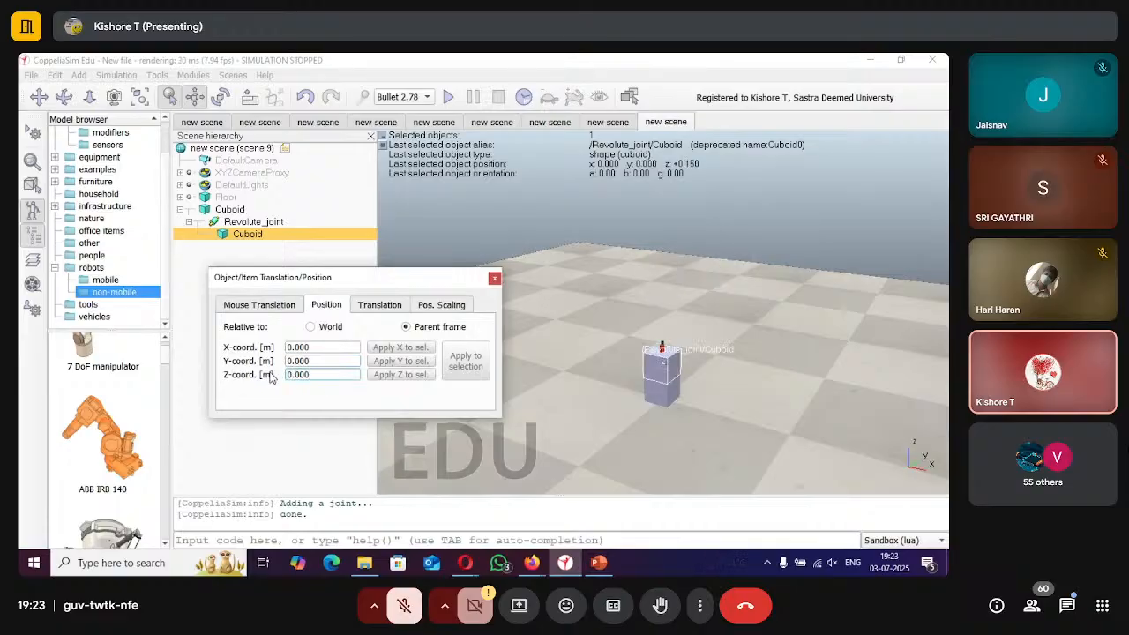
pyautogui.click(494, 278)
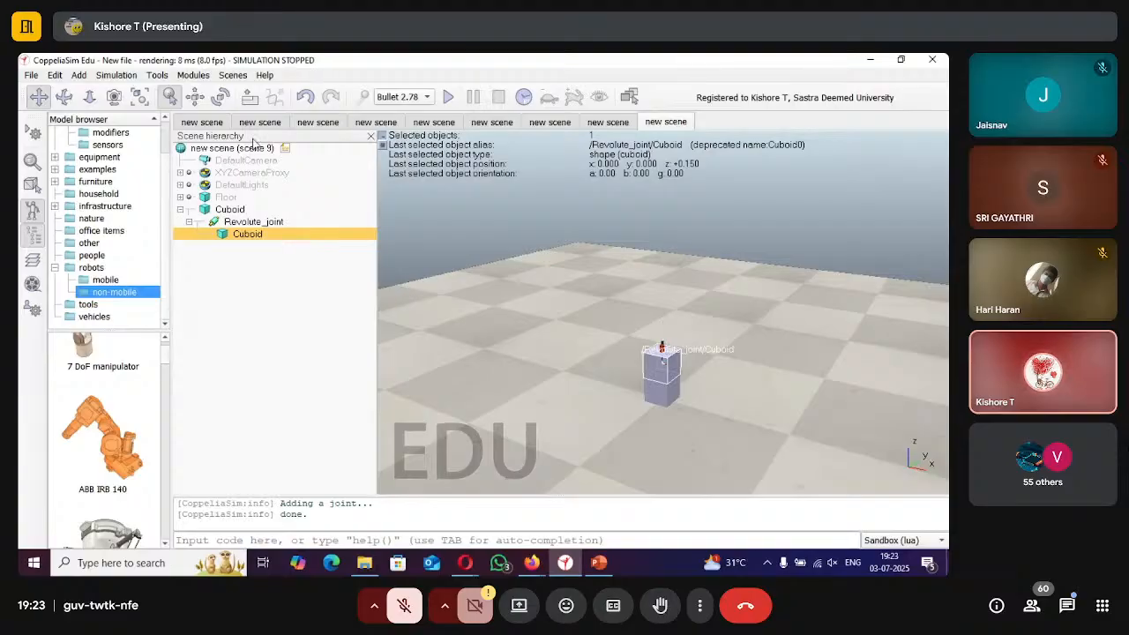
# Set the child cuboid's Z coordinate to 0.2 m relative to the parent frame.
pyautogui.click(198, 97)
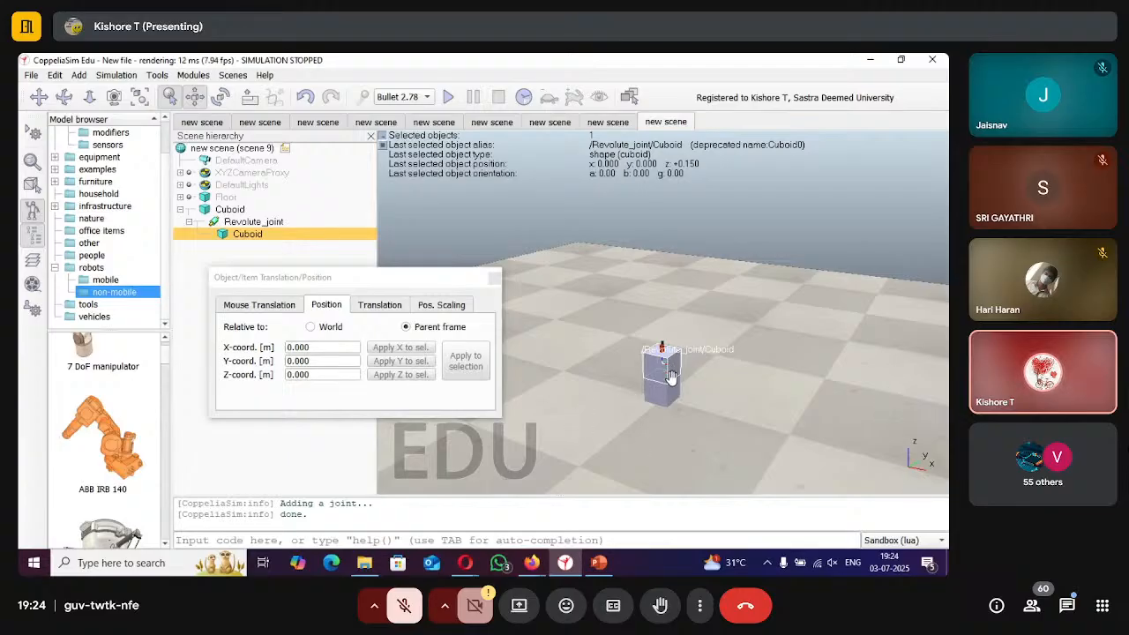
pyautogui.click(326, 373)
pyautogui.press('BackSpace')
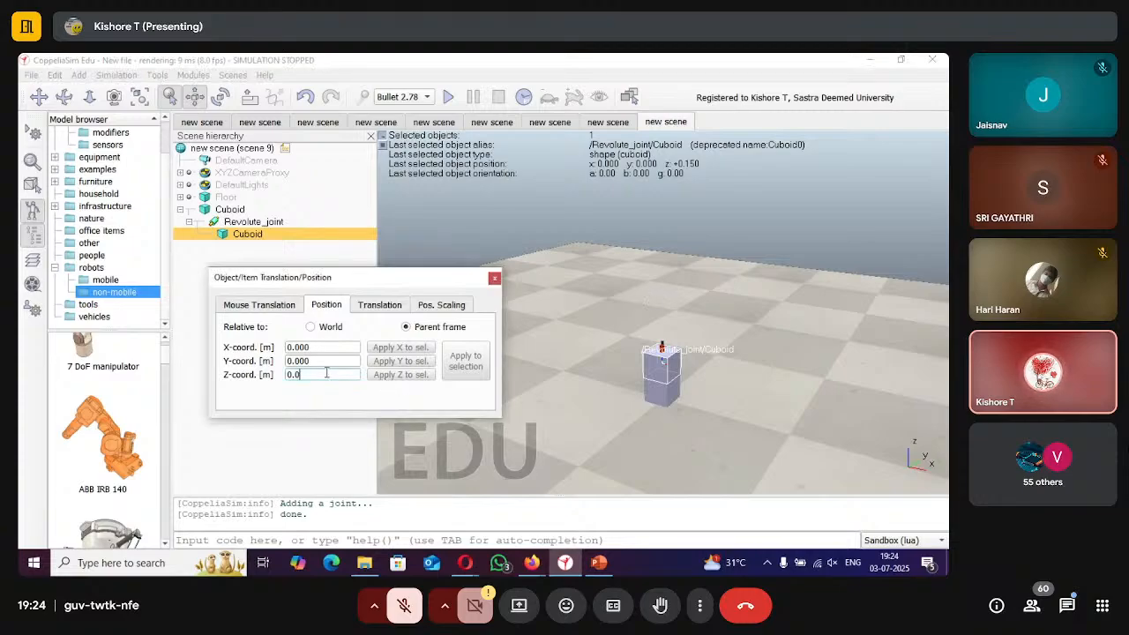
pyautogui.press('BackSpace')
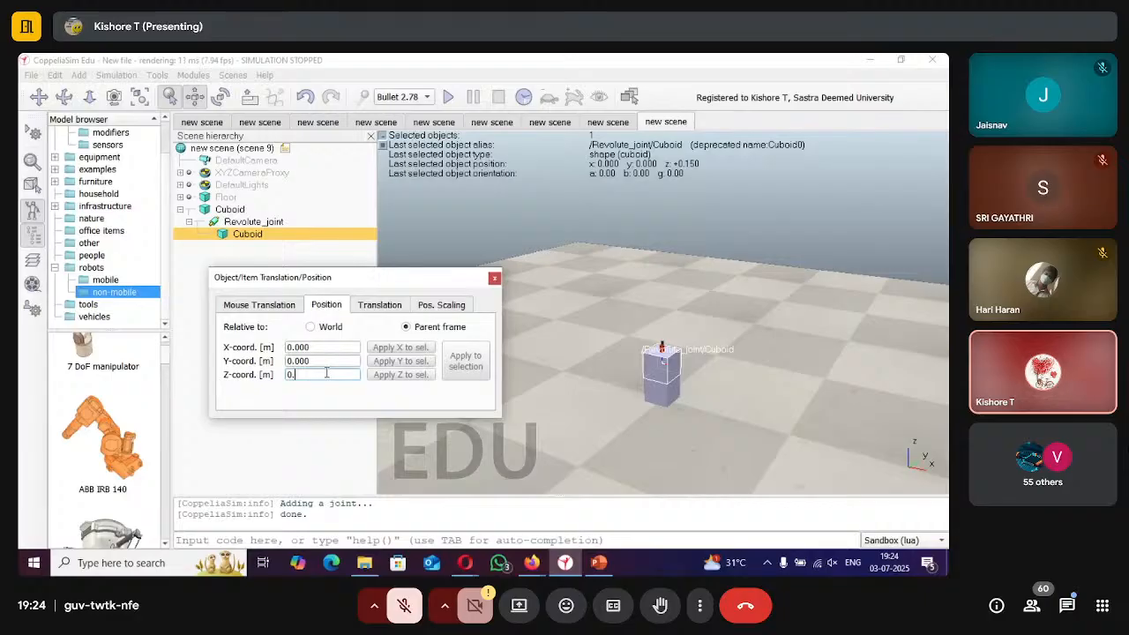
pyautogui.write('2')
pyautogui.press('Return')
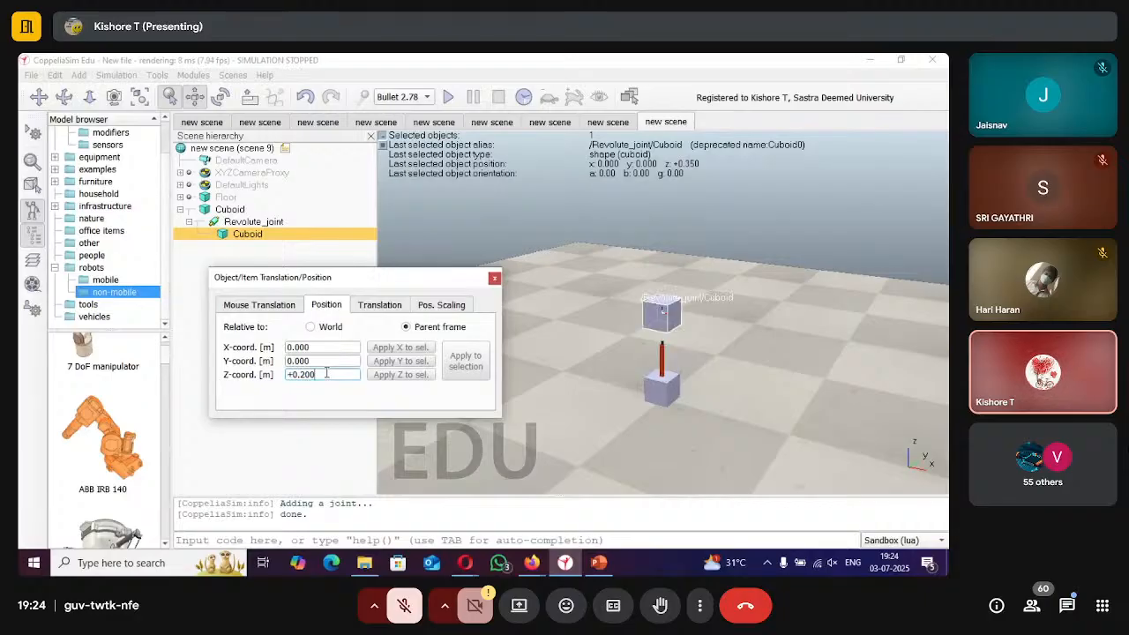
# Set the child cuboid's Z coordinate to 0.1 m relative to the parent frame, and clear the selection.
pyautogui.press('BackSpace')
pyautogui.press('BackSpace')
pyautogui.press('BackSpace')
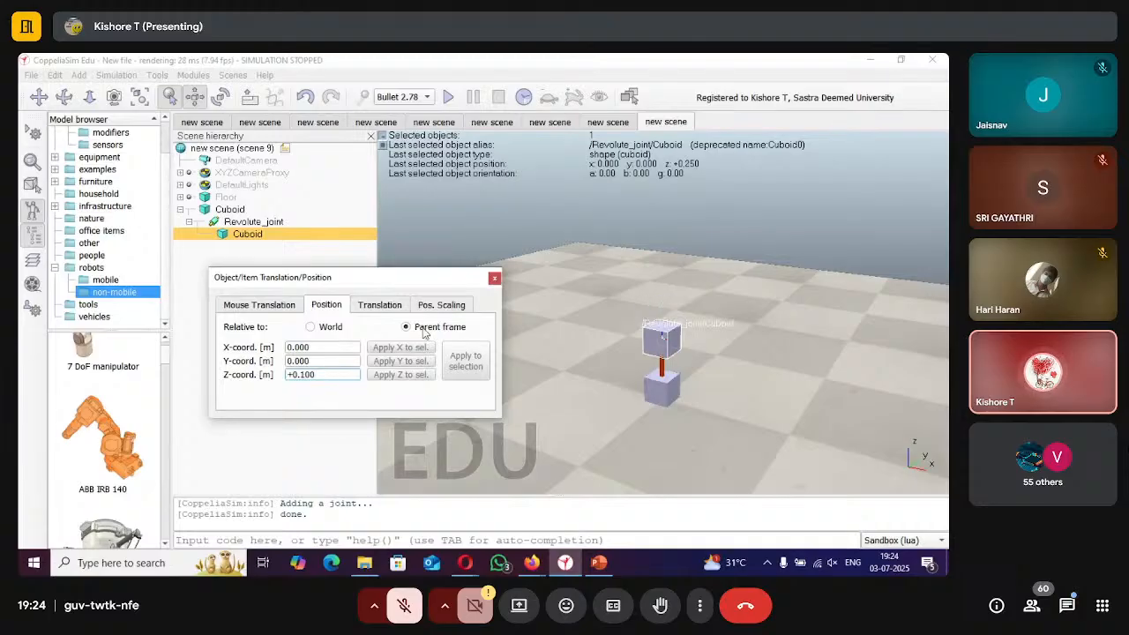
pyautogui.click(494, 279)
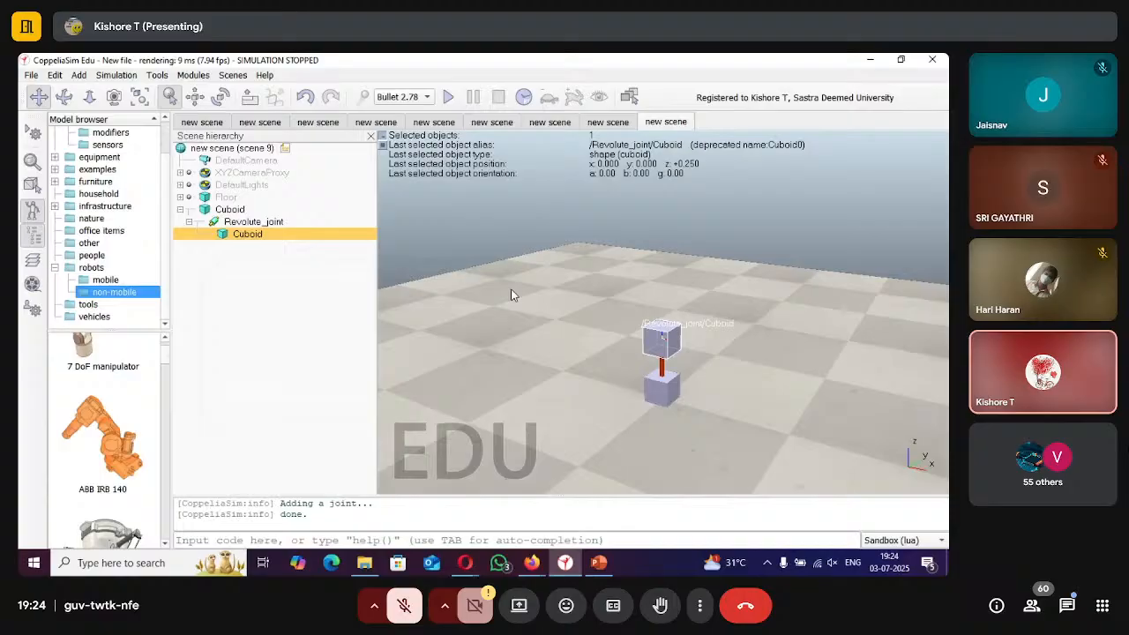
pyautogui.click(547, 432)
pyautogui.scroll(2, 670, 406)
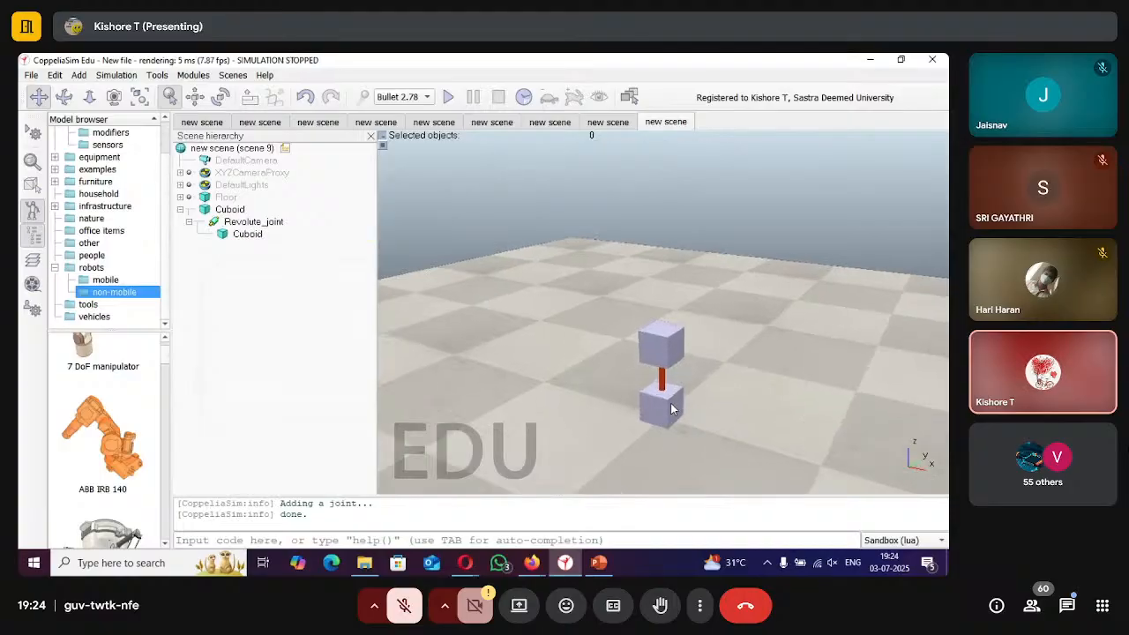
pyautogui.scroll(2, 670, 408)
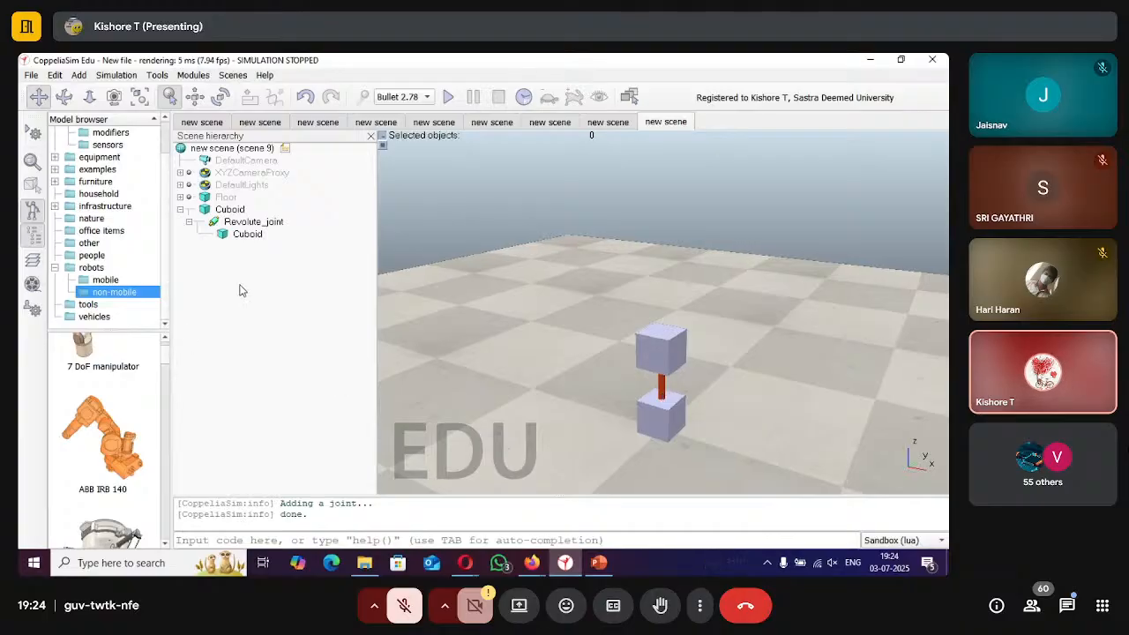
# Run the simulation of the two cuboids linked by the revolute joint, and stop it.
pyautogui.click(447, 98)
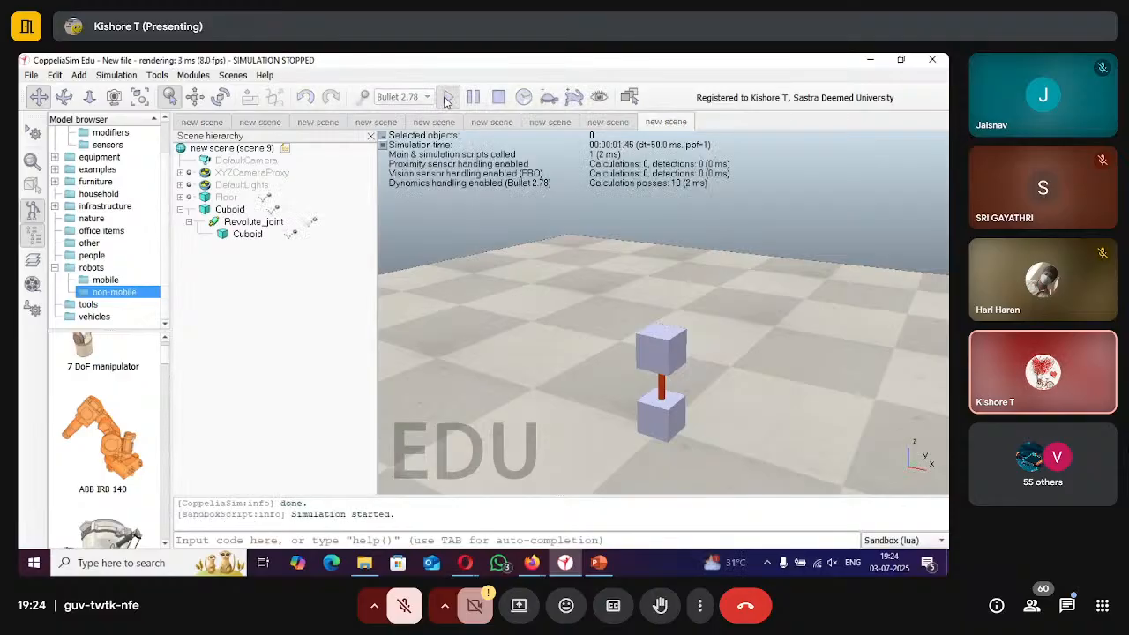
pyautogui.click(497, 97)
# Switch to the scene holding the cuboid pairs linked by a prismatic joint and a spherical joint.
pyautogui.click(260, 123)
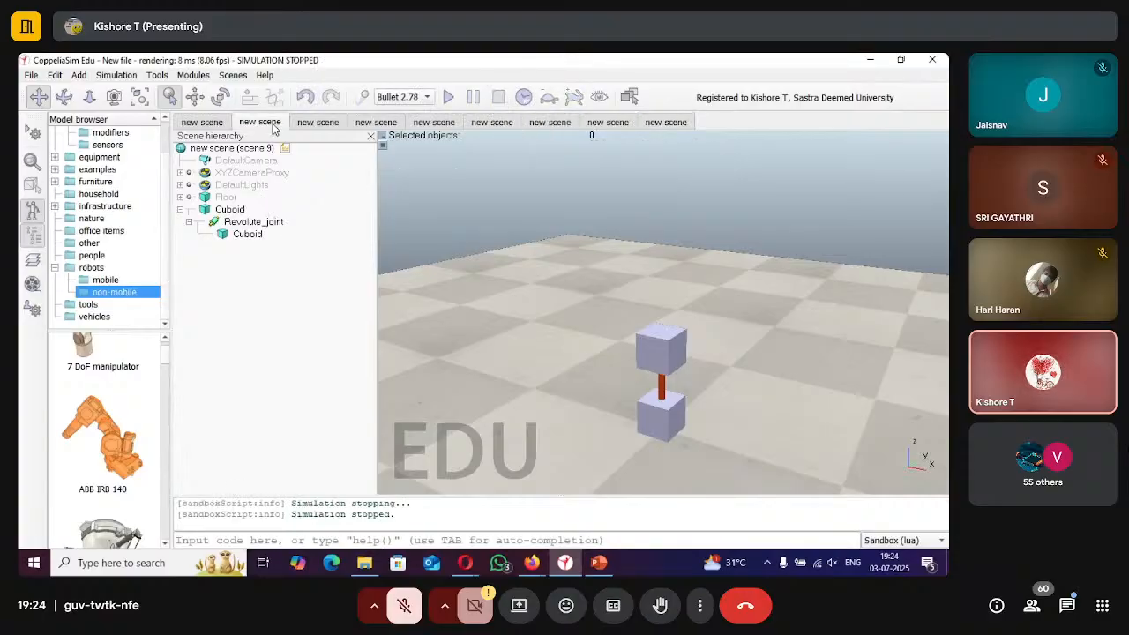
pyautogui.click(335, 126)
pyautogui.click(369, 126)
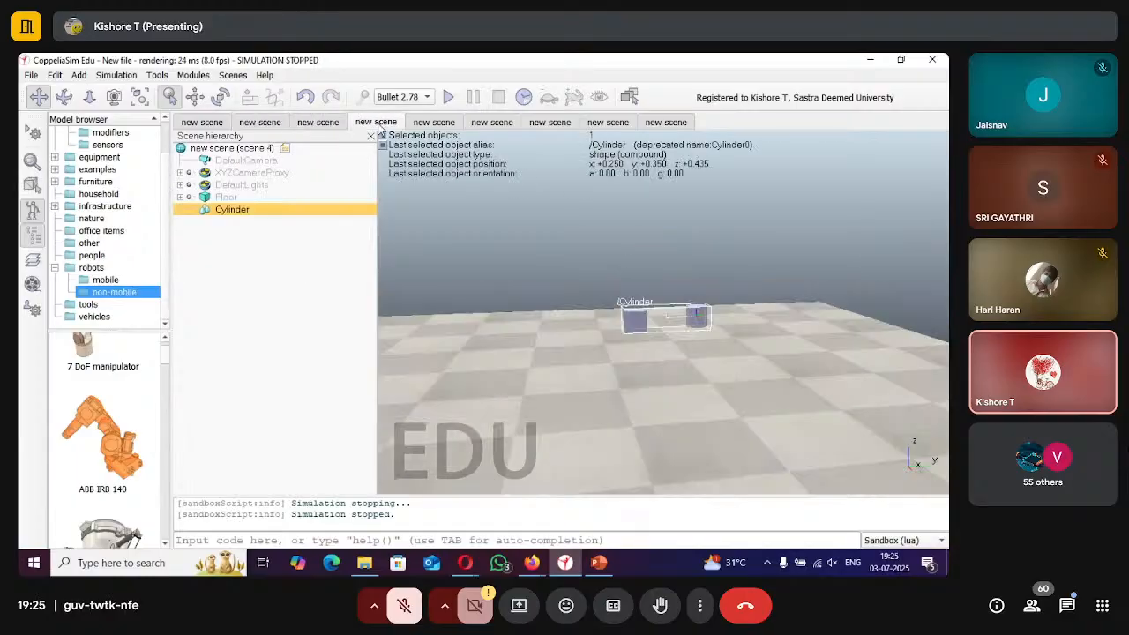
pyautogui.click(318, 124)
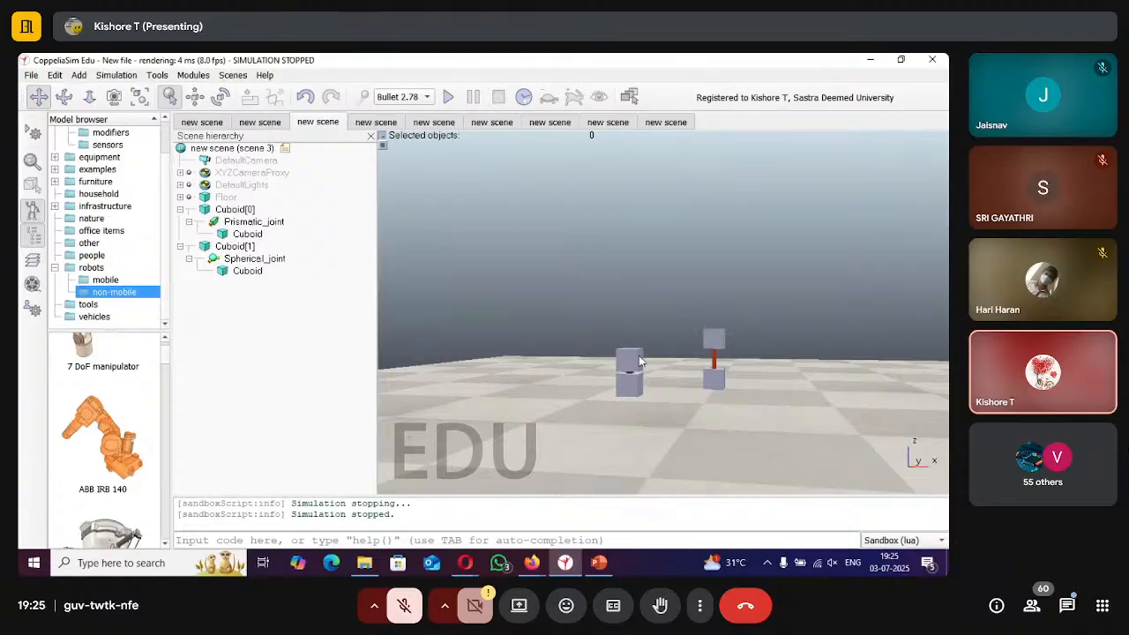
pyautogui.scroll(3, 667, 401)
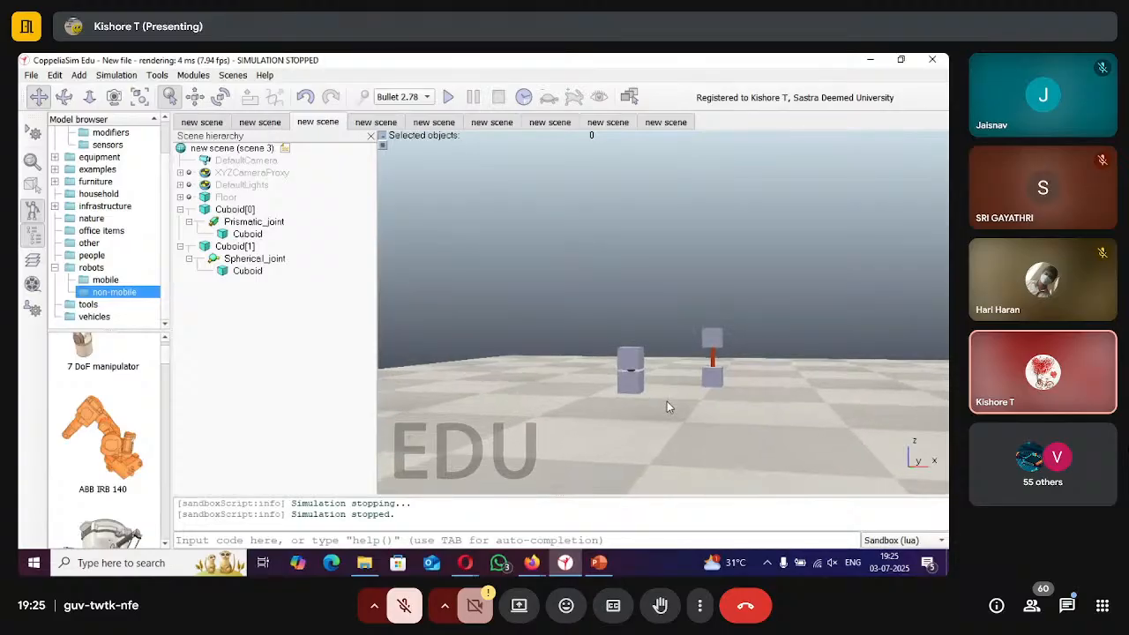
pyautogui.scroll(1, 655, 447)
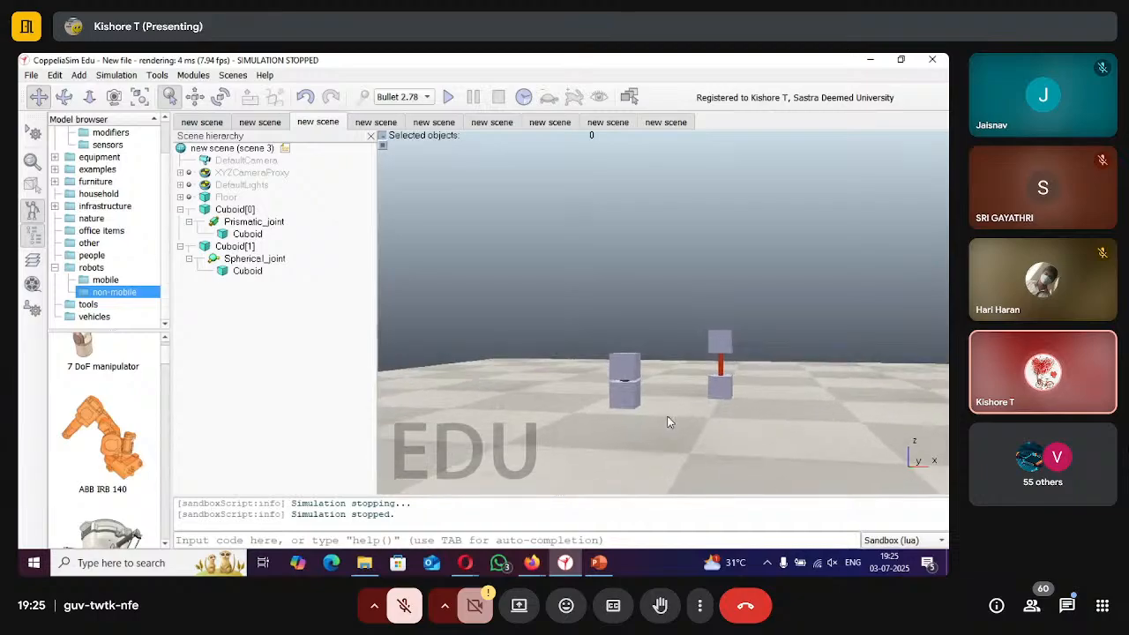
pyautogui.scroll(1, 661, 437)
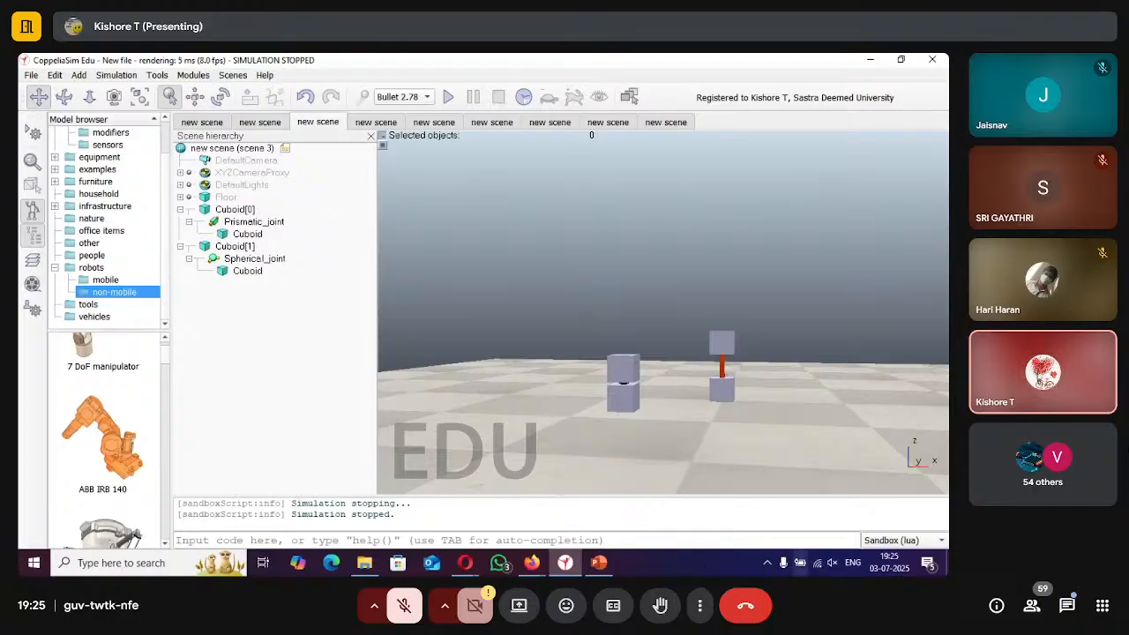
# Select the prismatic joint, then the spherical pair's lower cuboid, and run and stop the simulation of both joint pairs.
pyautogui.click(722, 367)
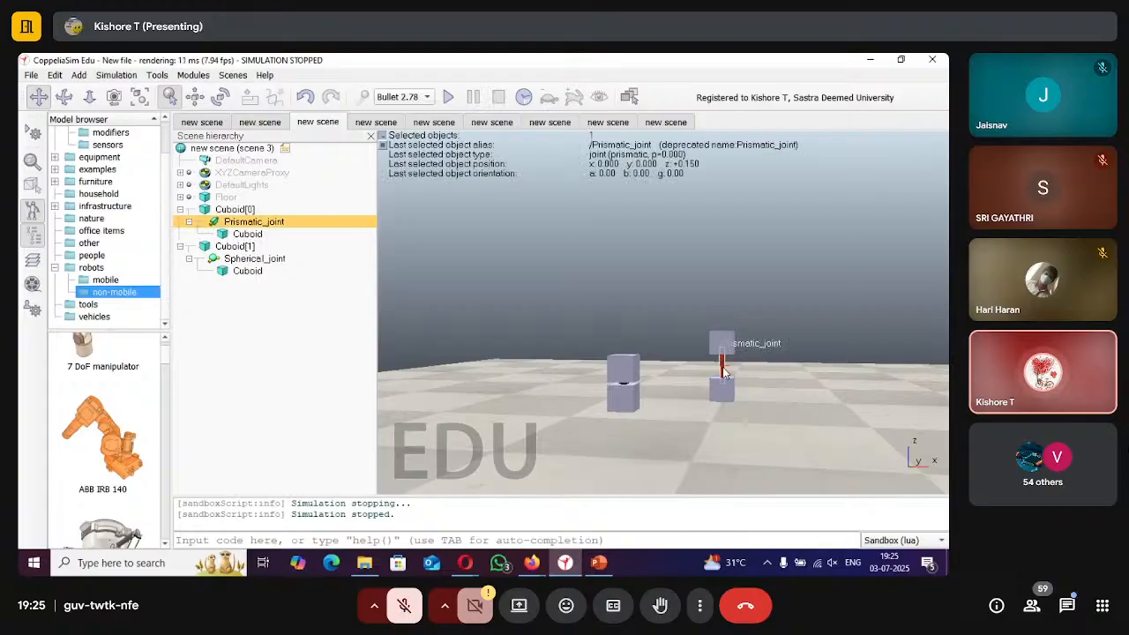
pyautogui.click(623, 391)
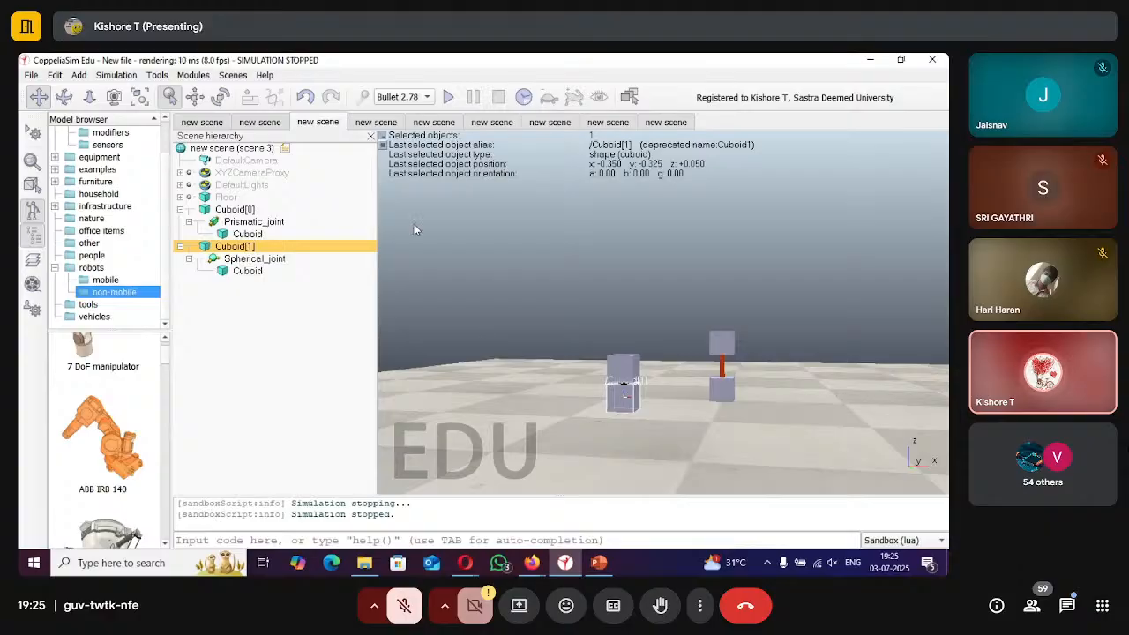
pyautogui.click(448, 97)
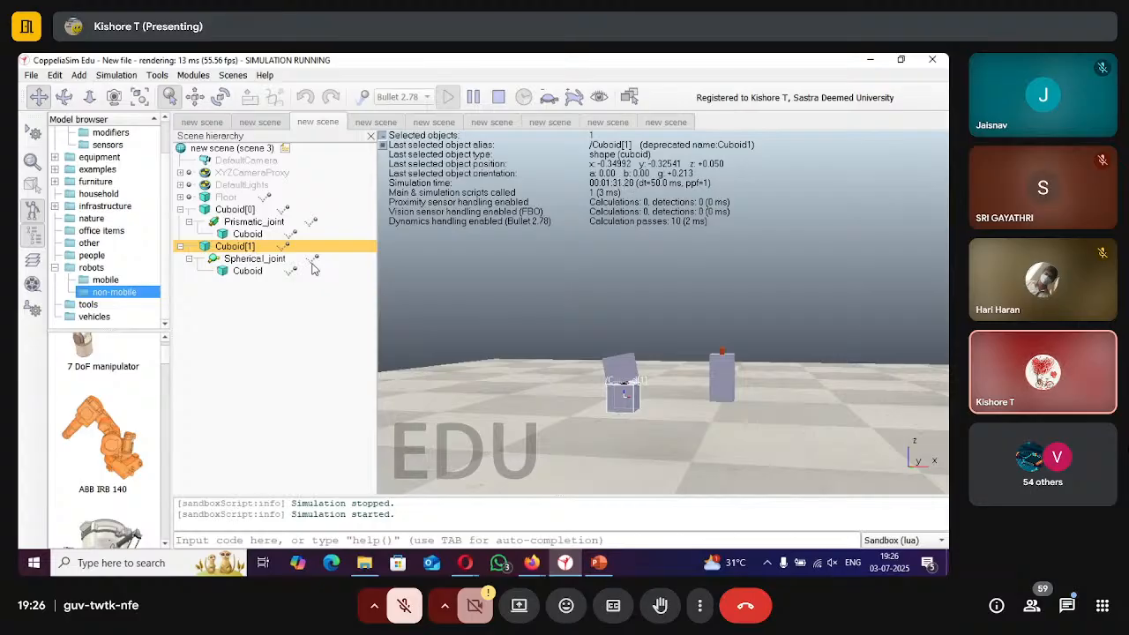
pyautogui.click(499, 98)
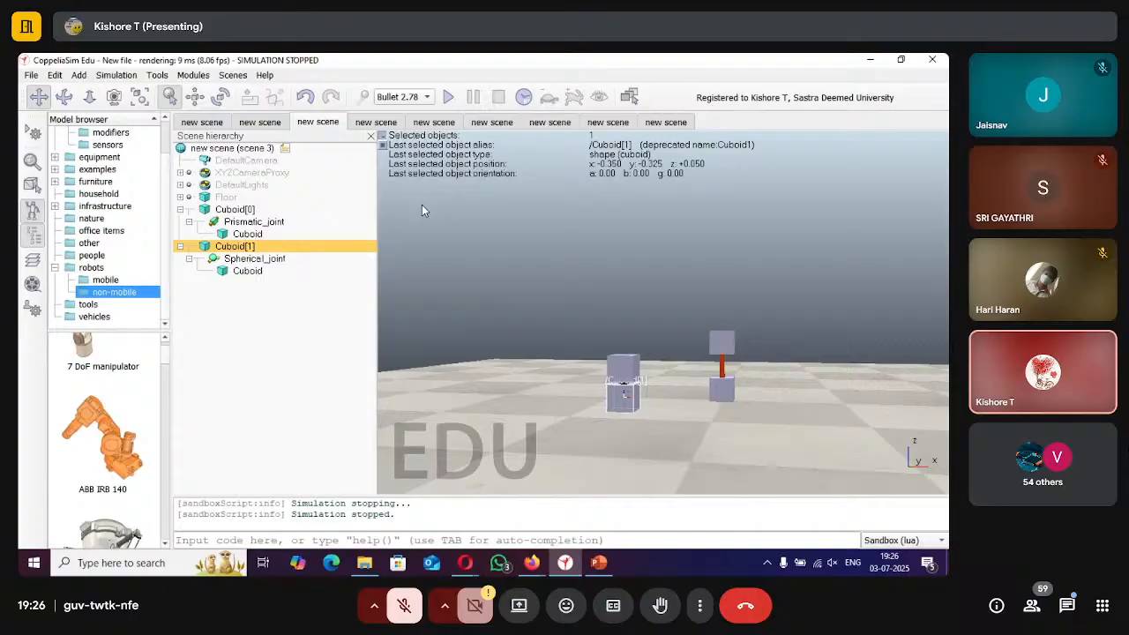
# Switch to the scene with the four-wheeled vehicle and examine its body, revolute joints and cylinder wheels.
pyautogui.click(388, 124)
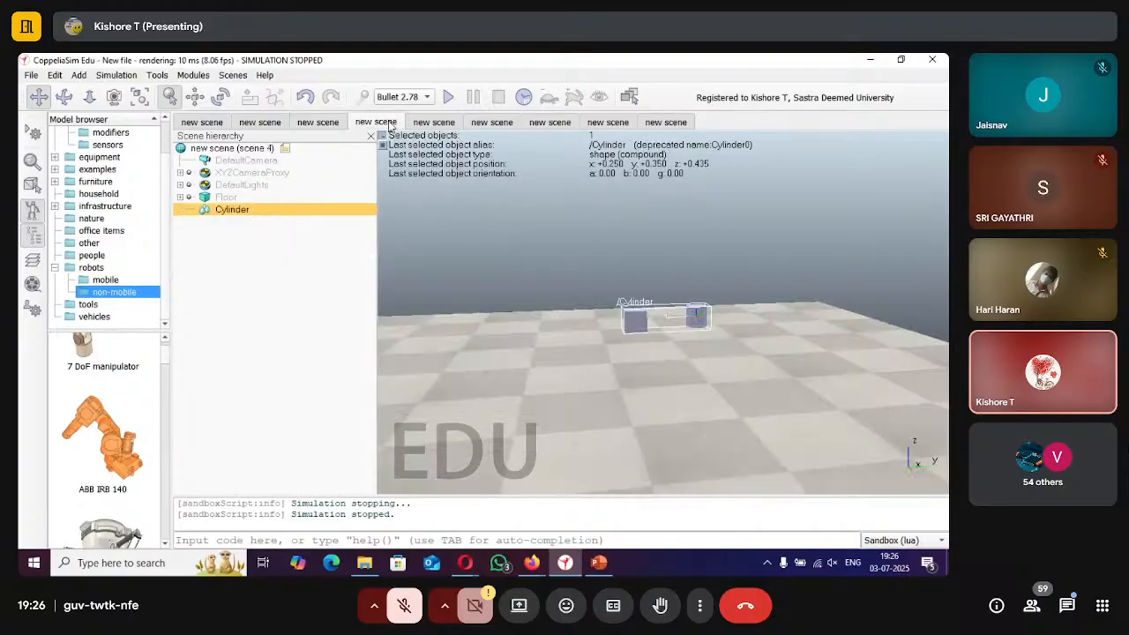
pyautogui.click(429, 123)
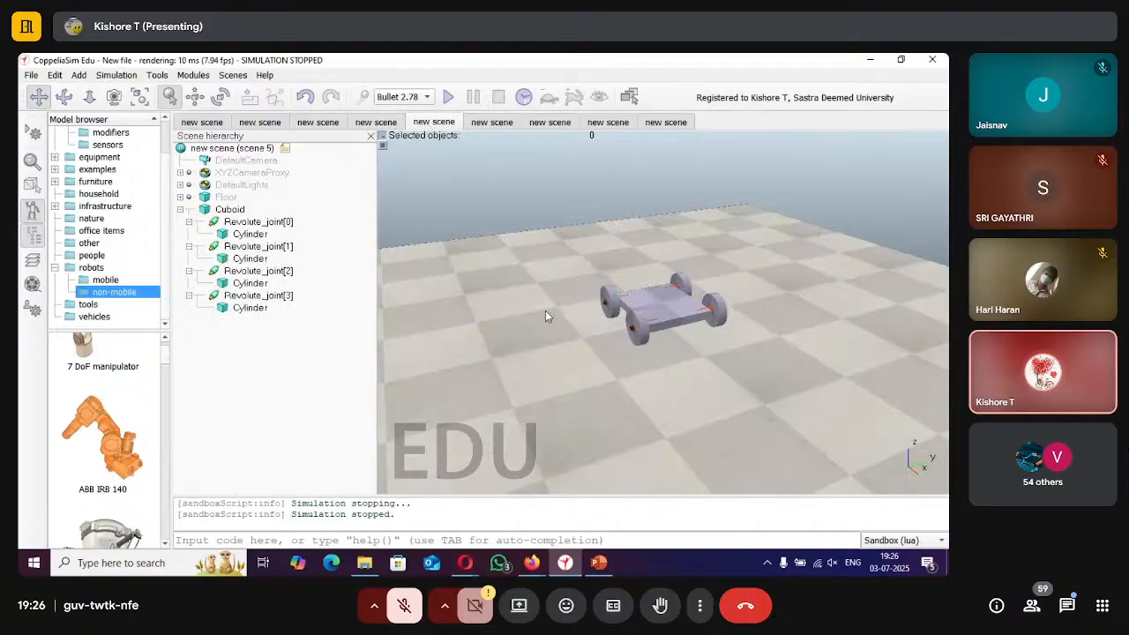
pyautogui.scroll(1, 562, 320)
pyautogui.scroll(2, 562, 325)
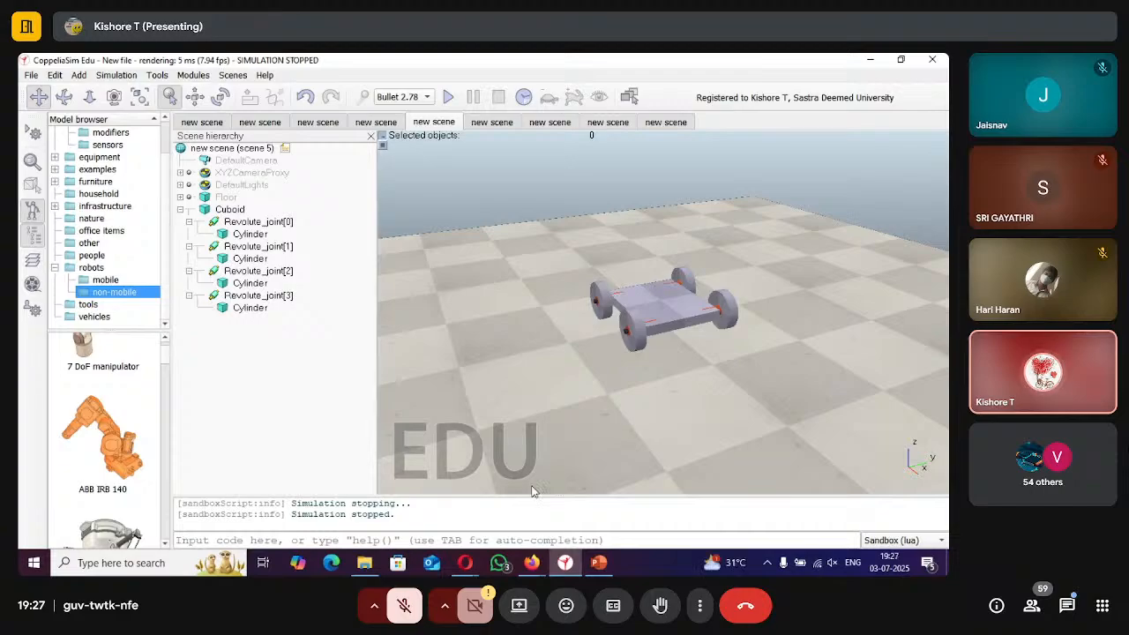
pyautogui.moveTo(565, 563)
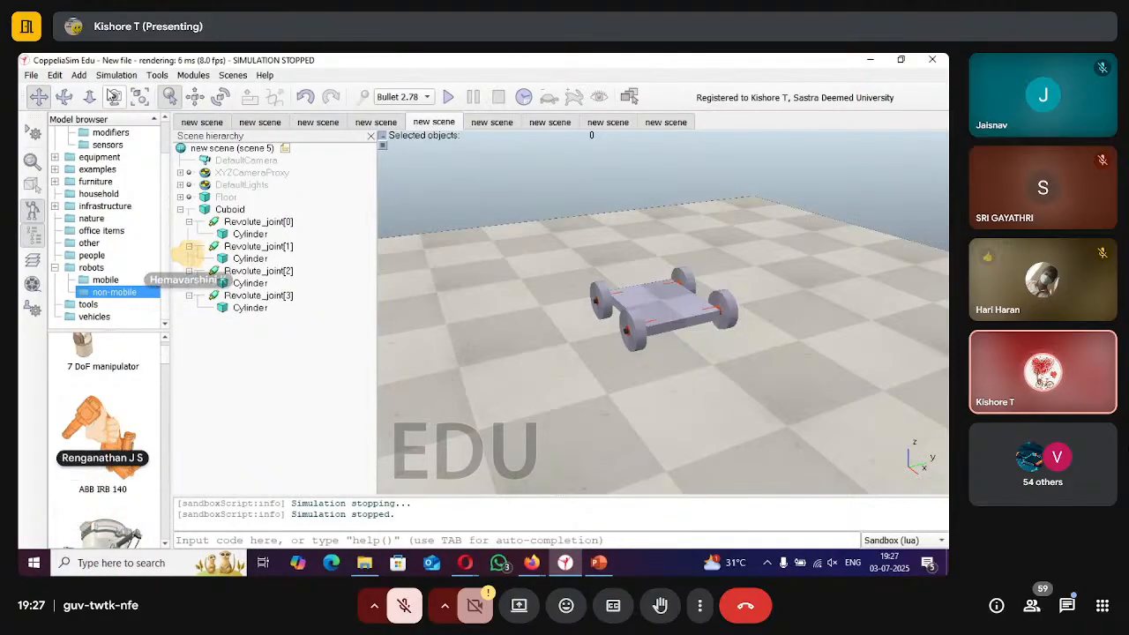
# Create a new scene, and return to the four-wheeled vehicle's scene to examine its wheels and joints up close.
pyautogui.click(35, 76)
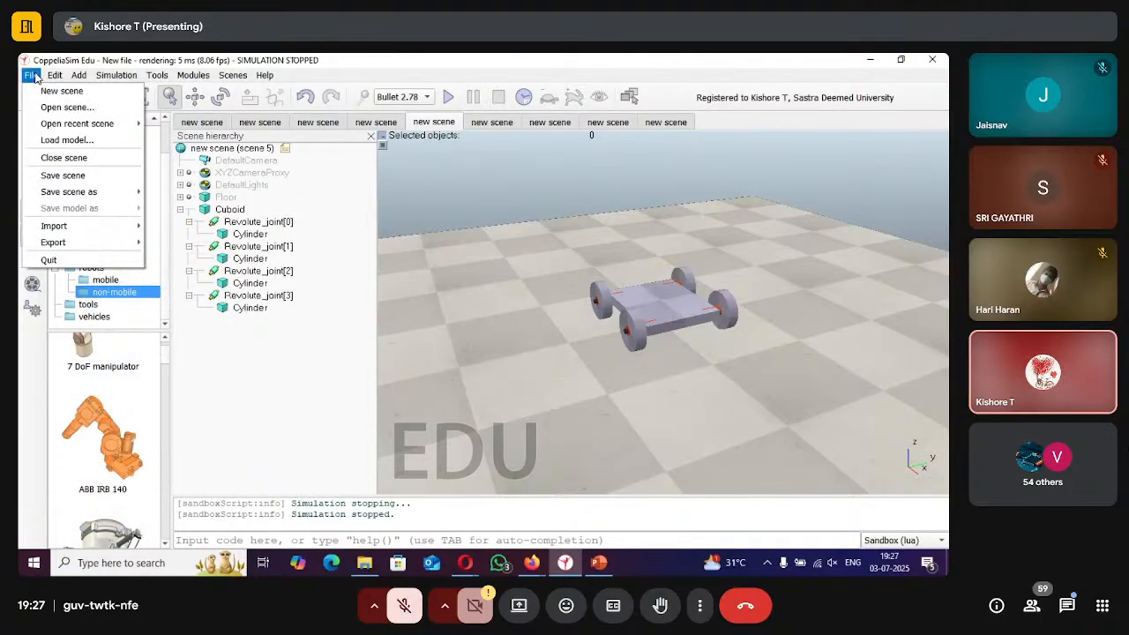
pyautogui.click(42, 92)
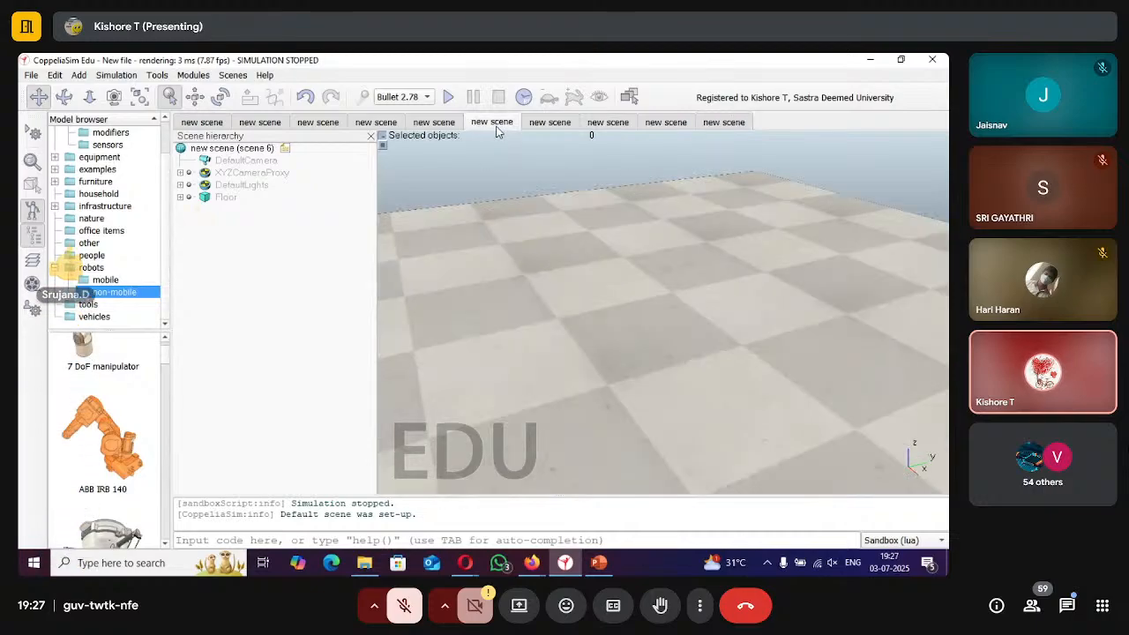
pyautogui.click(434, 122)
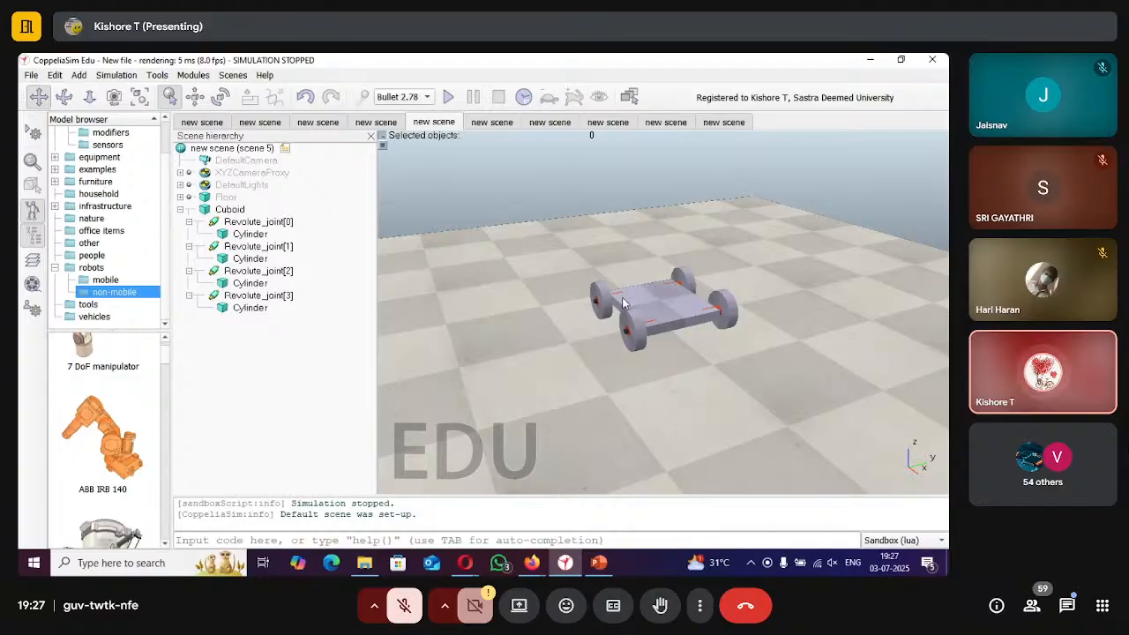
pyautogui.scroll(2, 714, 319)
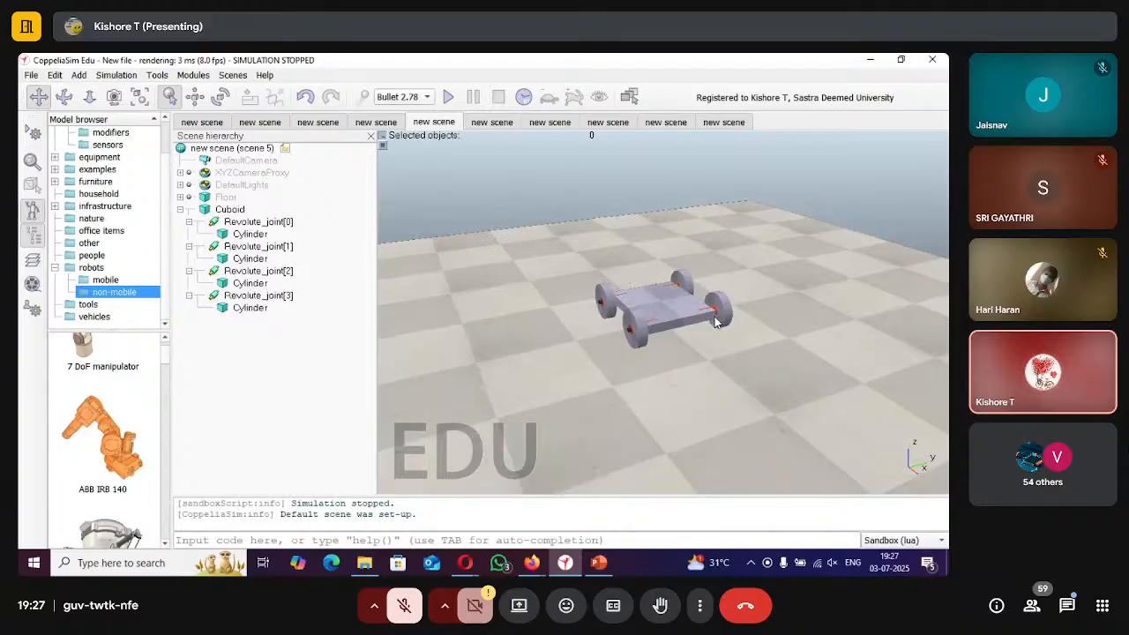
pyautogui.scroll(4, 715, 318)
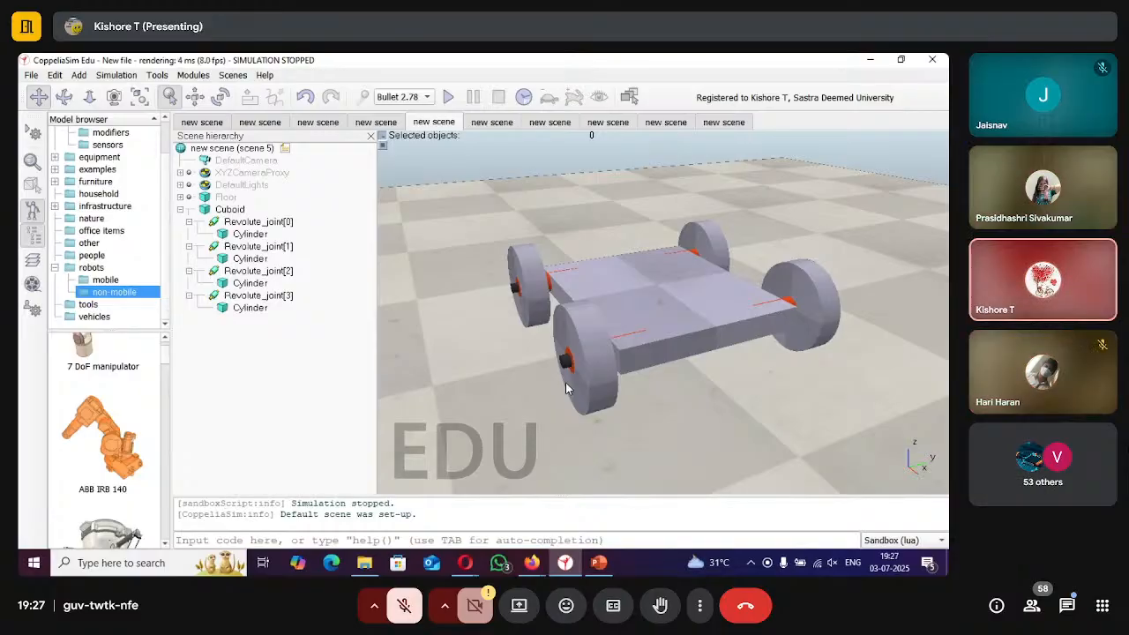
# Start a primitive cuboid in the new empty scene, with an X-size of 0.5 m and a Y-size of 0.4 m.
pyautogui.click(697, 127)
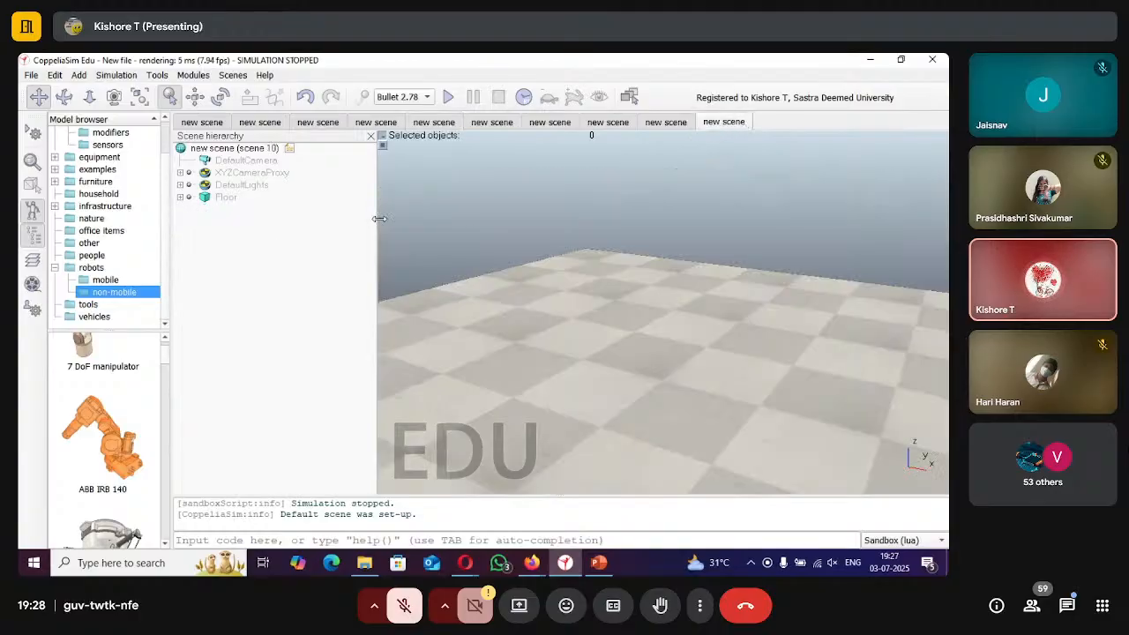
pyautogui.rightClick(424, 241)
pyautogui.moveTo(449, 297)
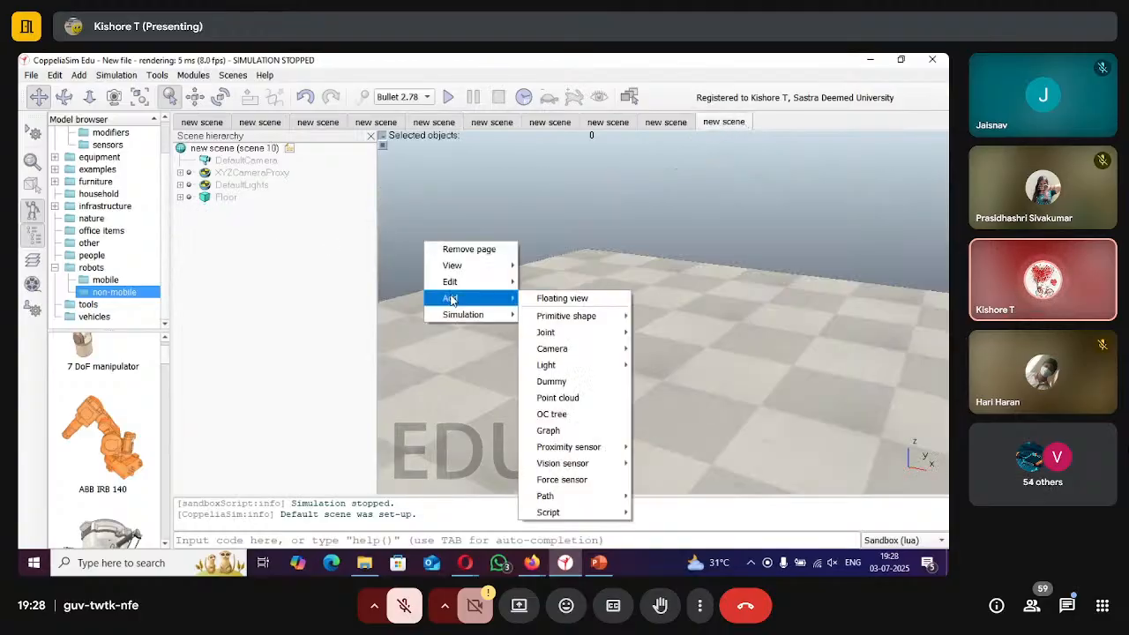
pyautogui.moveTo(569, 316)
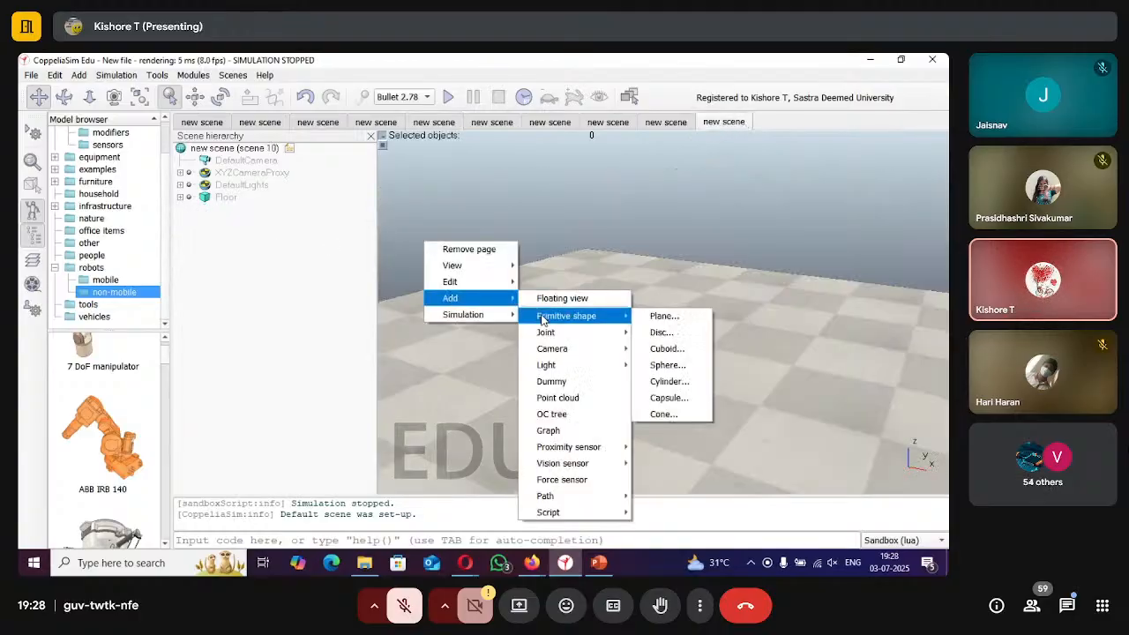
pyautogui.click(655, 353)
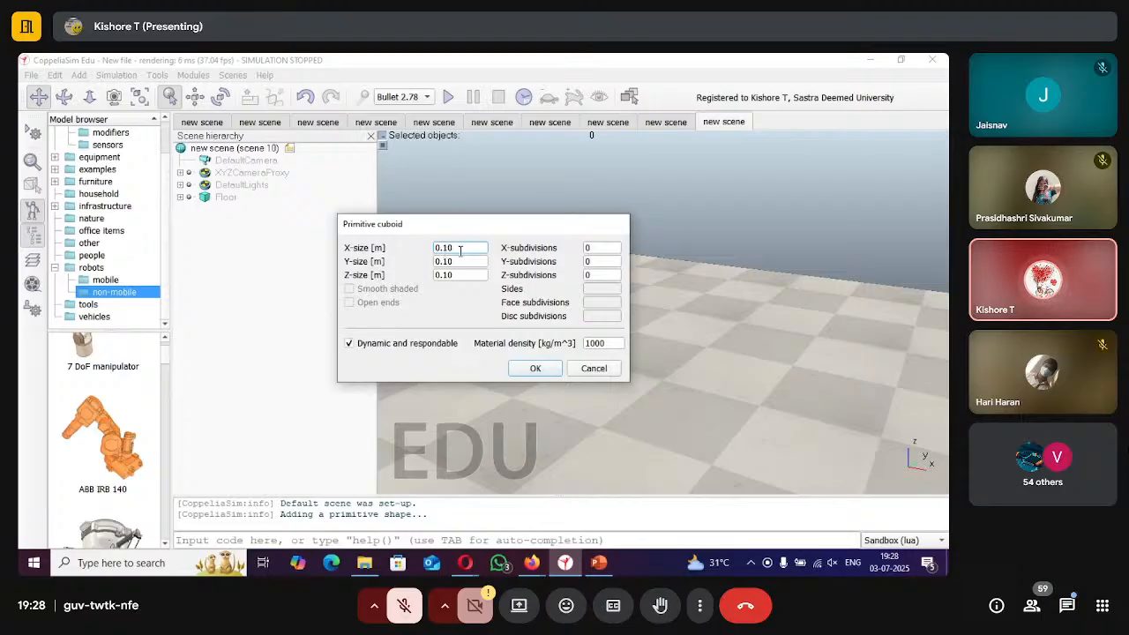
pyautogui.press('BackSpace')
pyautogui.press('BackSpace')
pyautogui.write('5')
pyautogui.click(464, 261)
pyautogui.press('BackSpace')
pyautogui.press('BackSpace')
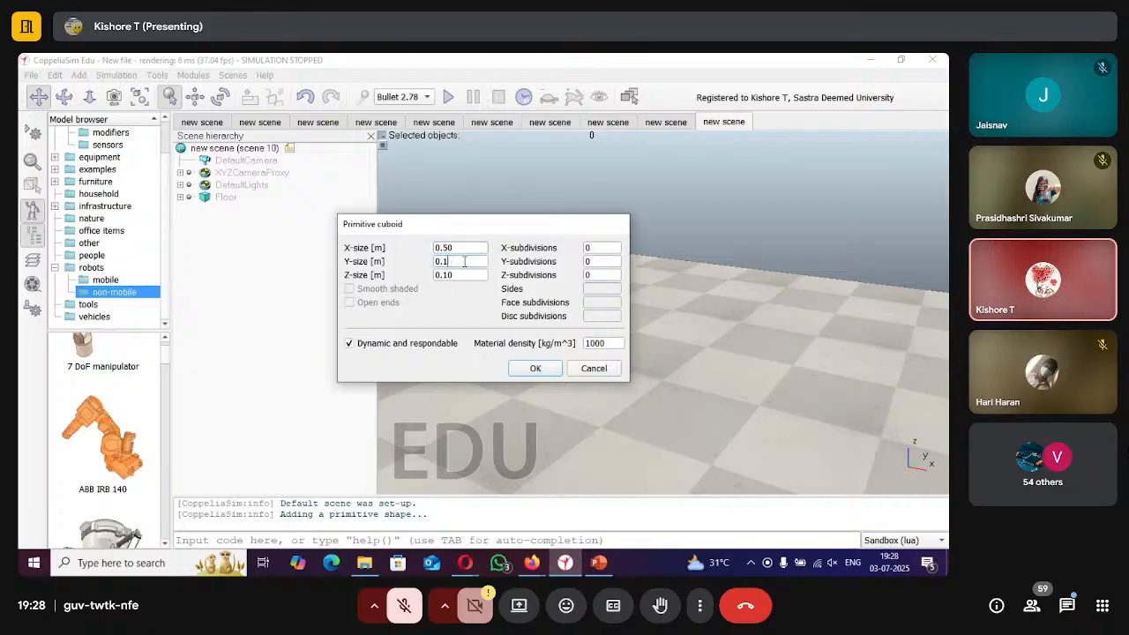
pyautogui.write('4')
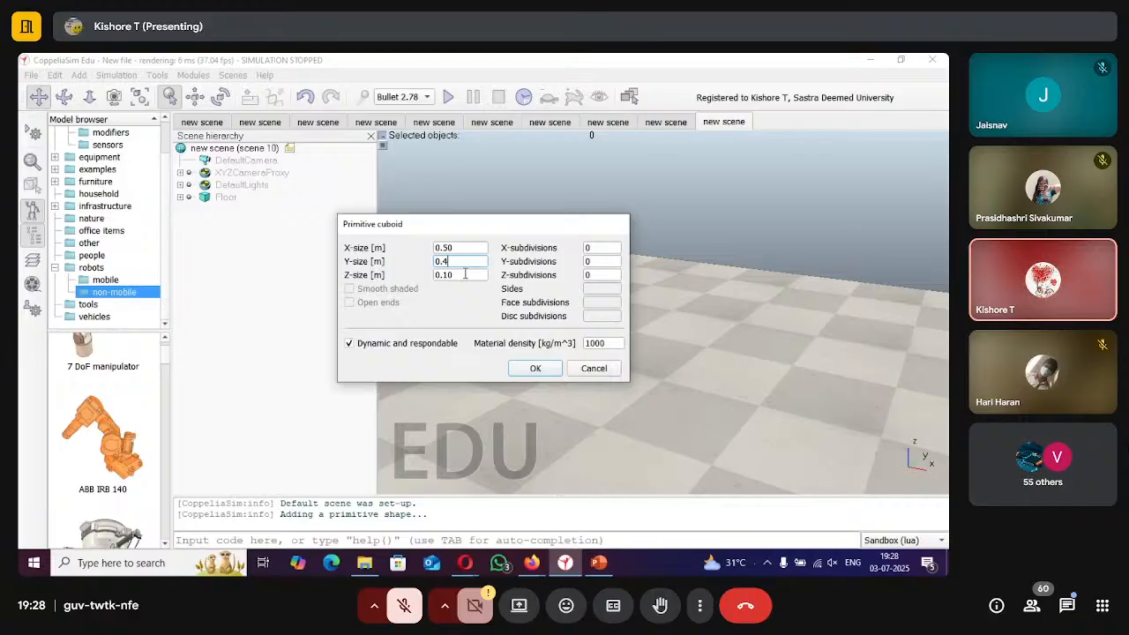
# Set the cuboid's Z-size to 0.05 m and add it to the scene.
pyautogui.click(464, 275)
pyautogui.press('BackSpace')
pyautogui.press('BackSpace')
pyautogui.write('05')
pyautogui.press('Return')
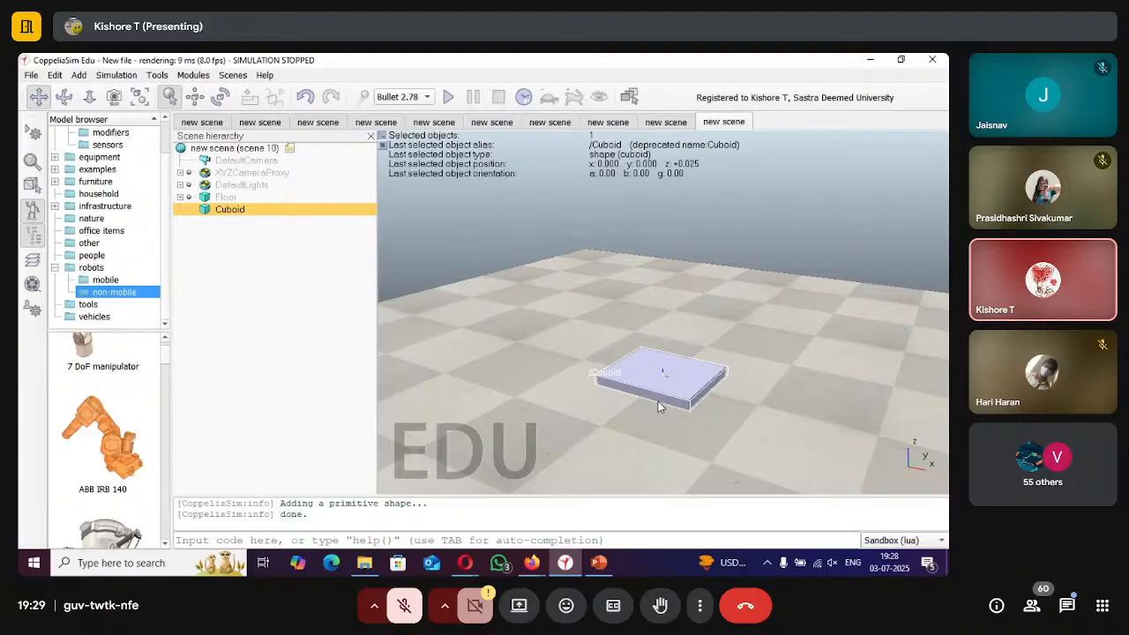
# Return to the four-wheeled vehicle's scene and examine from the side how its body sits relative to the wheels.
pyautogui.click(434, 122)
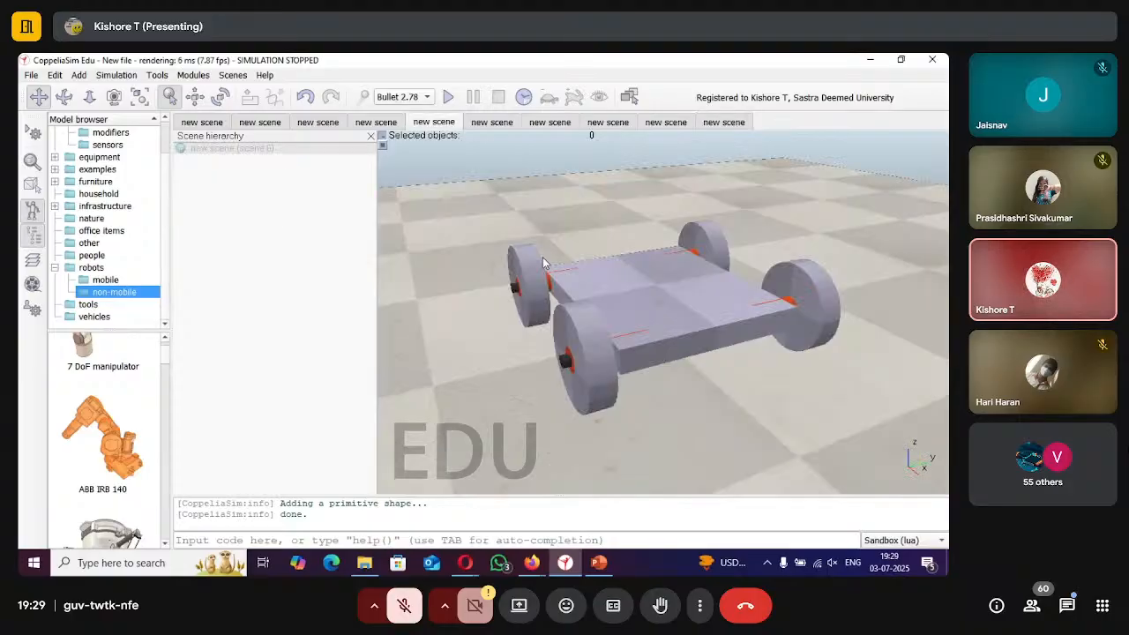
pyautogui.click(63, 97)
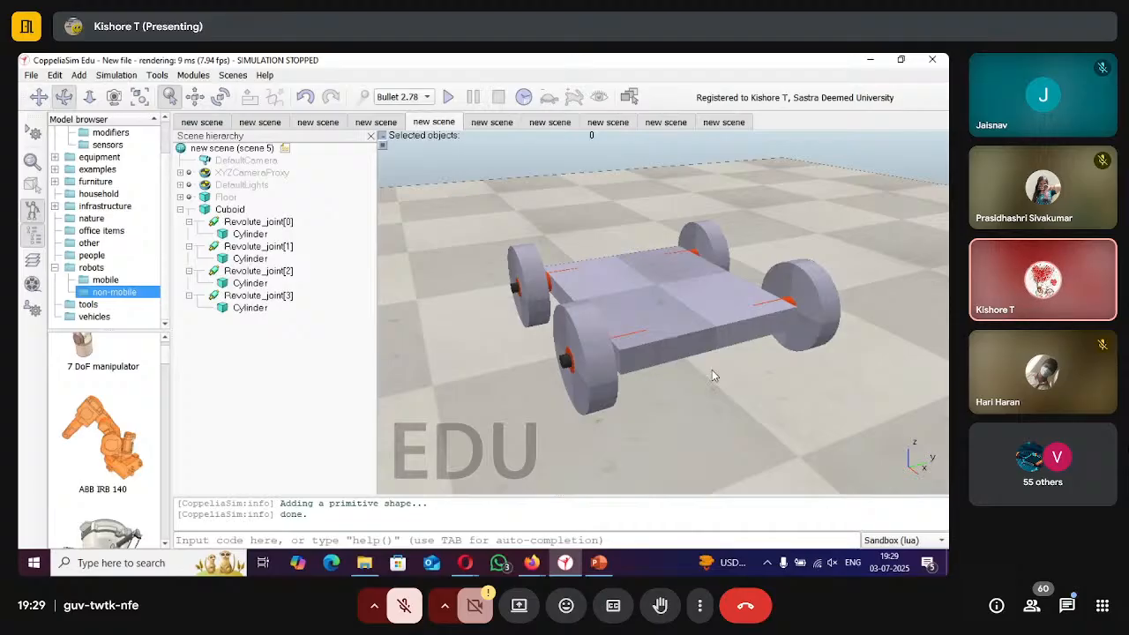
pyautogui.moveTo(712, 370); pyautogui.dragTo(881, 318)
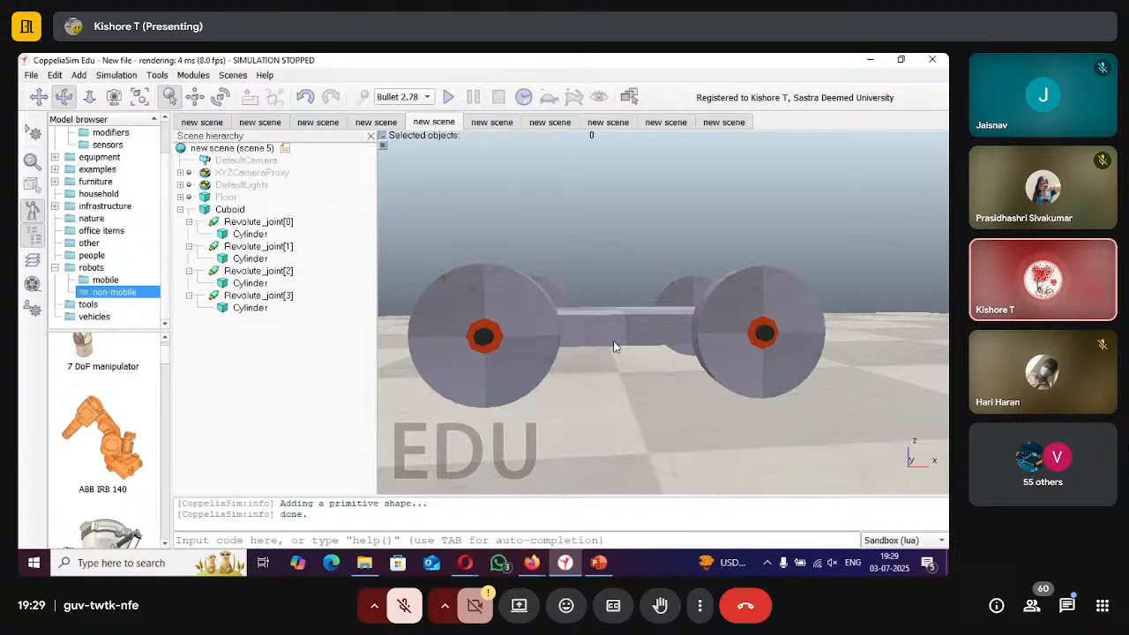
pyautogui.click(548, 123)
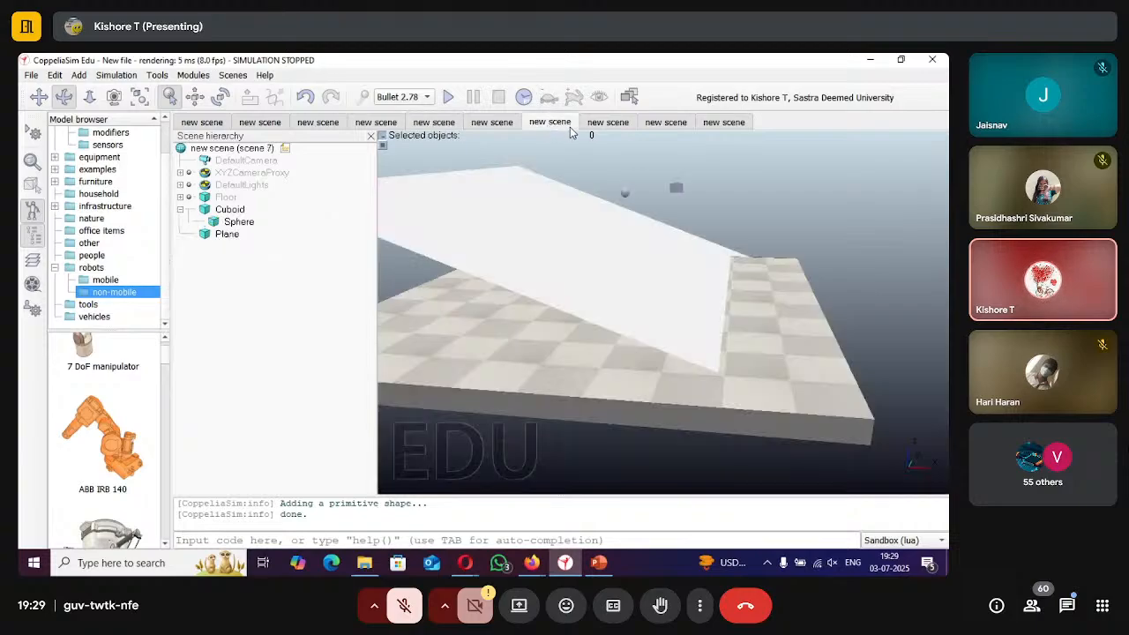
pyautogui.click(629, 123)
pyautogui.click(723, 121)
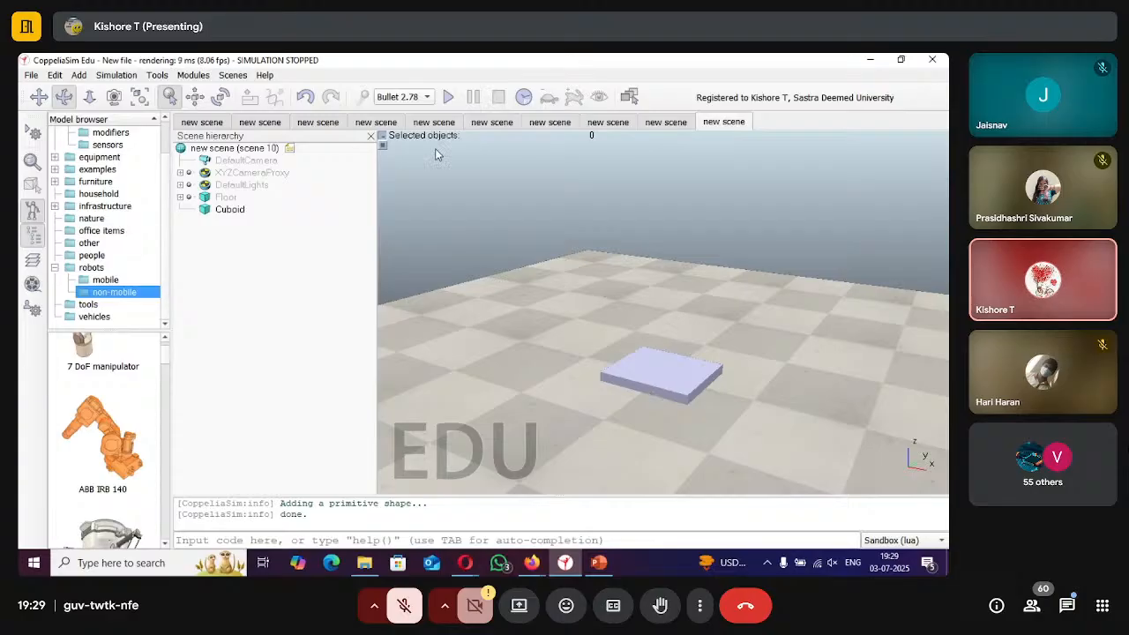
pyautogui.click(434, 122)
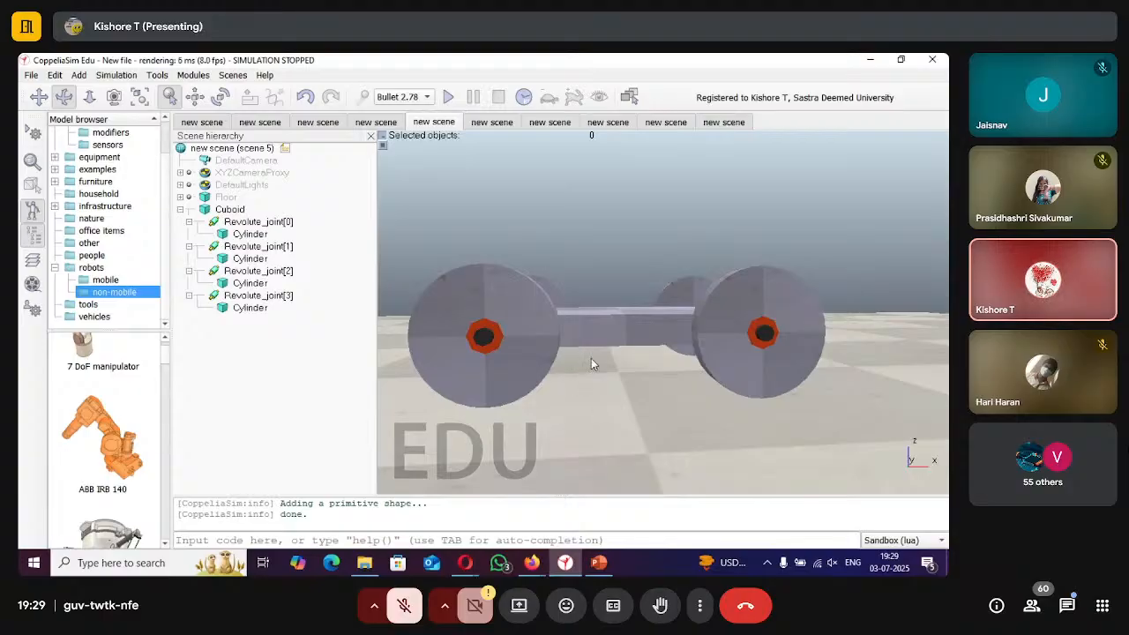
# In the new scene, restrict the cuboid's mouse translation to the world Z axis and raise it to a height of about 0.075 m.
pyautogui.click(725, 123)
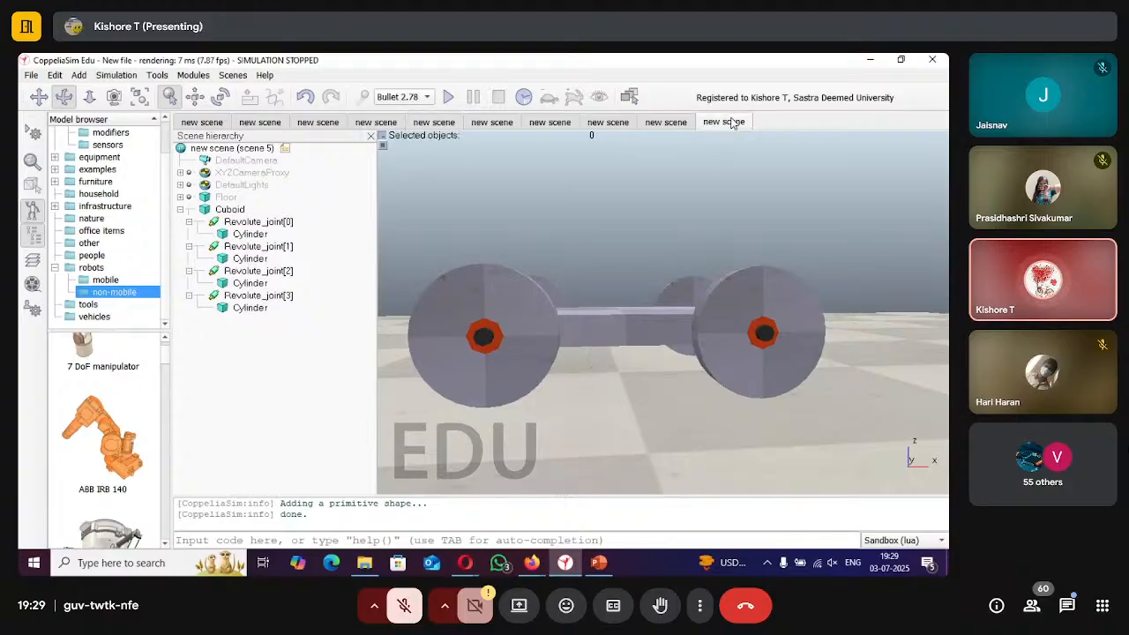
pyautogui.click(196, 98)
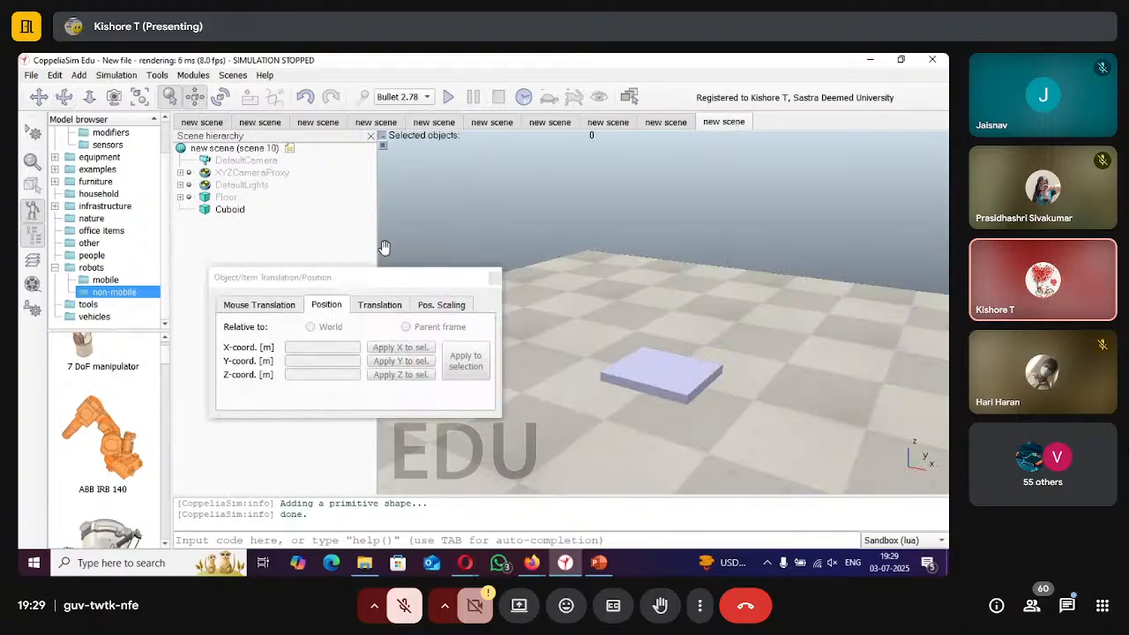
pyautogui.click(287, 310)
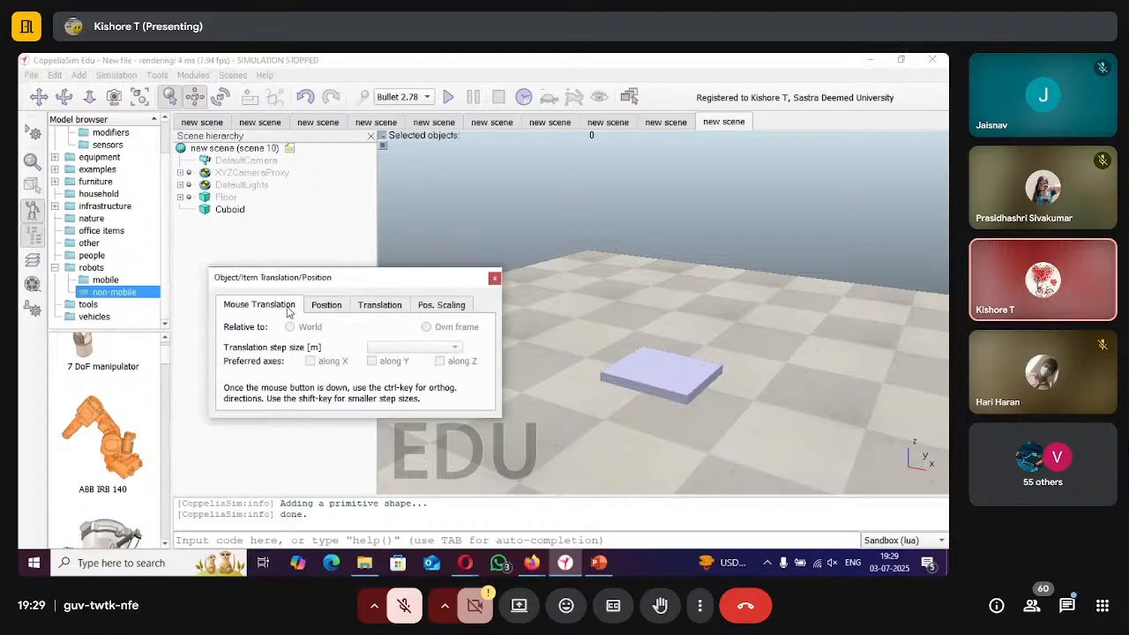
pyautogui.click(271, 210)
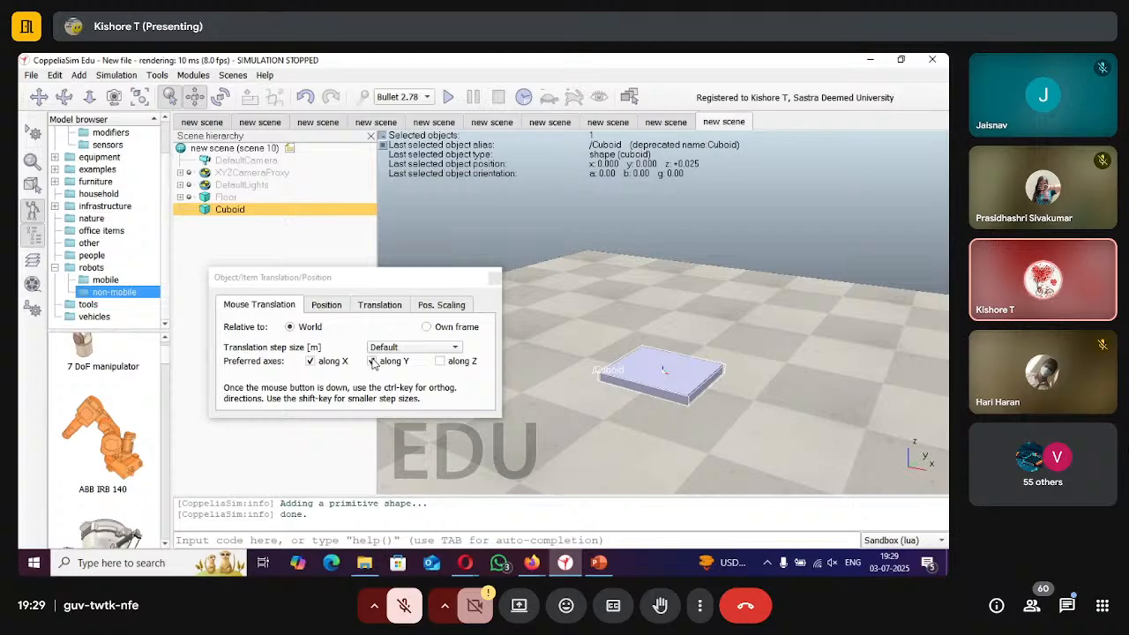
pyautogui.click(372, 362)
pyautogui.click(311, 361)
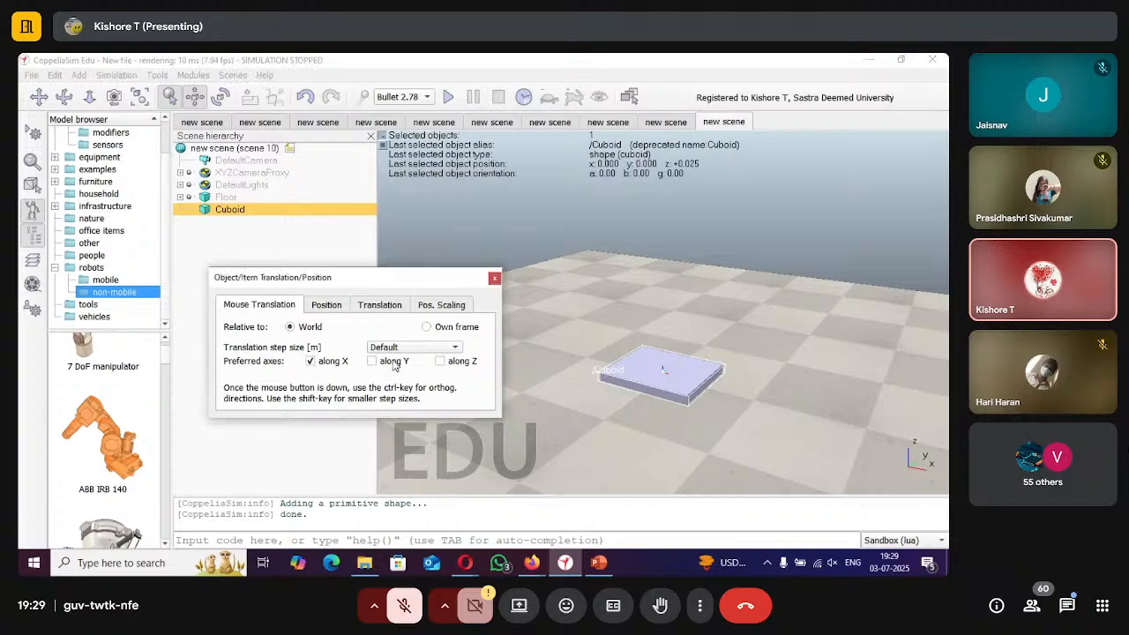
pyautogui.click(439, 361)
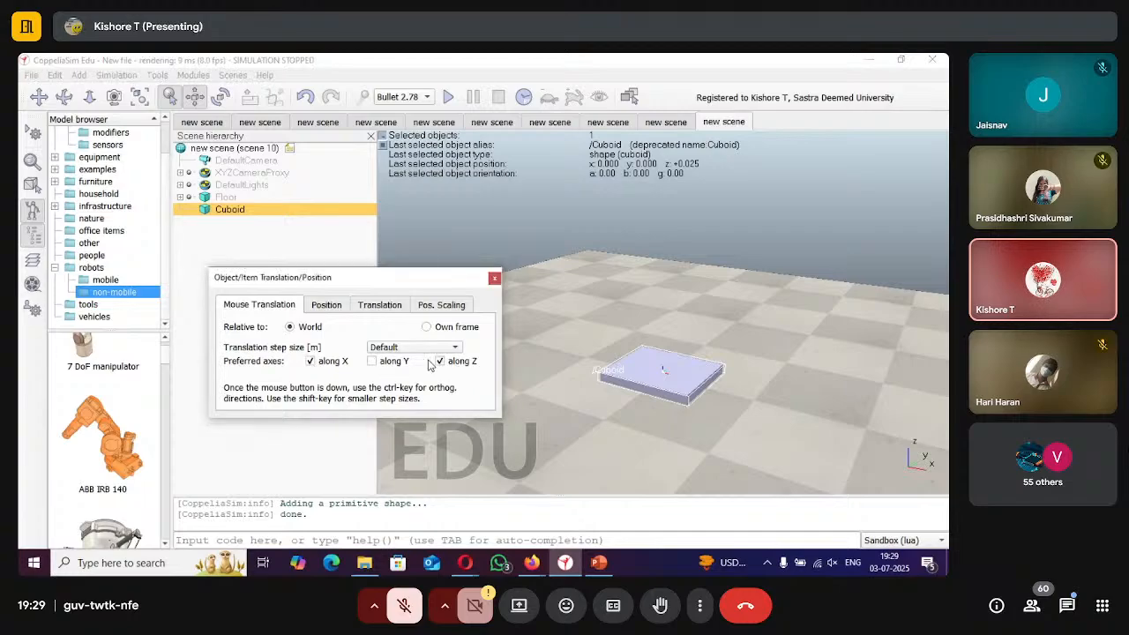
pyautogui.click(310, 362)
pyautogui.moveTo(638, 373)
pyautogui.mouseDown()
pyautogui.moveTo(641, 337)
pyautogui.moveTo(646, 369)
pyautogui.mouseUp()
# Set the cuboid's Z-coordinate to 0.1 m relative to its parent frame and close the position settings.
pyautogui.click(324, 304)
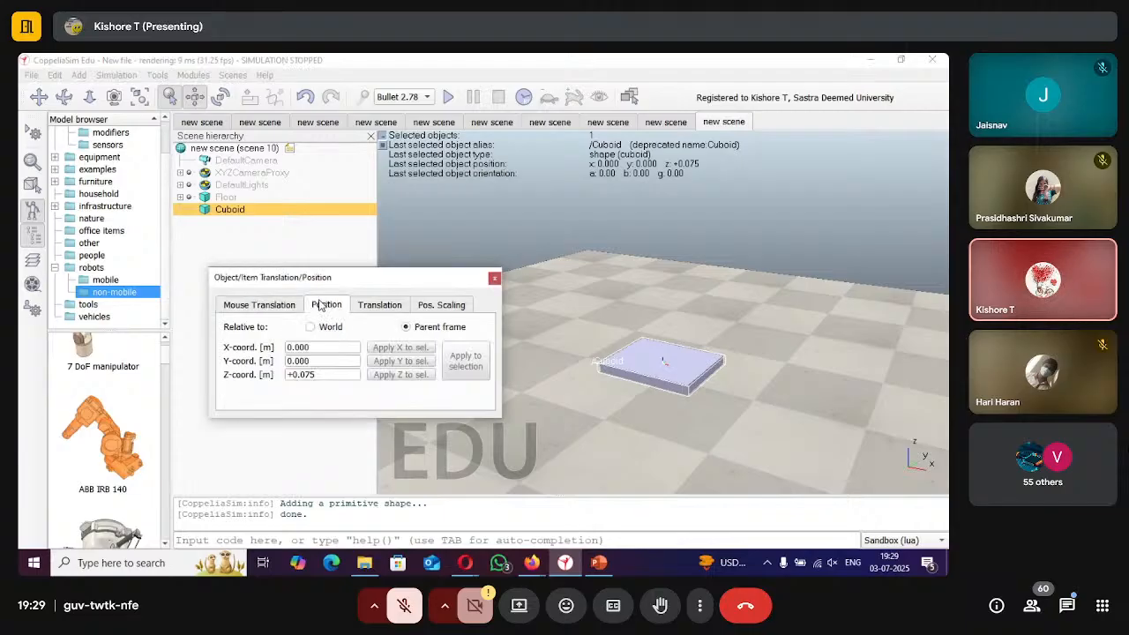
pyautogui.click(344, 375)
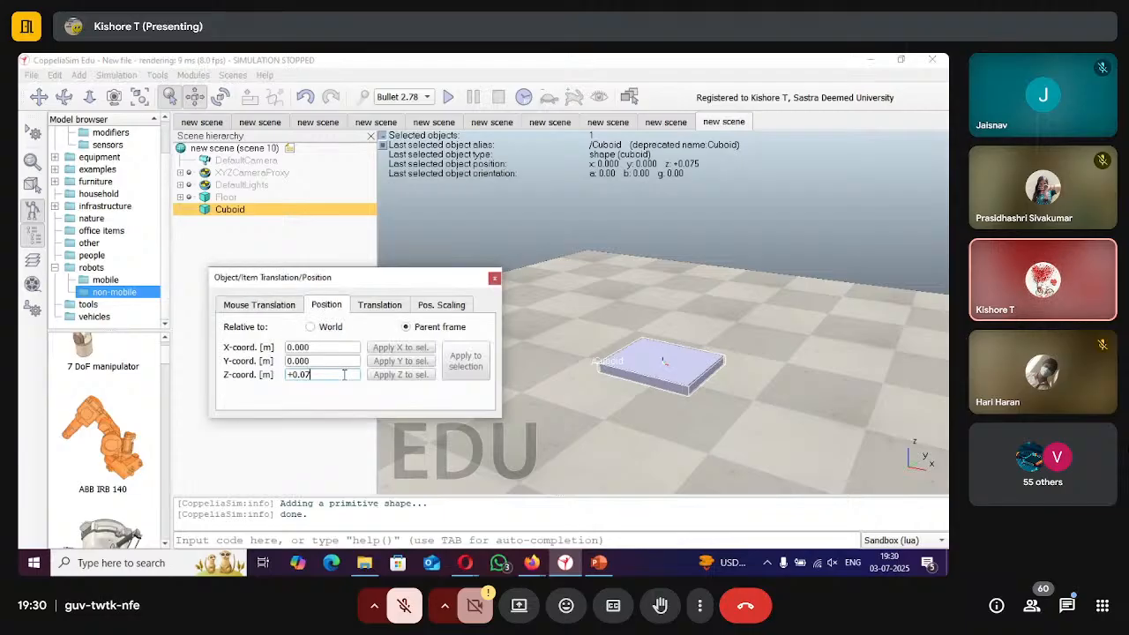
pyautogui.press('BackSpace')
pyautogui.press('BackSpace')
pyautogui.press('BackSpace')
pyautogui.press('BackSpace')
pyautogui.press('BackSpace')
pyautogui.write('0.')
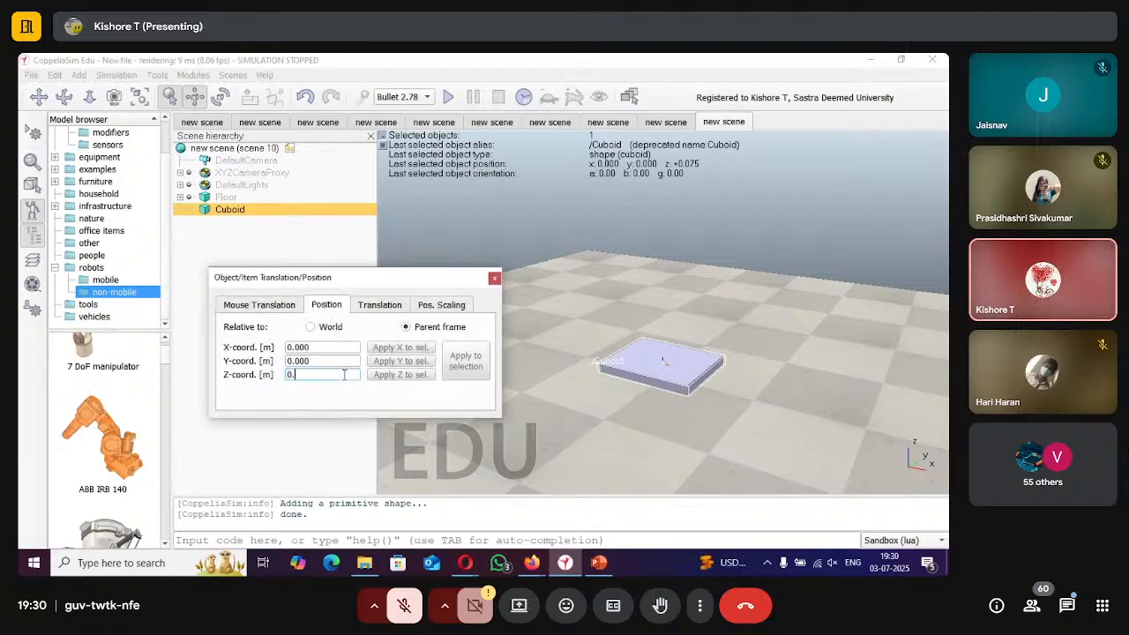
pyautogui.write('1')
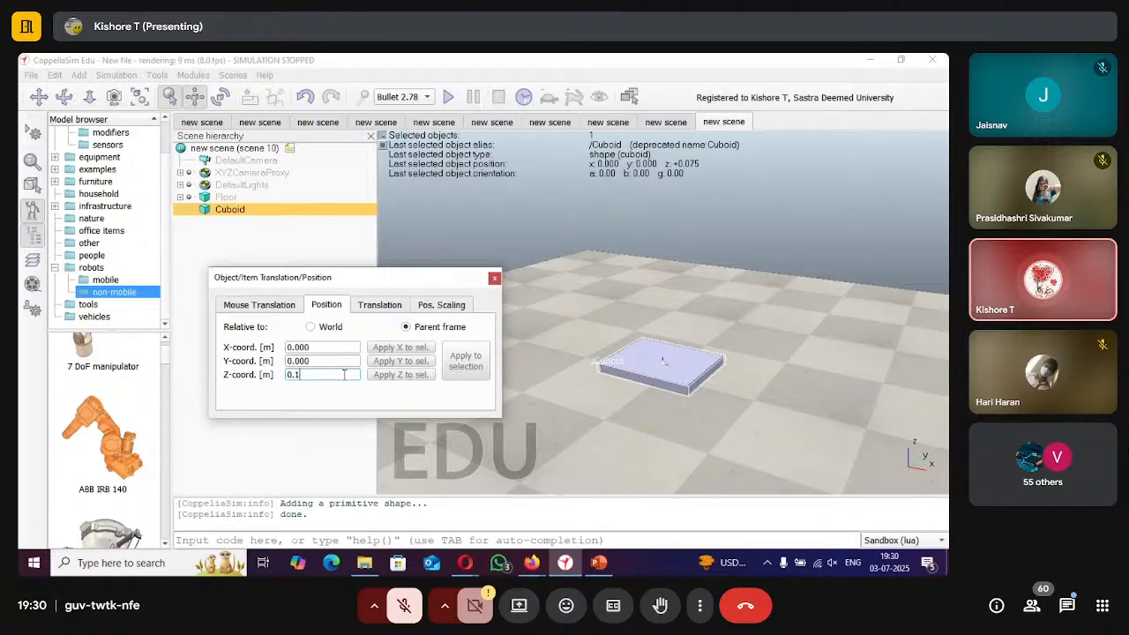
pyautogui.press('Return')
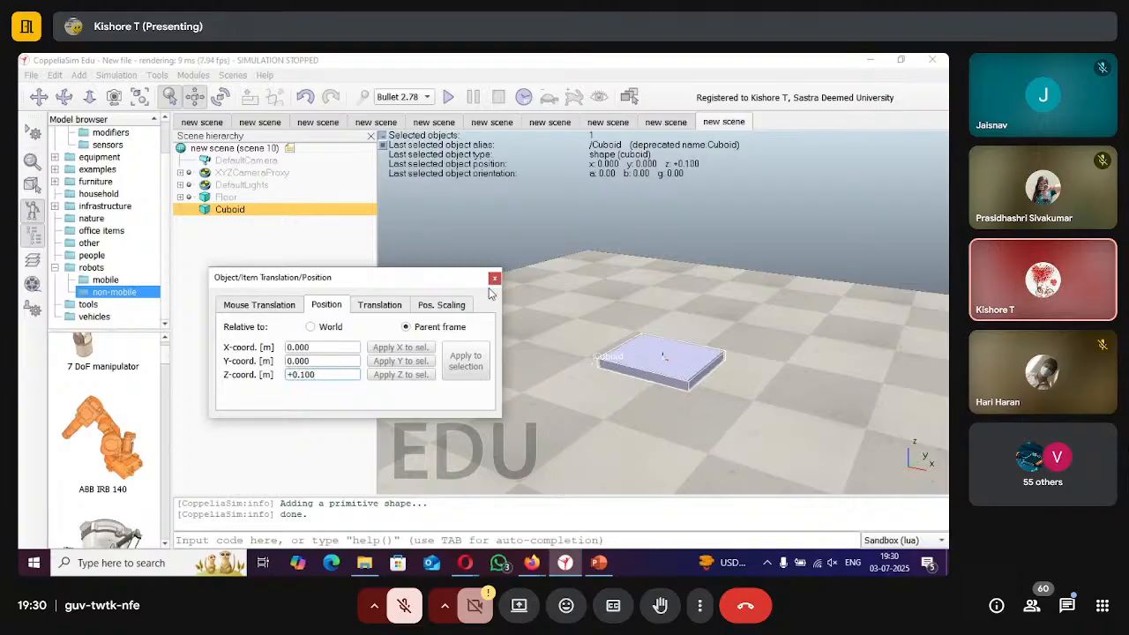
pyautogui.click(494, 278)
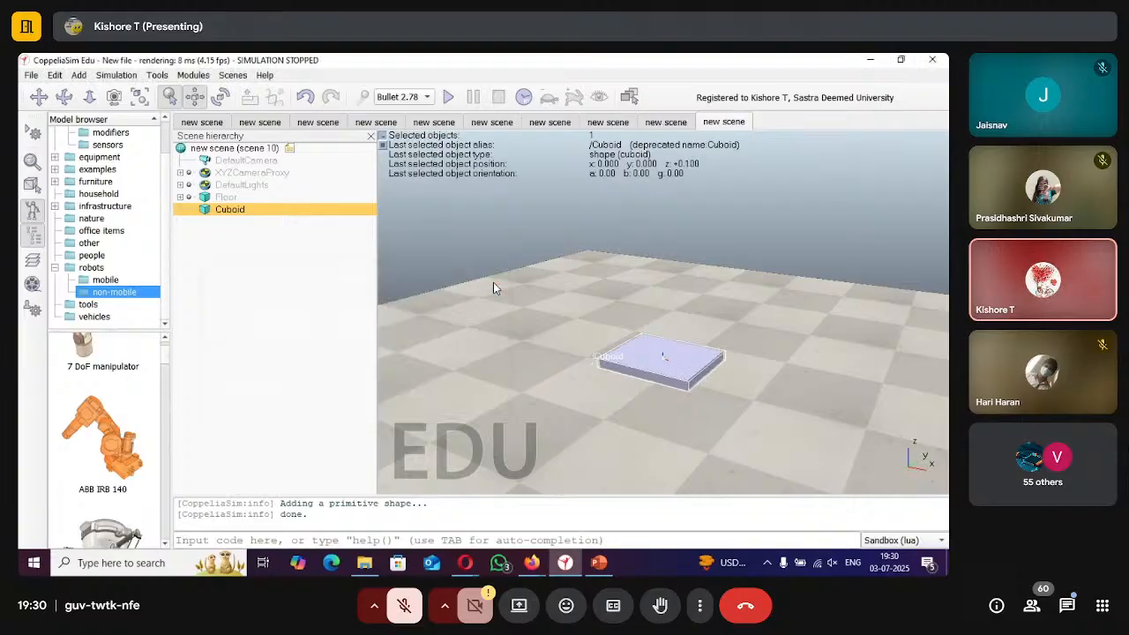
# Check the four-wheeled vehicle's scene for reference, and add a revolute joint to the new scene containing the cuboid.
pyautogui.click(453, 124)
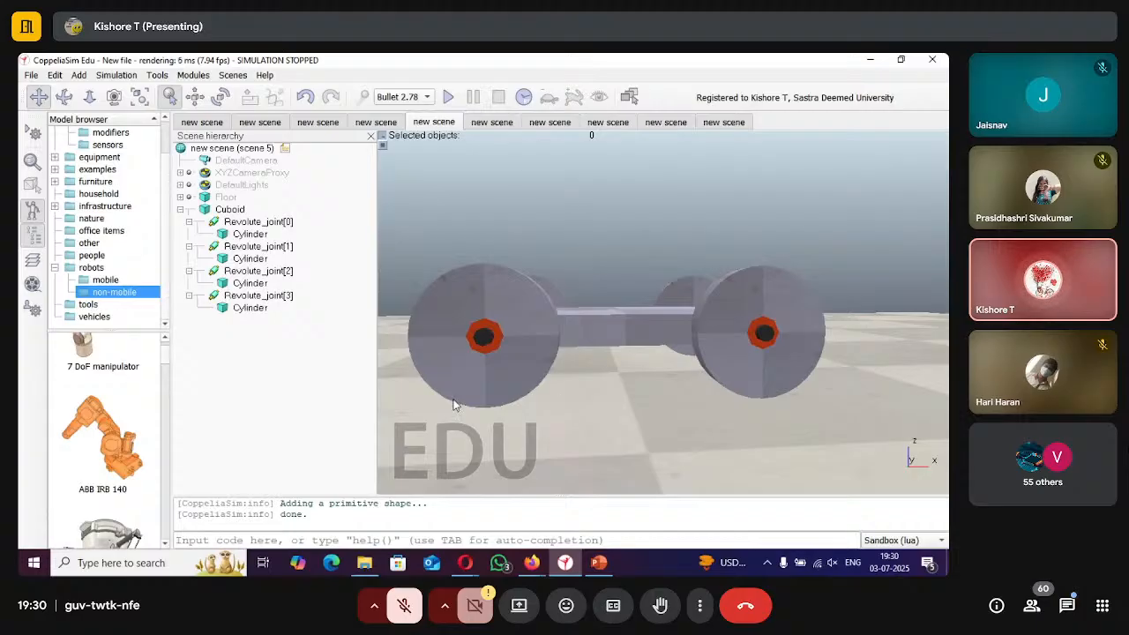
pyautogui.click(725, 123)
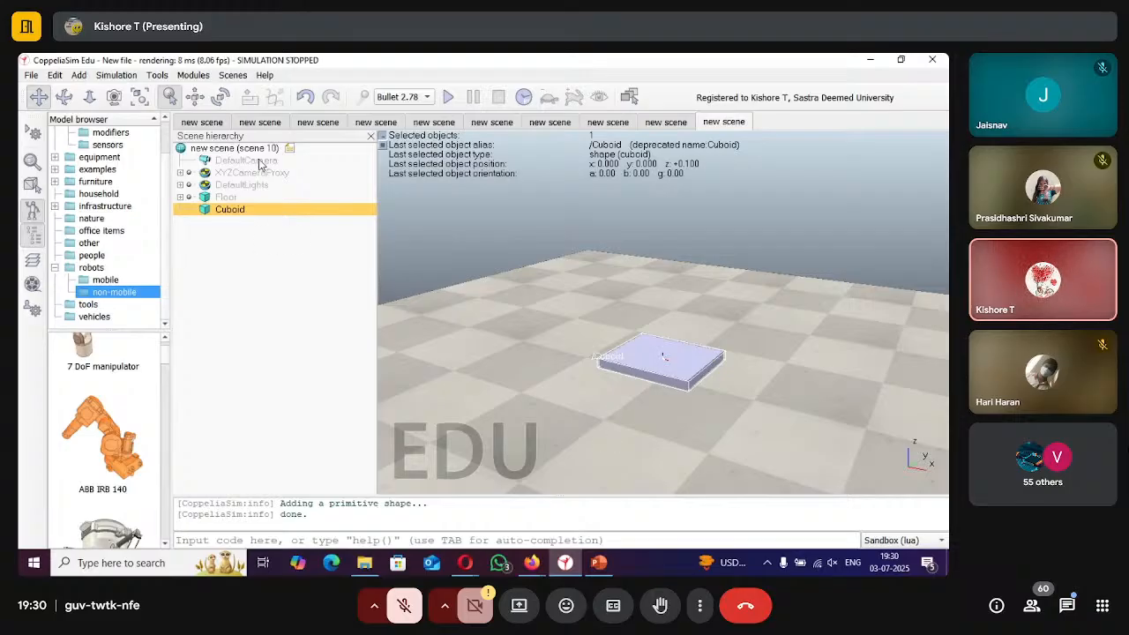
pyautogui.click(56, 76)
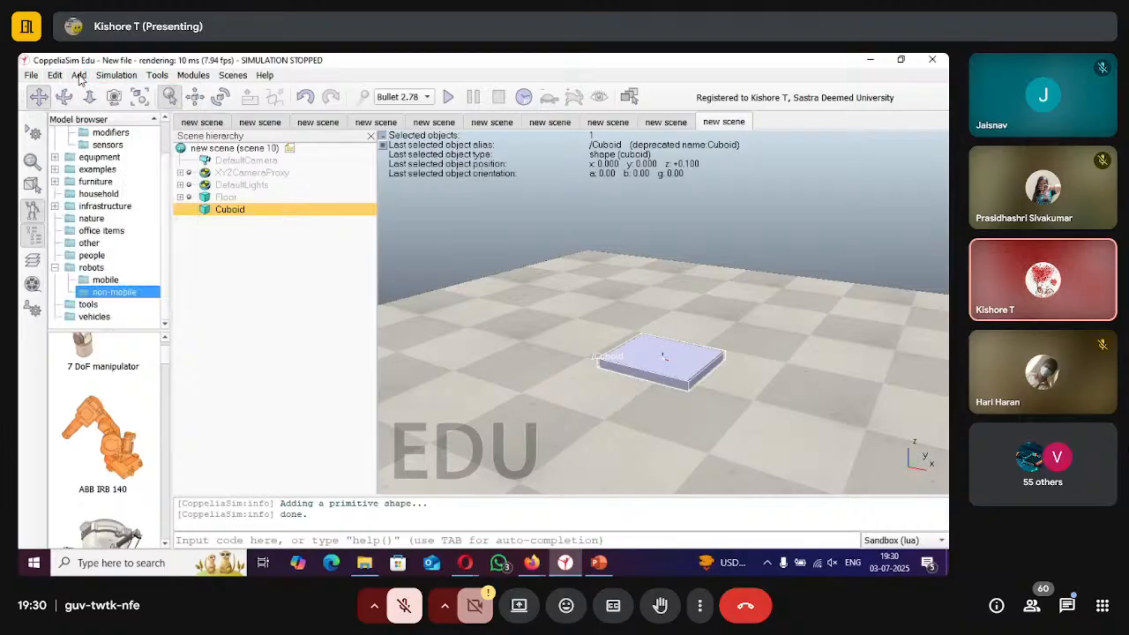
pyautogui.click(79, 76)
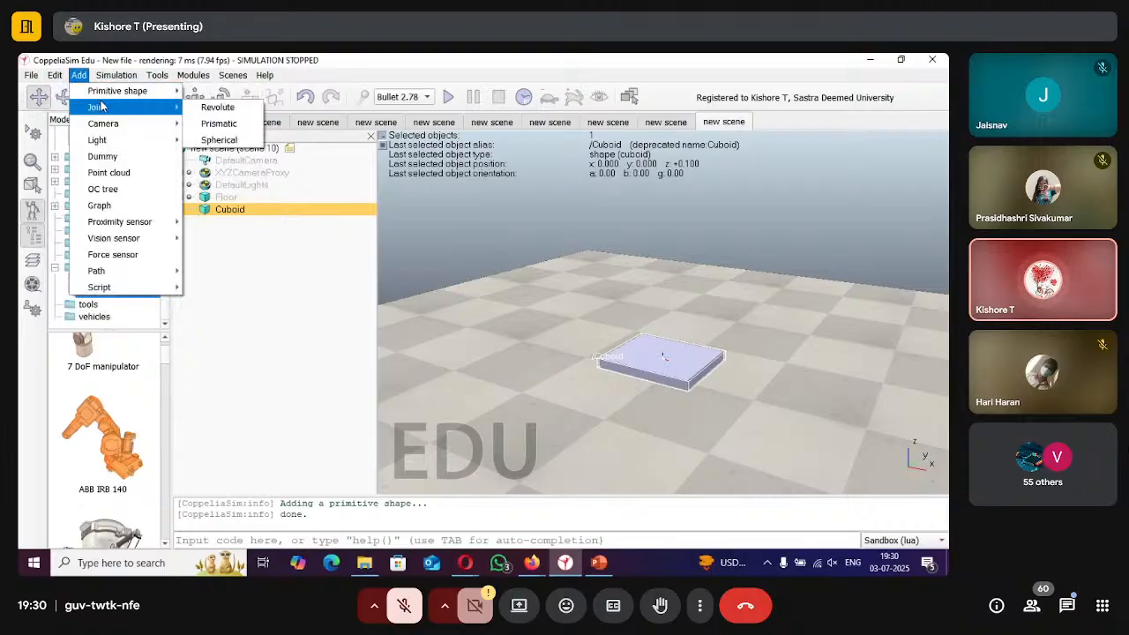
pyautogui.moveTo(116, 99)
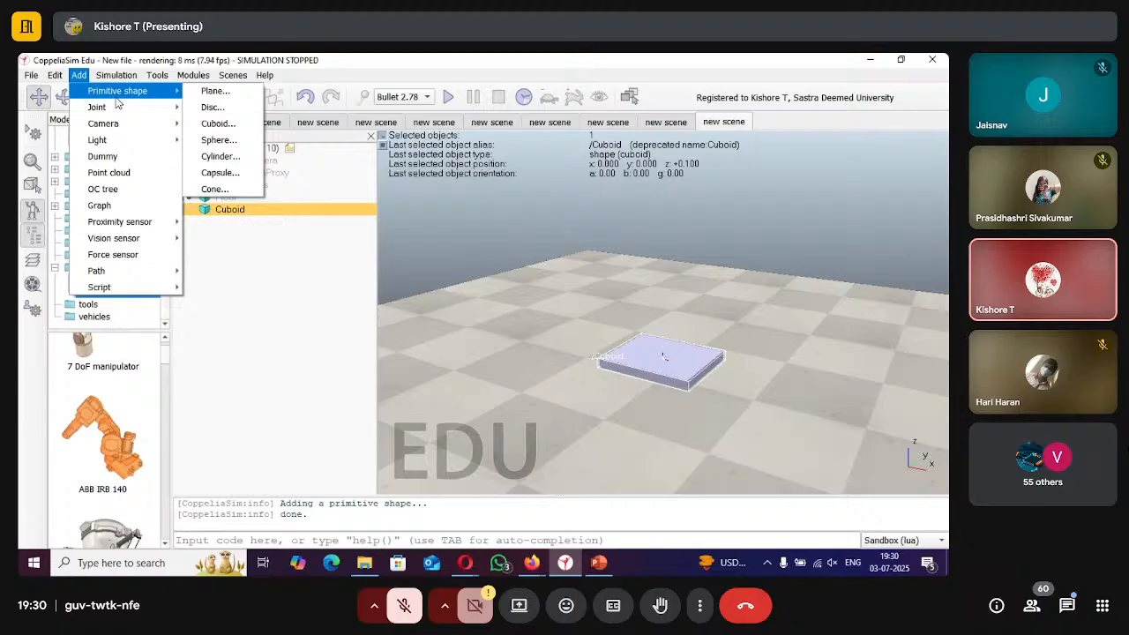
pyautogui.moveTo(157, 76)
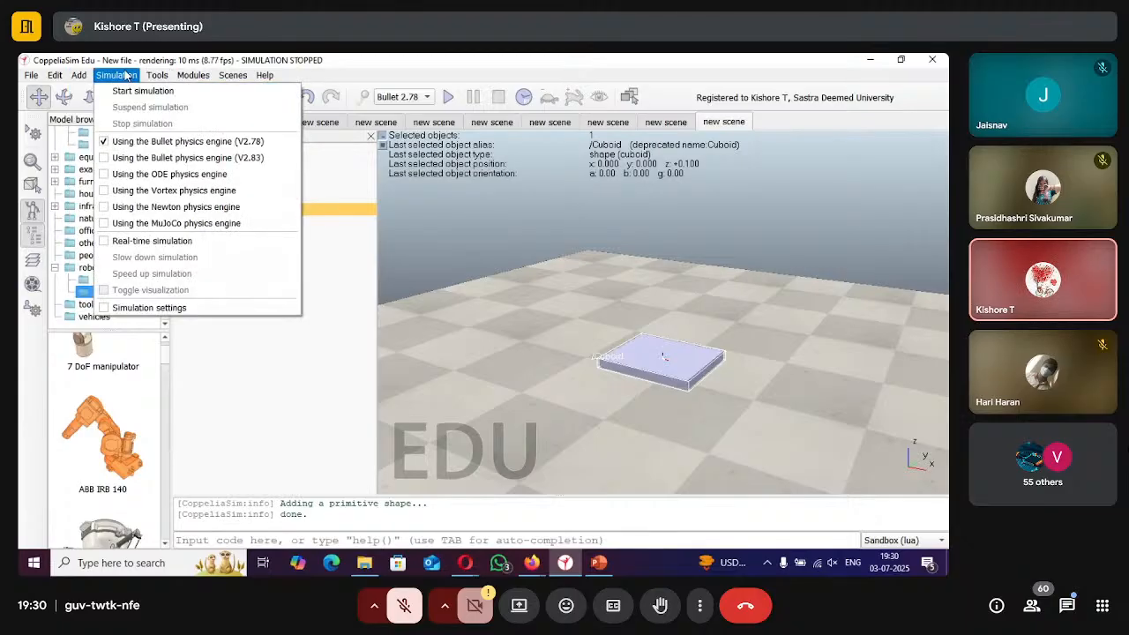
pyautogui.click(78, 76)
pyautogui.click(78, 76)
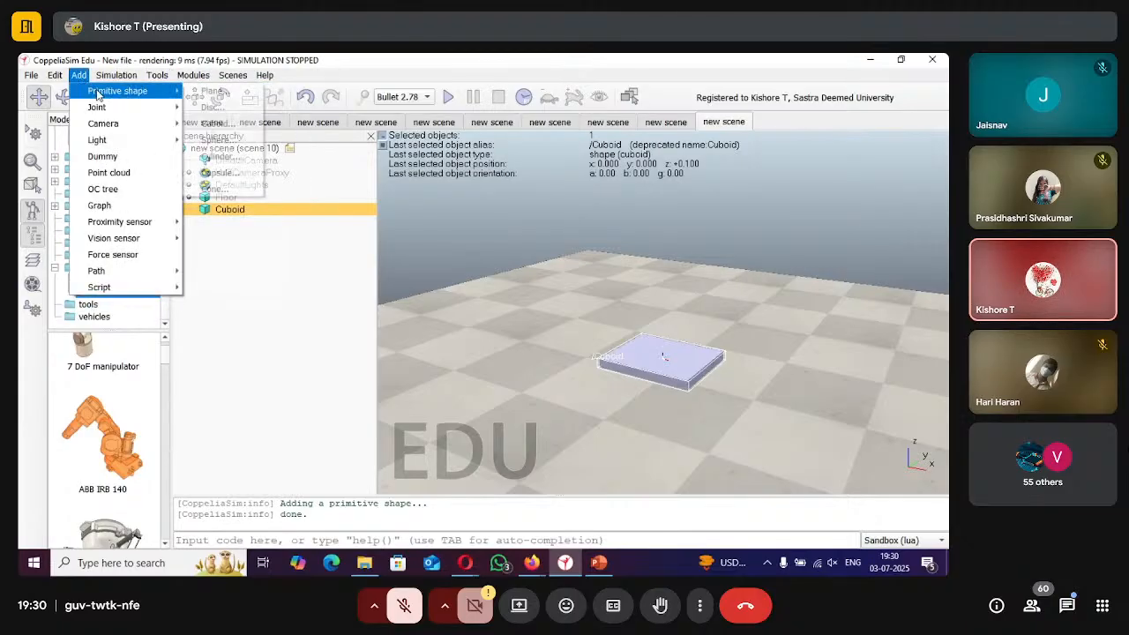
pyautogui.moveTo(178, 110)
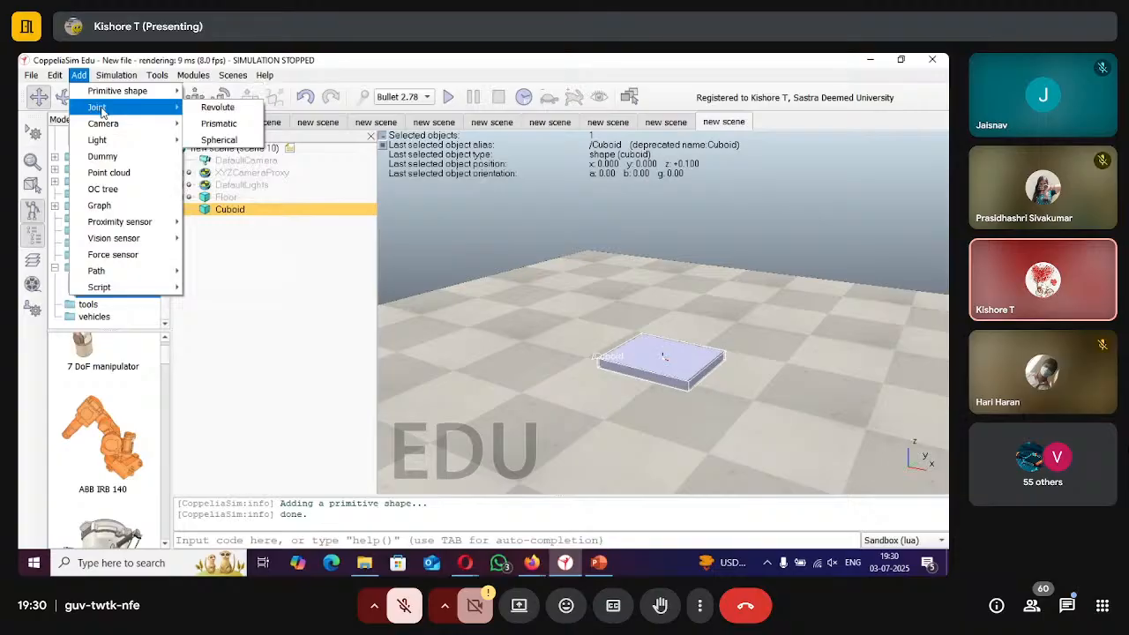
pyautogui.click(217, 107)
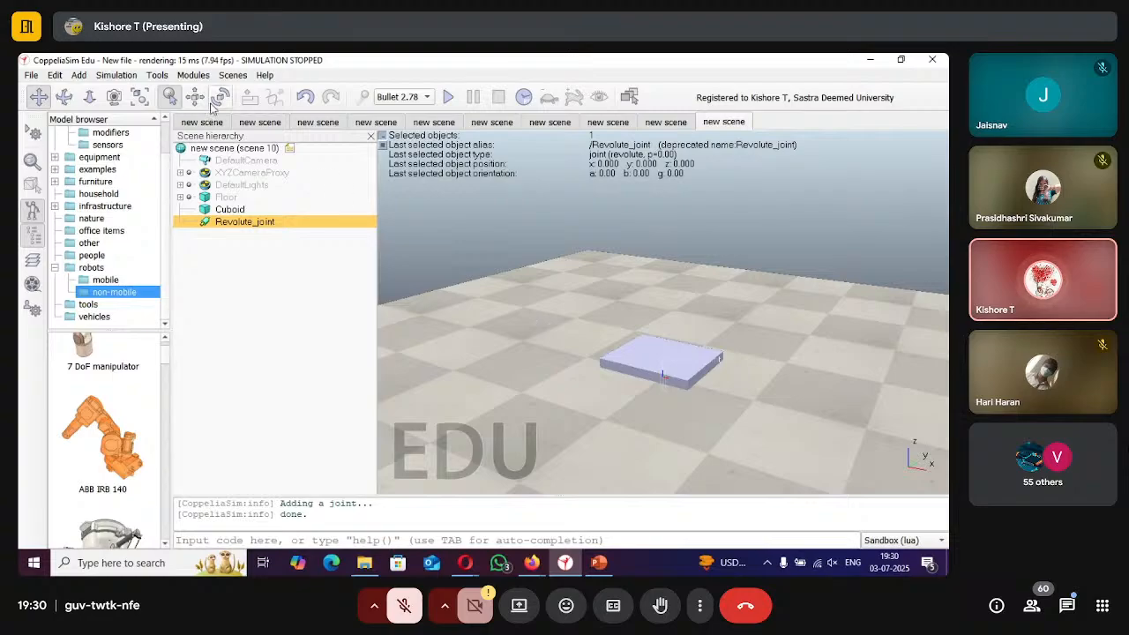
# Raise the revolute joint along the world Z axis to about 0.45 m, and make it a child of the cuboid.
pyautogui.click(192, 98)
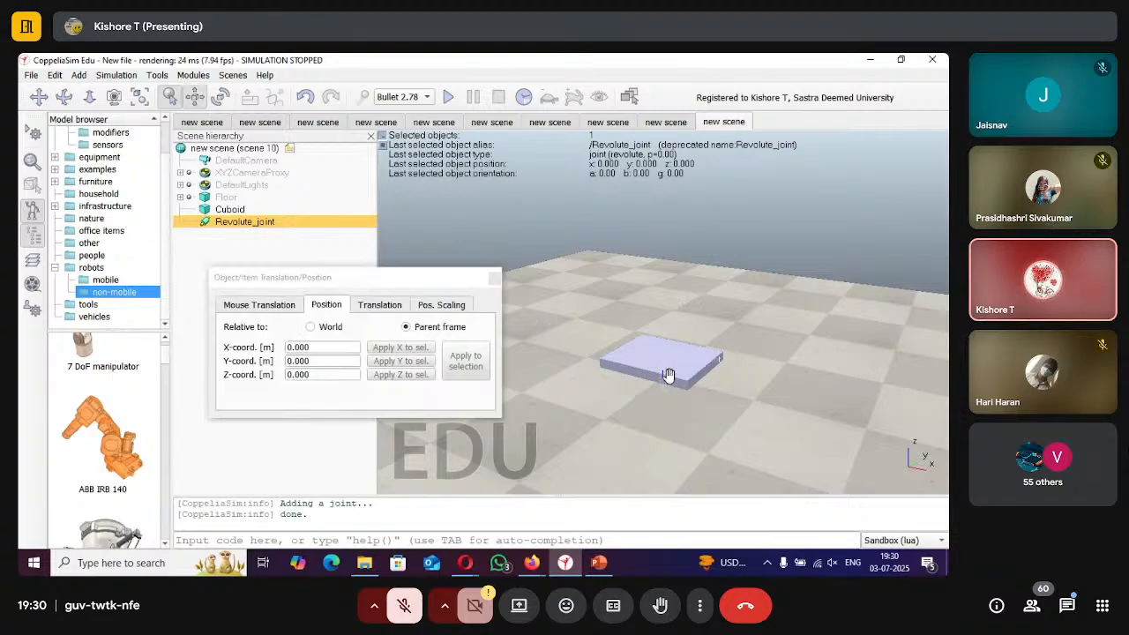
pyautogui.click(317, 328)
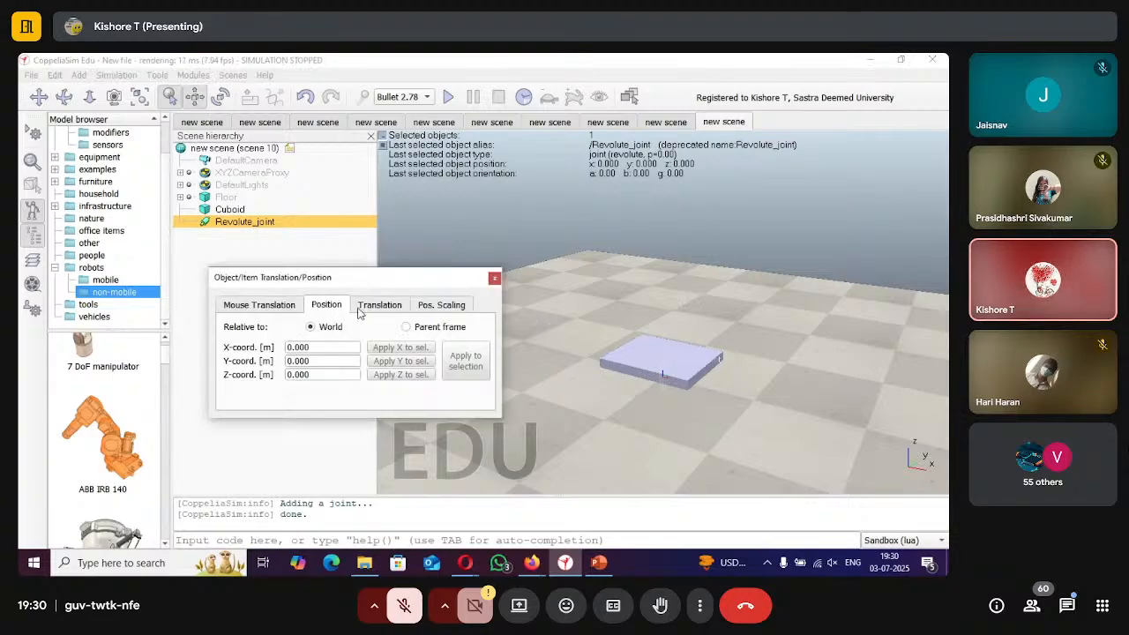
pyautogui.click(272, 307)
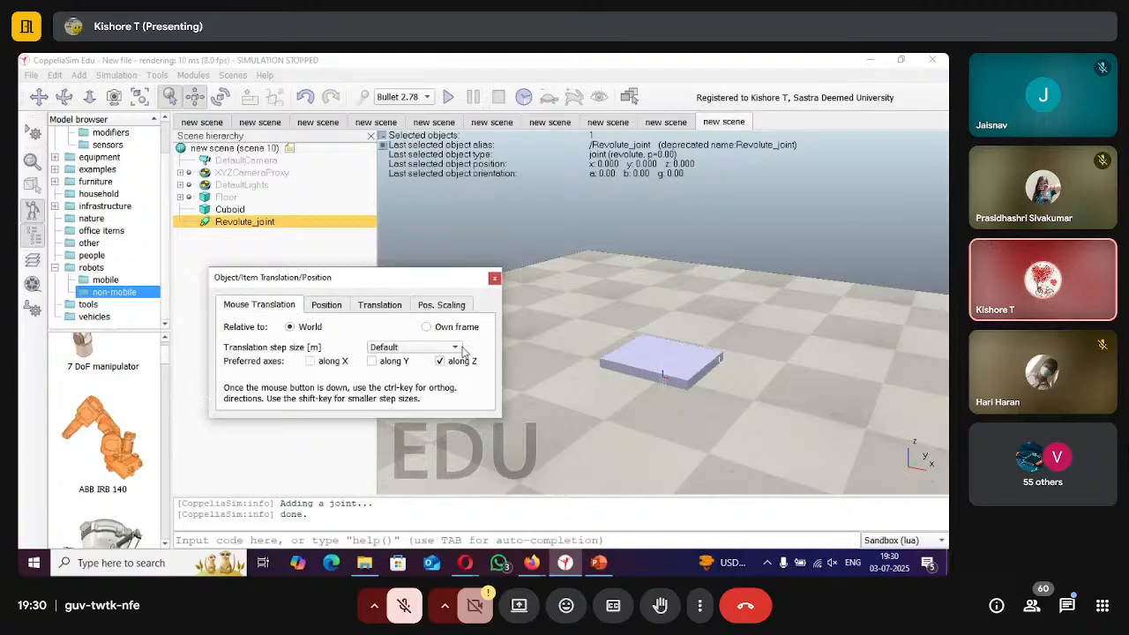
pyautogui.click(454, 347)
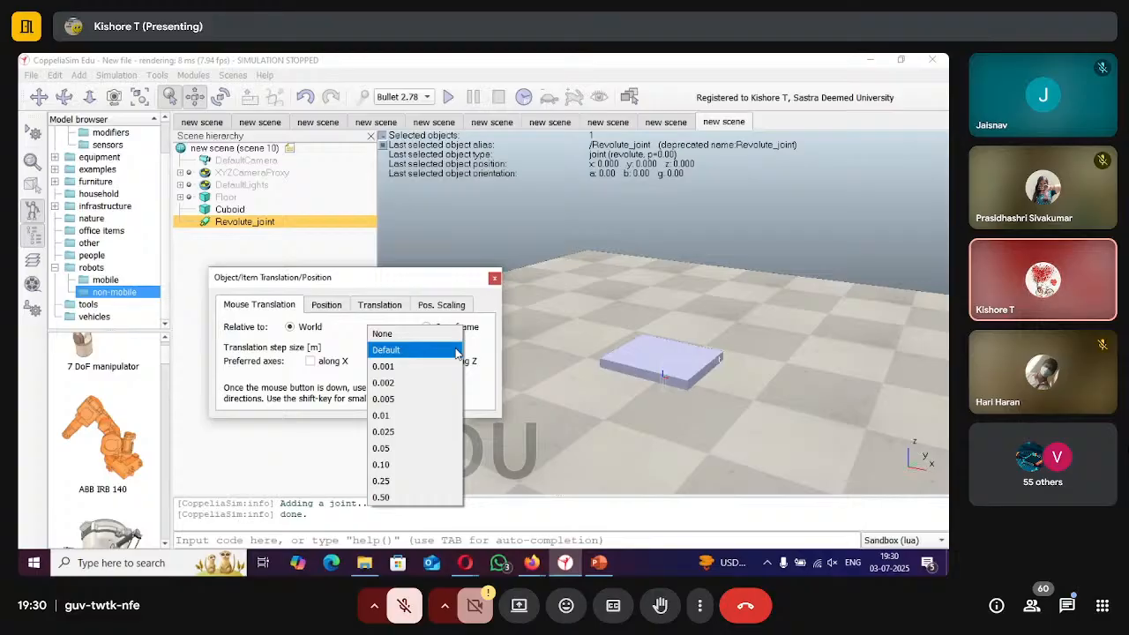
pyautogui.click(456, 350)
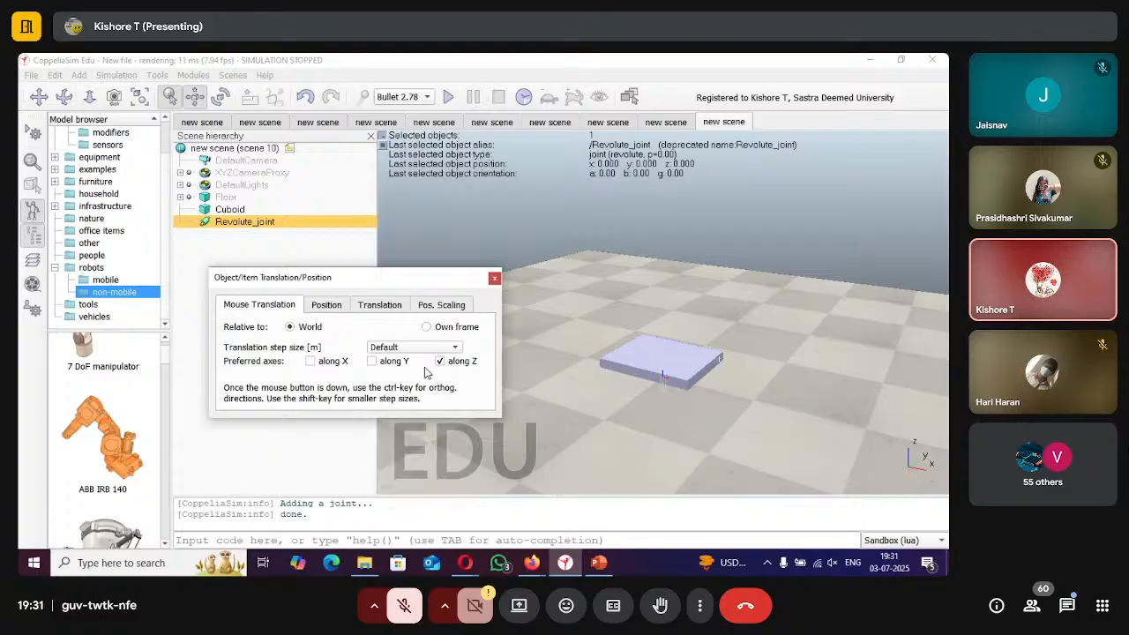
pyautogui.moveTo(662, 374); pyautogui.dragTo(663, 282)
pyautogui.click(496, 279)
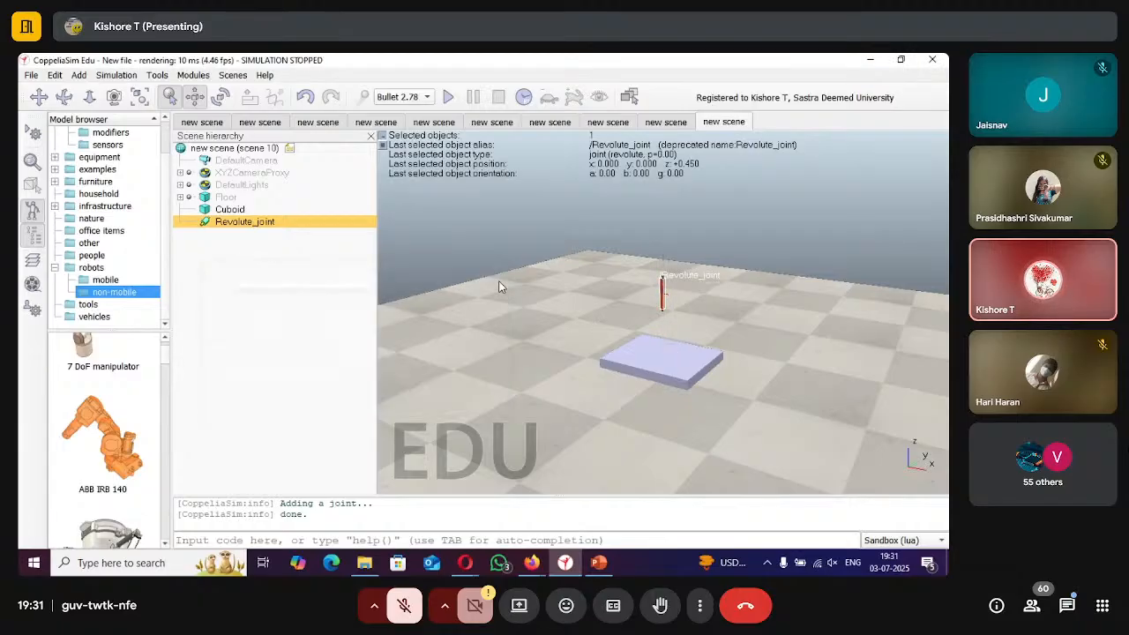
pyautogui.click(360, 323)
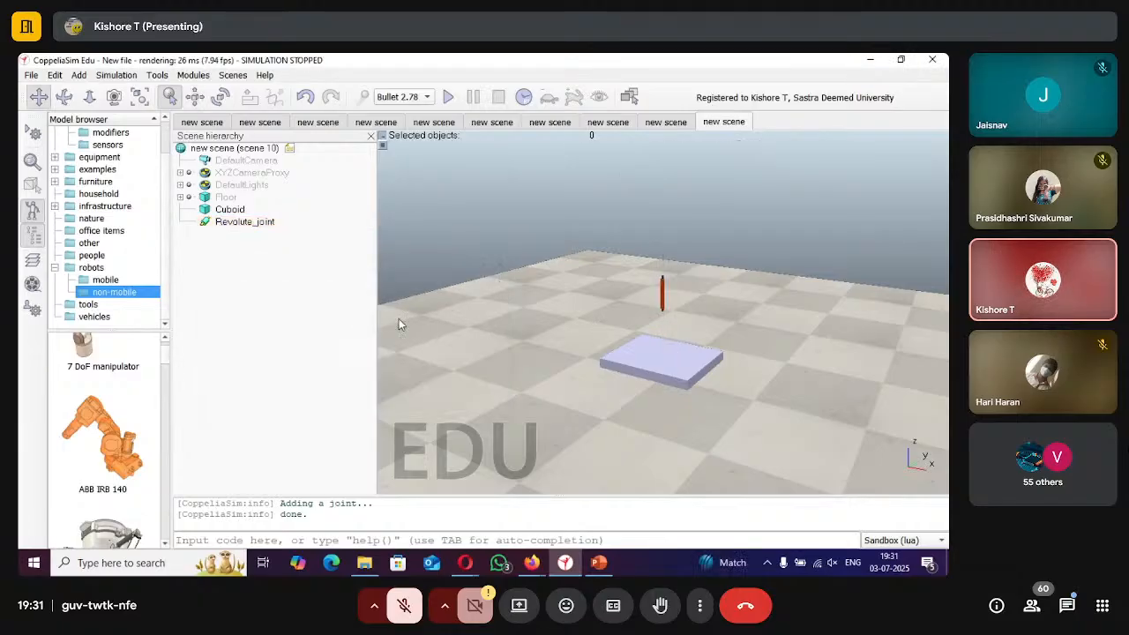
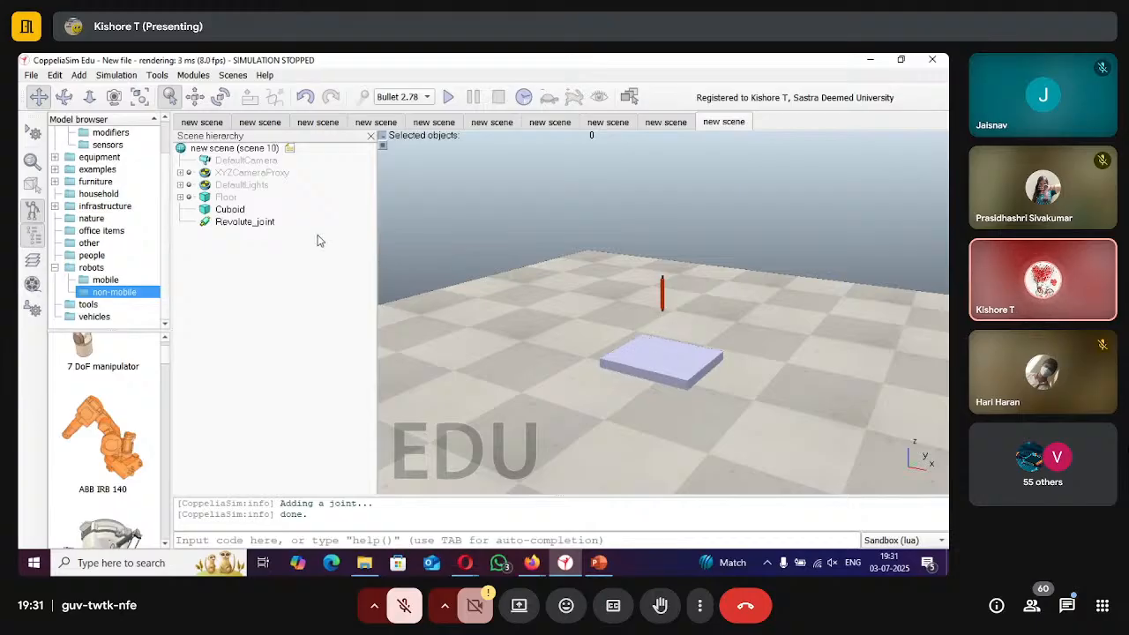
pyautogui.moveTo(251, 224); pyautogui.dragTo(264, 213)
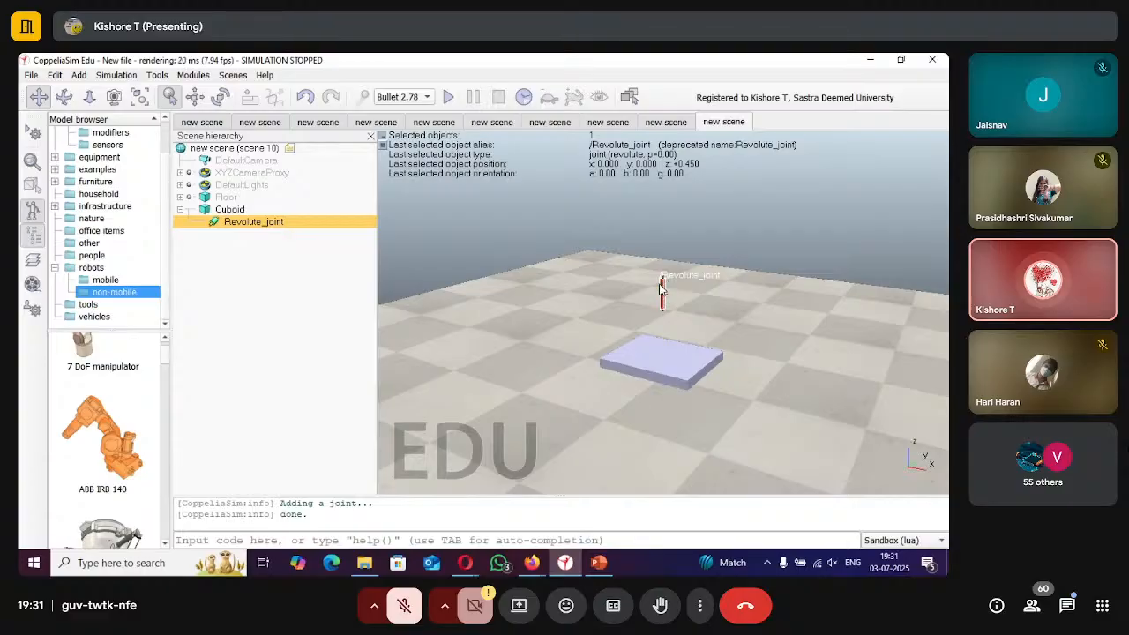
# Set the revolute joint's visual length to 0.2 m and diameter to 0.05 m, and close its properties.
pyautogui.doubleClick(215, 224)
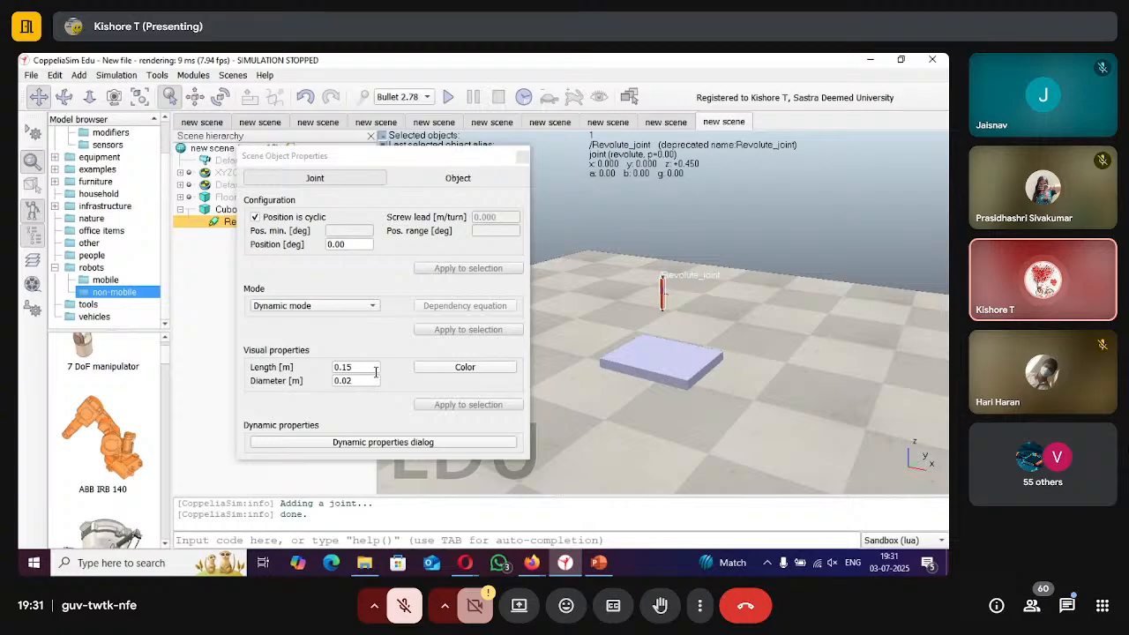
pyautogui.click(371, 370)
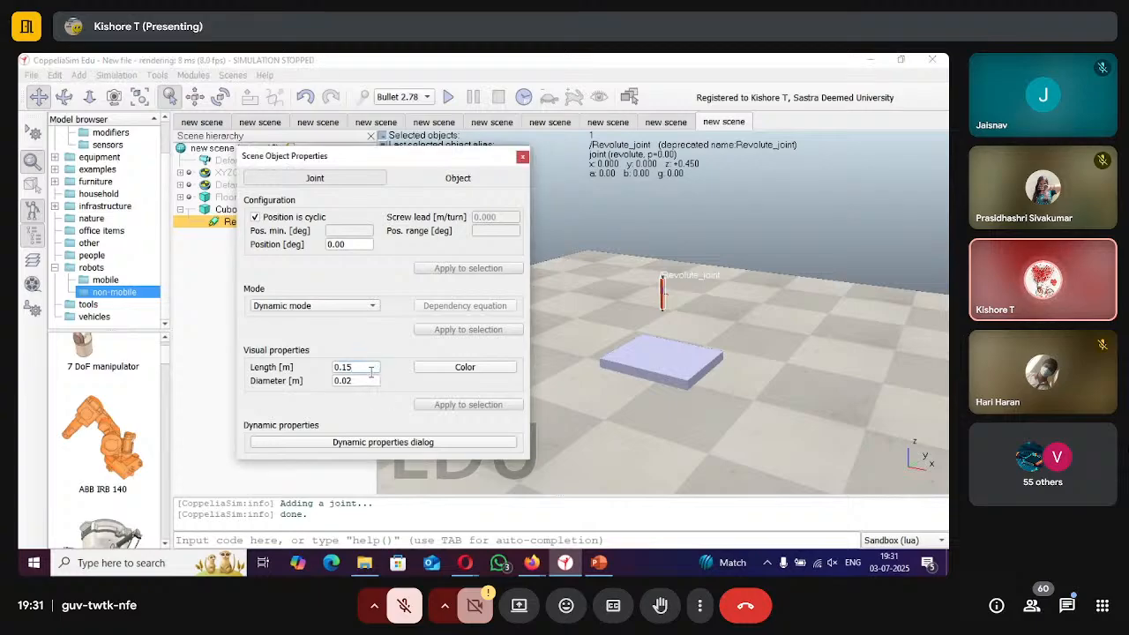
pyautogui.press('BackSpace')
pyautogui.press('BackSpace')
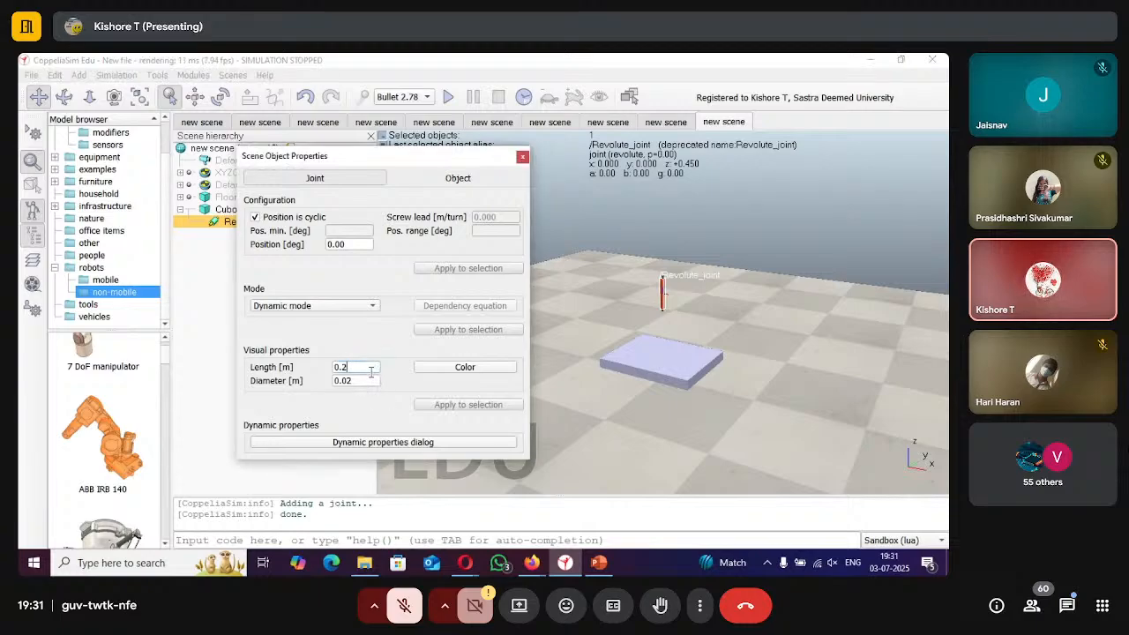
pyautogui.write('2')
pyautogui.press('Return')
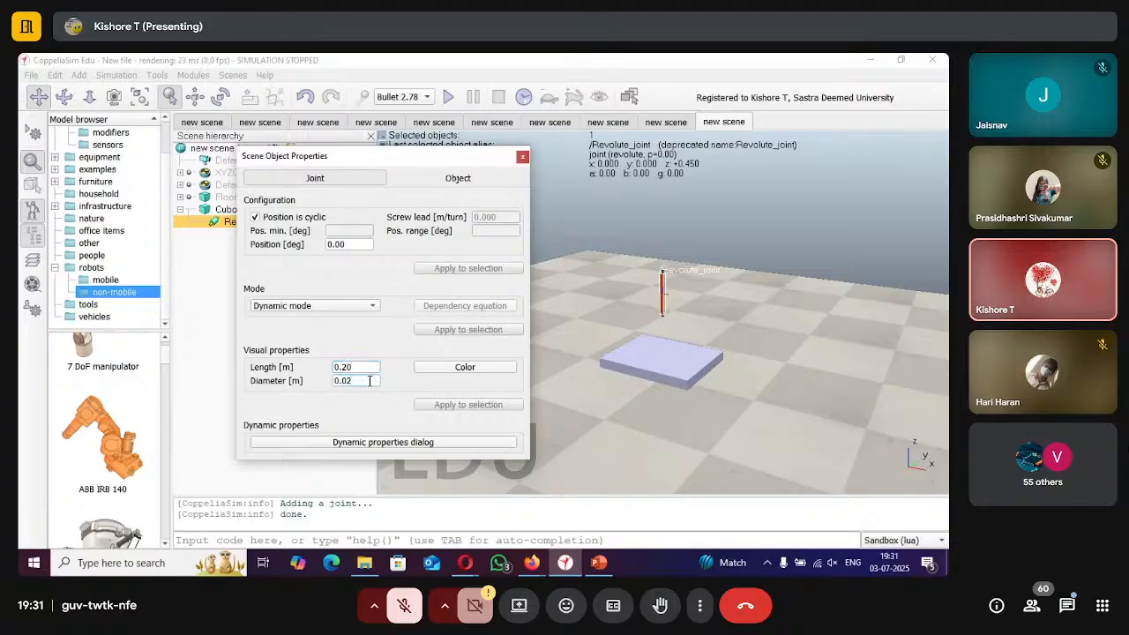
pyautogui.press('BackSpace')
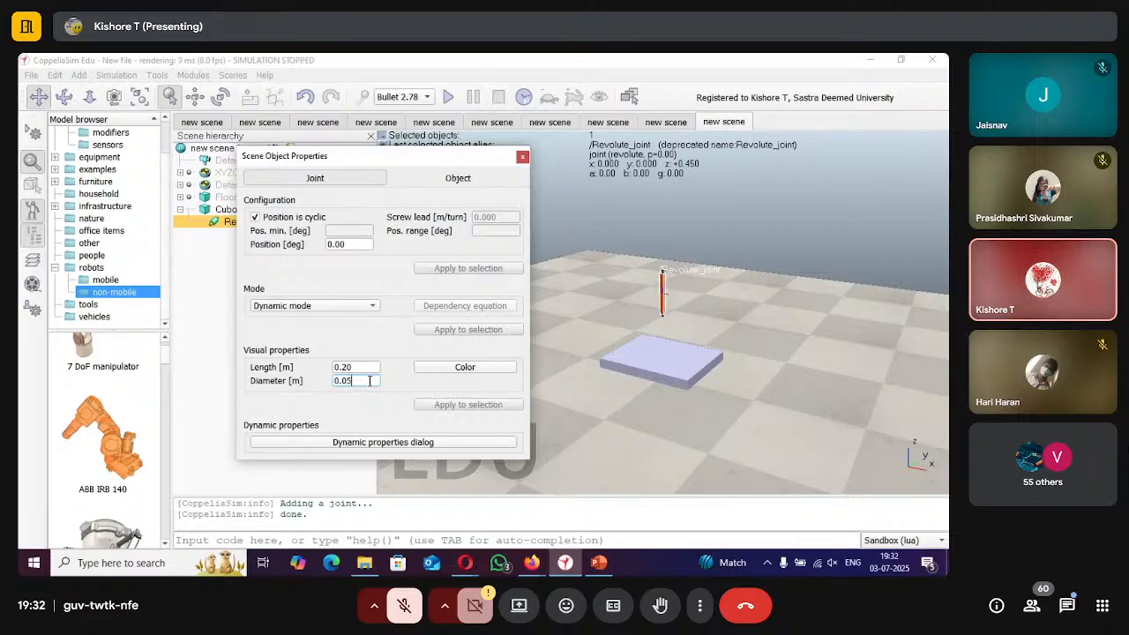
pyautogui.press('Return')
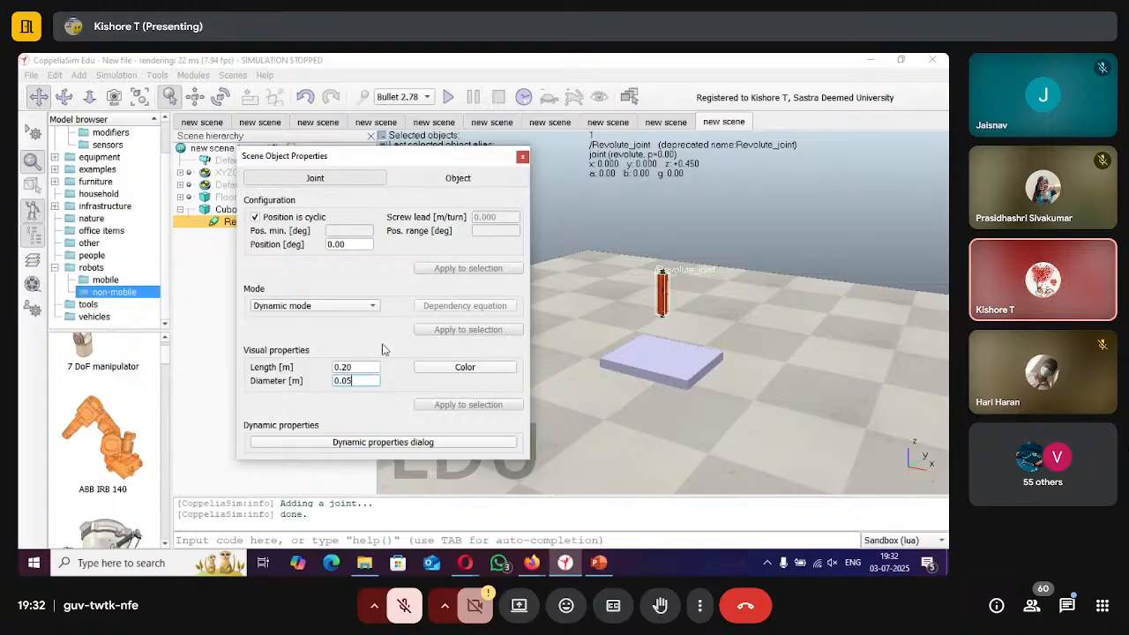
pyautogui.click(522, 157)
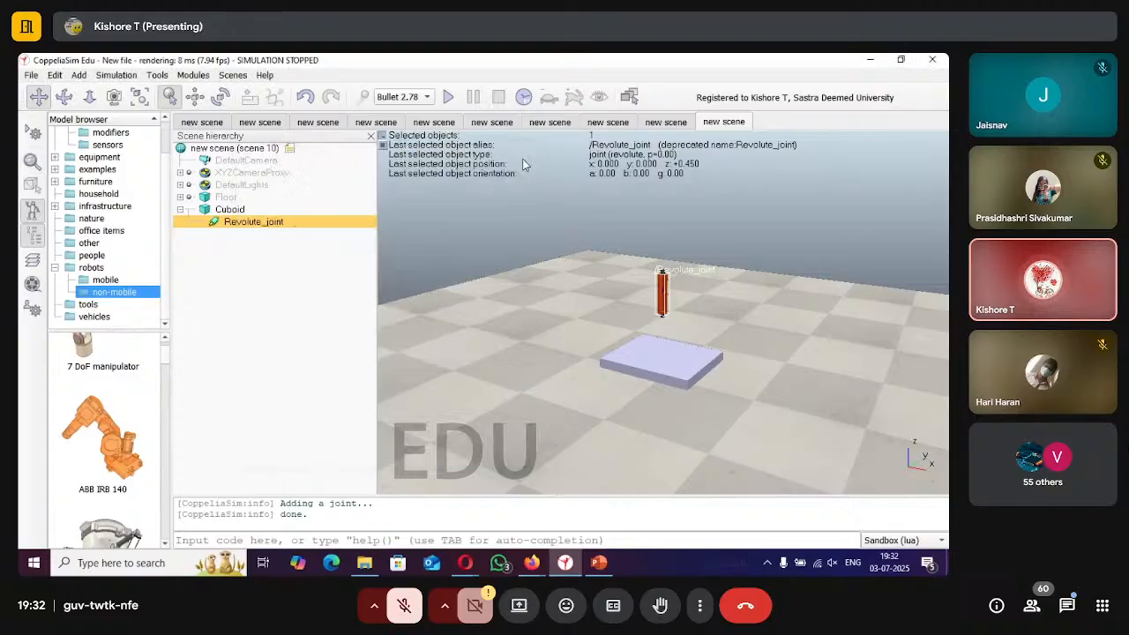
pyautogui.click(332, 357)
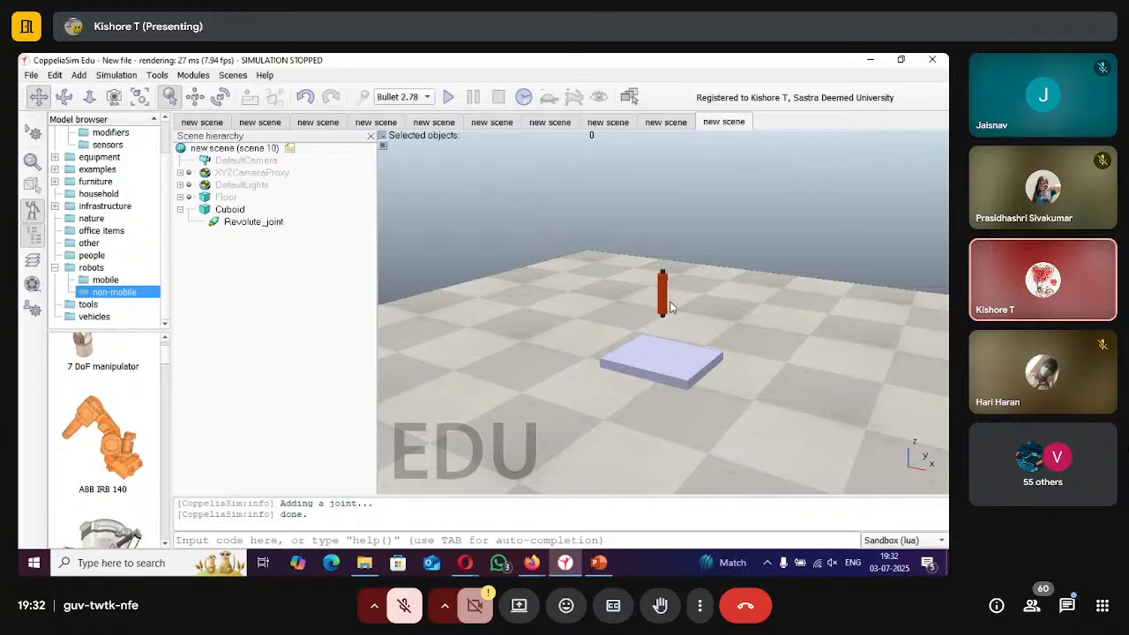
# Set the revolute joint's Z-coordinate to 0 m relative to the world.
pyautogui.click(195, 96)
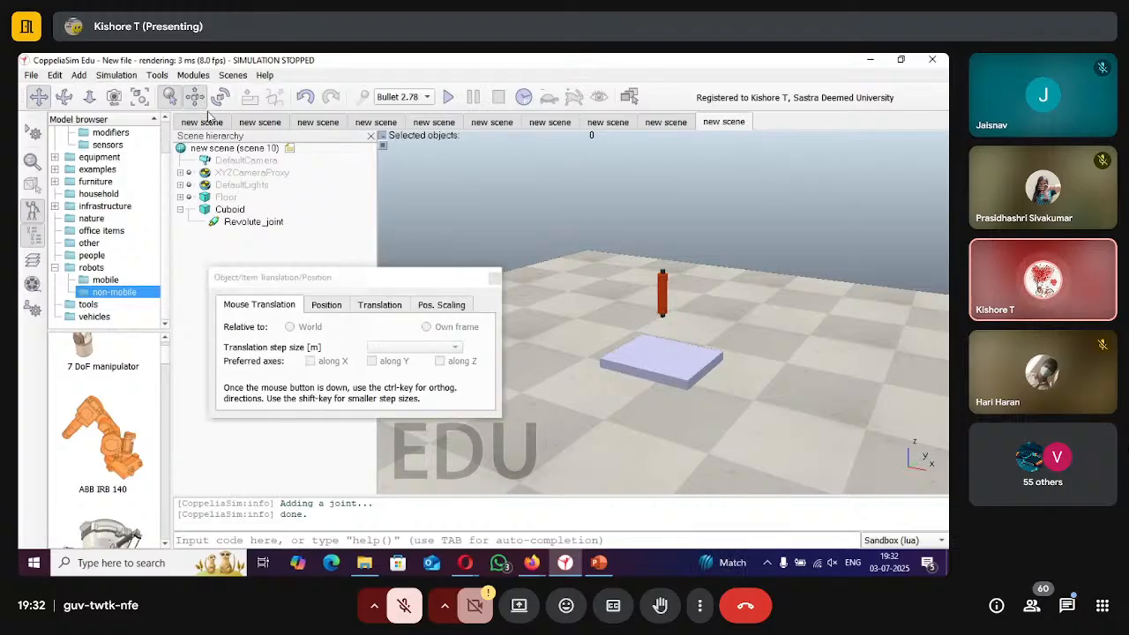
pyautogui.click(253, 222)
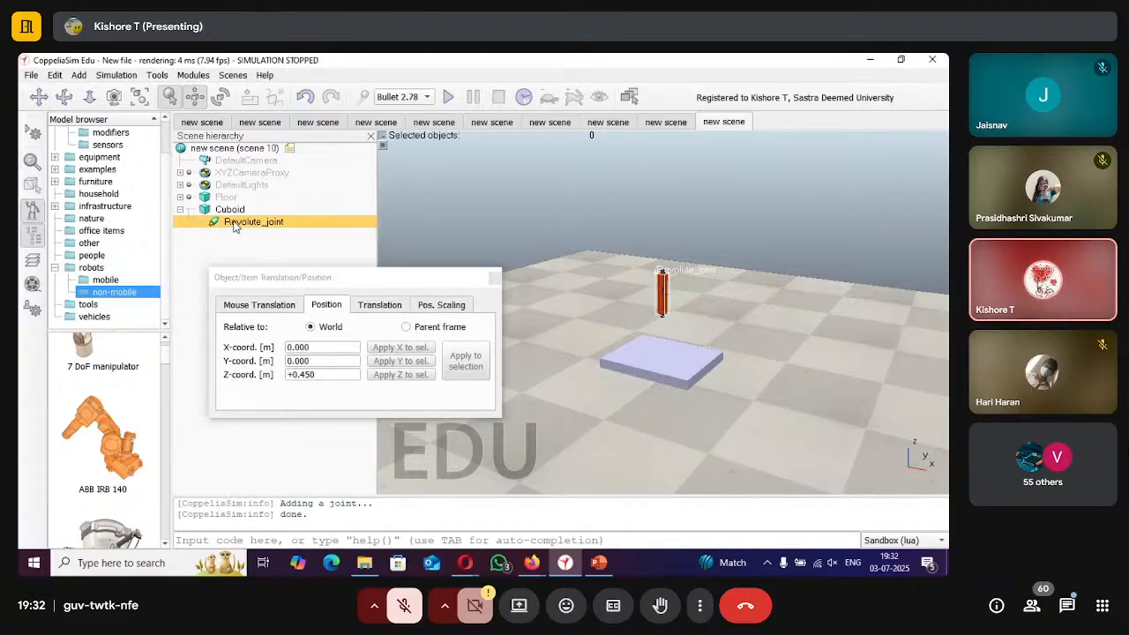
pyautogui.click(325, 374)
pyautogui.press('BackSpace')
pyautogui.press('BackSpace')
pyautogui.press('BackSpace')
pyautogui.press('BackSpace')
pyautogui.press('BackSpace')
pyautogui.press('BackSpace')
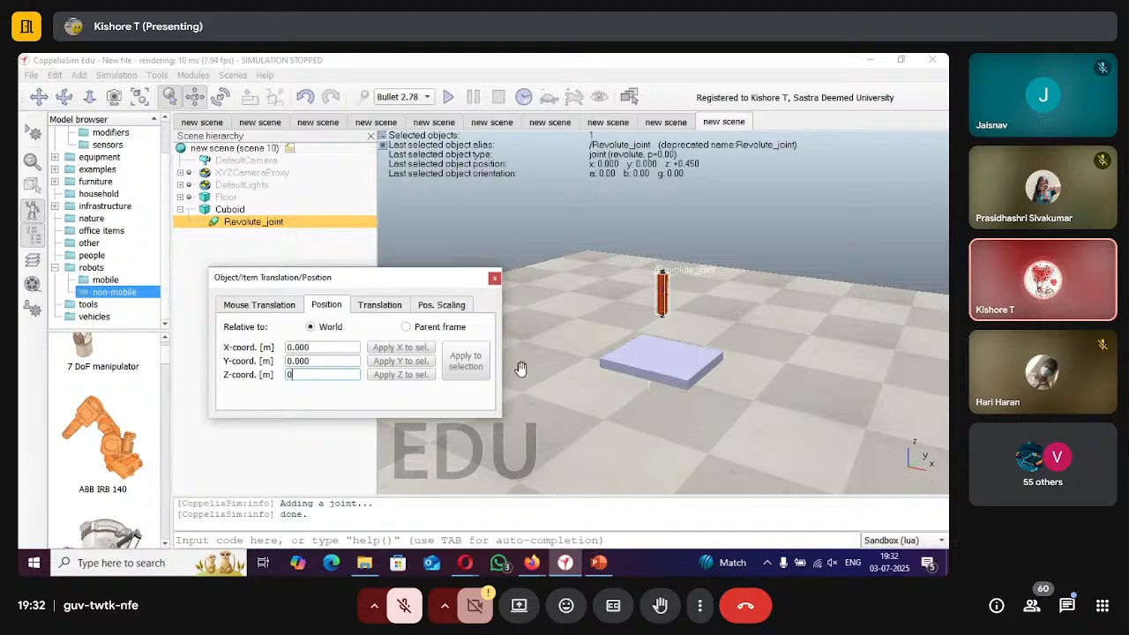
pyautogui.press('Return')
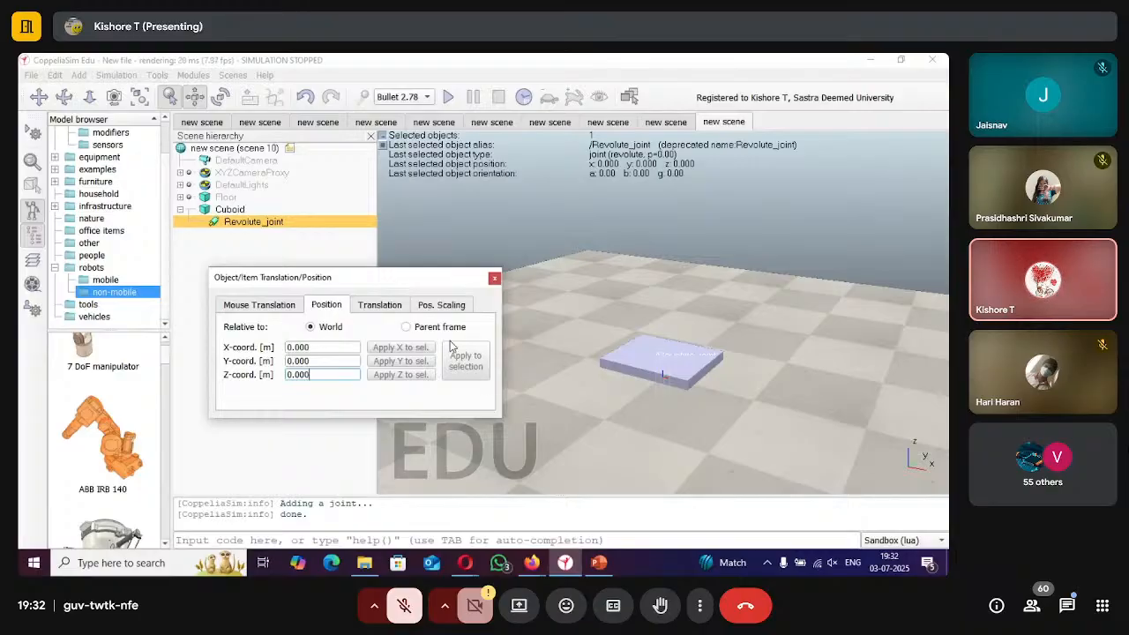
# Set the revolute joint's Z-coordinate to 0 m relative to its parent frame.
pyautogui.click(407, 327)
pyautogui.press('BackSpace')
pyautogui.press('BackSpace')
pyautogui.press('BackSpace')
pyautogui.press('BackSpace')
pyautogui.press('BackSpace')
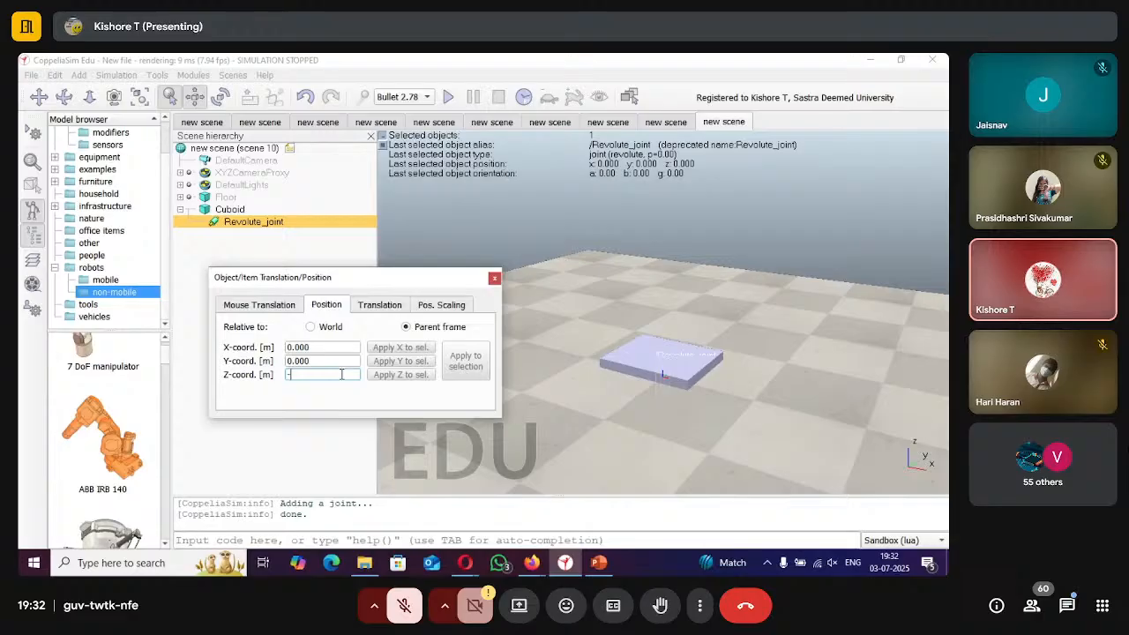
pyautogui.press('BackSpace')
pyautogui.write('0.')
# Set the revolute joint's Z-coordinate to 0.3 m relative to the world and close the position settings.
pyautogui.click(309, 326)
pyautogui.press('BackSpace')
pyautogui.press('BackSpace')
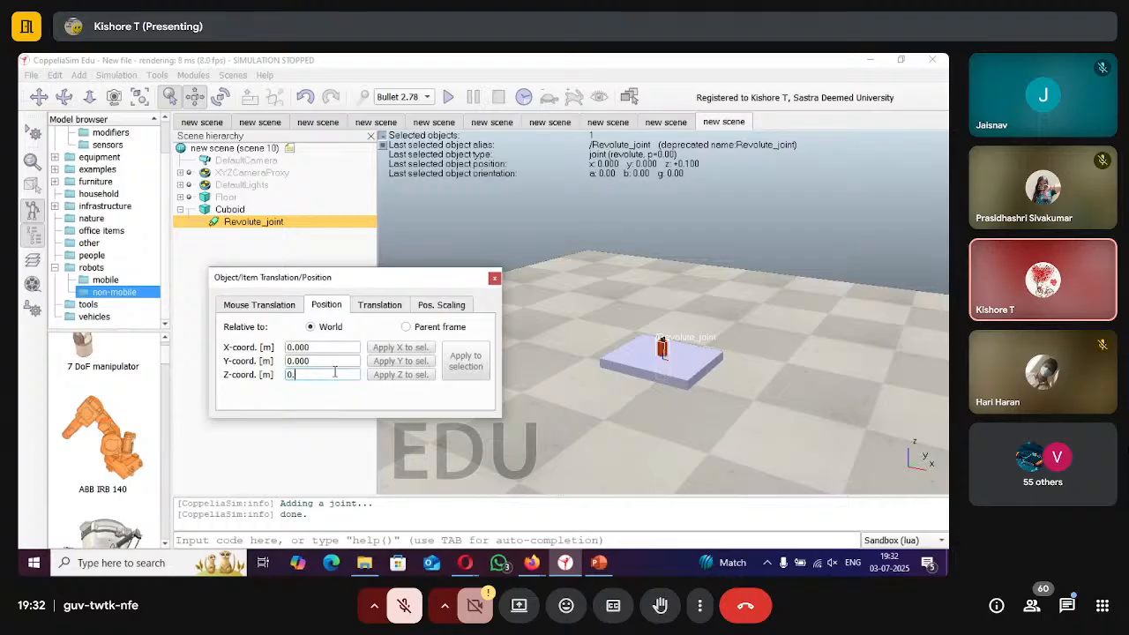
pyautogui.press('Return')
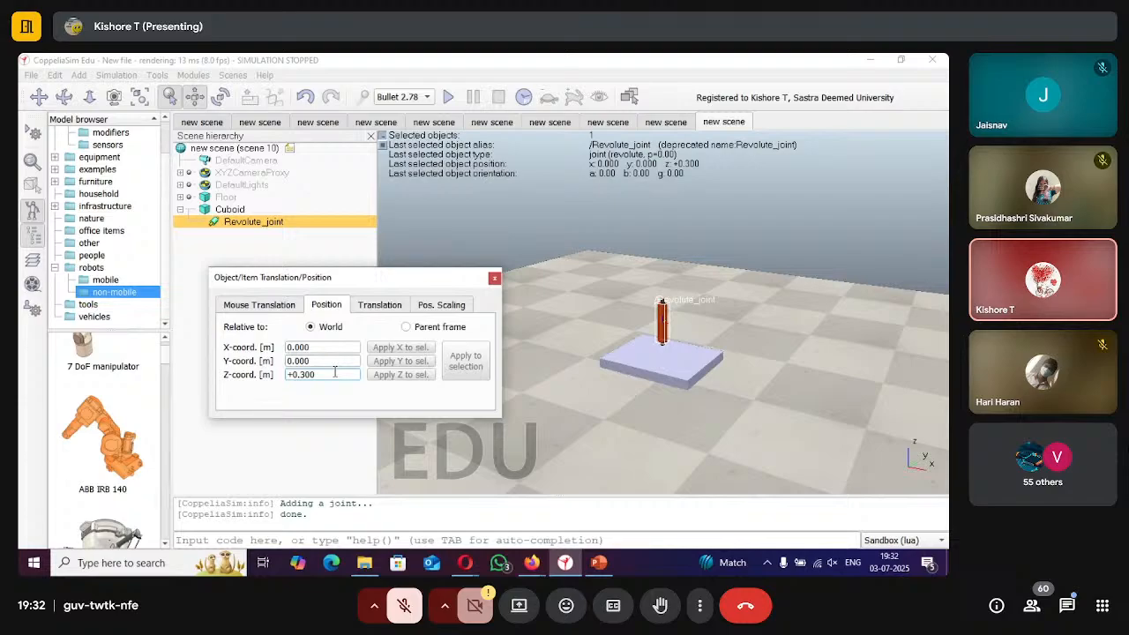
pyautogui.click(495, 279)
# Examine how the wheel joints are oriented in the four-wheeled vehicle's scene, and return to the new scene with the single joint.
pyautogui.click(434, 122)
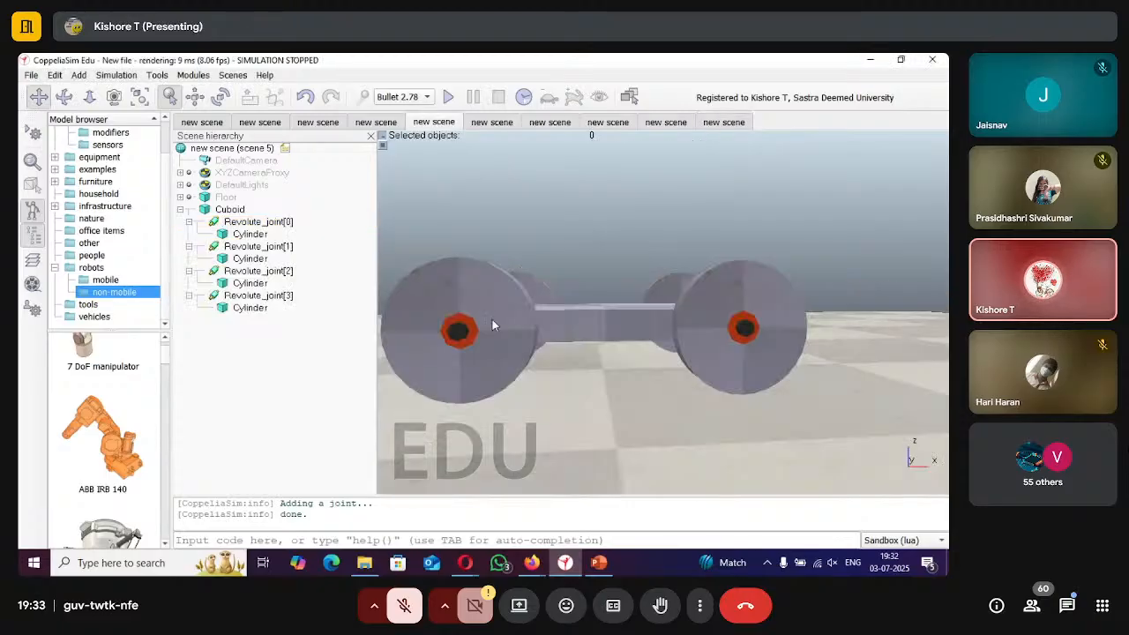
pyautogui.click(64, 97)
pyautogui.moveTo(652, 309); pyautogui.dragTo(455, 336)
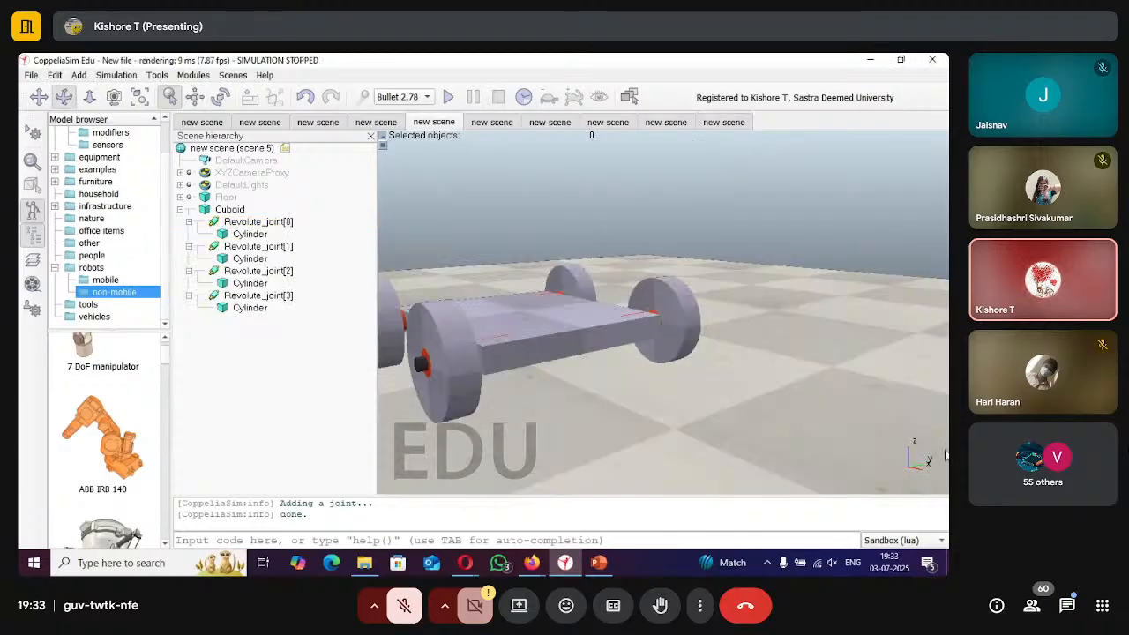
pyautogui.click(198, 99)
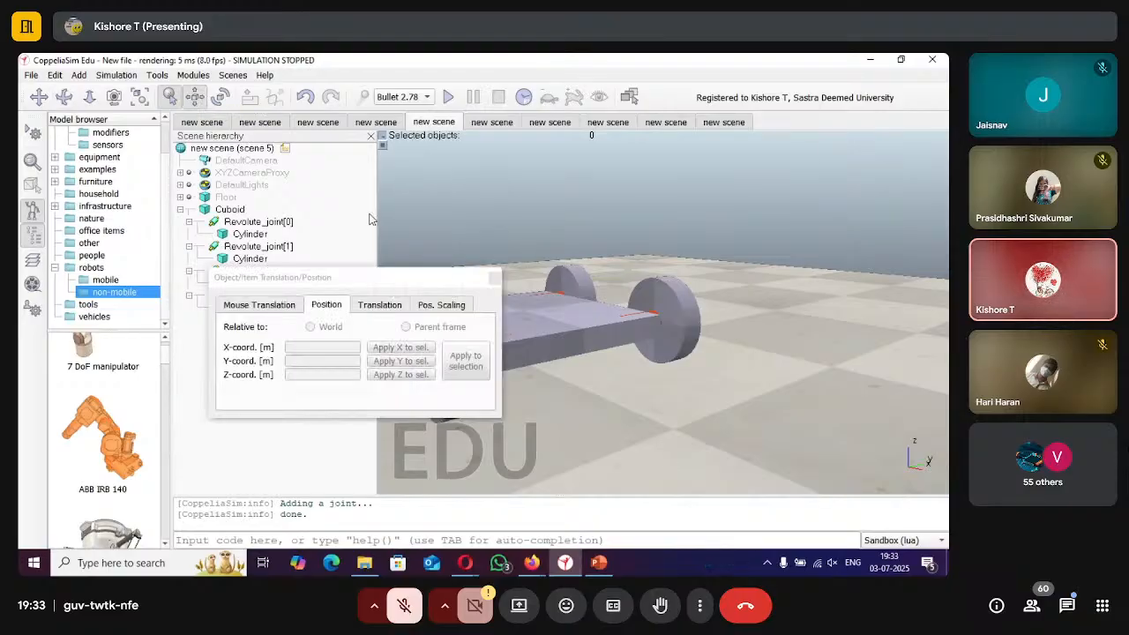
pyautogui.click(496, 277)
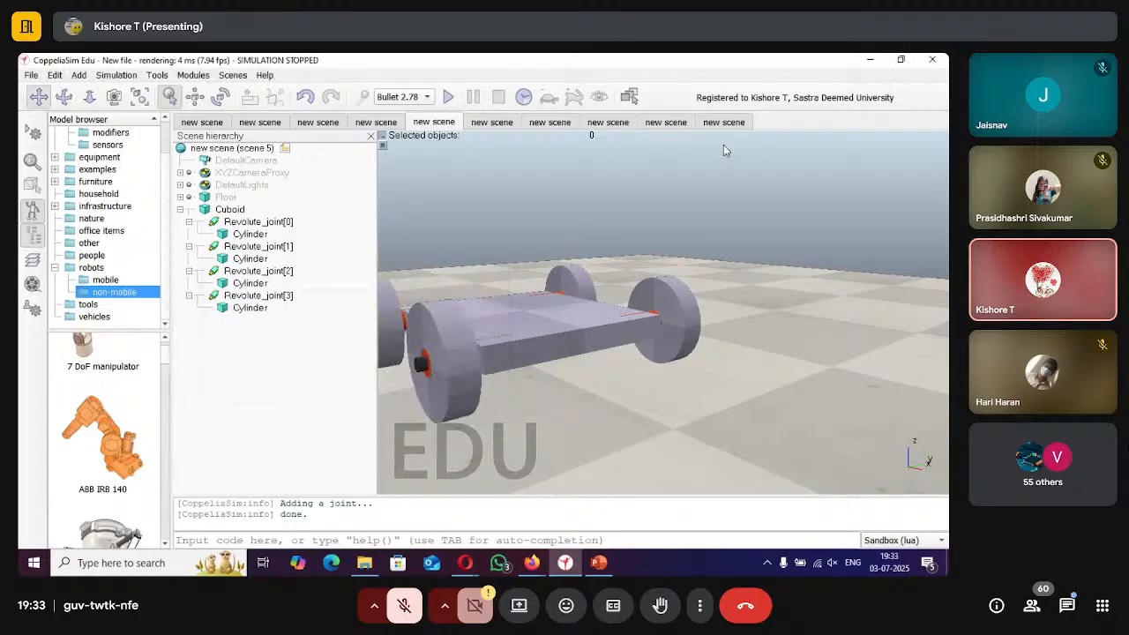
pyautogui.click(736, 126)
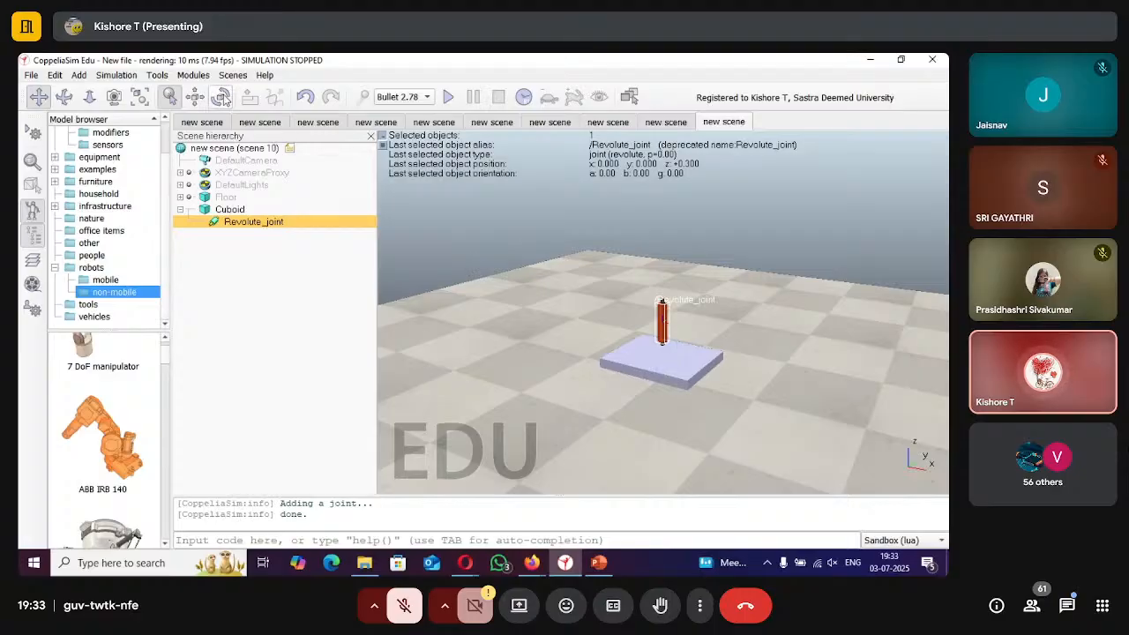
# Set the revolute joint's alpha orientation to 90 degrees relative to the world, close the orientation settings and deselect the joint.
pyautogui.click(224, 99)
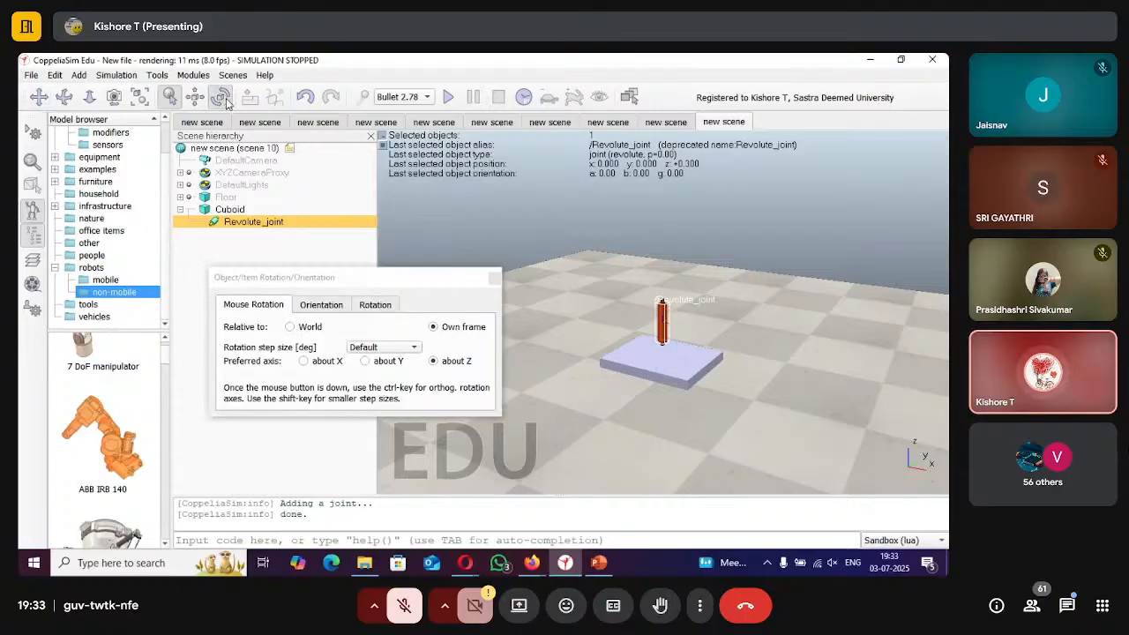
pyautogui.click(341, 306)
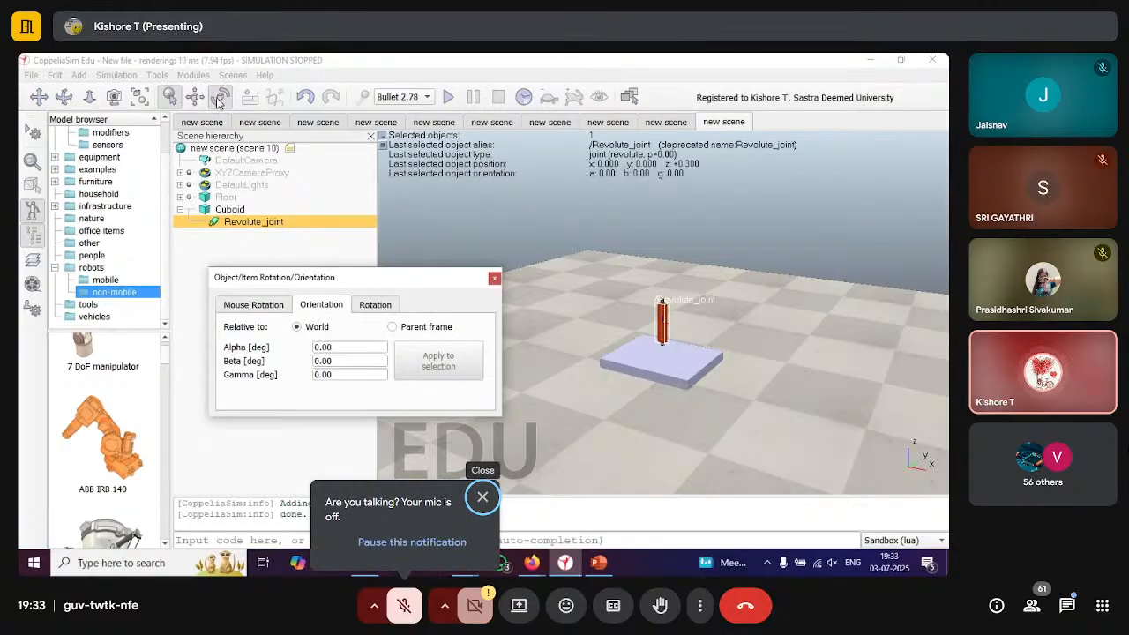
pyautogui.click(346, 347)
pyautogui.press('BackSpace')
pyautogui.press('BackSpace')
pyautogui.press('BackSpace')
pyautogui.press('BackSpace')
pyautogui.write('90')
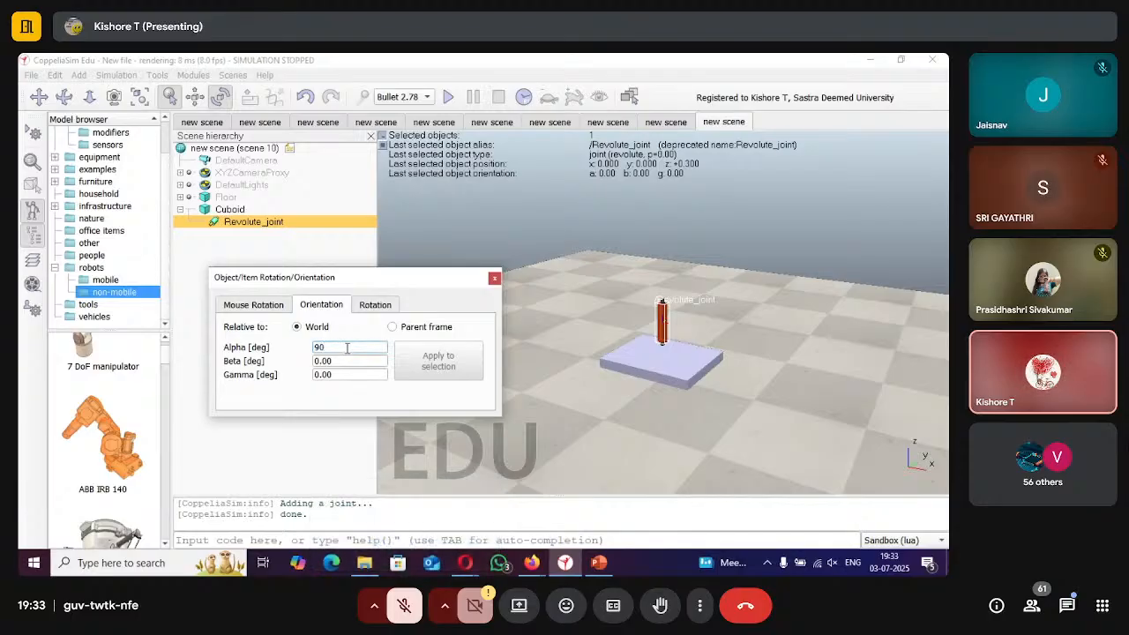
pyautogui.press('Return')
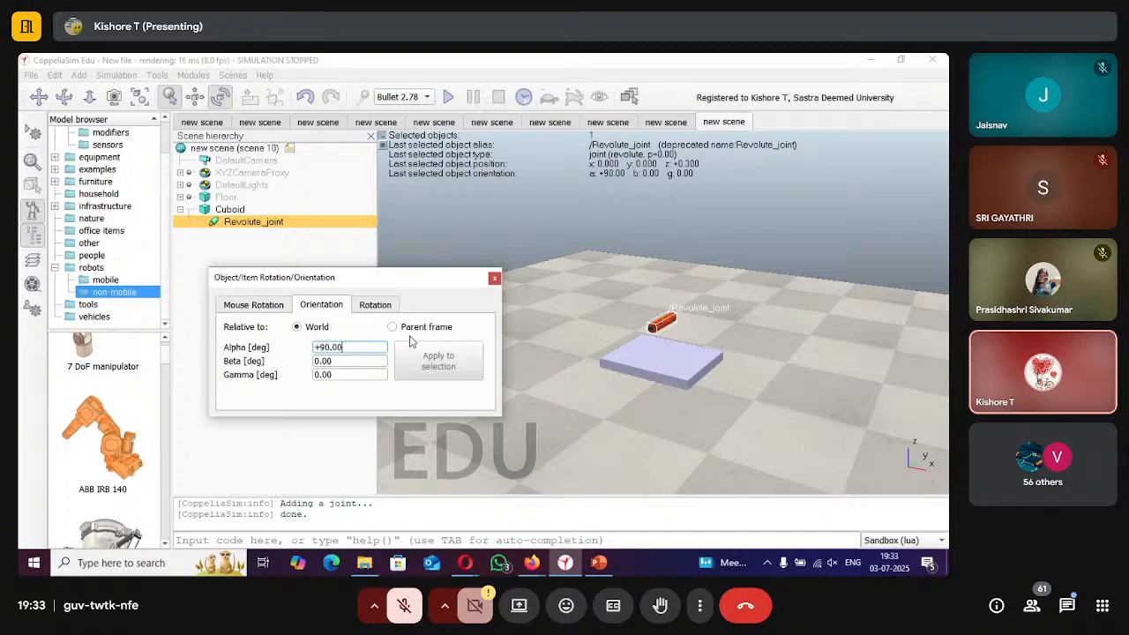
pyautogui.click(493, 277)
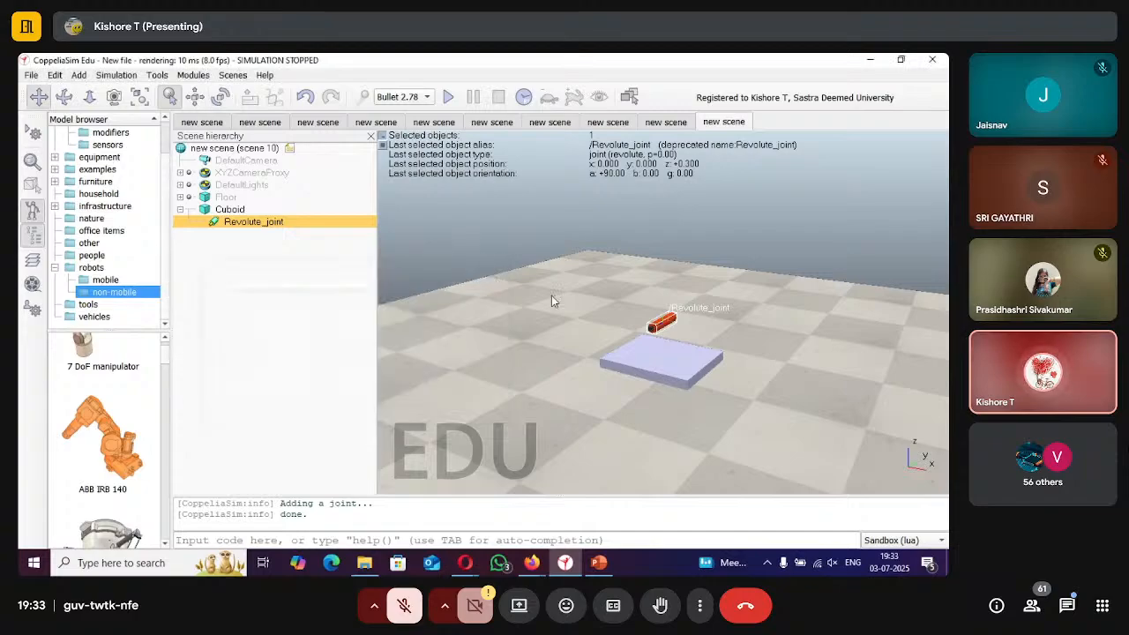
pyautogui.click(530, 370)
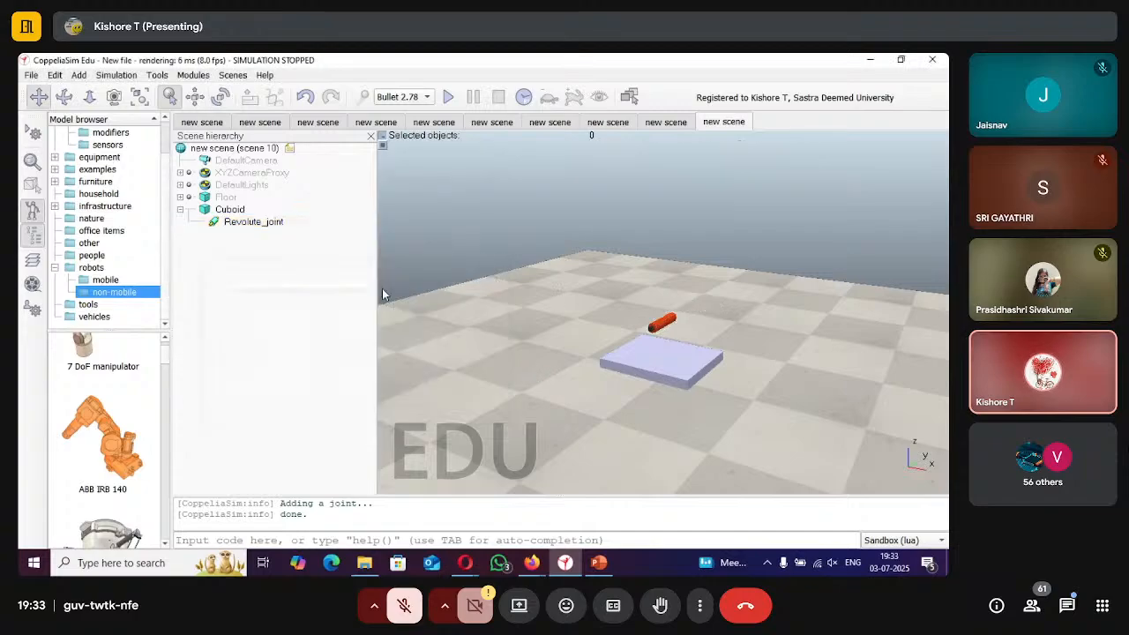
# Set the rotated revolute joint's Z-coordinate to 0 m relative to the world.
pyautogui.click(251, 224)
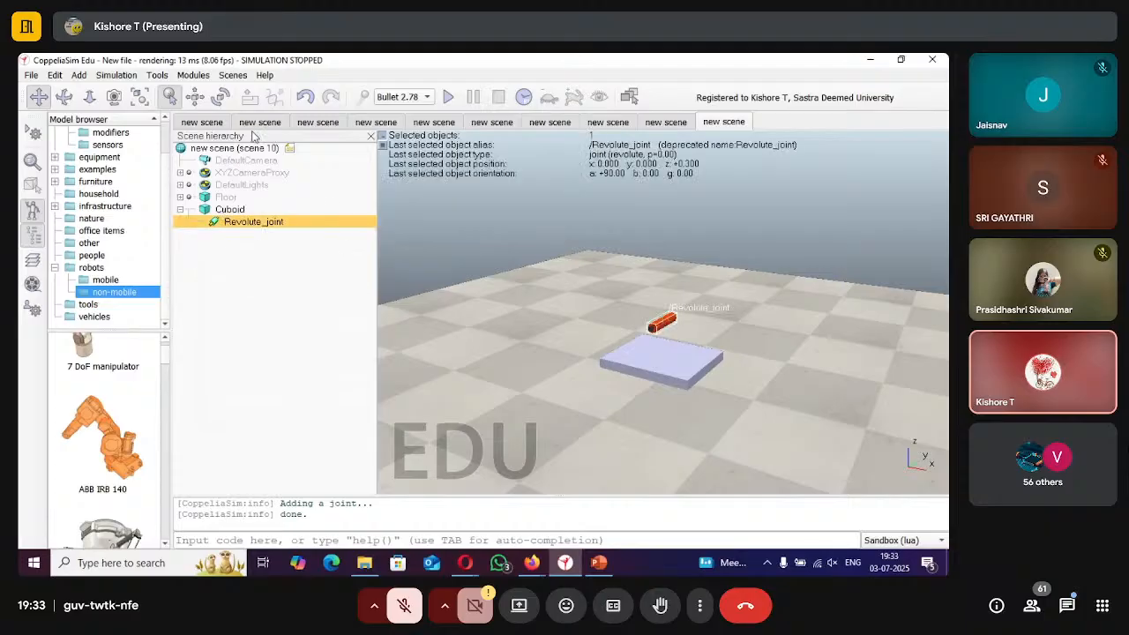
pyautogui.click(195, 97)
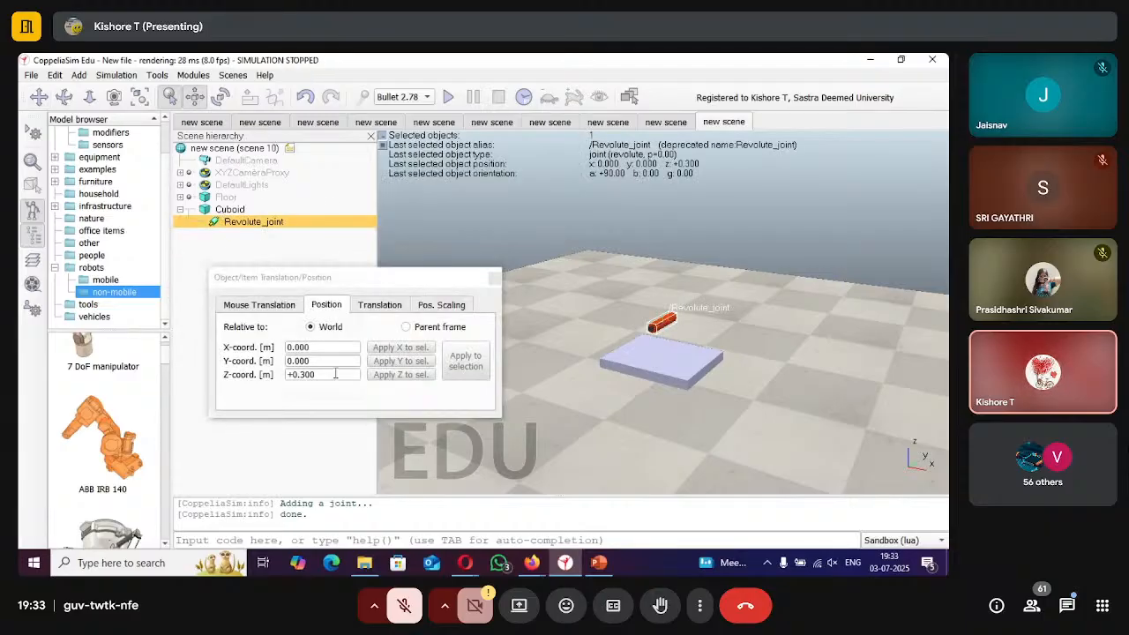
pyautogui.click(335, 374)
pyautogui.press('BackSpace')
pyautogui.press('BackSpace')
pyautogui.press('BackSpace')
pyautogui.press('BackSpace')
pyautogui.press('BackSpace')
pyautogui.press('BackSpace')
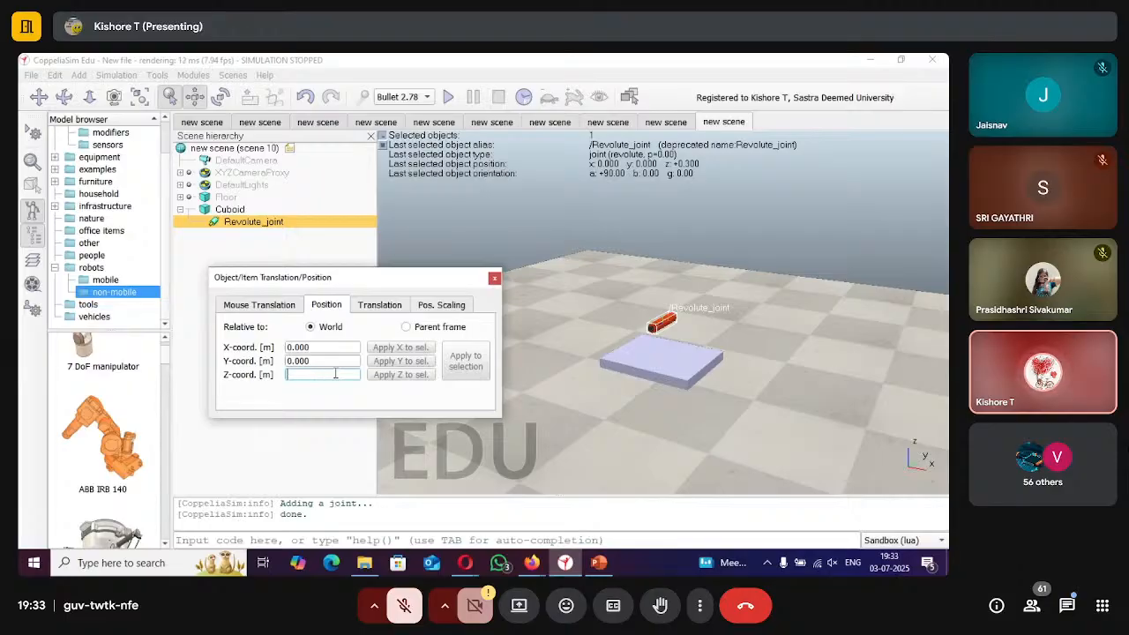
pyautogui.write('0')
pyautogui.press('Return')
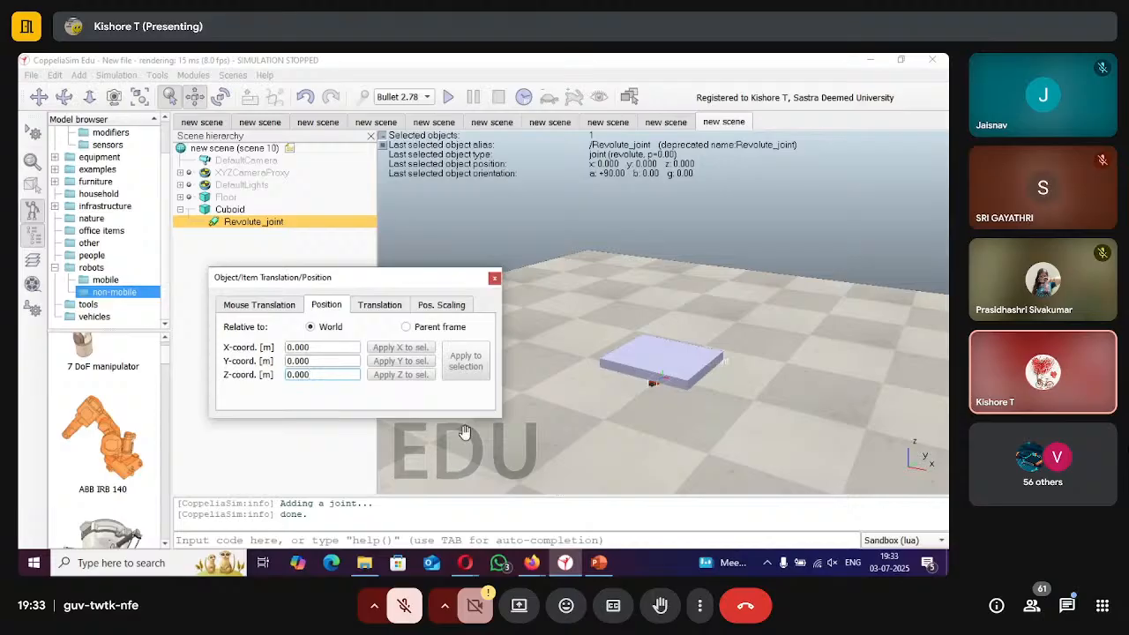
# Set the rotated revolute joint's Z-coordinate to 0 m relative to its parent frame and close the position settings.
pyautogui.click(410, 328)
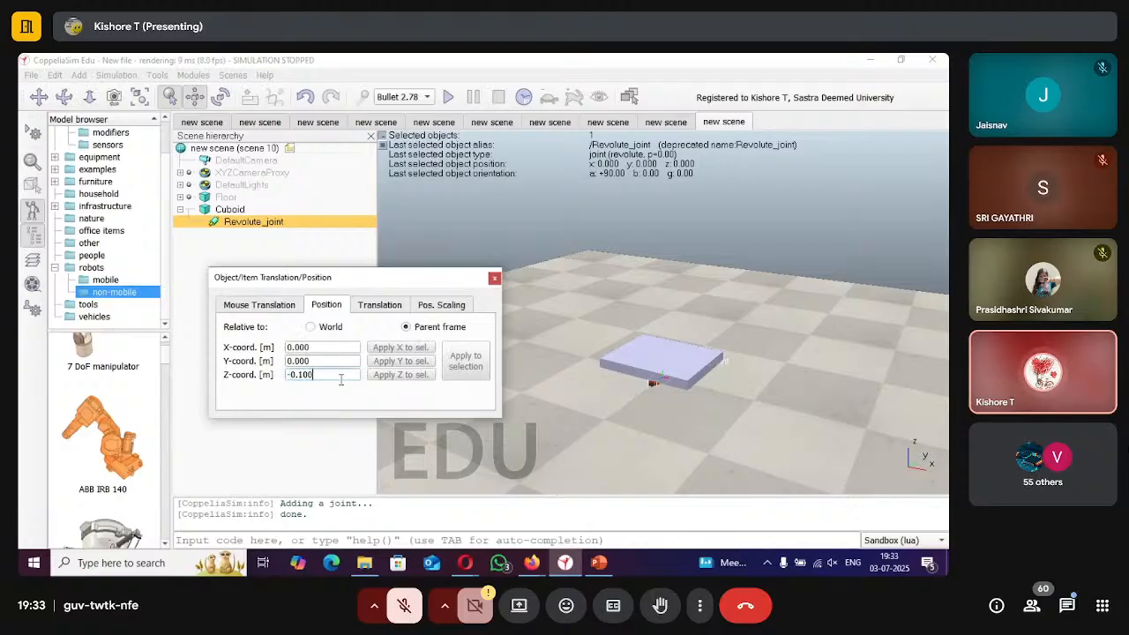
pyautogui.press('BackSpace')
pyautogui.press('BackSpace')
pyautogui.press('BackSpace')
pyautogui.press('BackSpace')
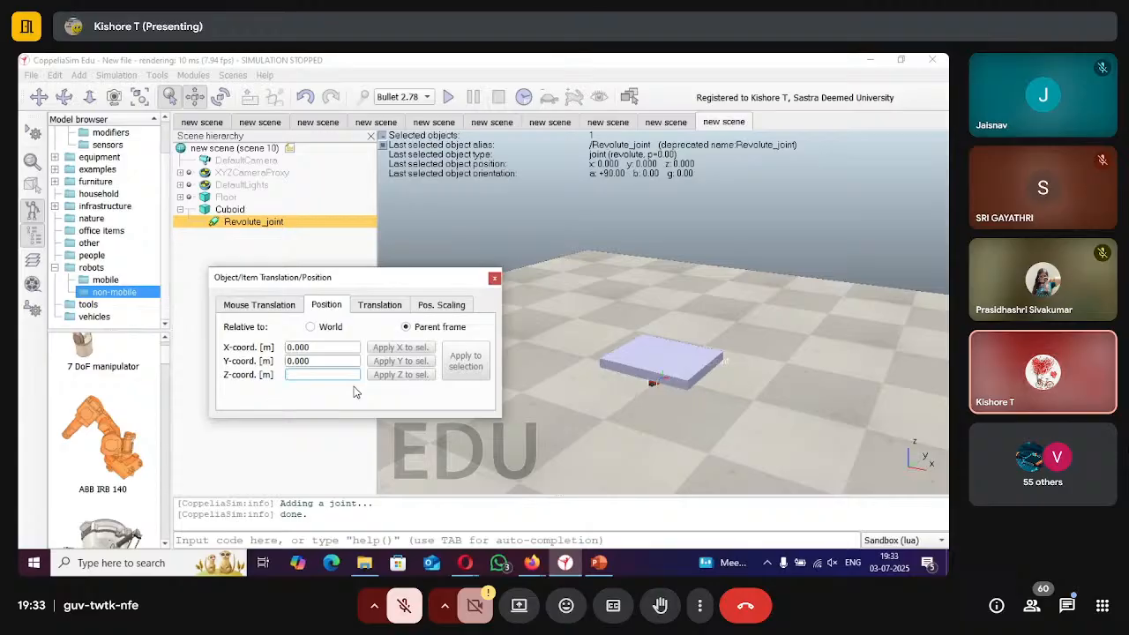
pyautogui.write('0')
pyautogui.press('Return')
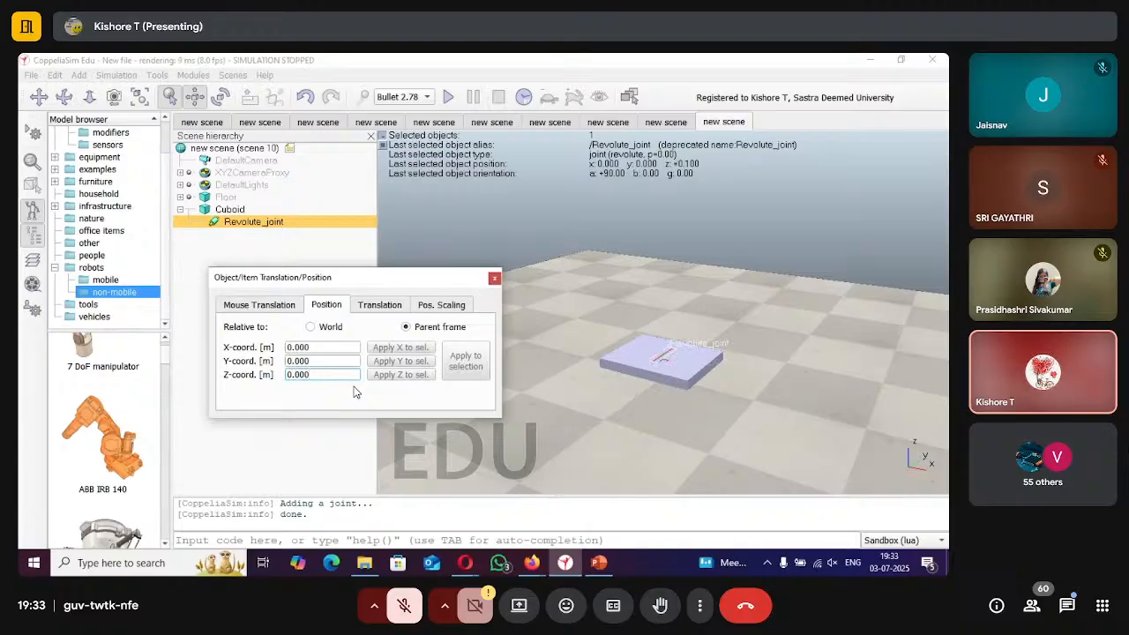
pyautogui.click(494, 279)
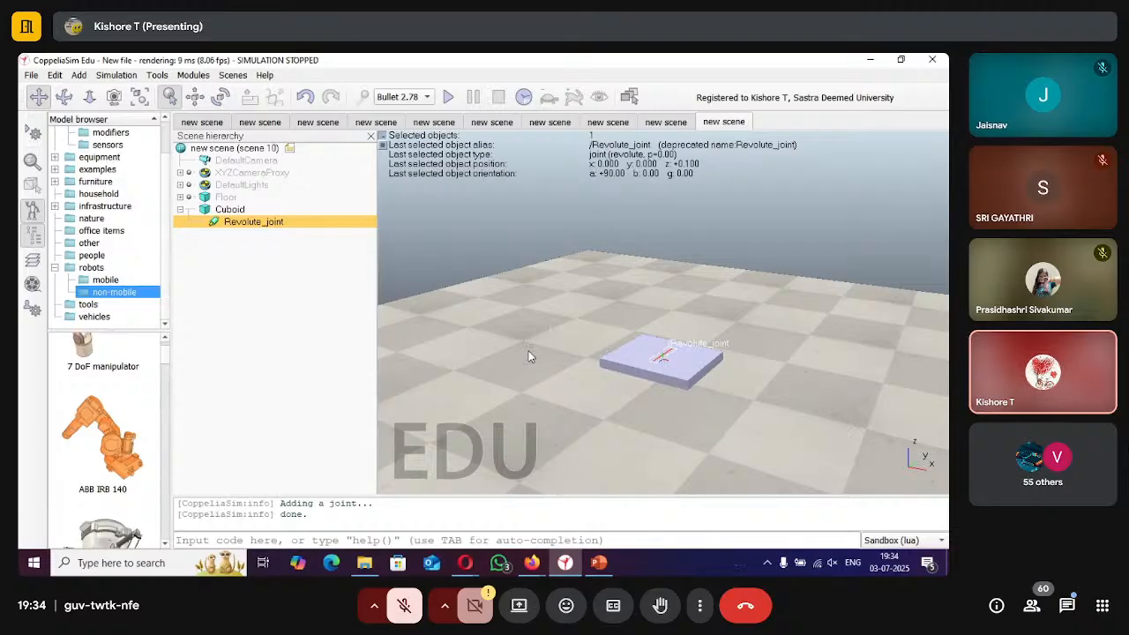
# Try an X-coordinate of 0.2 m relative to the parent frame for the revolute joint.
pyautogui.click(195, 96)
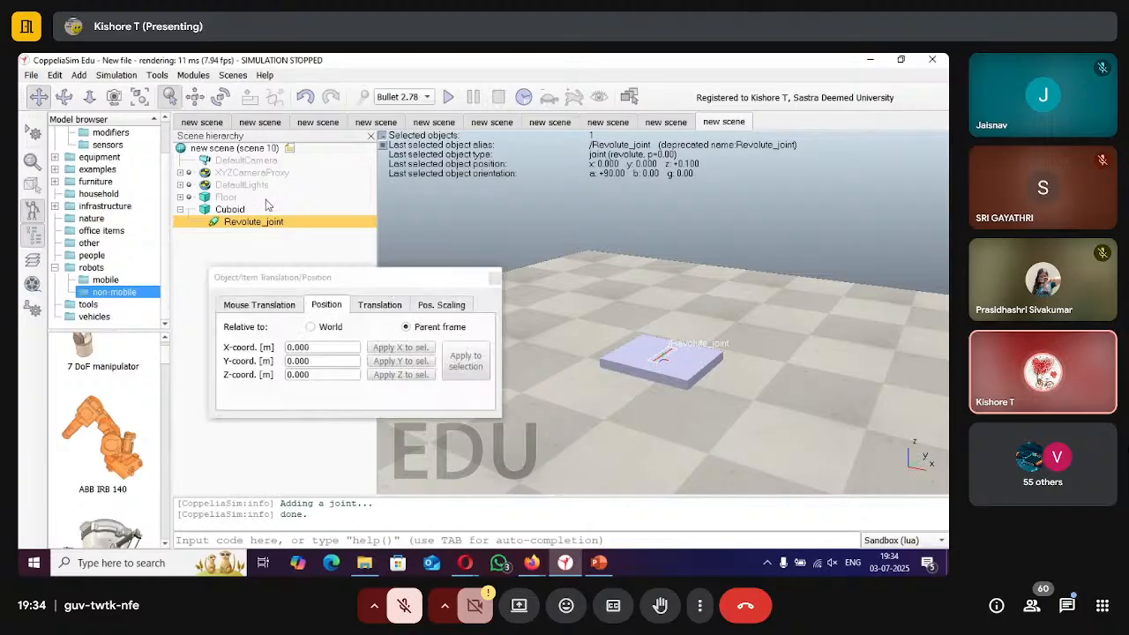
pyautogui.click(312, 347)
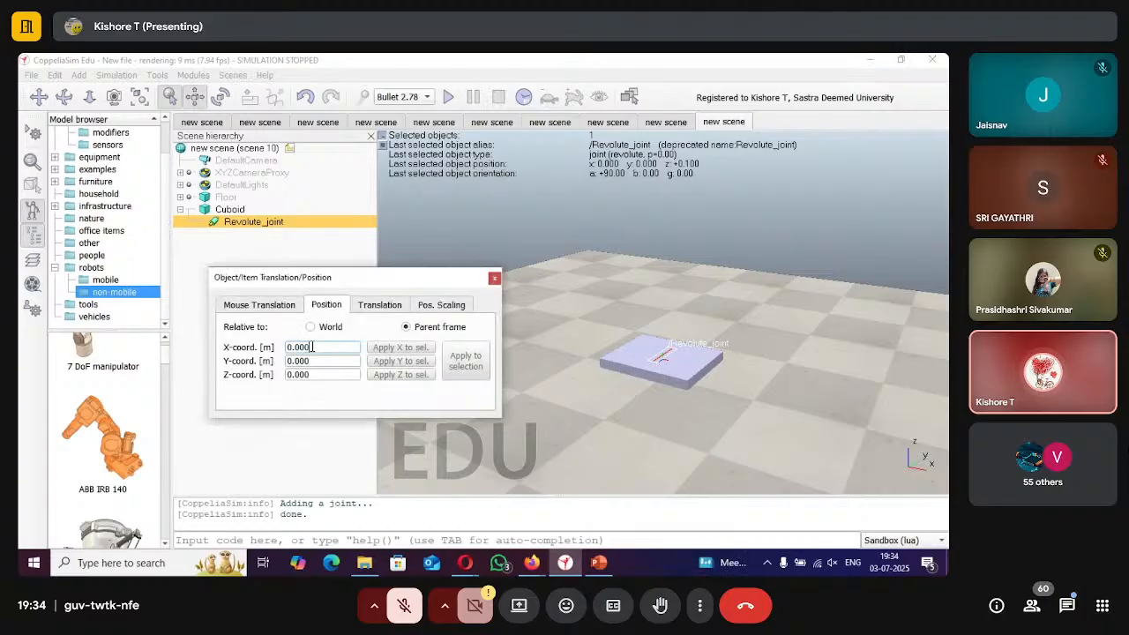
pyautogui.press('BackSpace')
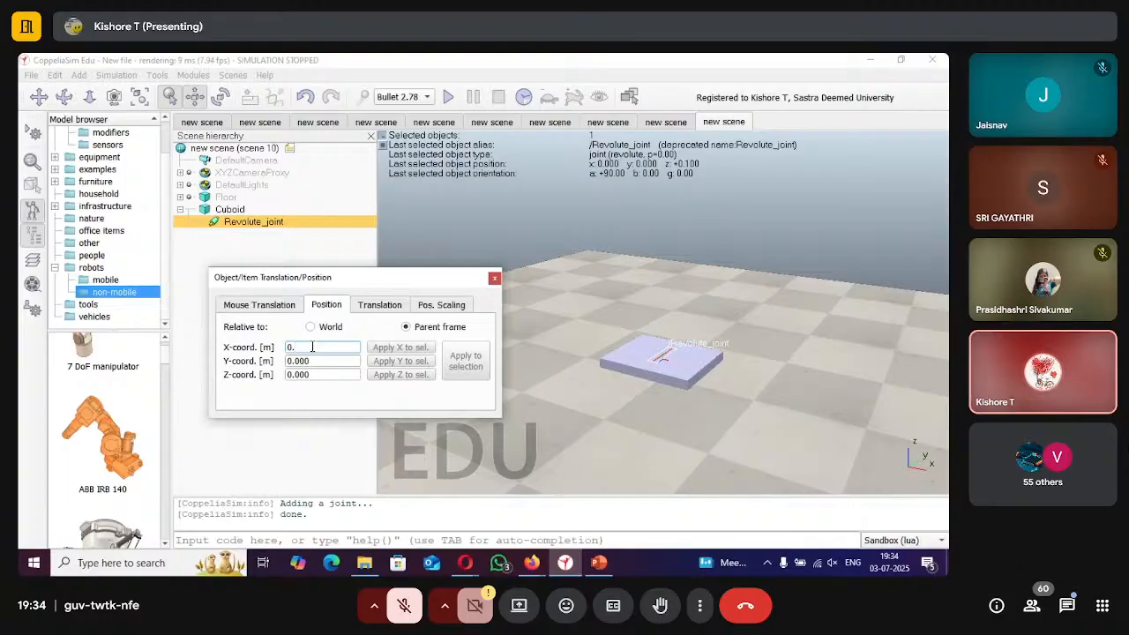
pyautogui.write('2')
pyautogui.press('Return')
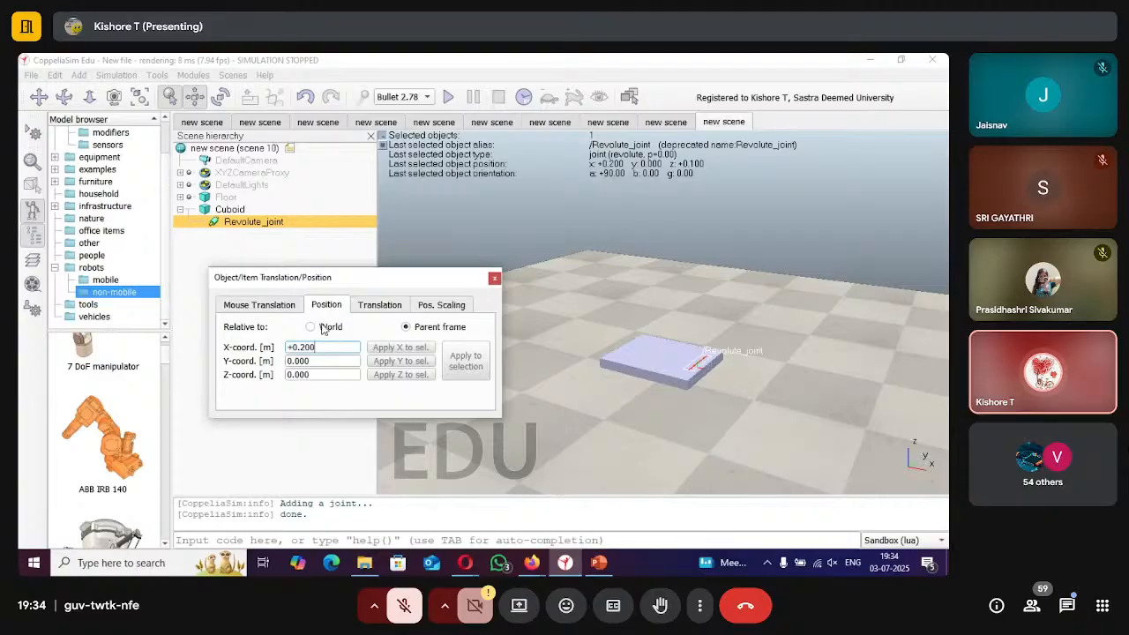
# Set the revolute joint's X-coordinate to -0.2 m relative to its parent frame.
pyautogui.press('BackSpace')
pyautogui.press('BackSpace')
pyautogui.press('BackSpace')
pyautogui.press('BackSpace')
pyautogui.press('BackSpace')
pyautogui.press('BackSpace')
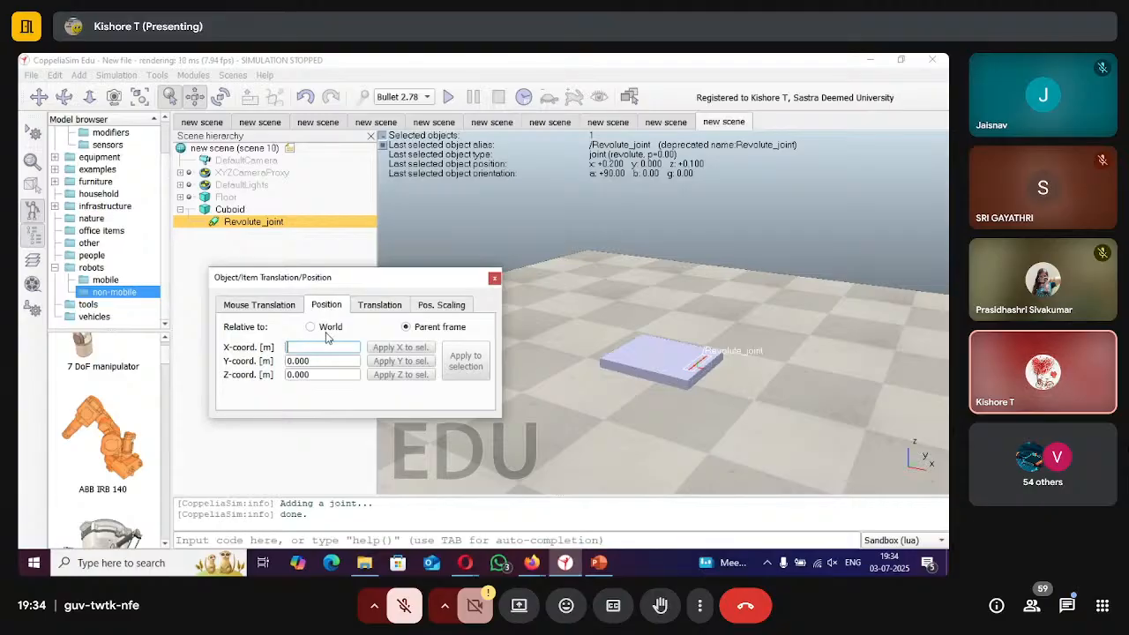
pyautogui.write('-0m')
pyautogui.press('BackSpace')
pyautogui.press('BackSpace')
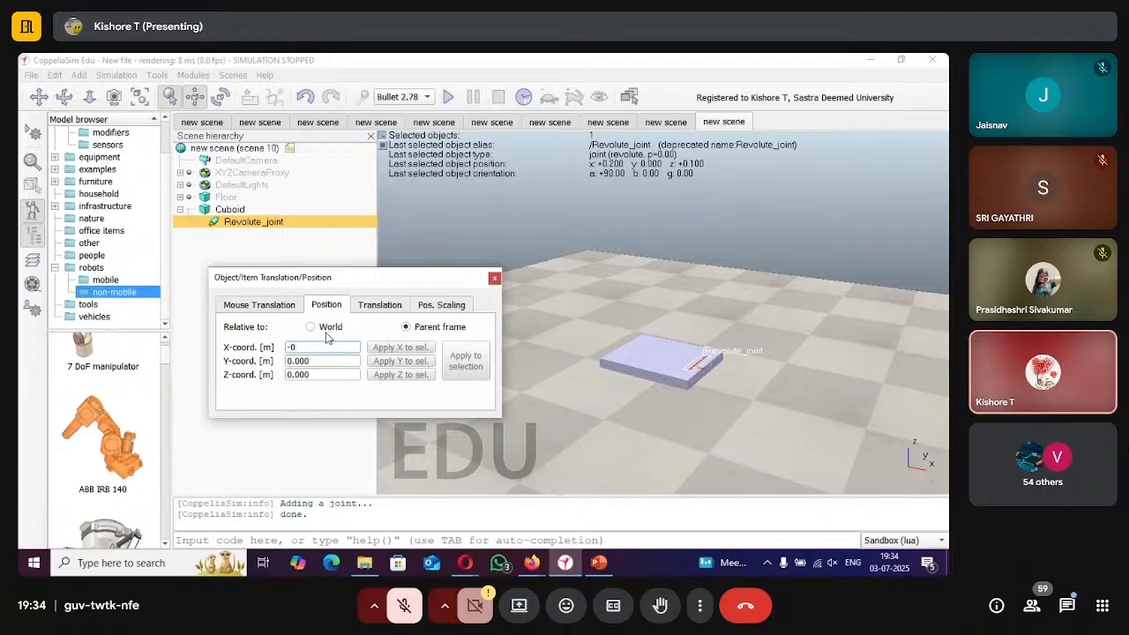
pyautogui.write('.2')
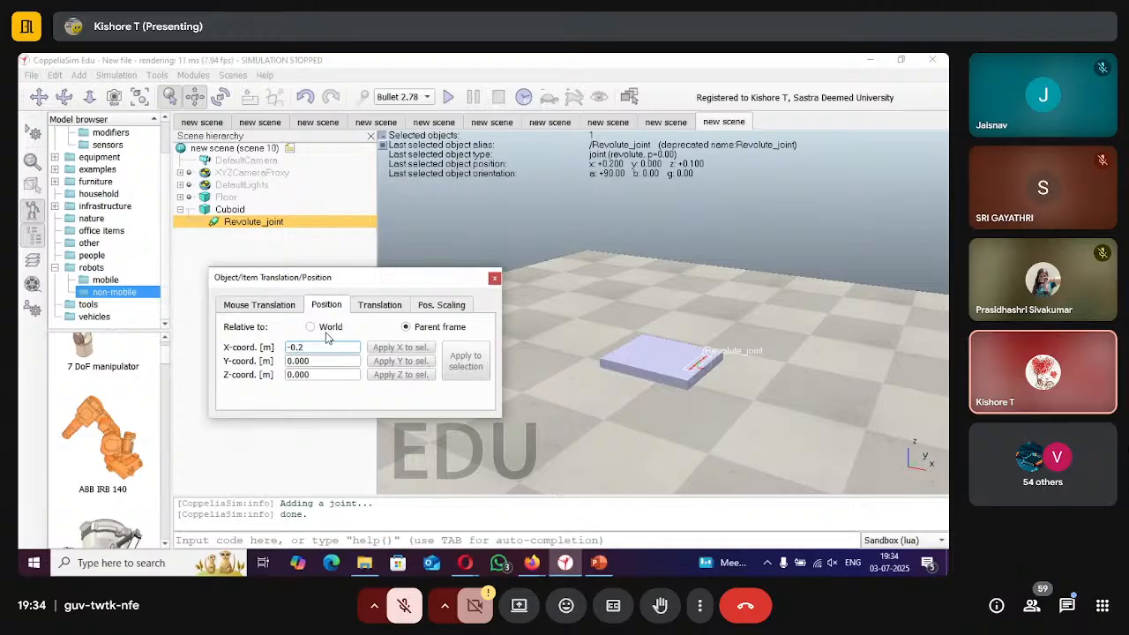
pyautogui.press('Return')
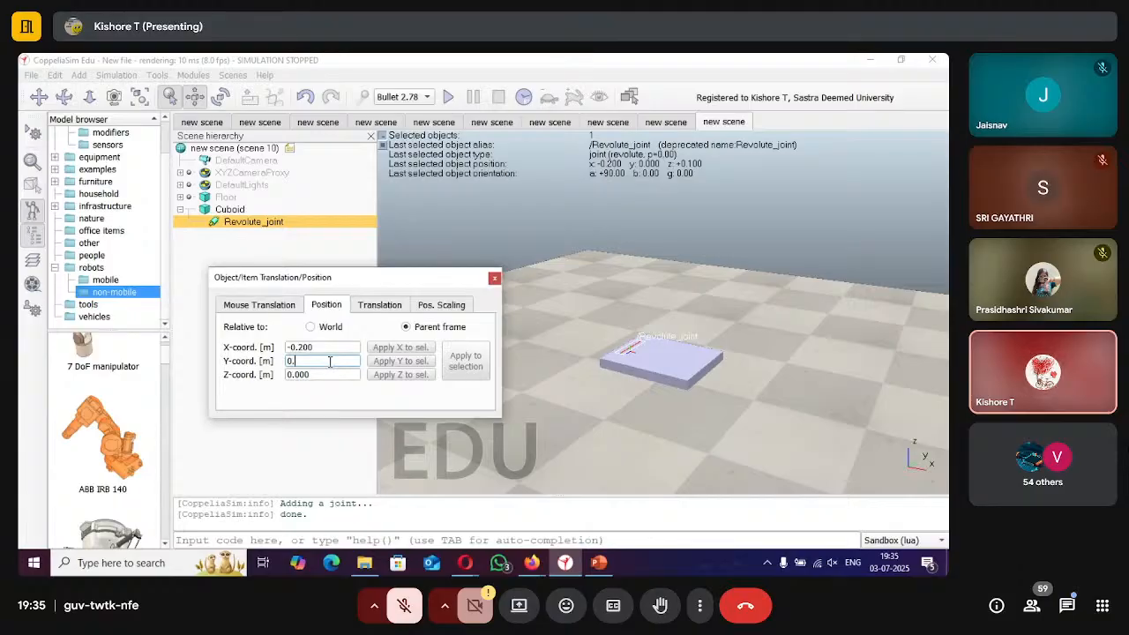
# Set the revolute joint's Y-coordinate first to 0.1 m and finally to -0.2 m relative to its parent frame, and close the position settings.
pyautogui.write('1')
pyautogui.press('Return')
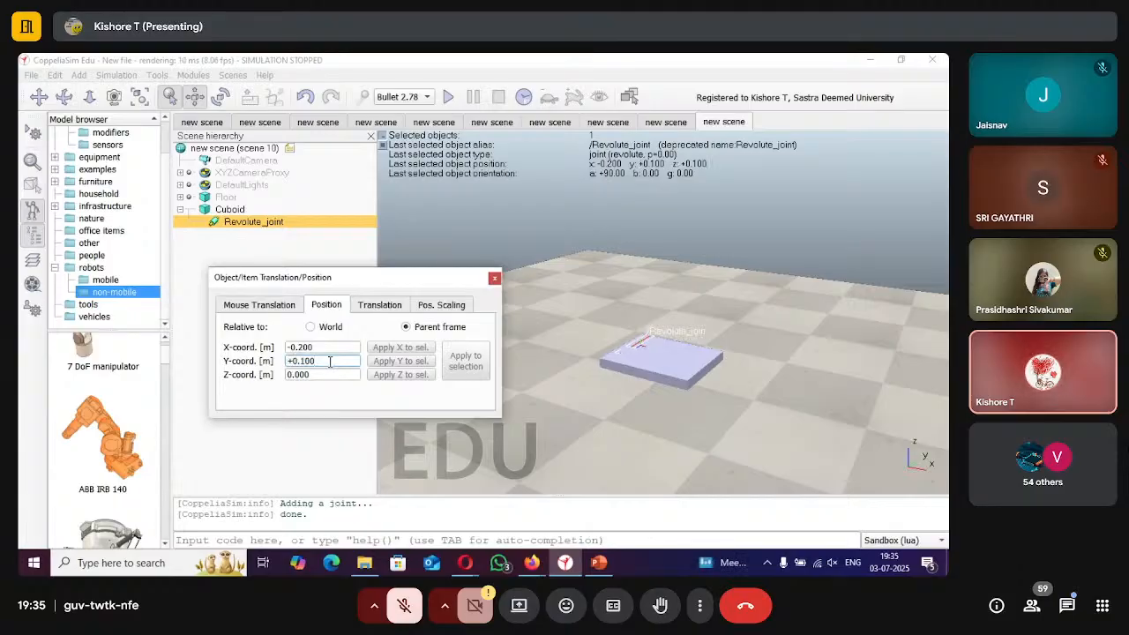
pyautogui.press('BackSpace')
pyautogui.press('BackSpace')
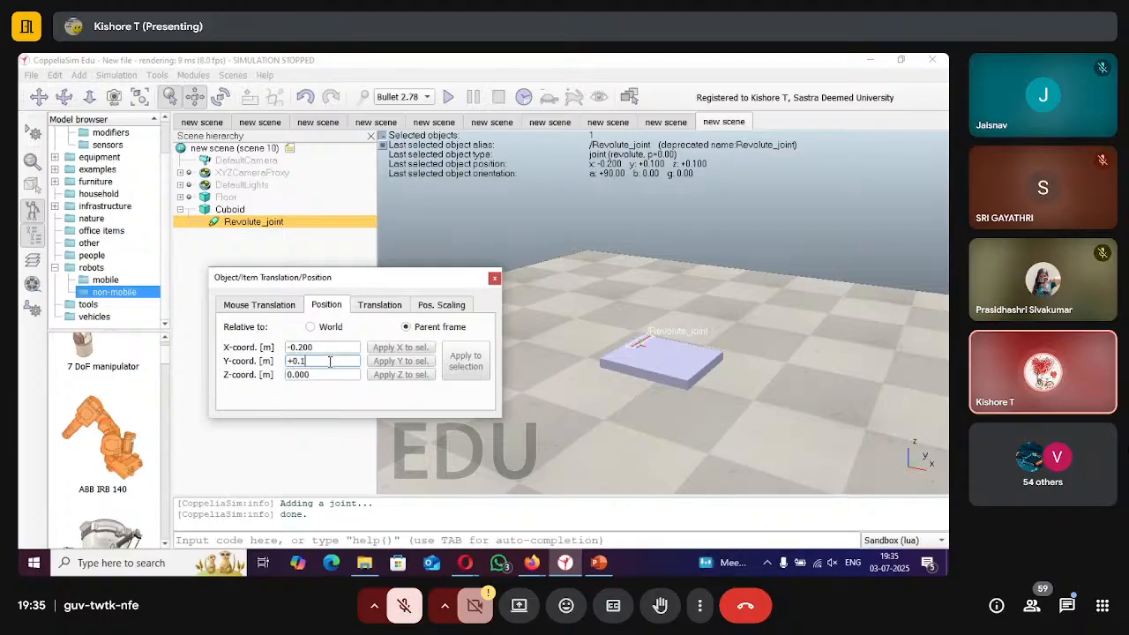
pyautogui.press('BackSpace')
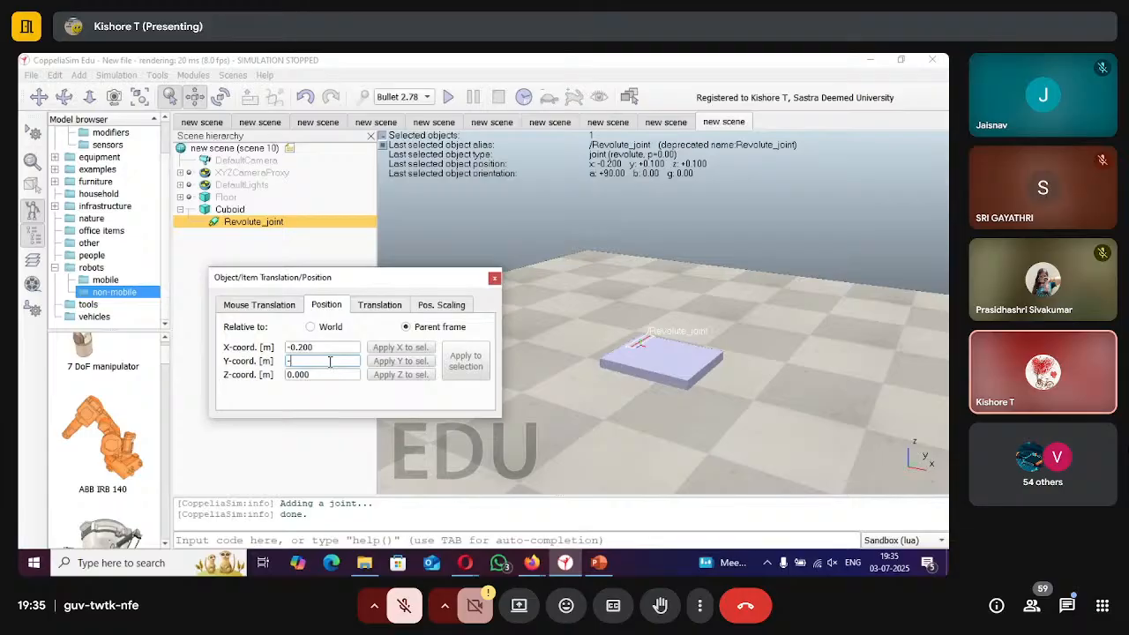
pyautogui.press('BackSpace')
pyautogui.write('00')
pyautogui.press('Return')
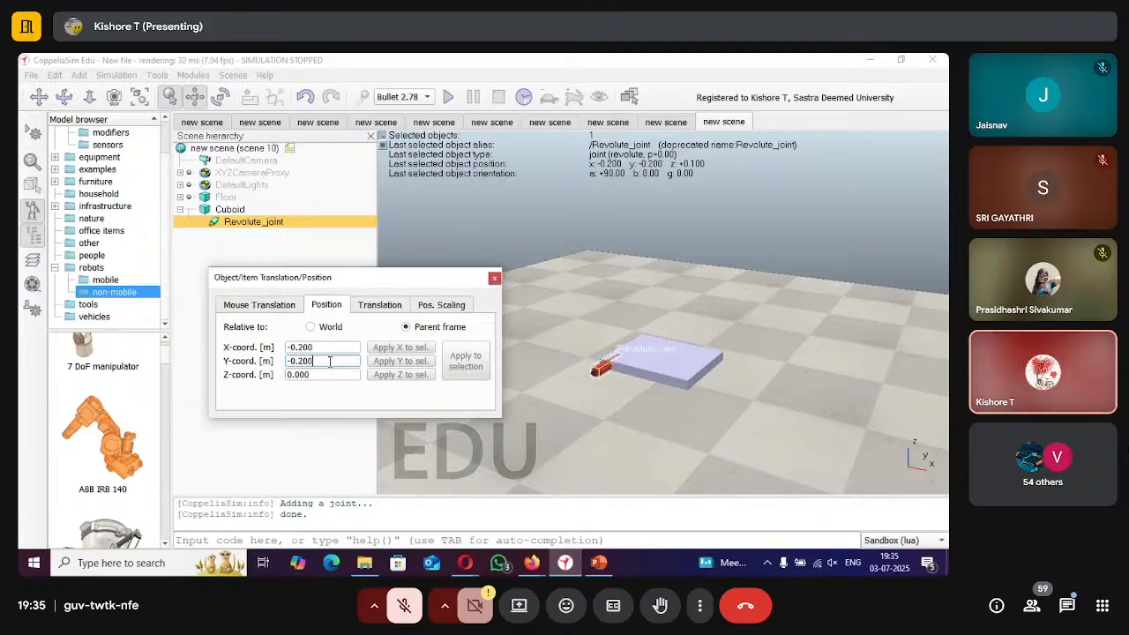
pyautogui.click(494, 279)
pyautogui.click(260, 397)
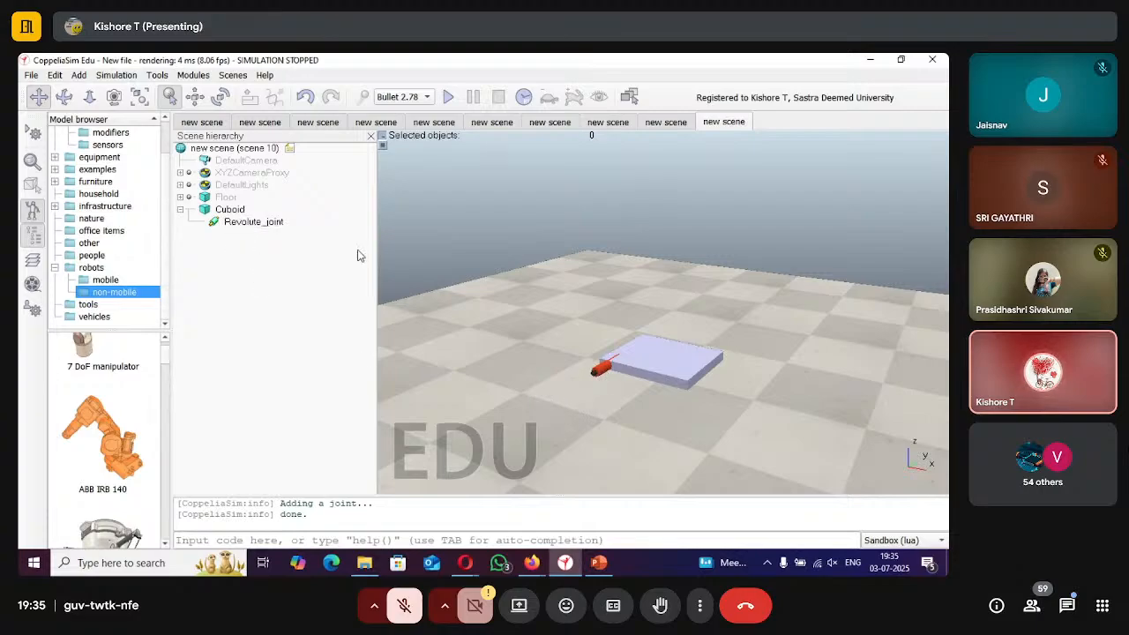
# Add a primitive cylinder with an X-size of 0.2 m and a Z-size of 0.05 m to the scene as a wheel.
pyautogui.rightClick(427, 278)
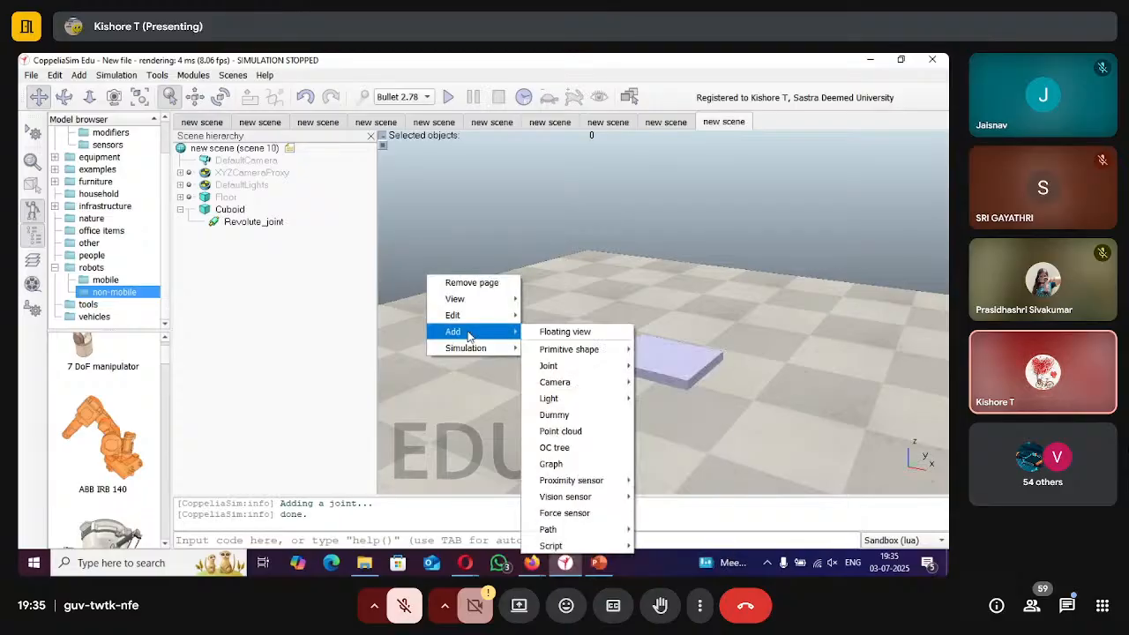
pyautogui.moveTo(546, 354)
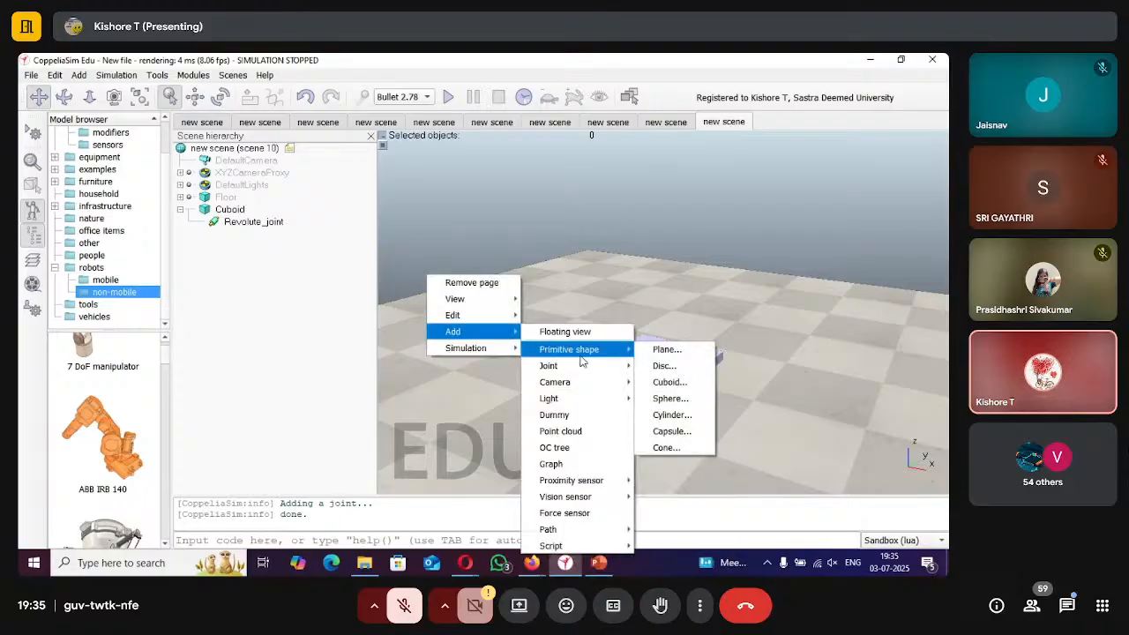
pyautogui.click(675, 415)
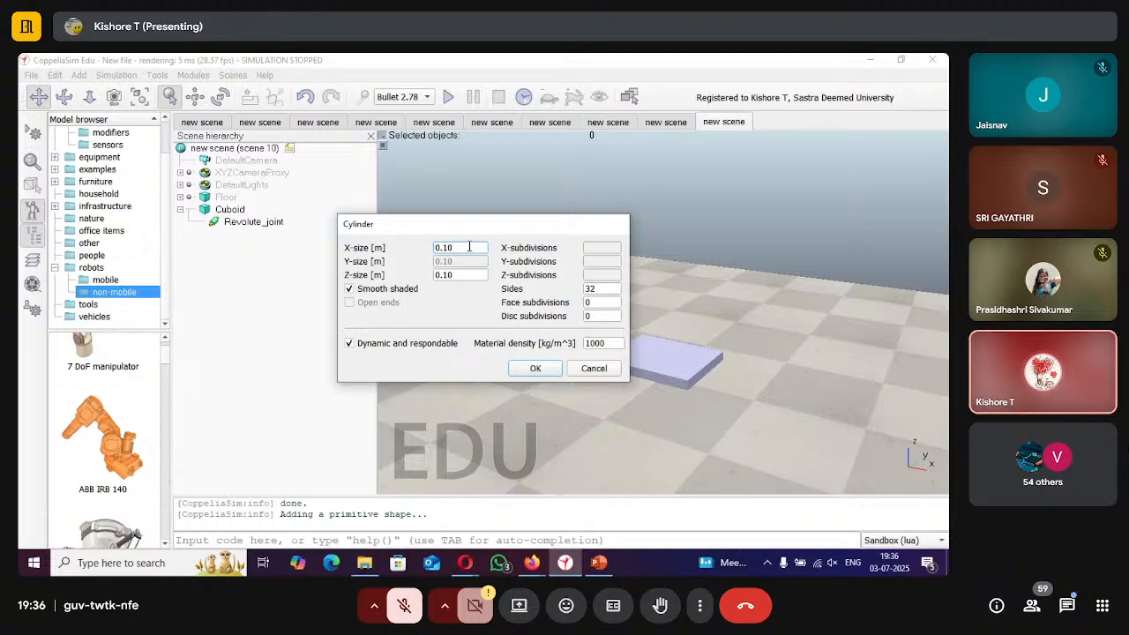
pyautogui.press('BackSpace')
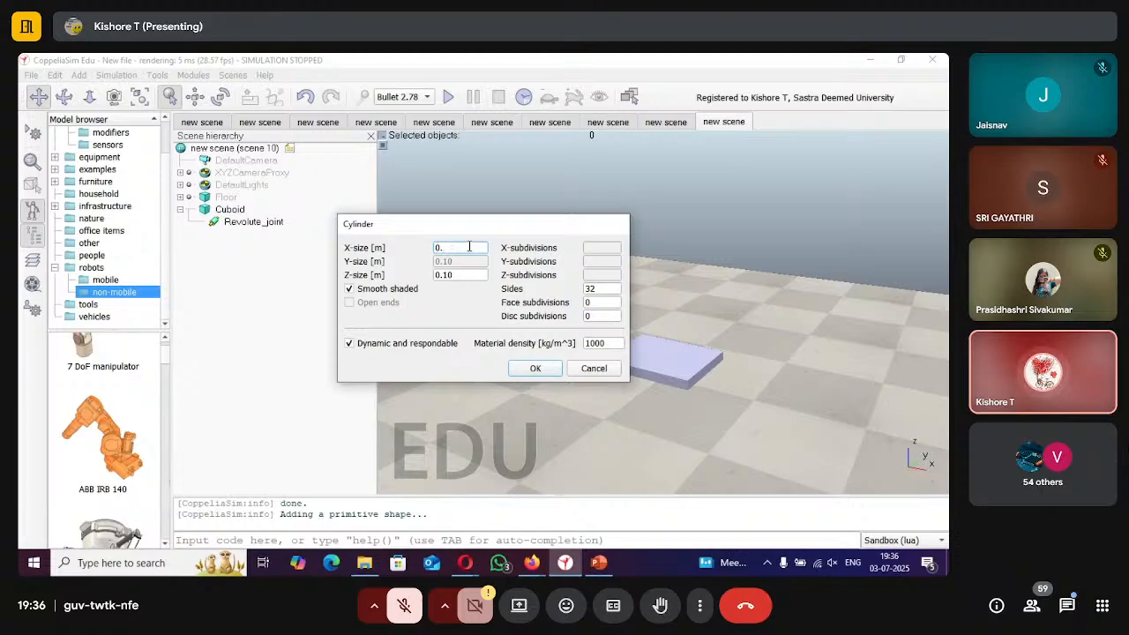
pyautogui.write('2')
pyautogui.click(460, 273)
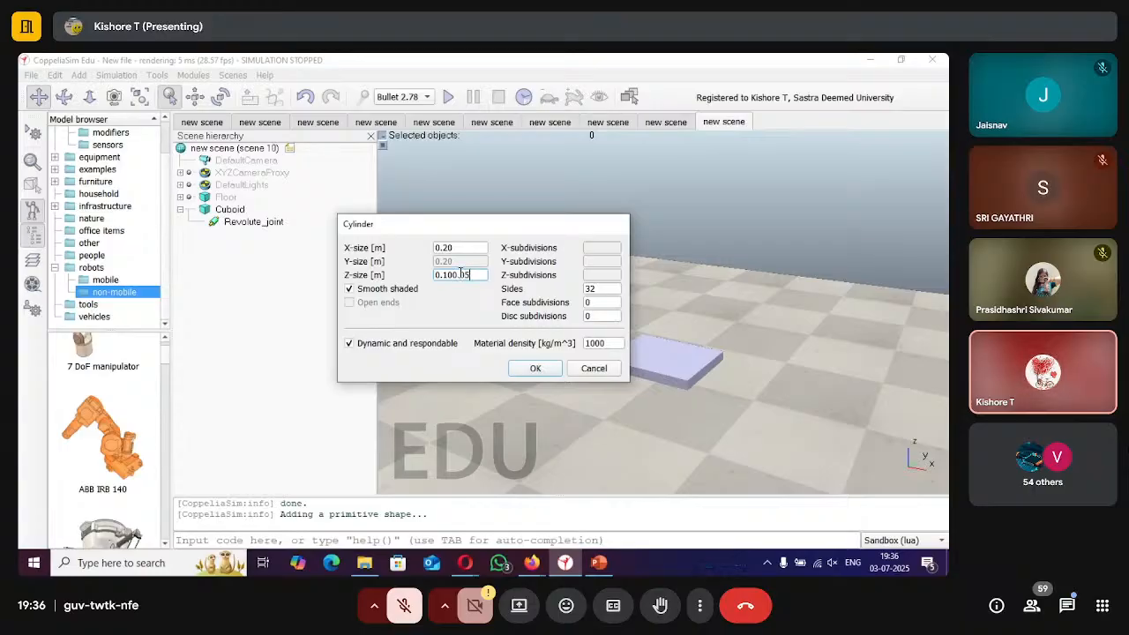
pyautogui.press('BackSpace')
pyautogui.press('BackSpace')
pyautogui.press('BackSpace')
pyautogui.press('BackSpace')
pyautogui.press('Return')
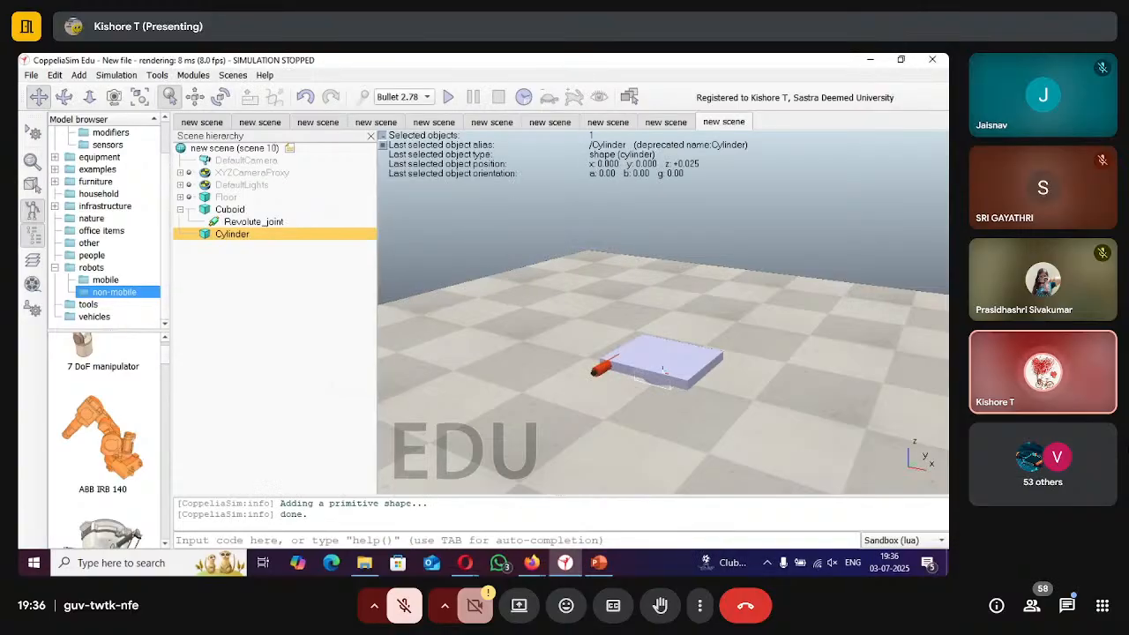
# Open the position settings of the new cylinder.
pyautogui.click(195, 96)
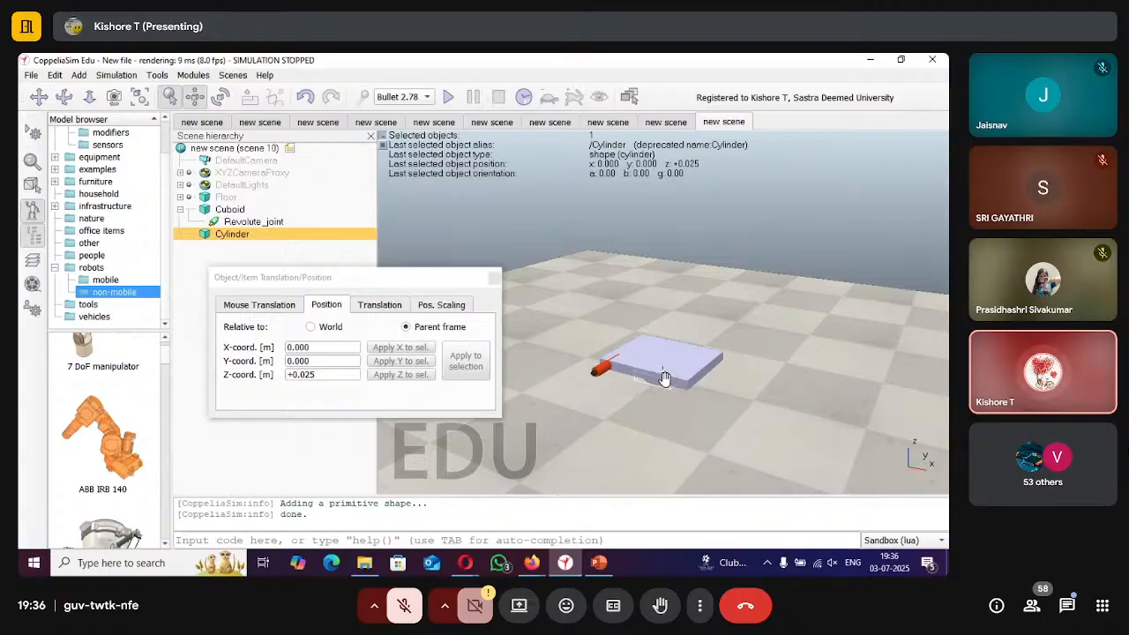
# Raise the cylinder above the cuboid to about z = 0.35 m and make it a child of Revolute_joint.
pyautogui.moveTo(664, 377); pyautogui.dragTo(661, 311)
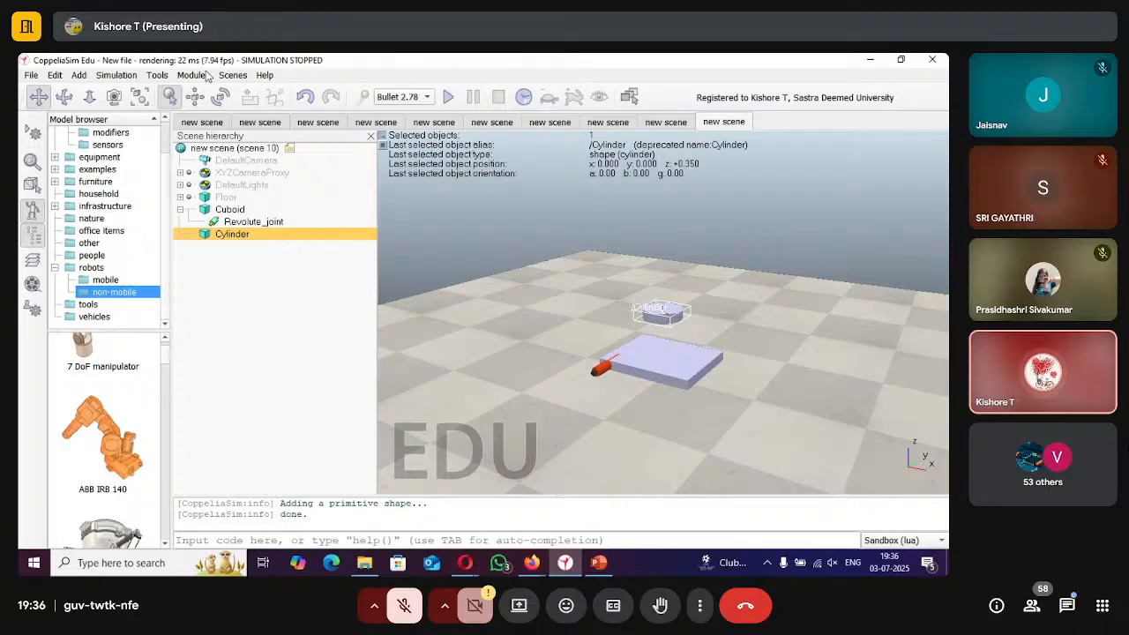
pyautogui.click(221, 98)
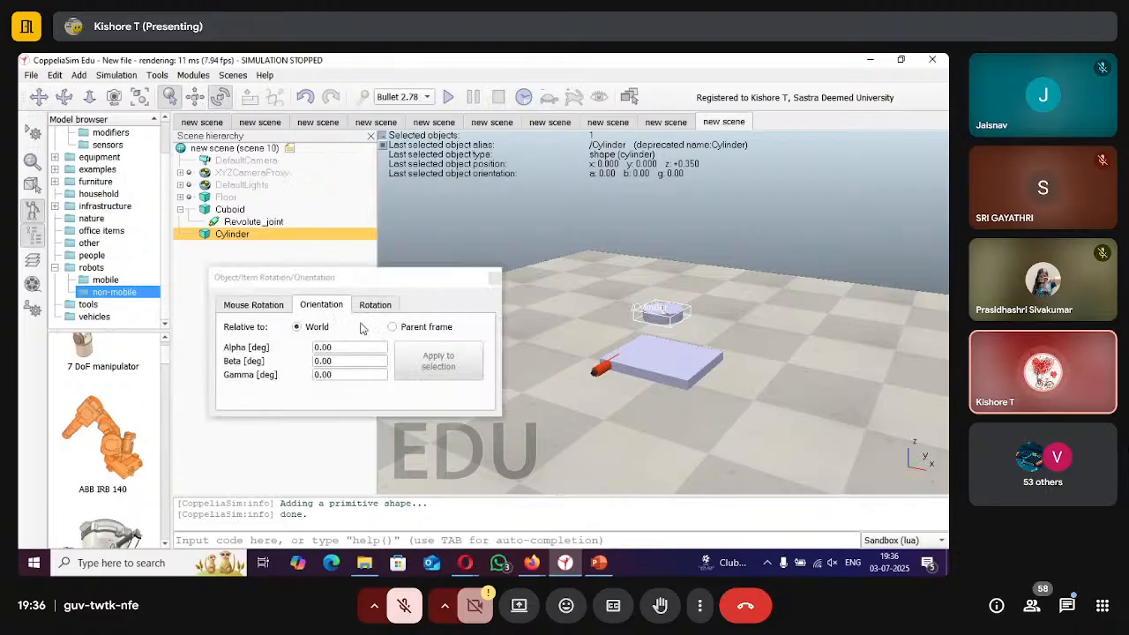
pyautogui.click(393, 327)
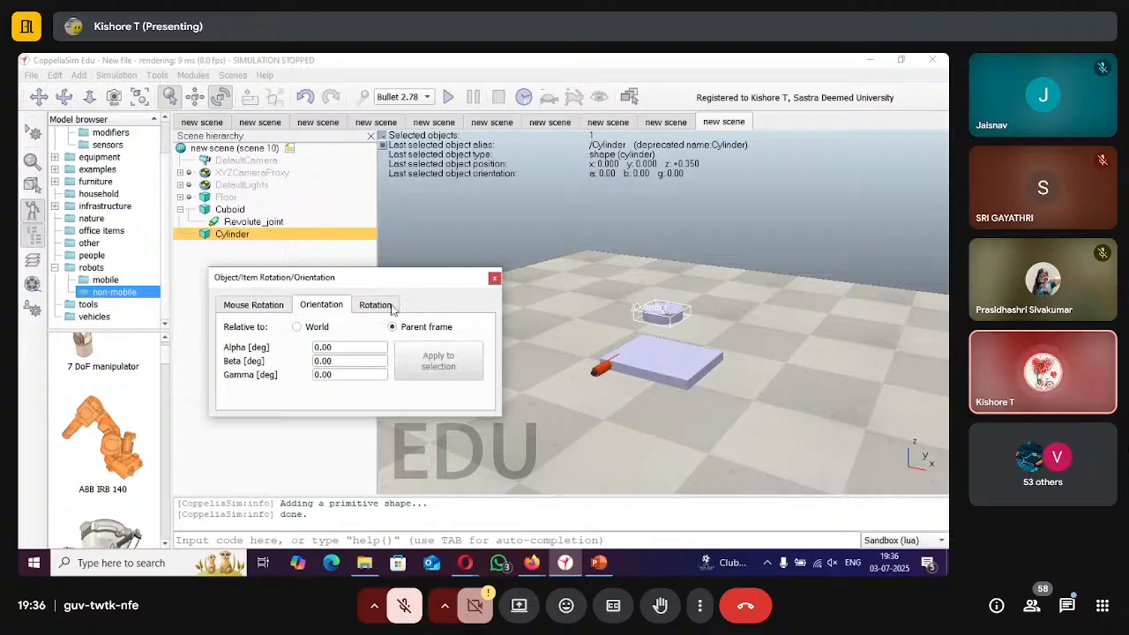
pyautogui.click(297, 239)
pyautogui.moveTo(297, 239); pyautogui.dragTo(308, 223)
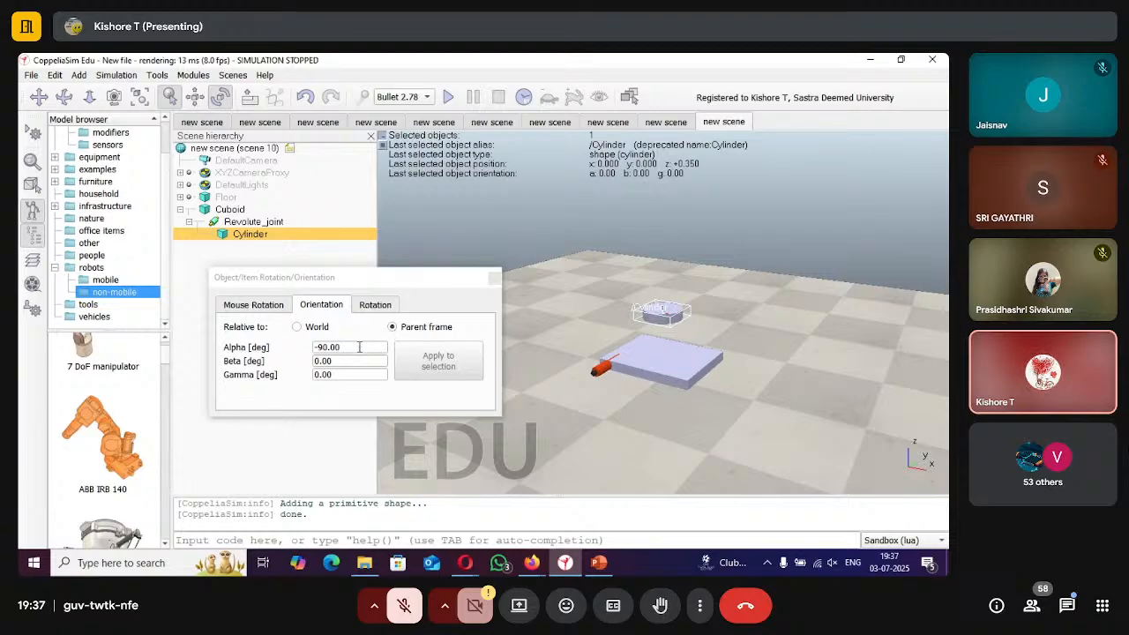
# Set the cylinder's Alpha orientation to -180 degrees relative to its parent frame.
pyautogui.click(264, 305)
pyautogui.click(320, 305)
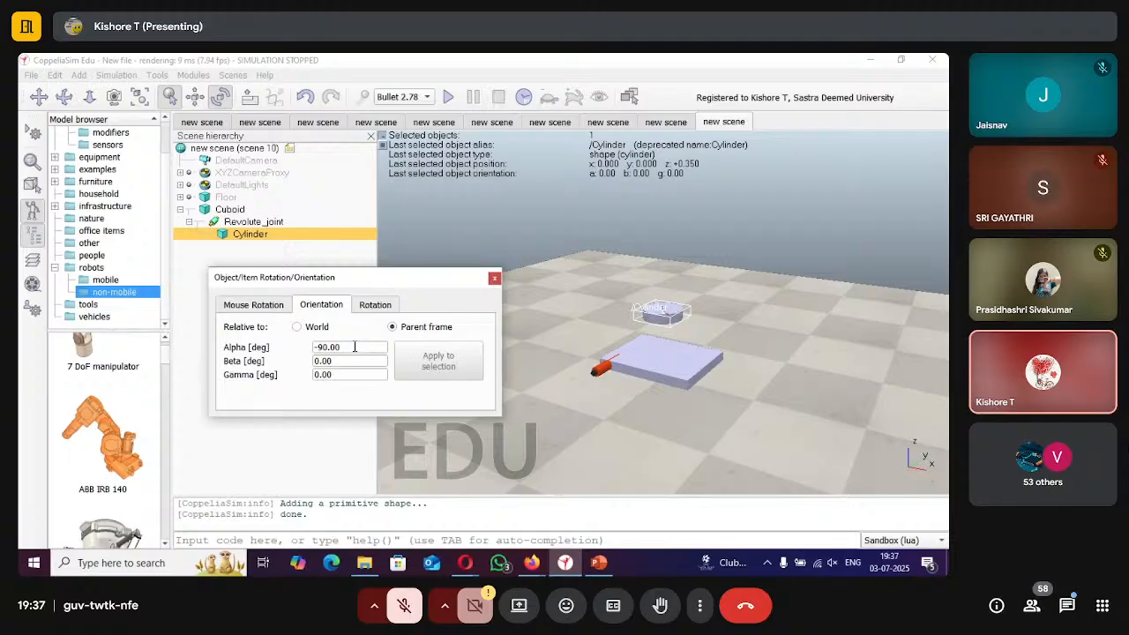
pyautogui.click(354, 347)
pyautogui.press('BackSpace')
pyautogui.press('BackSpace')
pyautogui.press('BackSpace')
pyautogui.press('BackSpace')
pyautogui.press('BackSpace')
pyautogui.press('BackSpace')
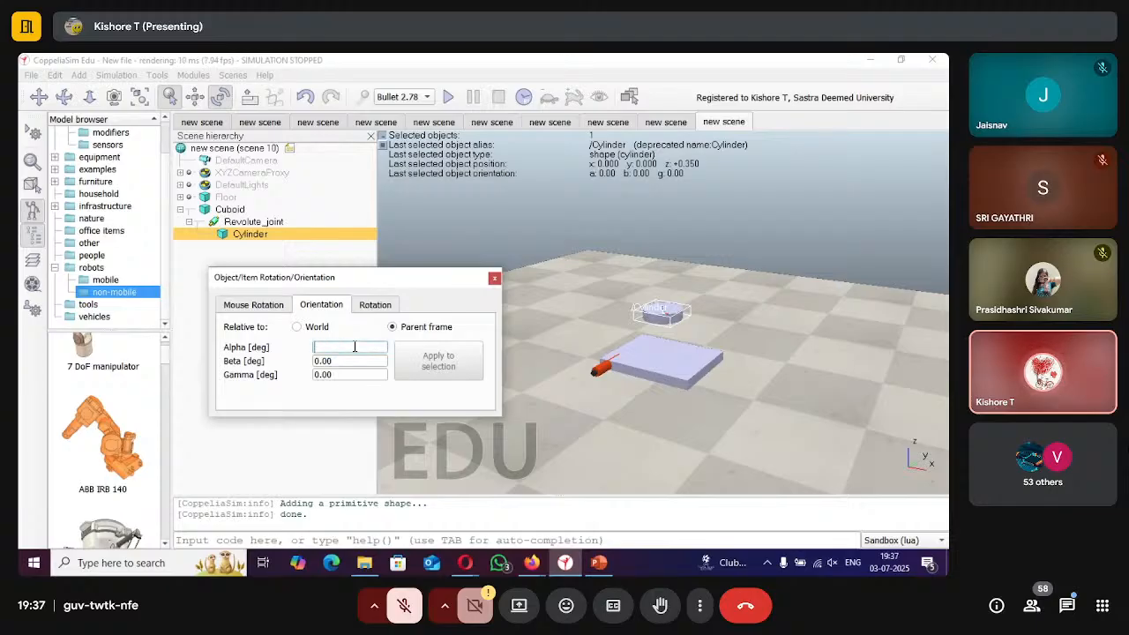
pyautogui.write('-180.00')
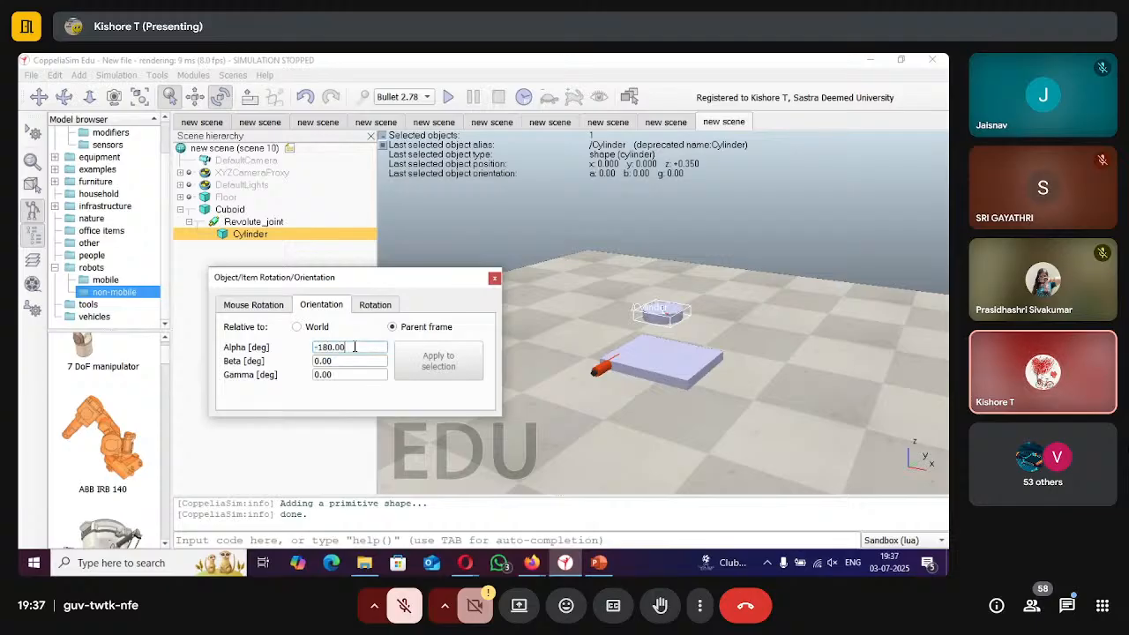
pyautogui.press('Return')
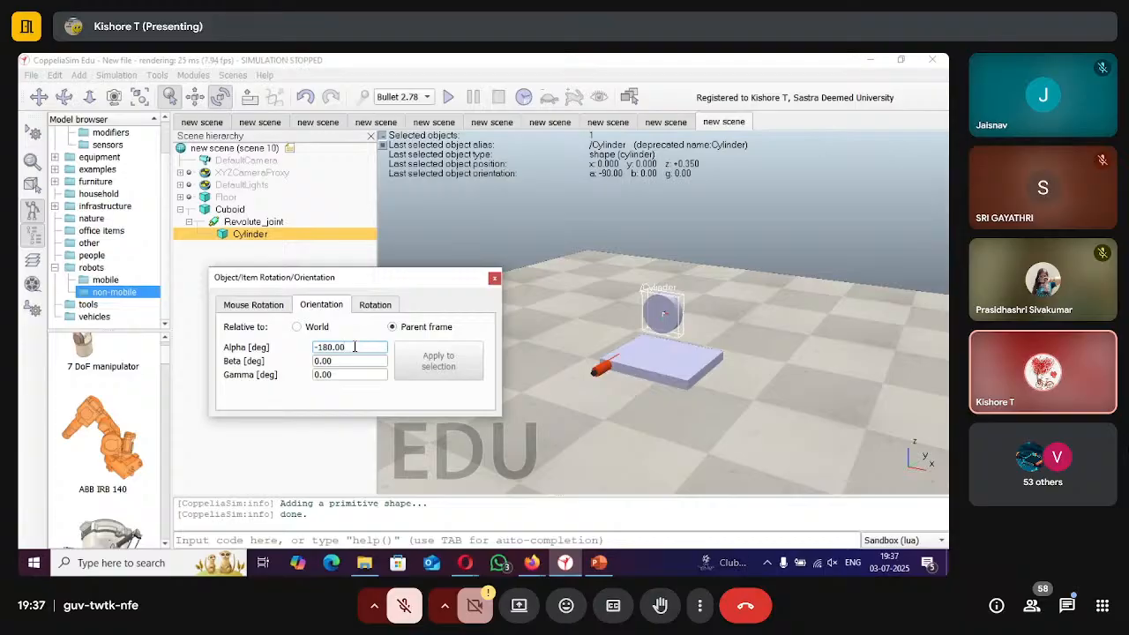
pyautogui.click(493, 278)
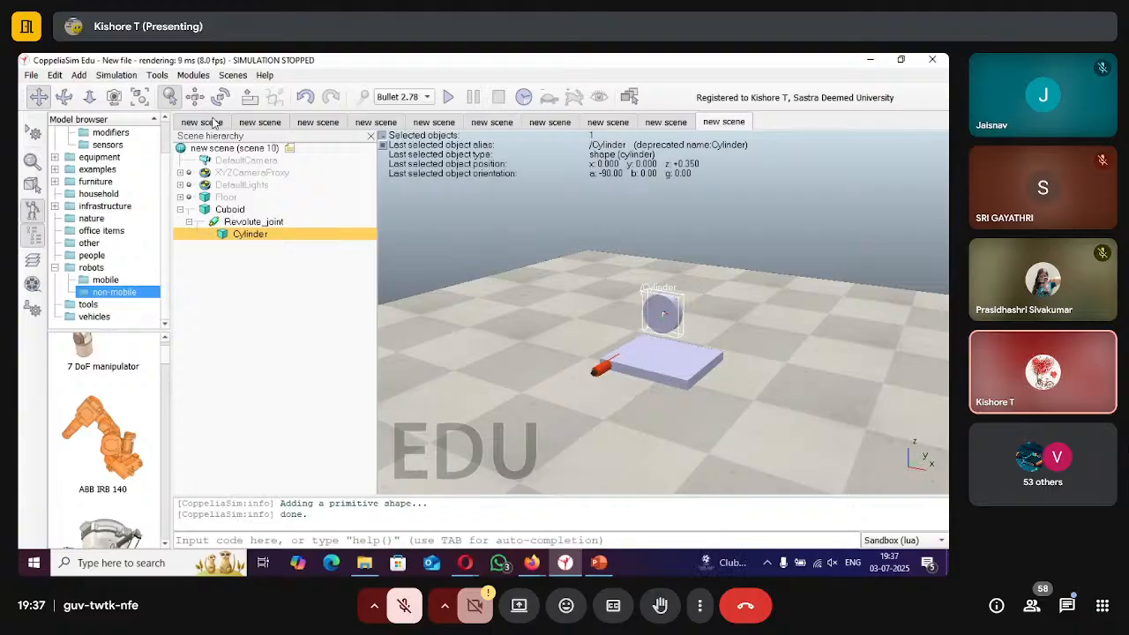
# Set the cylinder's X coordinate to 0 m relative to its parent frame.
pyautogui.click(195, 97)
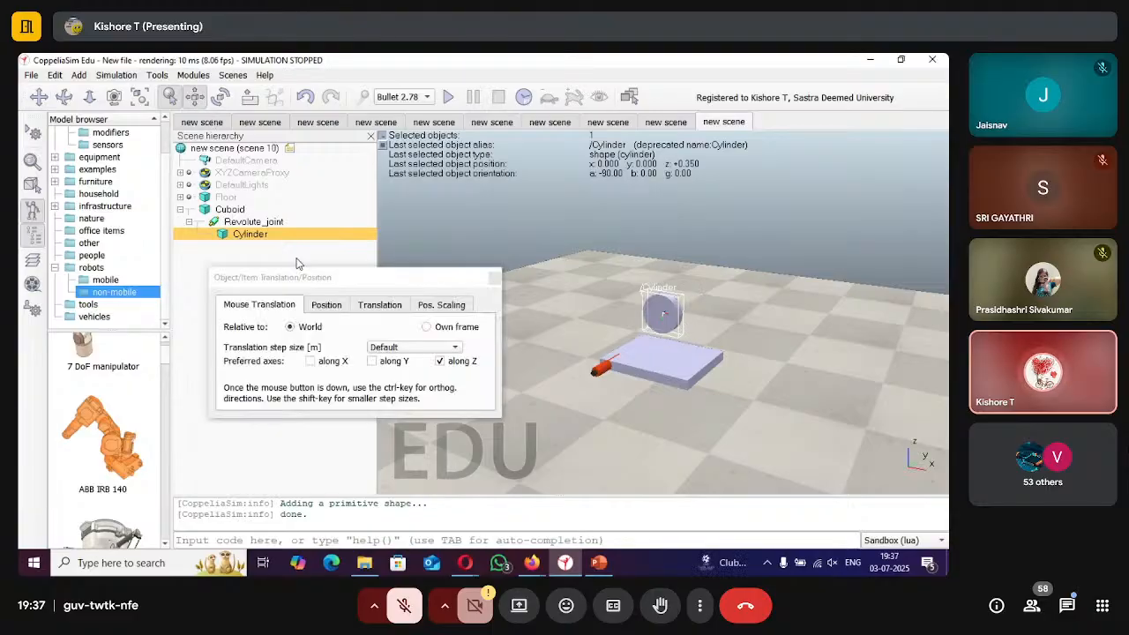
pyautogui.click(326, 309)
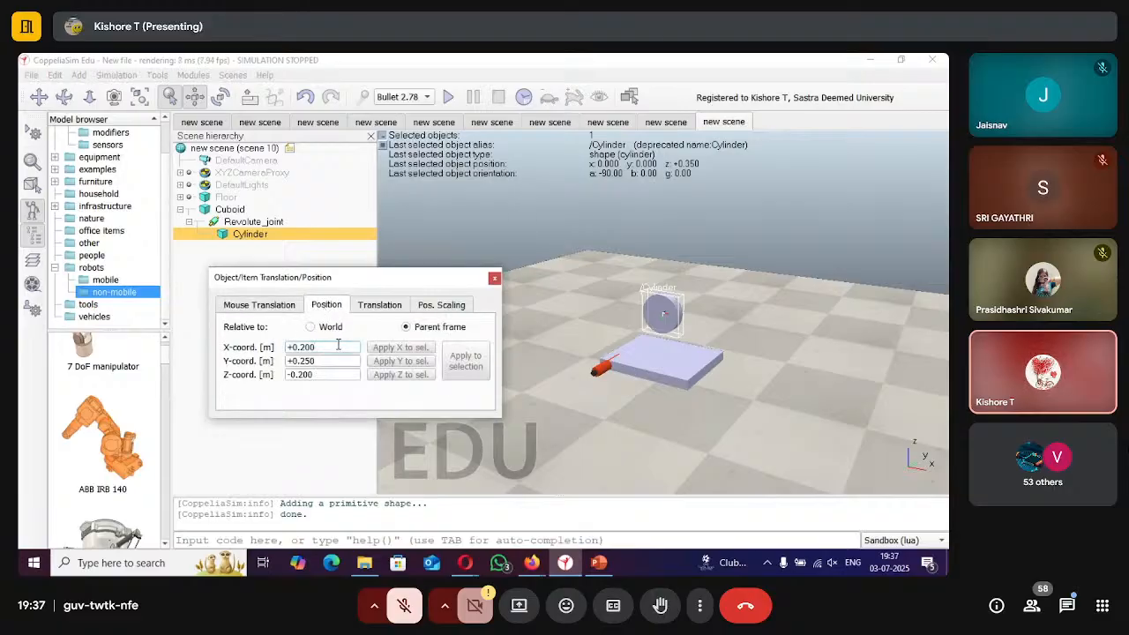
pyautogui.press('BackSpace')
pyautogui.press('BackSpace')
pyautogui.press('BackSpace')
pyautogui.press('BackSpace')
pyautogui.press('BackSpace')
pyautogui.press('BackSpace')
pyautogui.write('0')
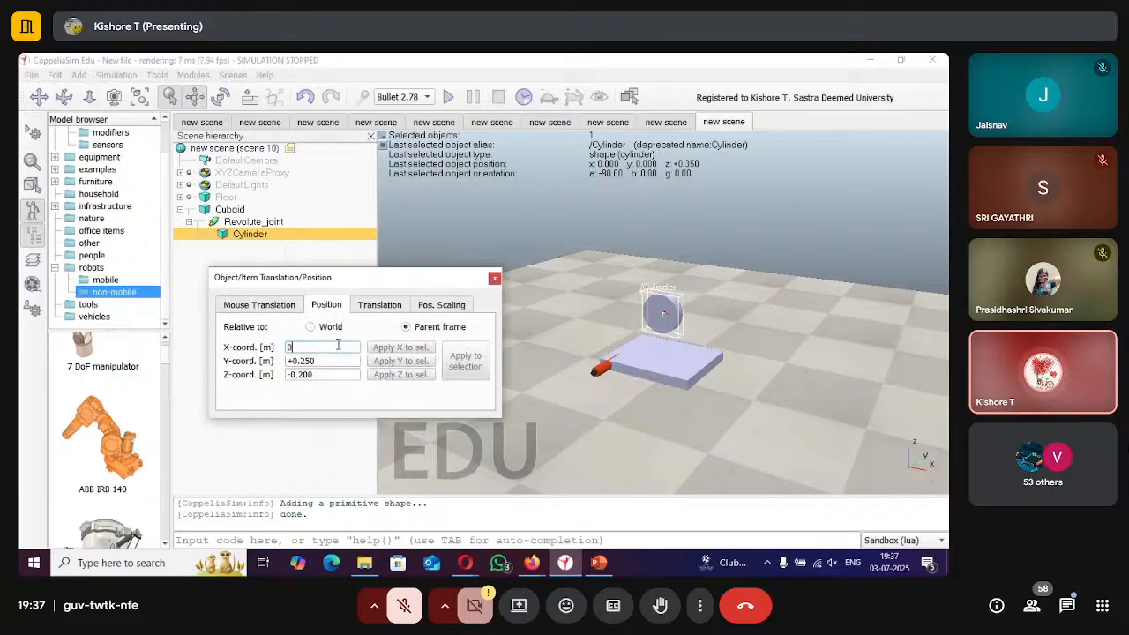
pyautogui.press('Return')
# Set the cylinder's Y coordinate to 0 m relative to its parent frame.
pyautogui.click(339, 361)
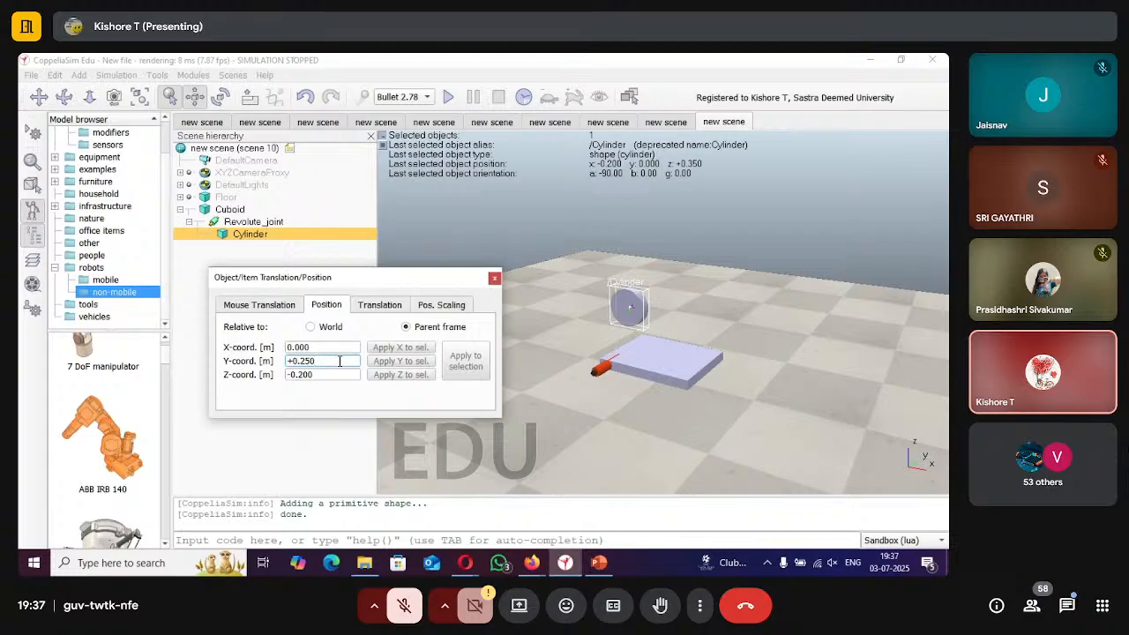
pyautogui.press('BackSpace')
pyautogui.press('BackSpace')
pyautogui.press('BackSpace')
pyautogui.press('BackSpace')
pyautogui.press('BackSpace')
pyautogui.press('BackSpace')
pyautogui.write('0')
pyautogui.press('Return')
# Set the cylinder's Z coordinate to 0 m relative to its parent frame.
pyautogui.click(344, 377)
pyautogui.press('BackSpace')
pyautogui.press('BackSpace')
pyautogui.press('BackSpace')
pyautogui.press('BackSpace')
pyautogui.press('BackSpace')
pyautogui.press('BackSpace')
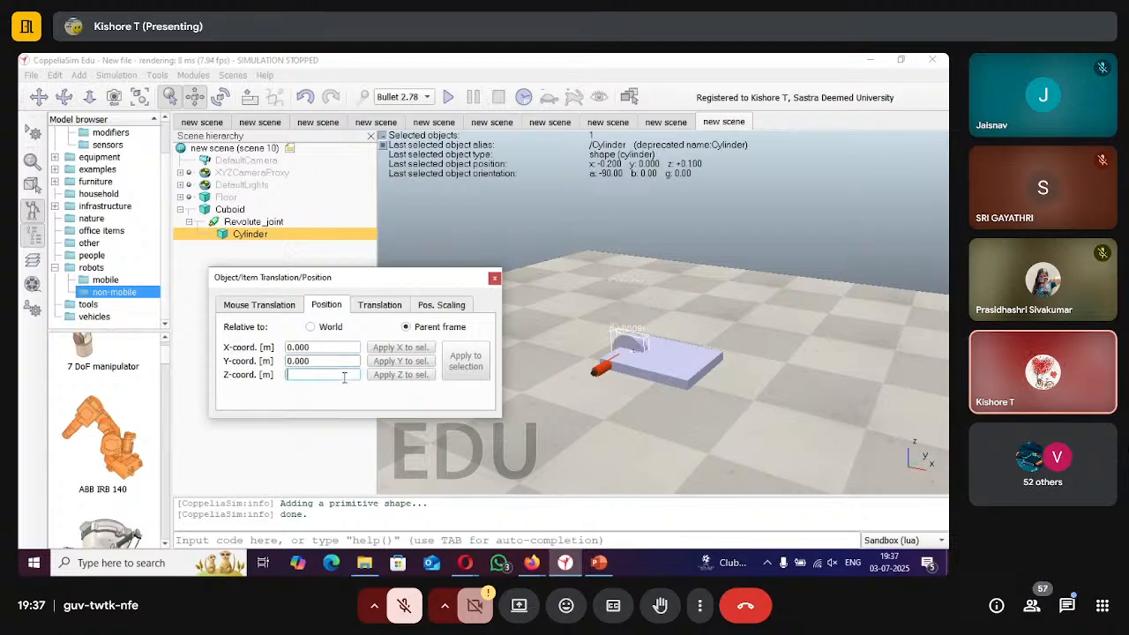
pyautogui.write('0')
pyautogui.press('Return')
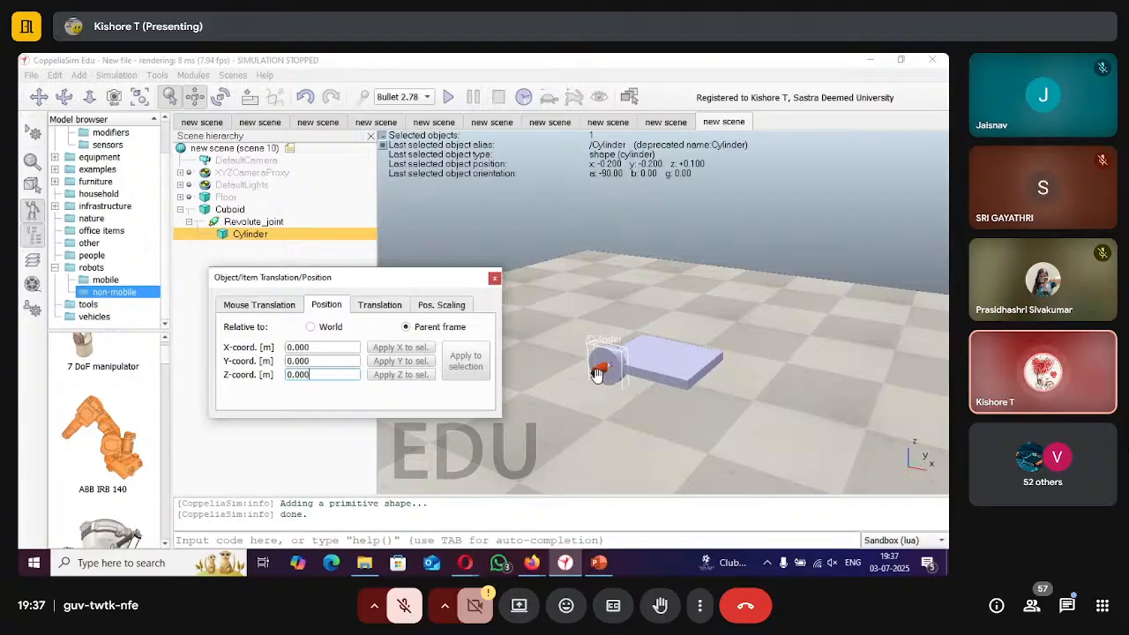
pyautogui.click(494, 279)
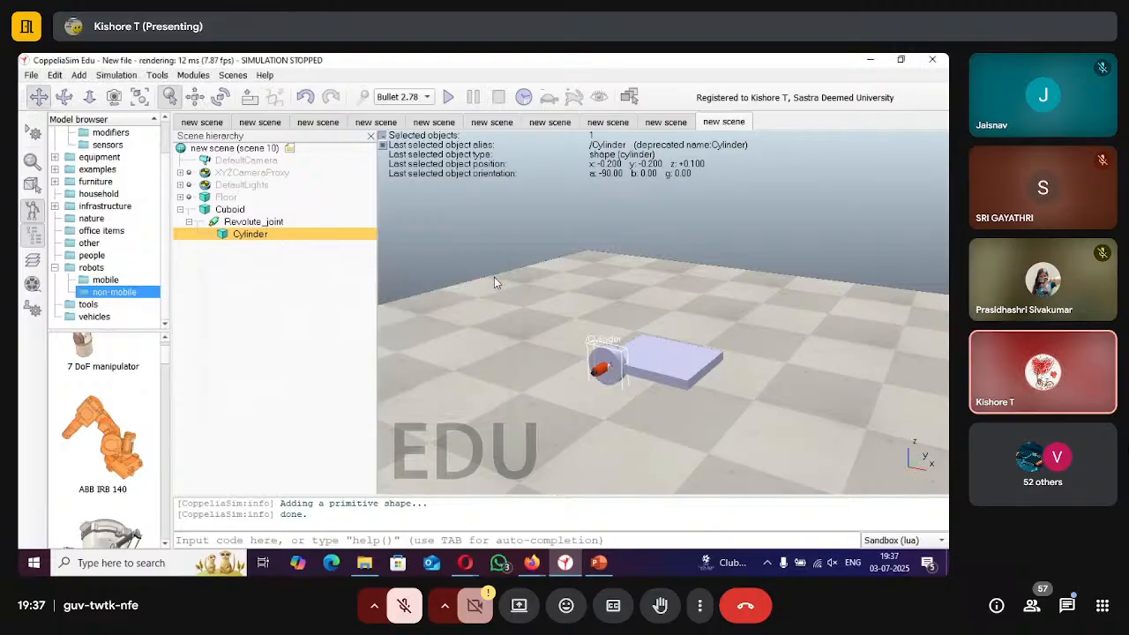
# Try offsetting the cylinder from the revolute joint with a Y coordinate of -0.1 m in the parent frame.
pyautogui.click(63, 96)
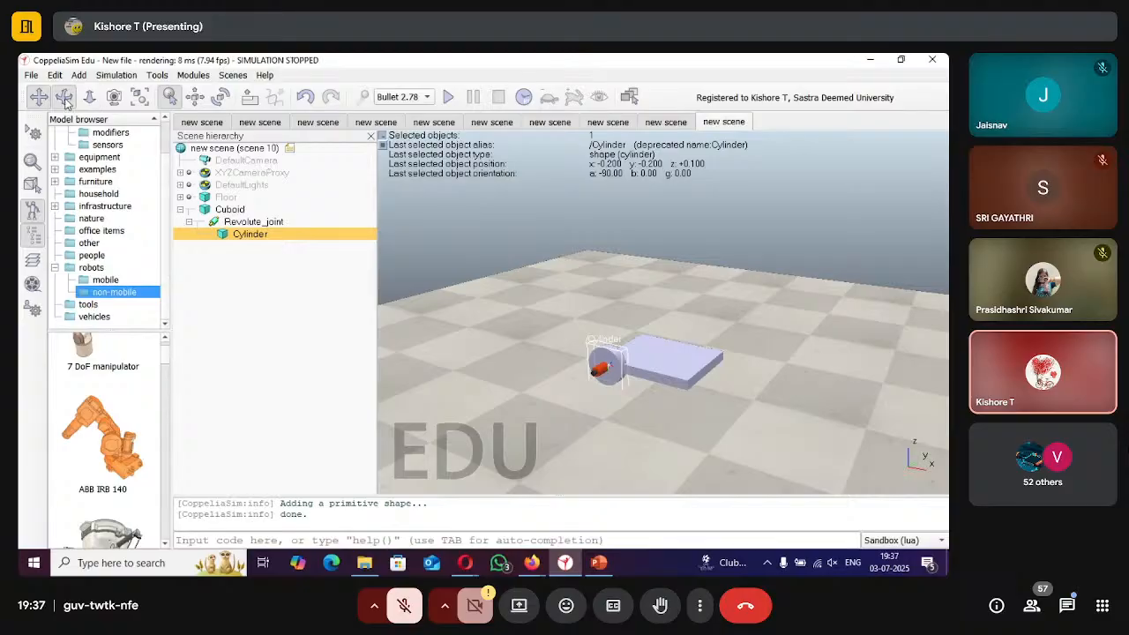
pyautogui.moveTo(798, 386); pyautogui.dragTo(681, 408)
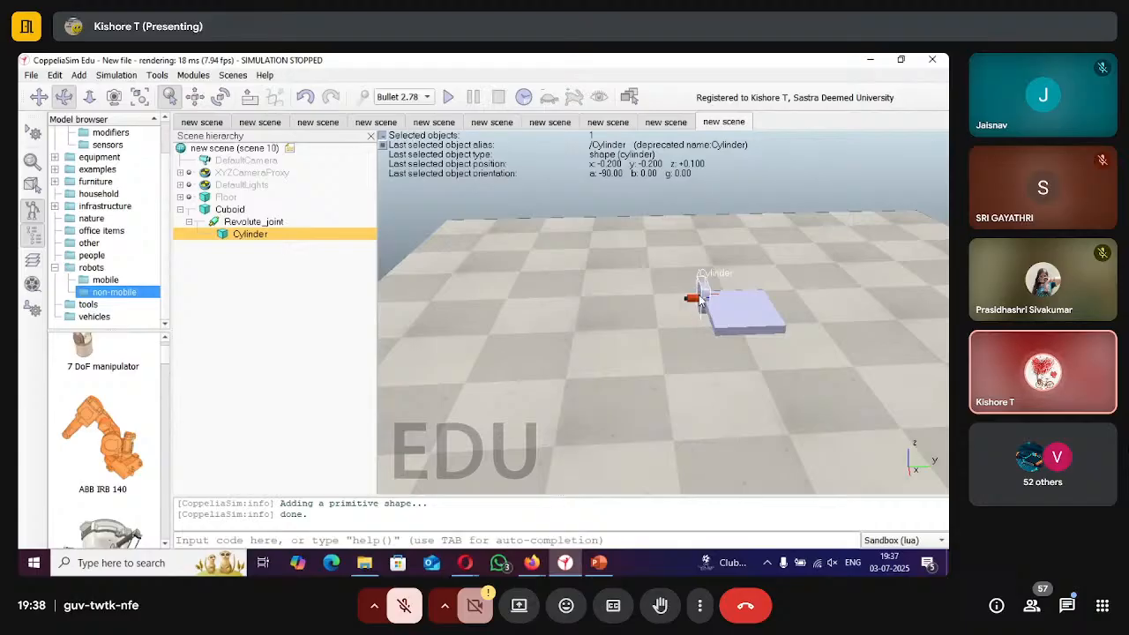
pyautogui.click(195, 96)
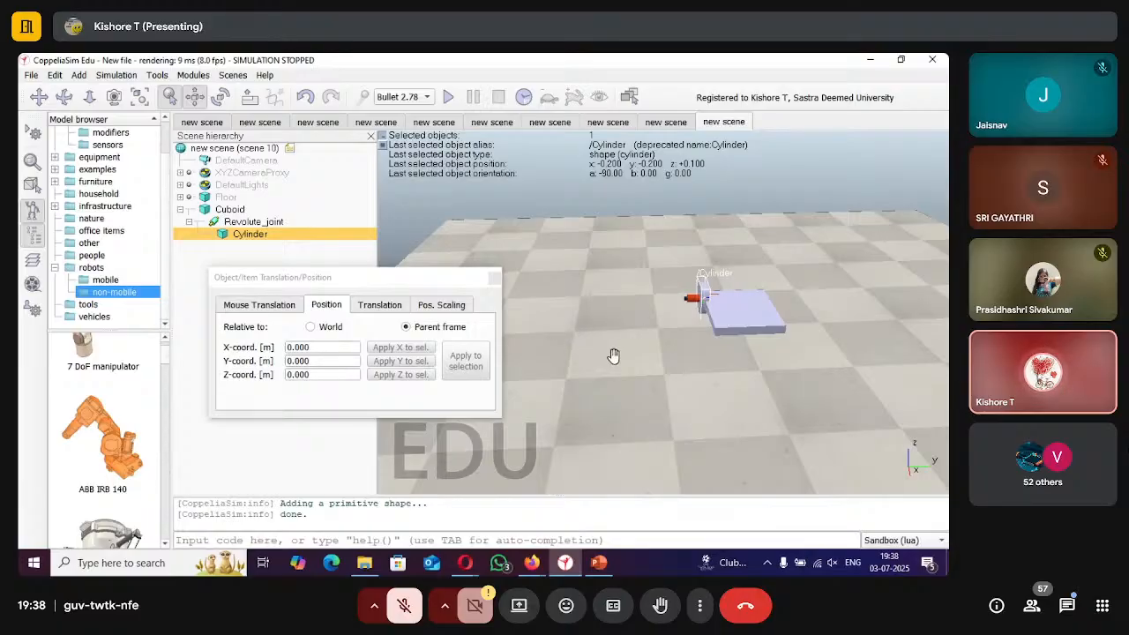
pyautogui.click(342, 360)
pyautogui.press('BackSpace')
pyautogui.press('BackSpace')
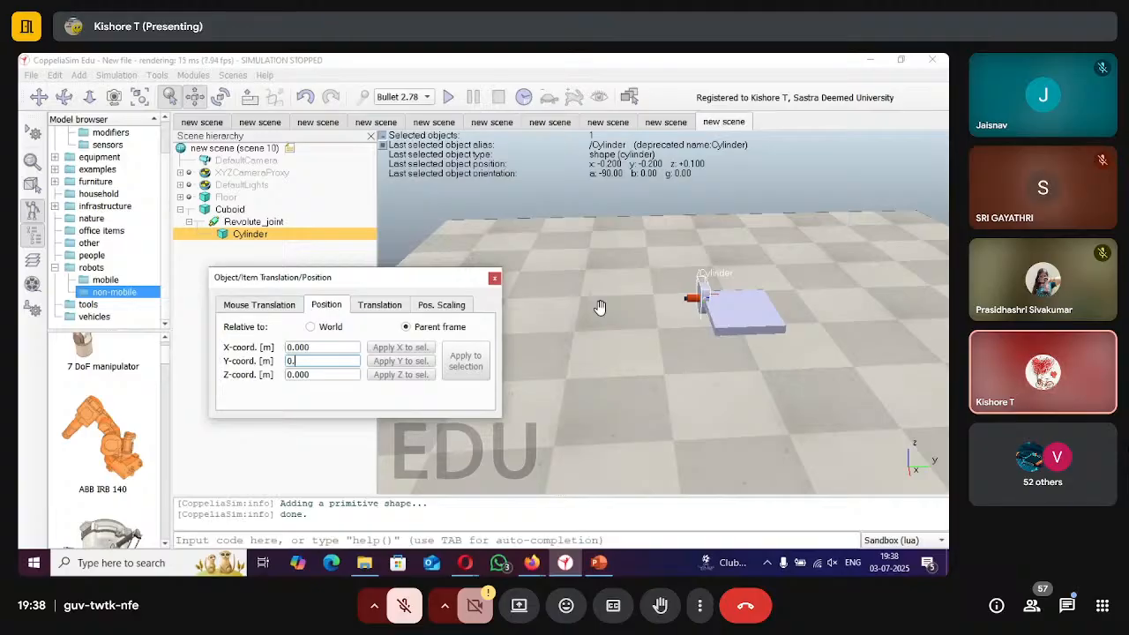
pyautogui.press('BackSpace')
pyautogui.press('BackSpace')
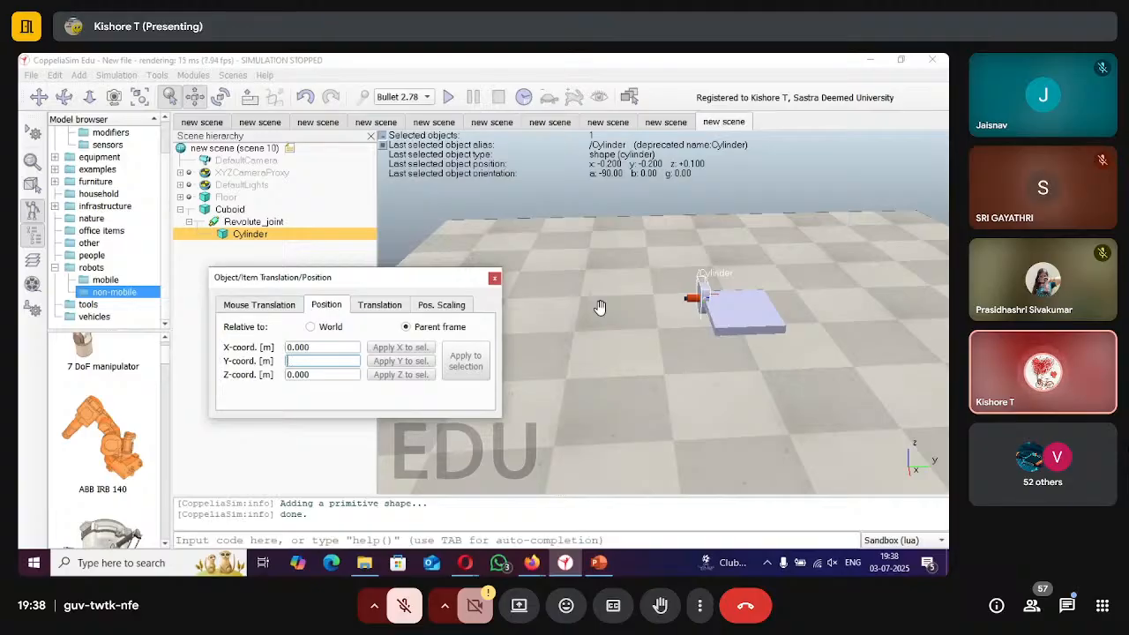
pyautogui.write('-0.1')
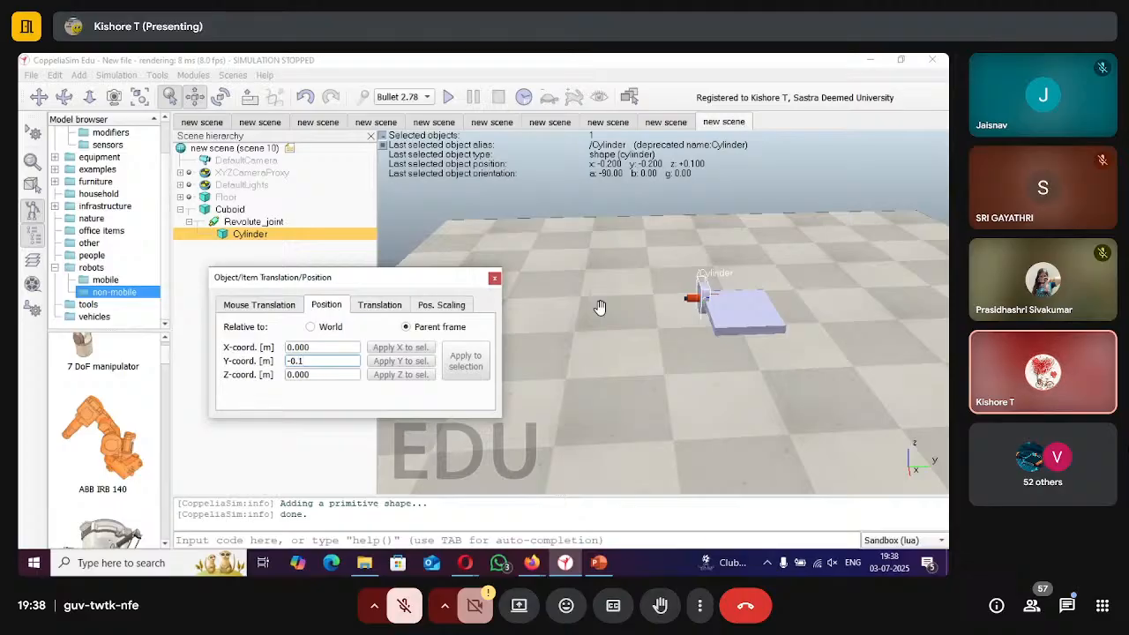
pyautogui.press('Return')
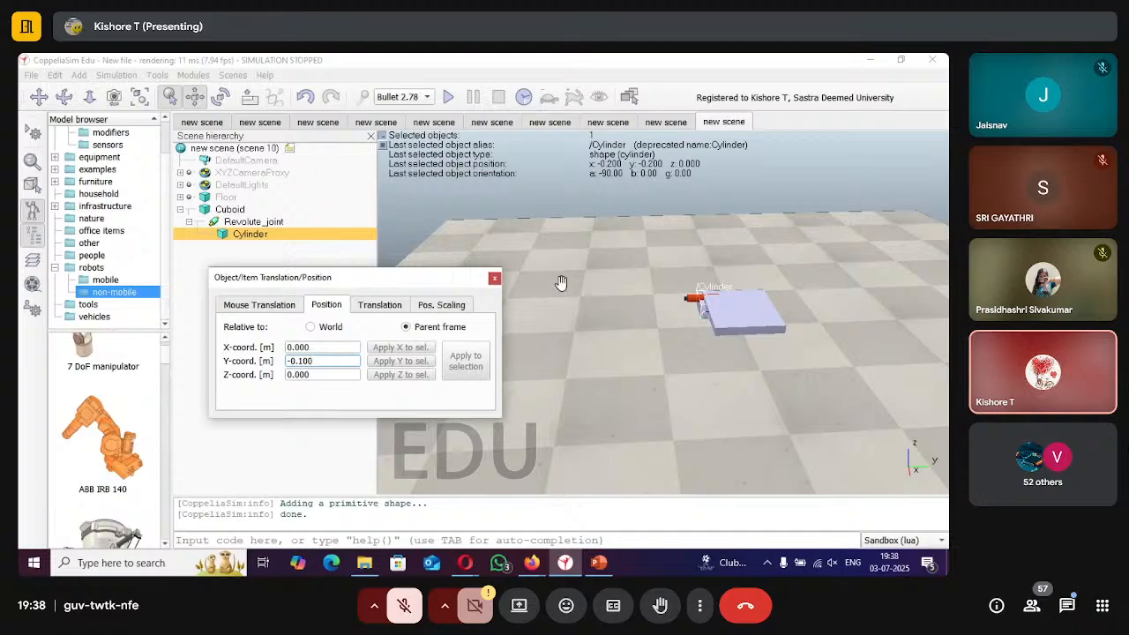
pyautogui.scroll(1, 640, 331)
pyautogui.scroll(2, 716, 319)
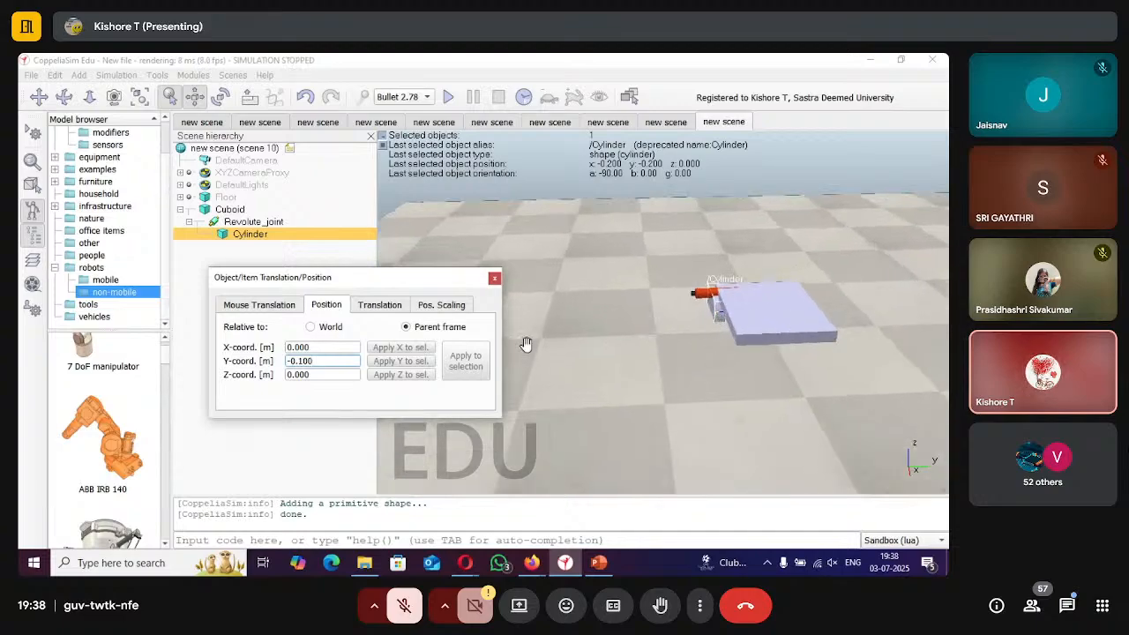
# Return the cylinder's Y coordinate to 0 m in the parent frame.
pyautogui.click(351, 358)
pyautogui.hotkey('ctrl', 'a')
pyautogui.write('0')
pyautogui.press('Return')
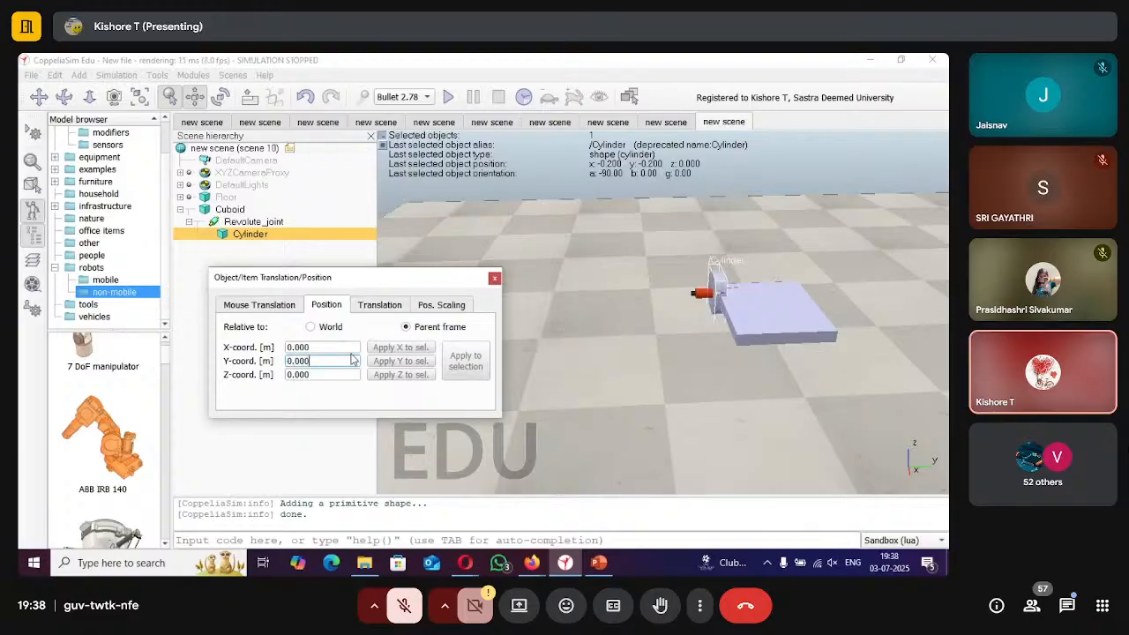
pyautogui.click(495, 279)
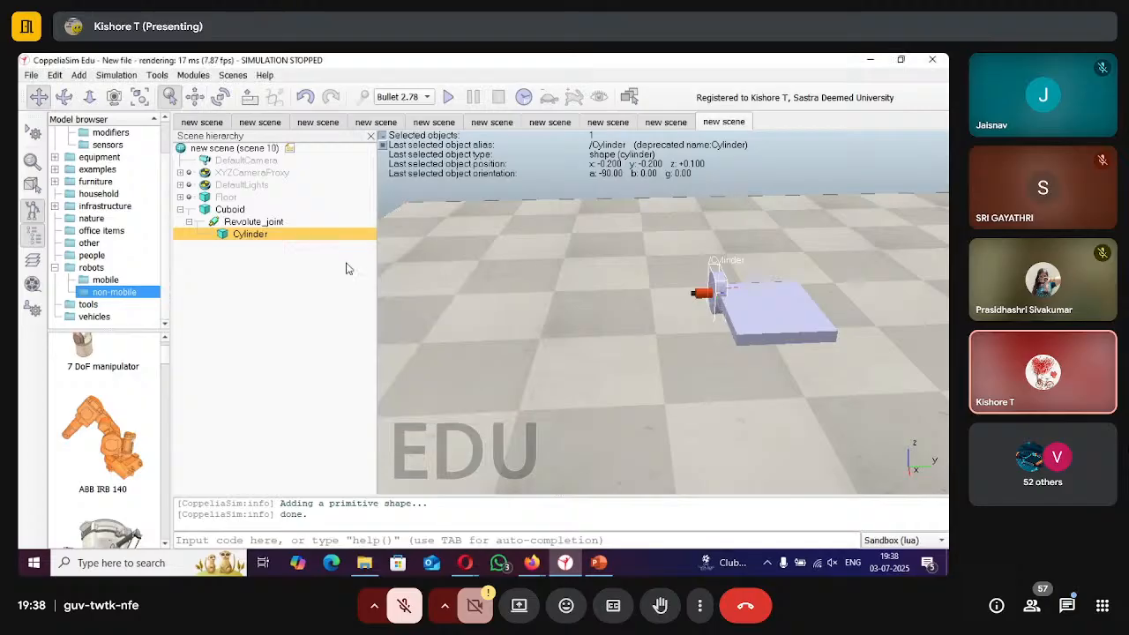
# Examine up close how Revolute_joint sits relative to the cylinder and the cuboid.
pyautogui.click(314, 221)
pyautogui.scroll(2, 769, 308)
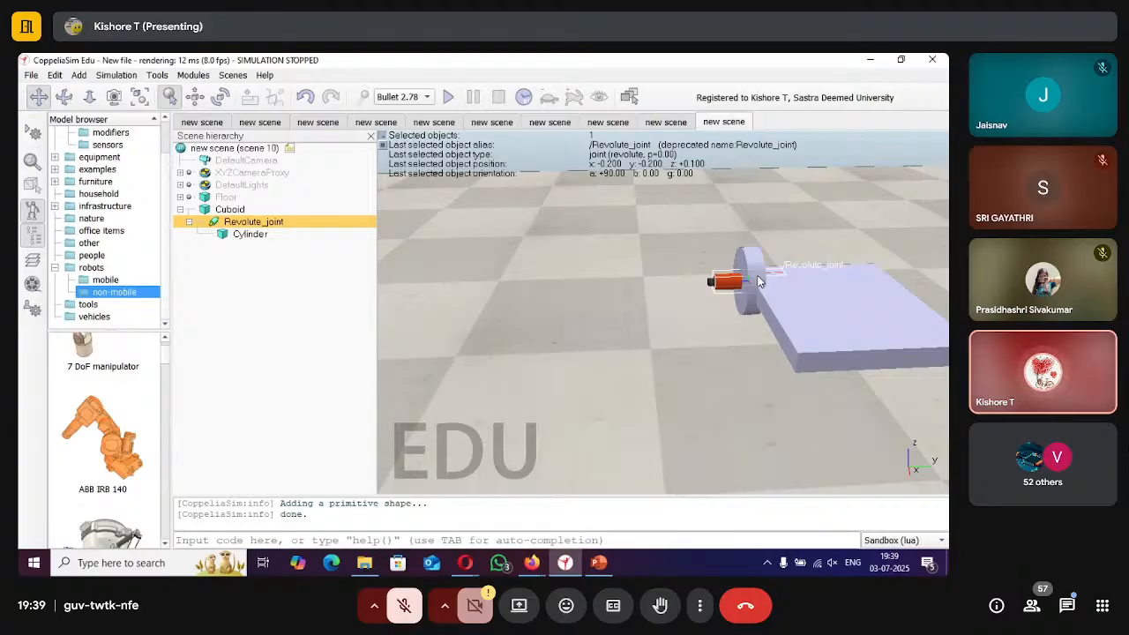
pyautogui.scroll(3, 729, 285)
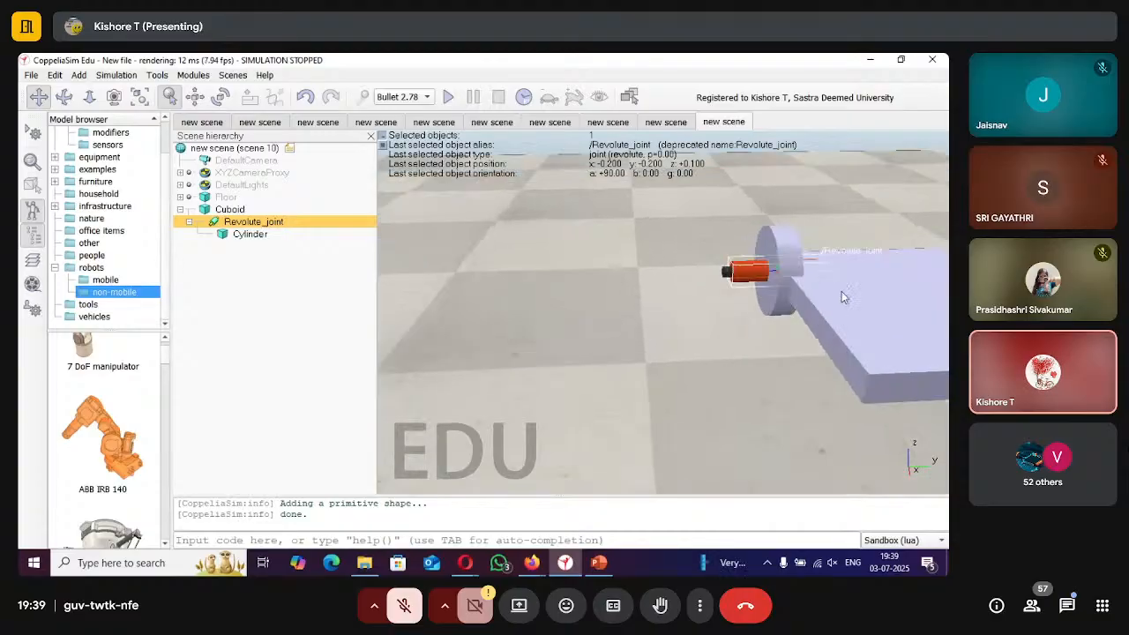
pyautogui.scroll(2, 842, 291)
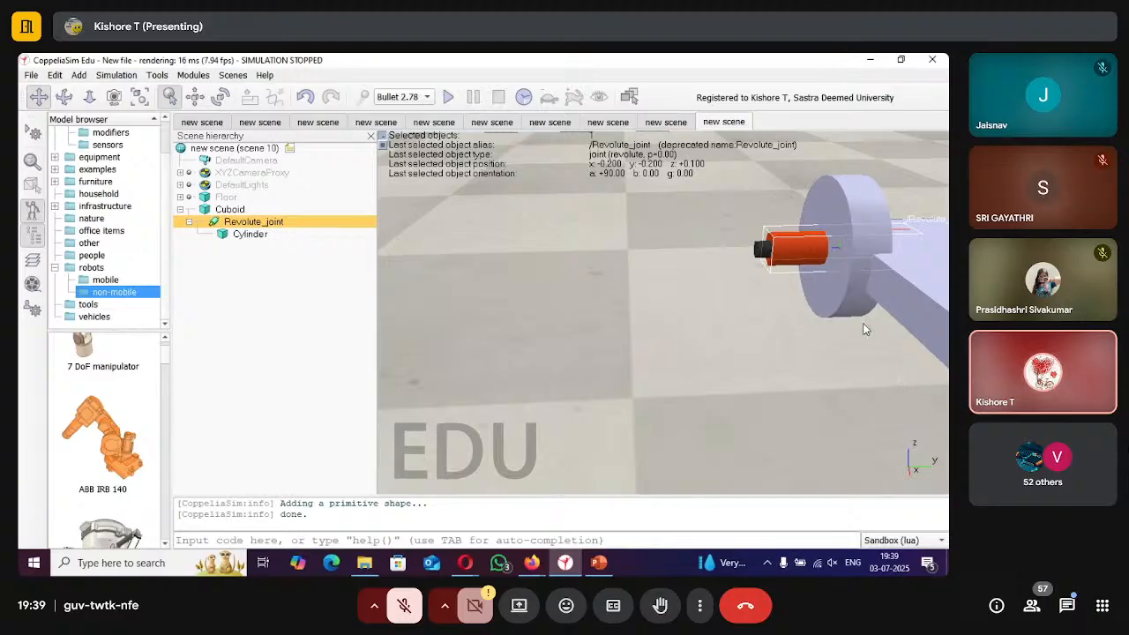
pyautogui.scroll(2, 778, 313)
pyautogui.scroll(-3, 778, 310)
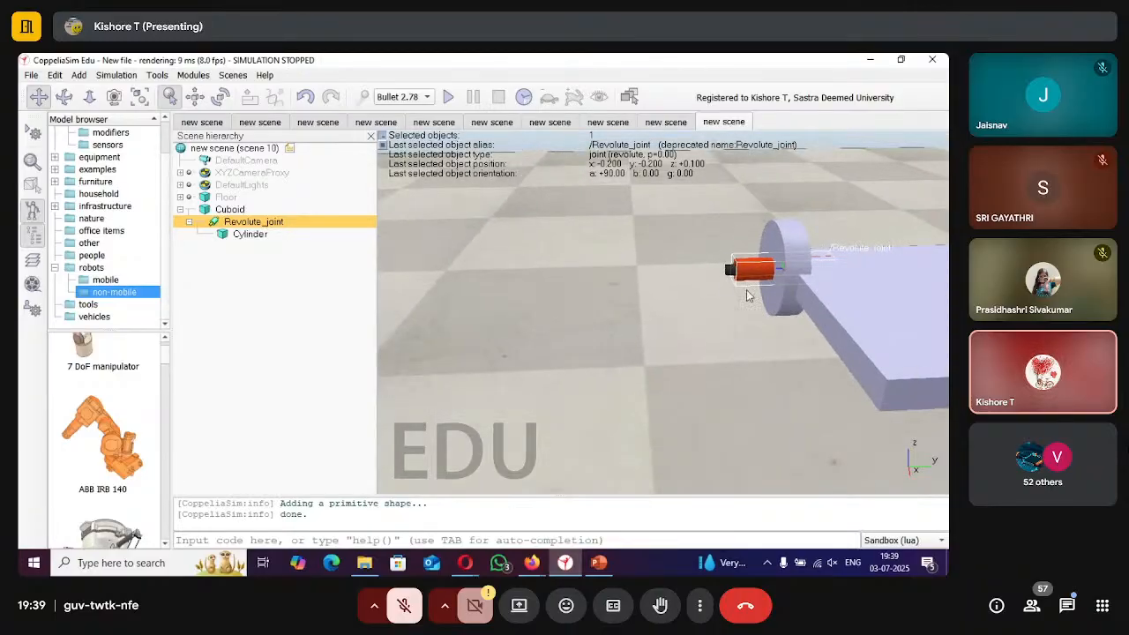
# Offset the cylinder along the joint axis by setting its Z coordinate to 0.1 m in the parent frame.
pyautogui.click(194, 96)
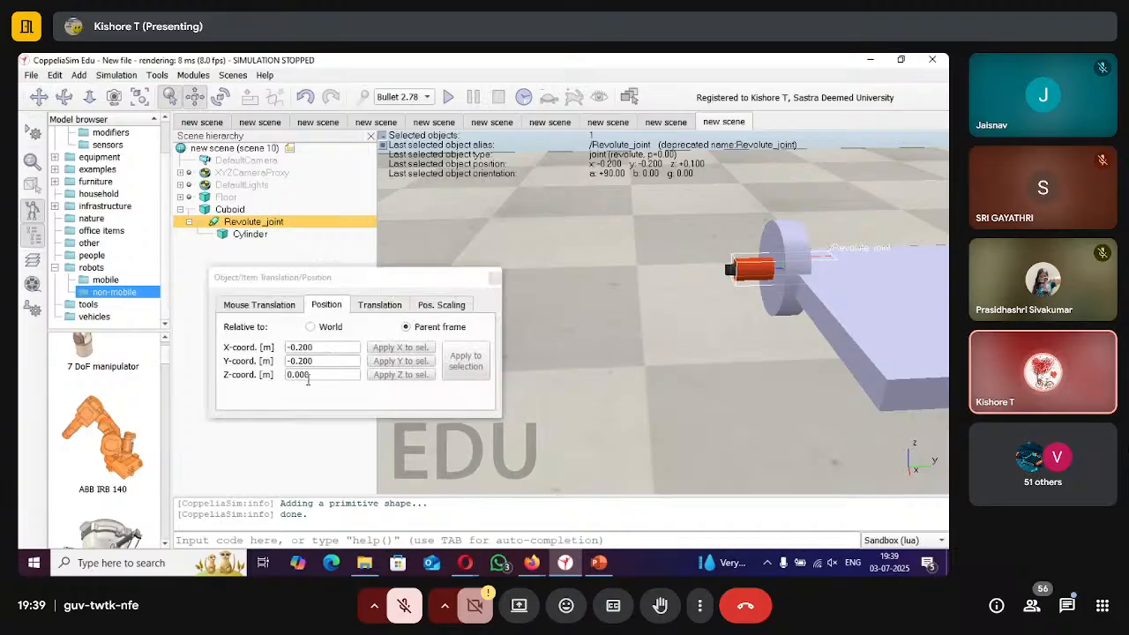
pyautogui.click(275, 235)
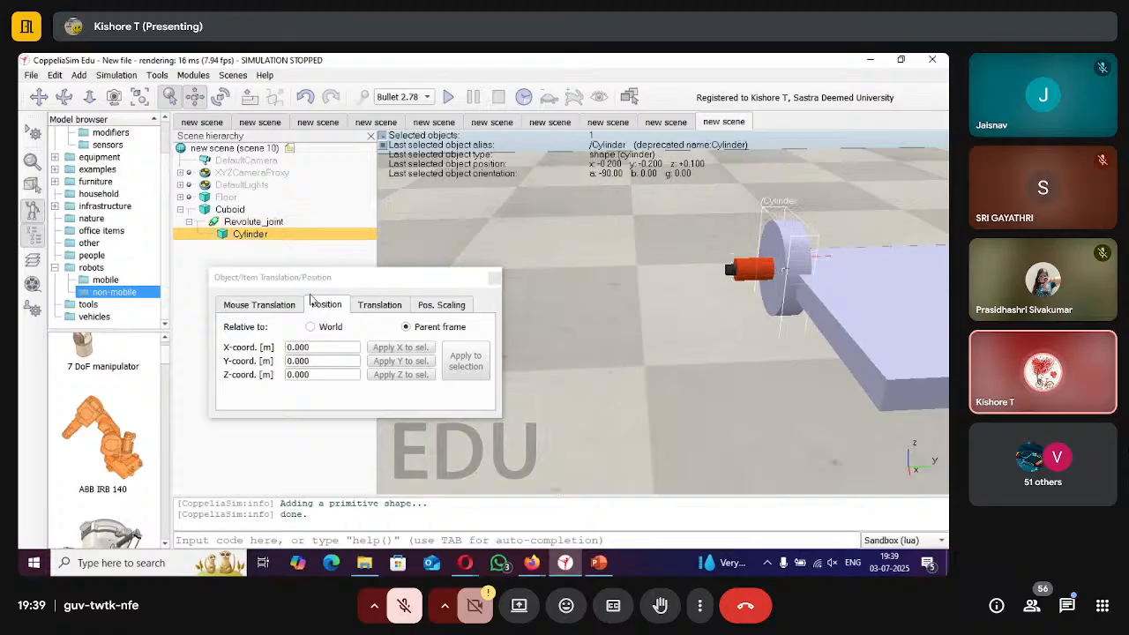
pyautogui.click(334, 374)
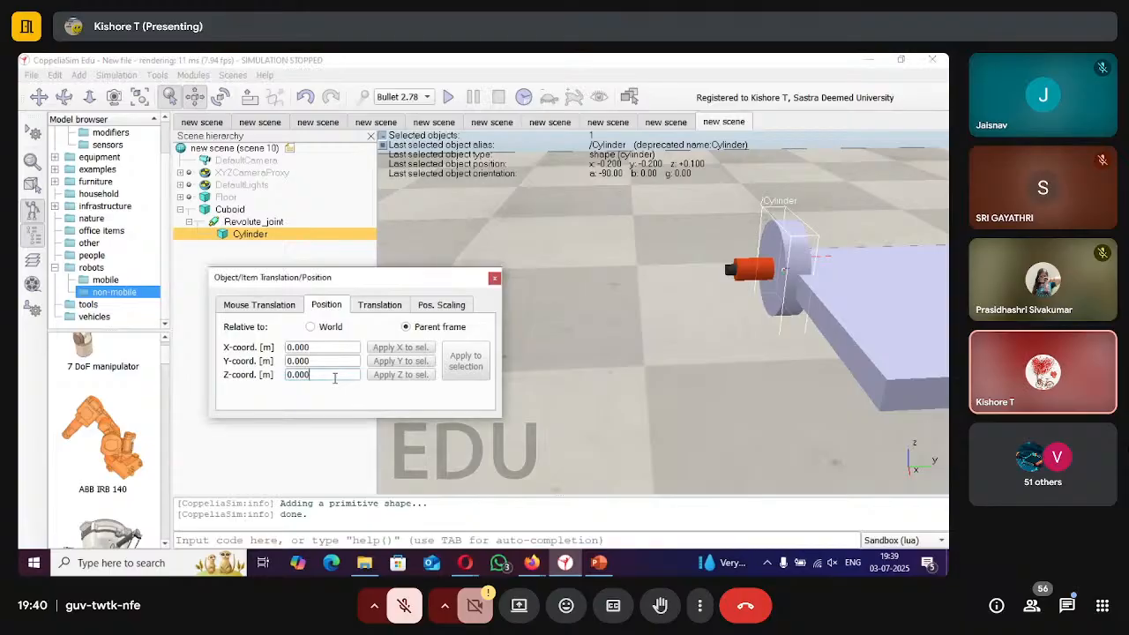
pyautogui.press('BackSpace')
pyautogui.press('BackSpace')
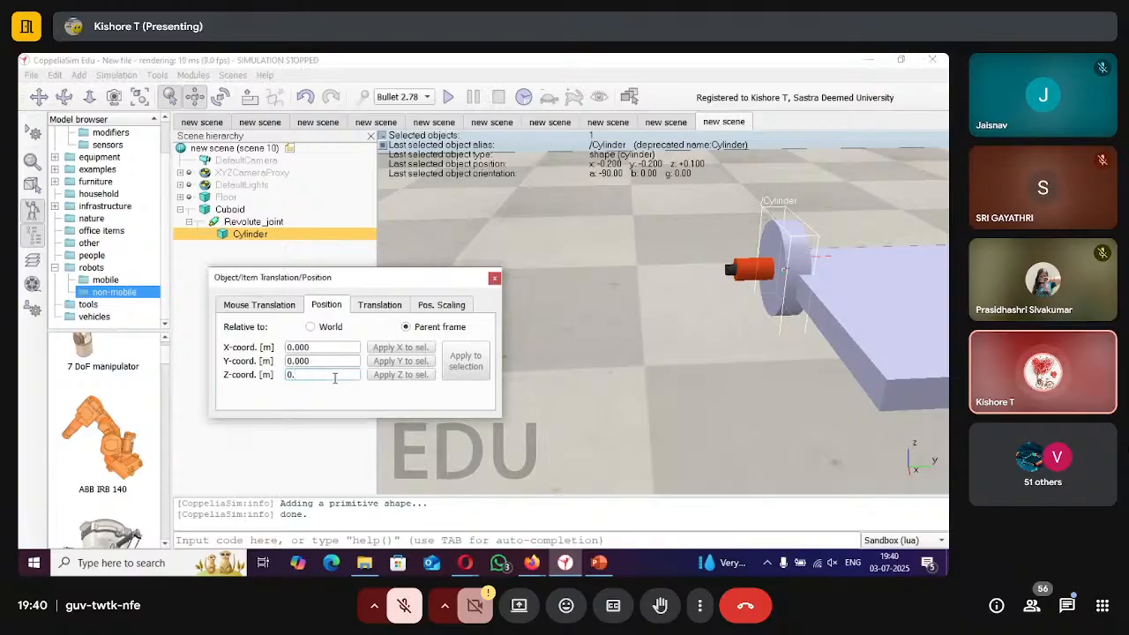
pyautogui.write('1')
pyautogui.press('Return')
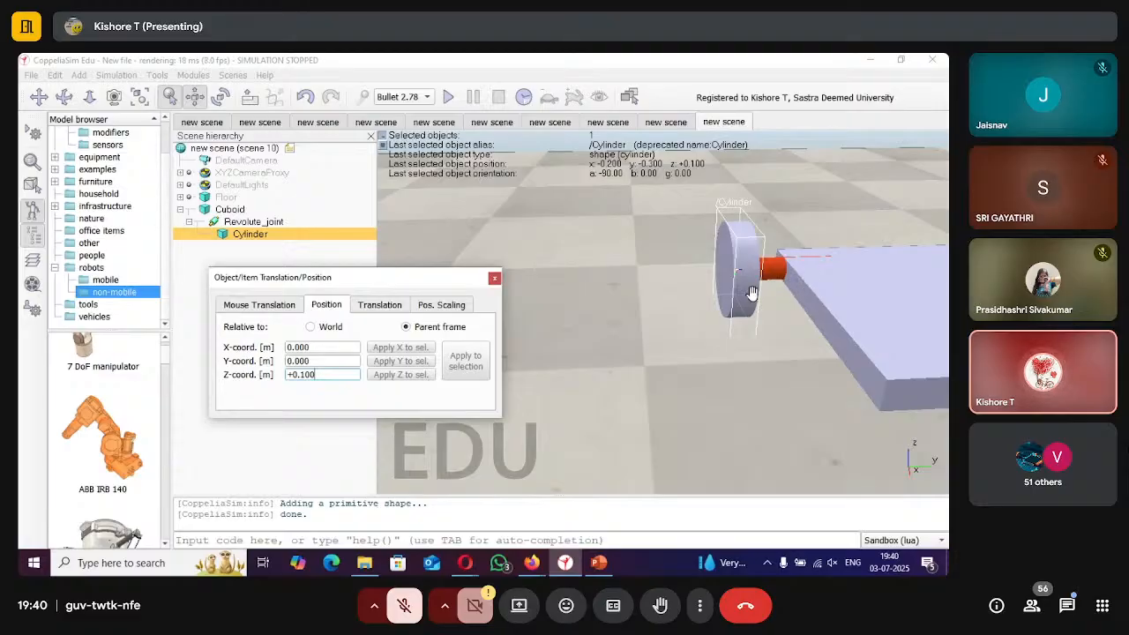
# Try Z coordinates of 0.05 m and 0.08 m for the cylinder in the parent frame.
pyautogui.press('BackSpace')
pyautogui.press('BackSpace')
pyautogui.press('BackSpace')
pyautogui.write('05')
pyautogui.press('Return')
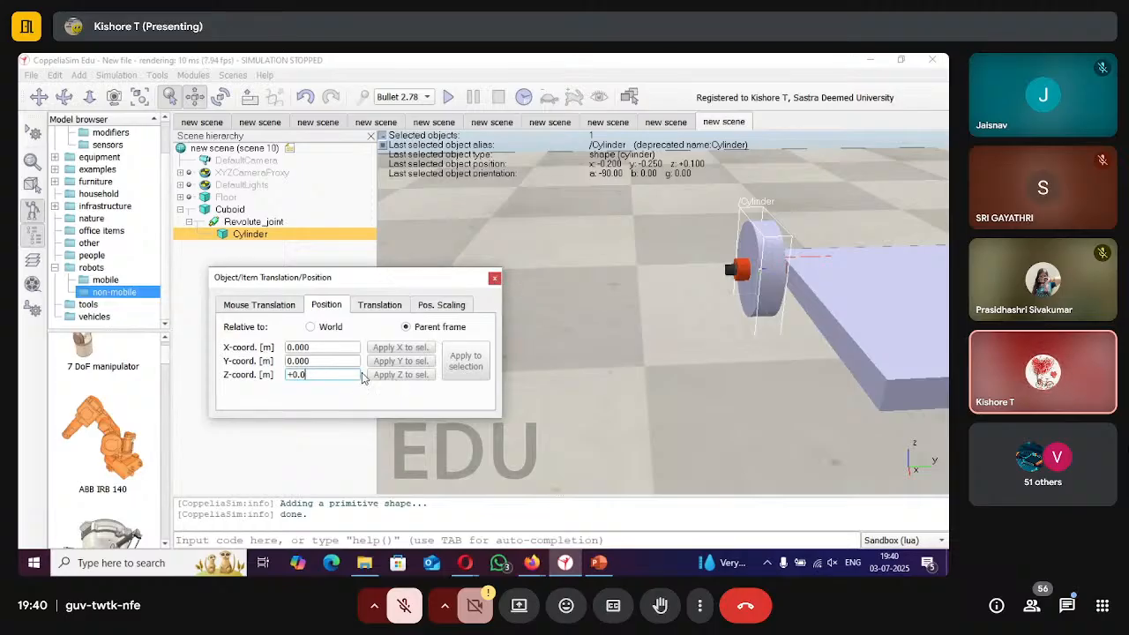
pyautogui.press('Return')
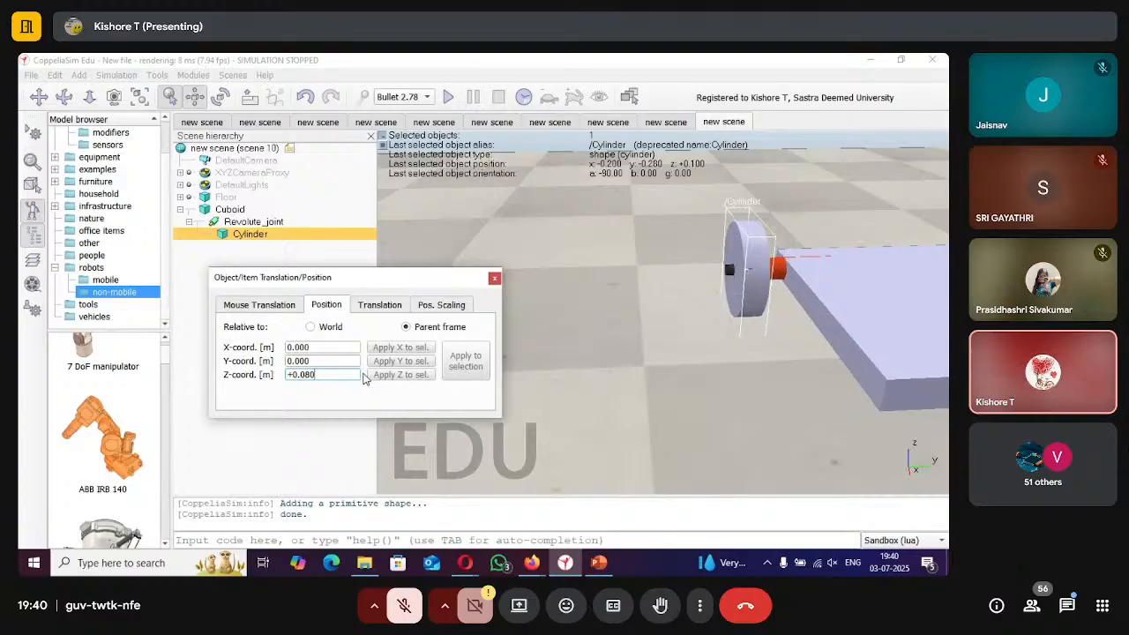
# Set the cylinder's Z coordinate to 0.07 m in the parent frame and deselect it.
pyautogui.press('BackSpace')
pyautogui.press('BackSpace')
pyautogui.write('70')
pyautogui.press('Return')
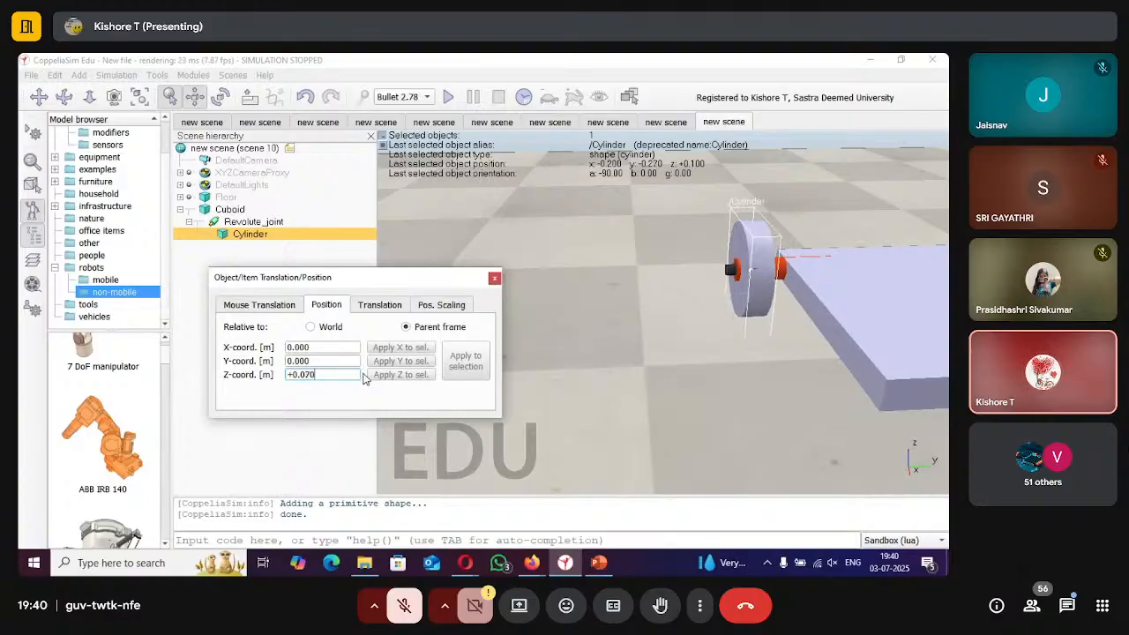
pyautogui.click(494, 277)
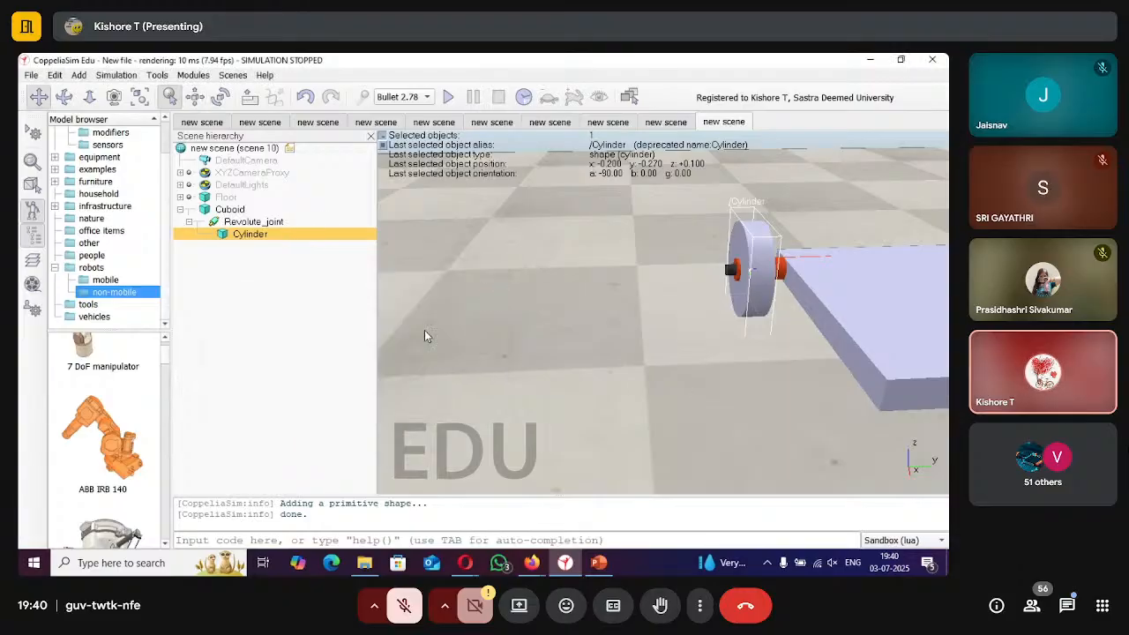
pyautogui.click(406, 349)
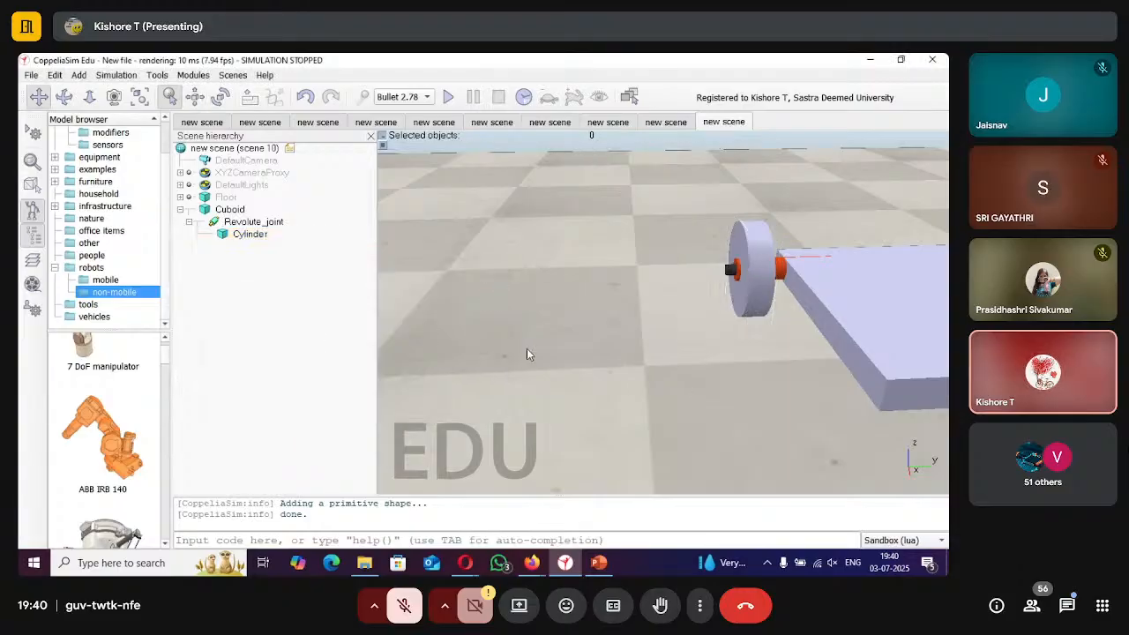
# Duplicate Revolute_joint together with its Cylinder and make the copied joint a child of the Cuboid.
pyautogui.scroll(-3, 526, 349)
pyautogui.scroll(-2, 772, 311)
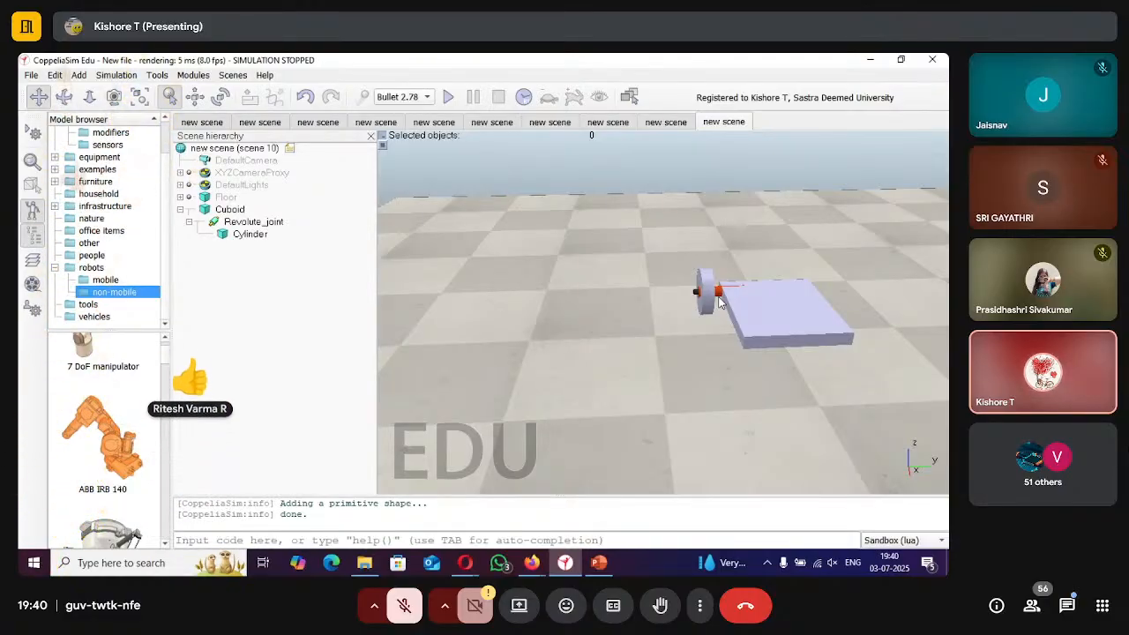
pyautogui.click(277, 225)
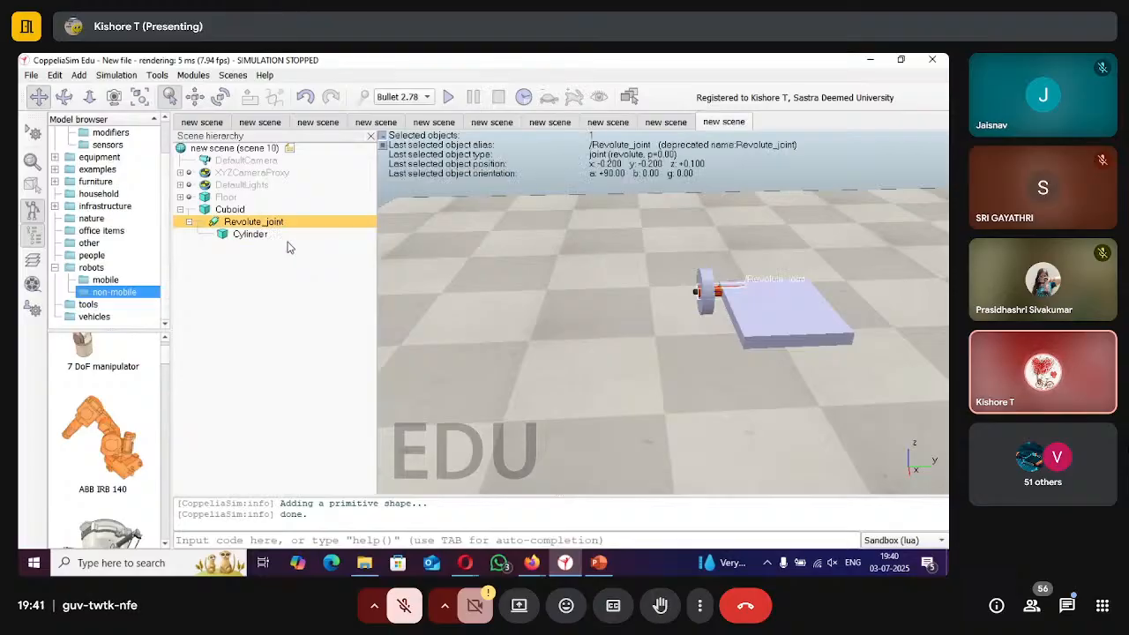
pyautogui.keyDown('ctrl'); pyautogui.click(289, 237); pyautogui.keyUp('ctrl')
pyautogui.hotkey('ctrl', 'c')
pyautogui.hotkey('ctrl', 'v')
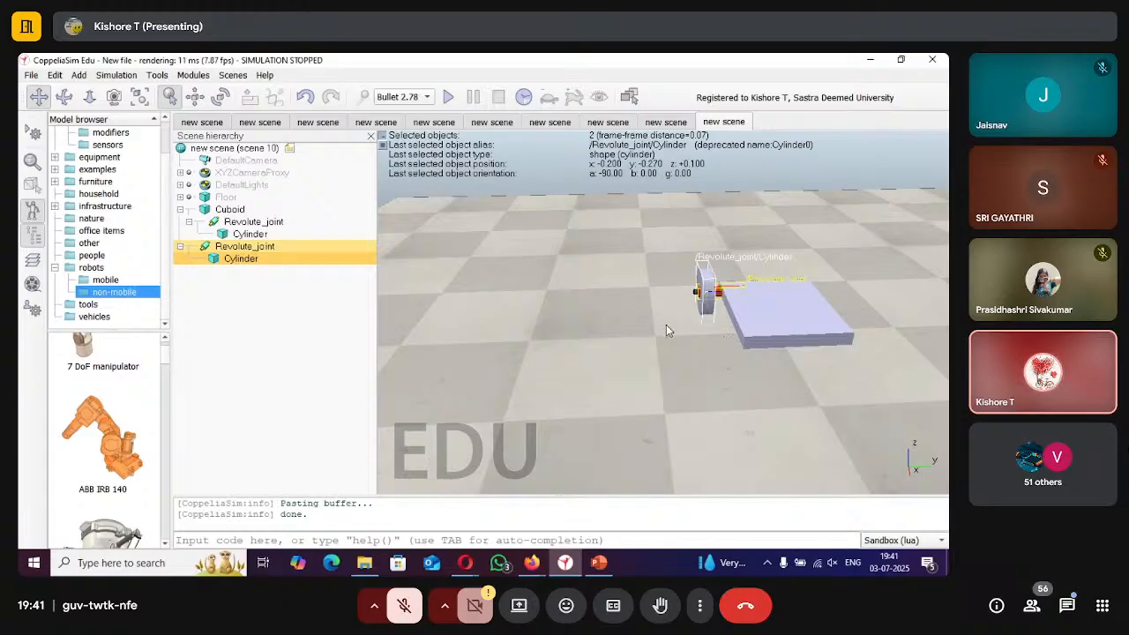
pyautogui.click(434, 122)
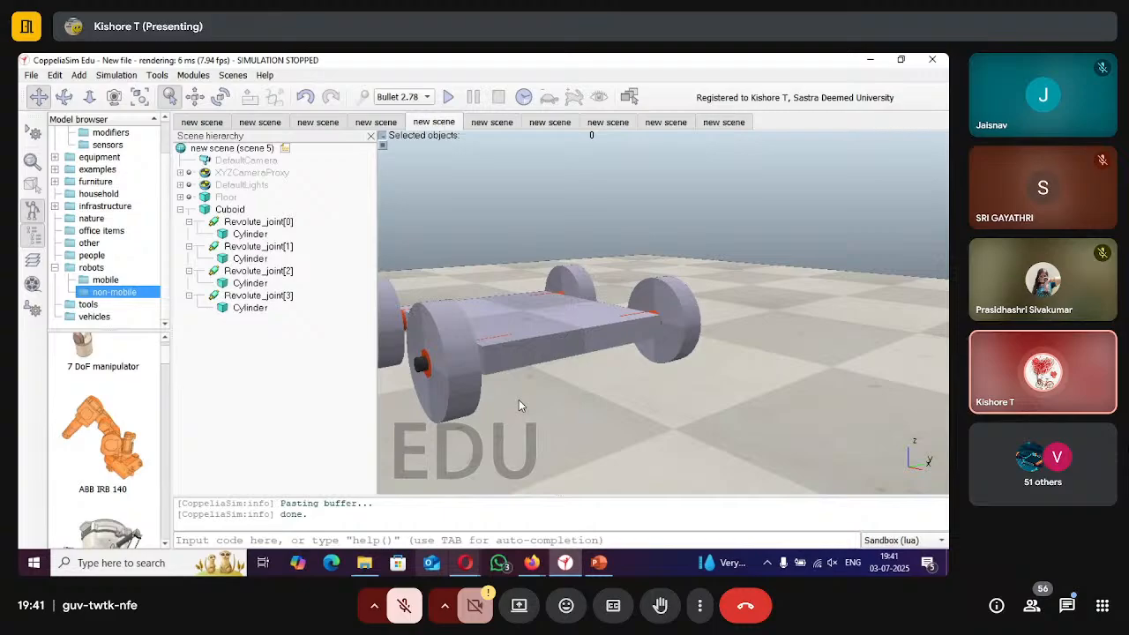
pyautogui.click(721, 124)
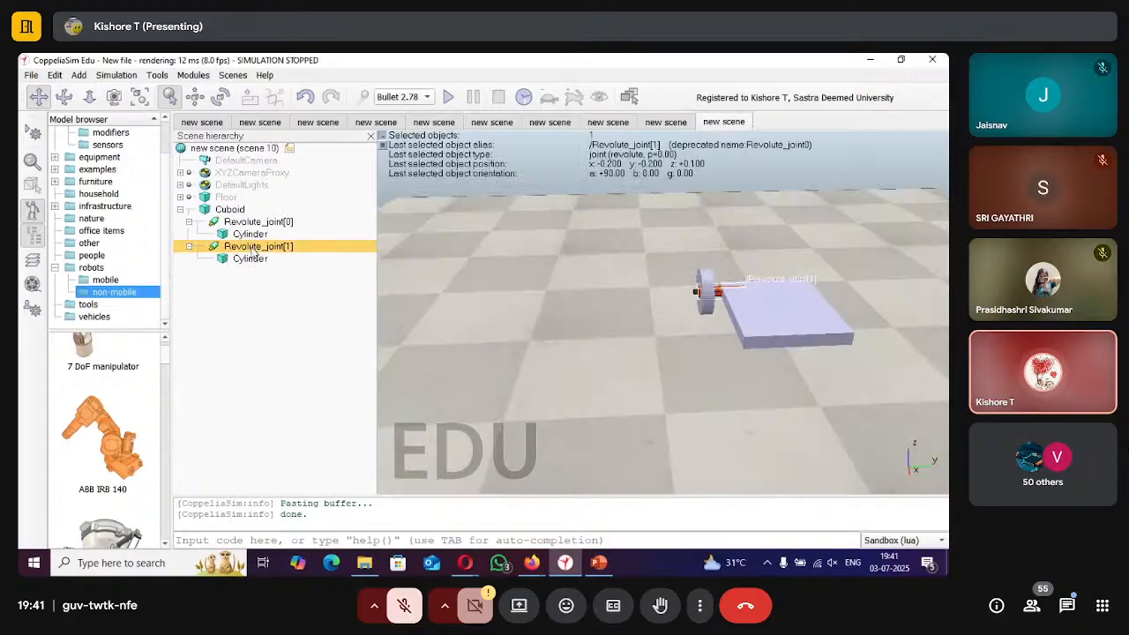
# Set the X coordinate of Revolute_joint[1] to 0.2 m in the parent frame, then deselect the joint.
pyautogui.click(194, 97)
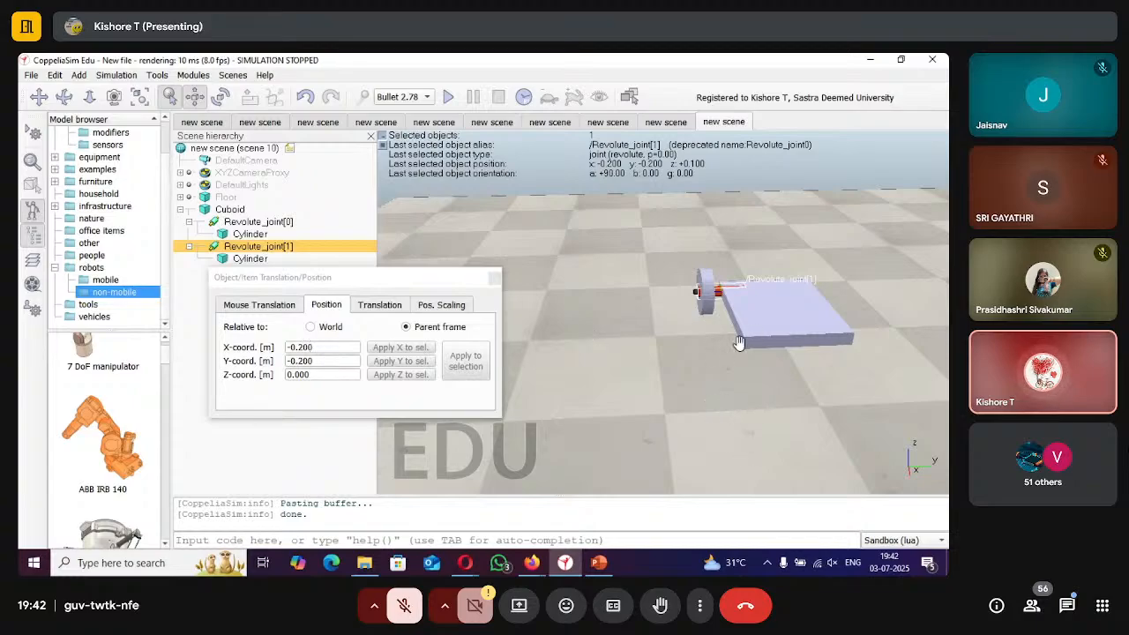
pyautogui.click(331, 345)
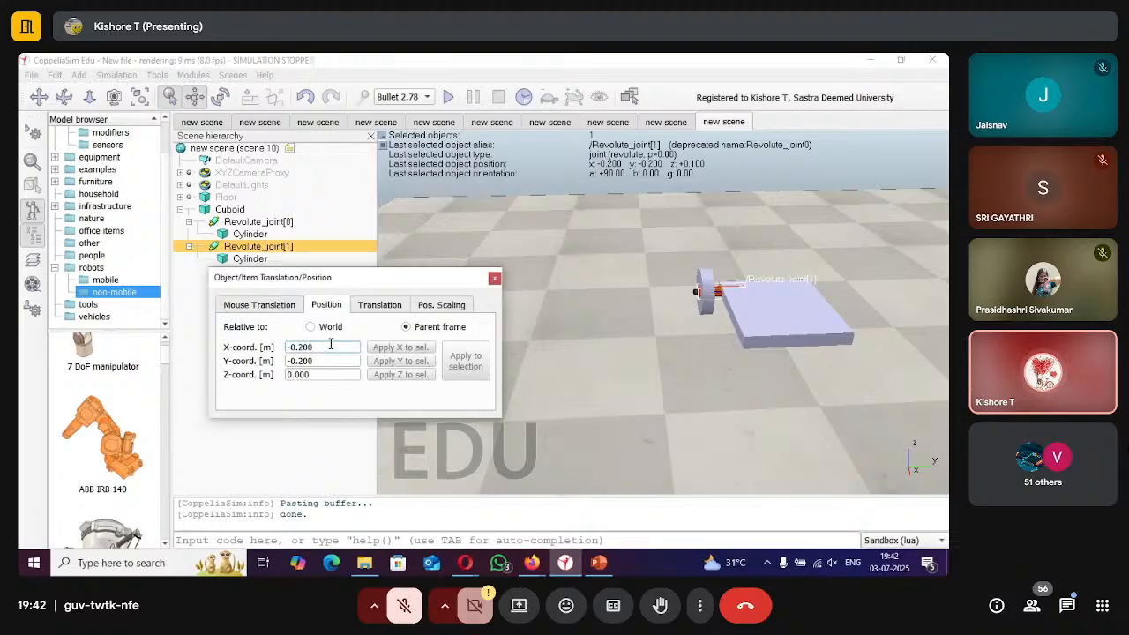
pyautogui.press('BackSpace')
pyautogui.write('0.2')
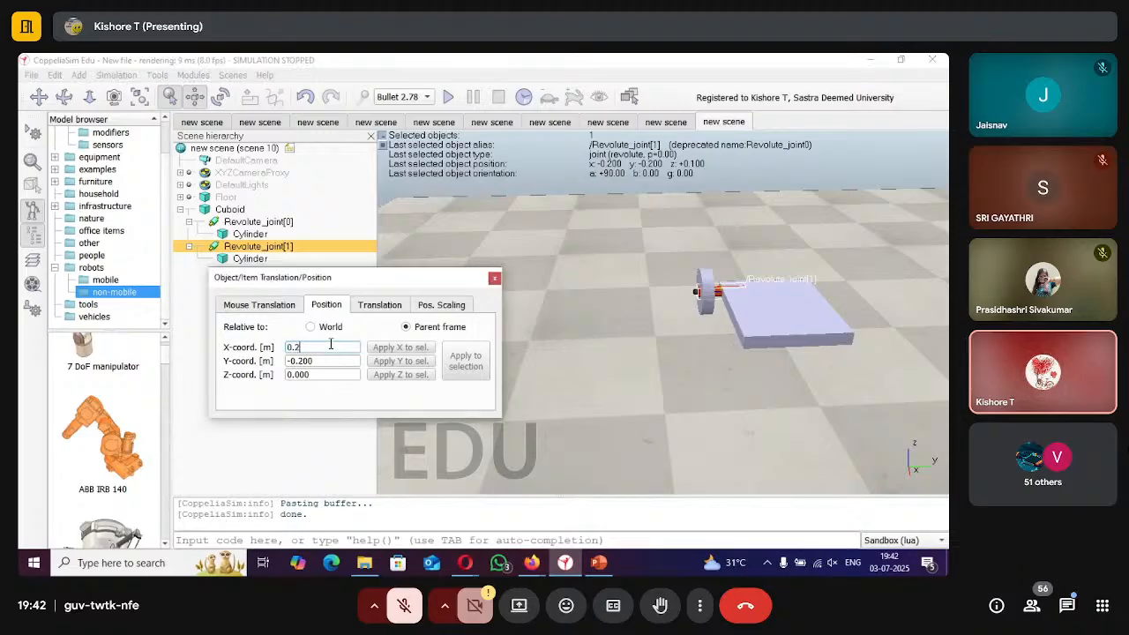
pyautogui.press('Return')
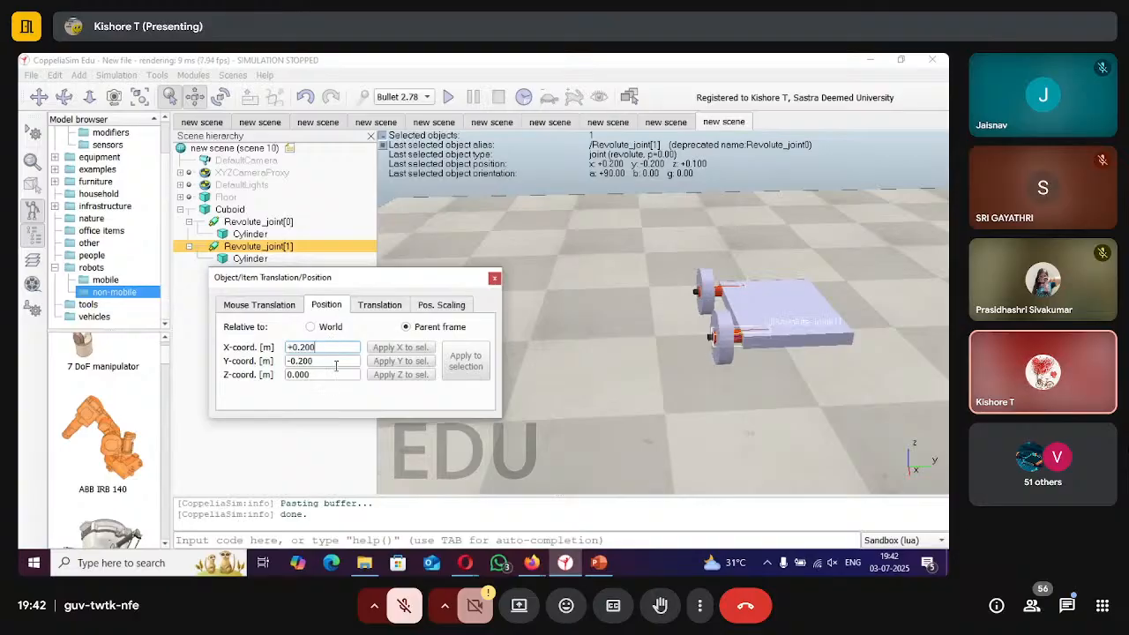
pyautogui.click(494, 277)
pyautogui.click(333, 324)
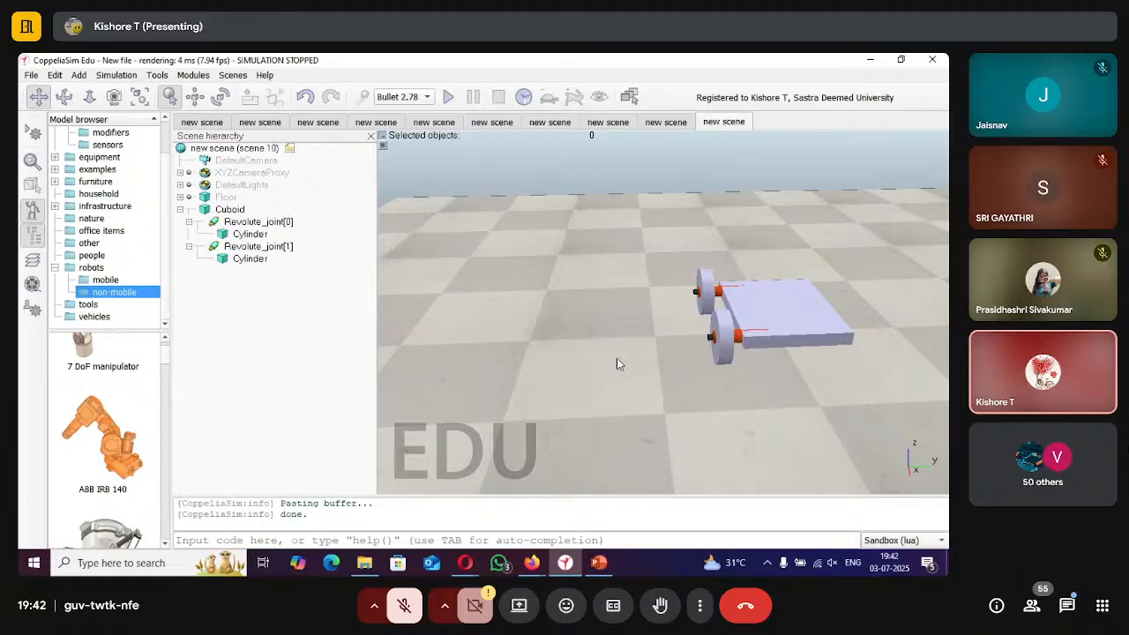
# Duplicate Revolute_joint[1] together with its Cylinder and make the copied joint a child of the Cuboid.
pyautogui.click(240, 248)
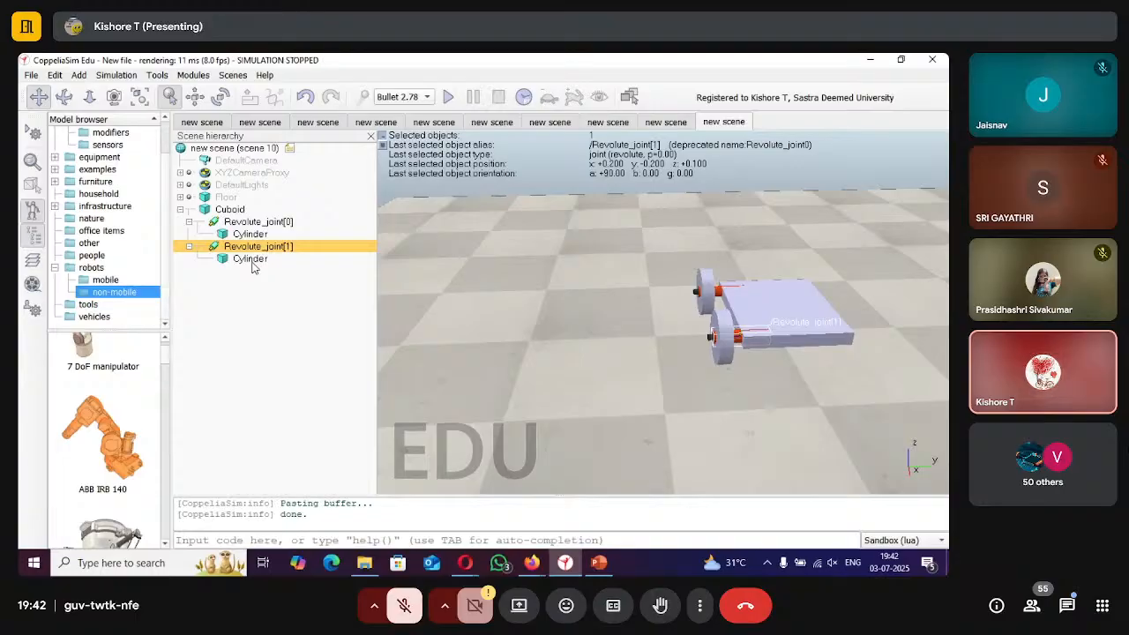
pyautogui.keyDown('ctrl'); pyautogui.click(281, 258); pyautogui.keyUp('ctrl')
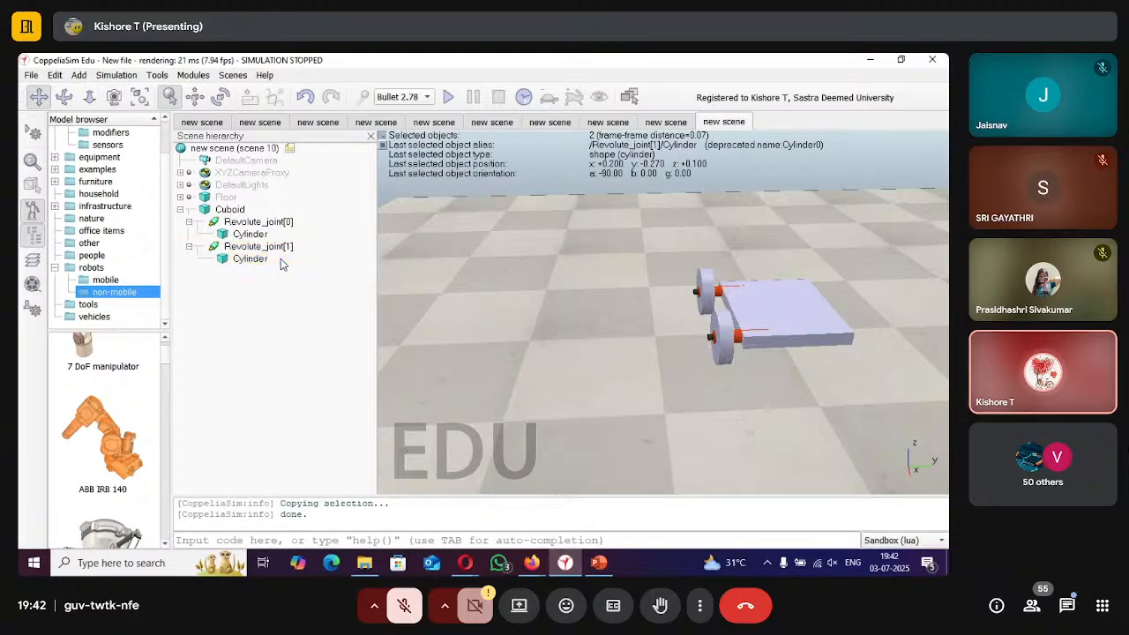
pyautogui.hotkey('ctrl', 'v')
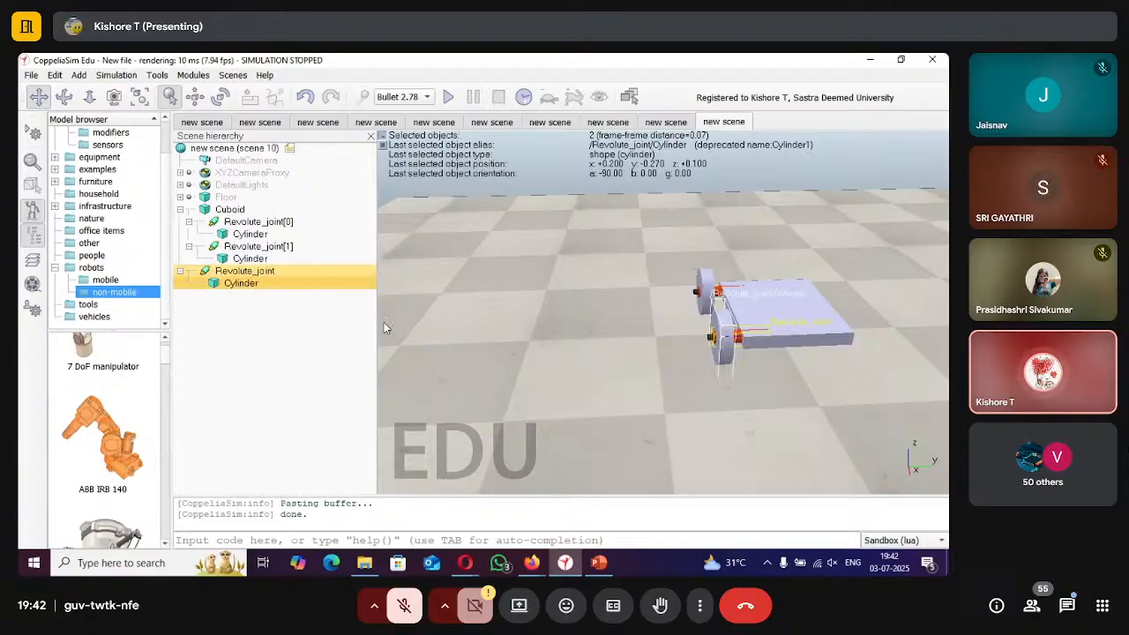
pyautogui.moveTo(245, 272); pyautogui.dragTo(235, 211)
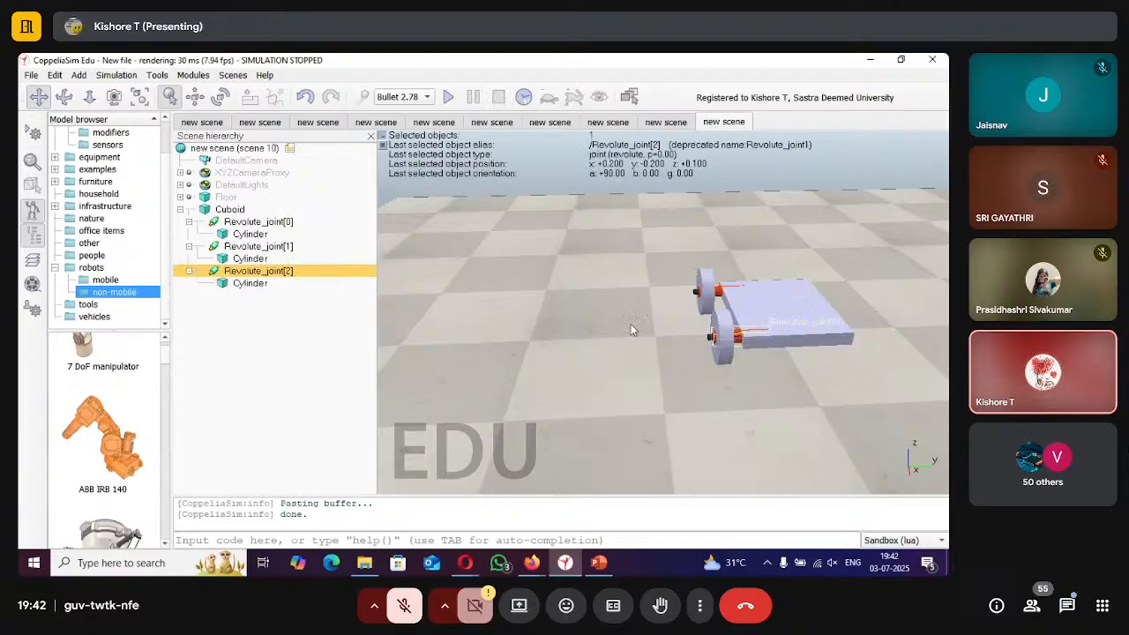
# Set the Y coordinate of Revolute_joint[2] to 0.2 m in the parent frame and deselect it.
pyautogui.click(196, 98)
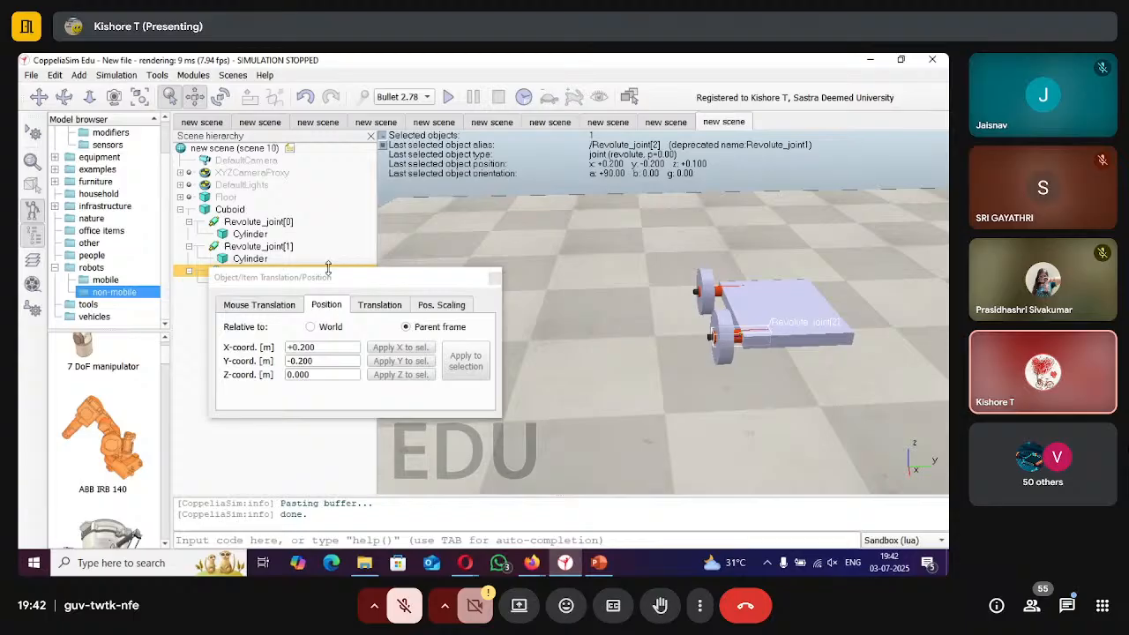
pyautogui.moveTo(328, 275); pyautogui.dragTo(399, 279)
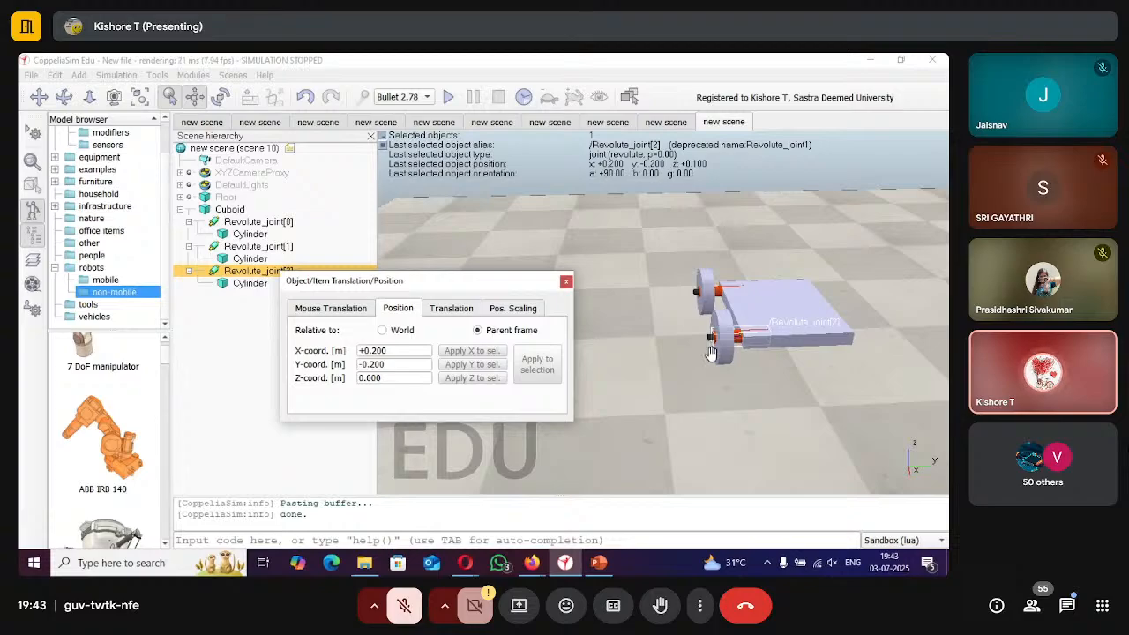
pyautogui.doubleClick(405, 367)
pyautogui.press('BackSpace')
pyautogui.write('0.')
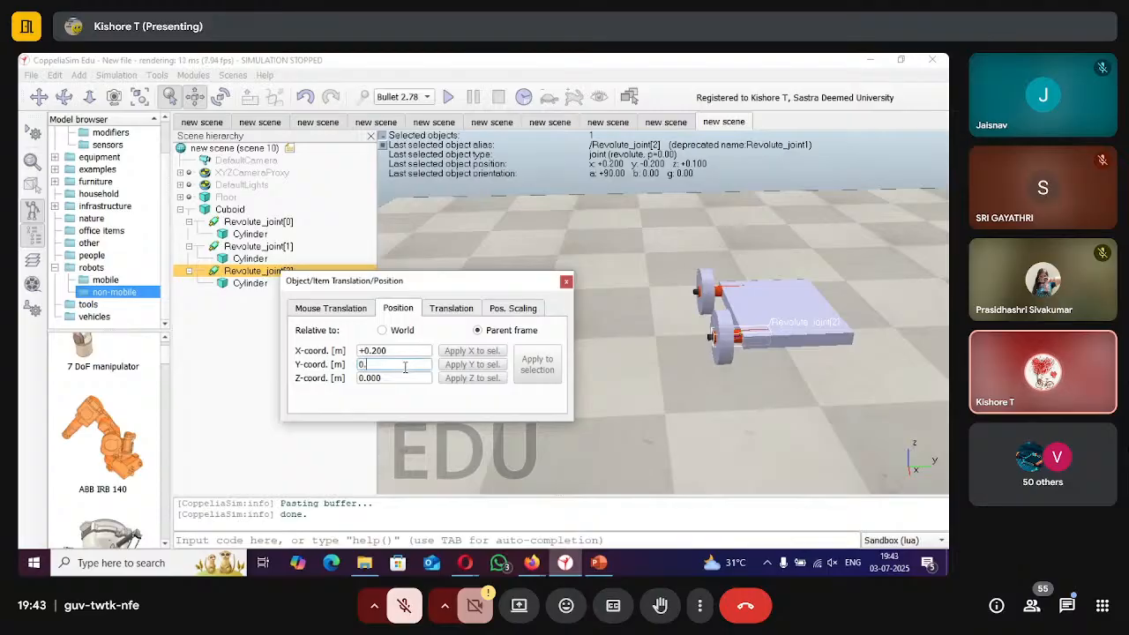
pyautogui.write('2')
pyautogui.press('Return')
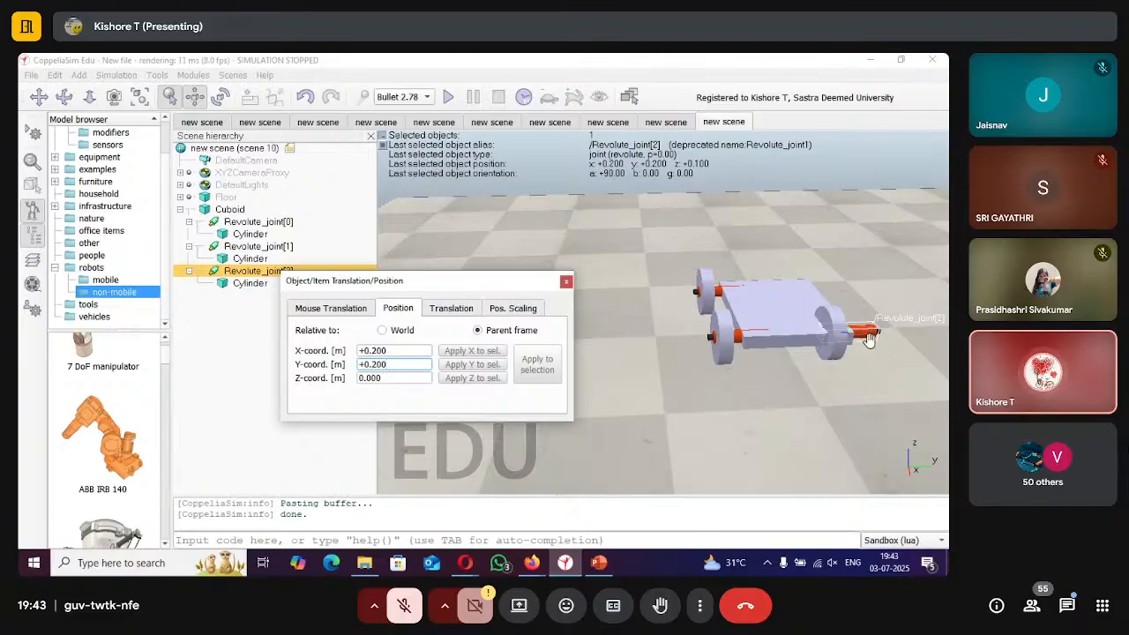
pyautogui.click(566, 282)
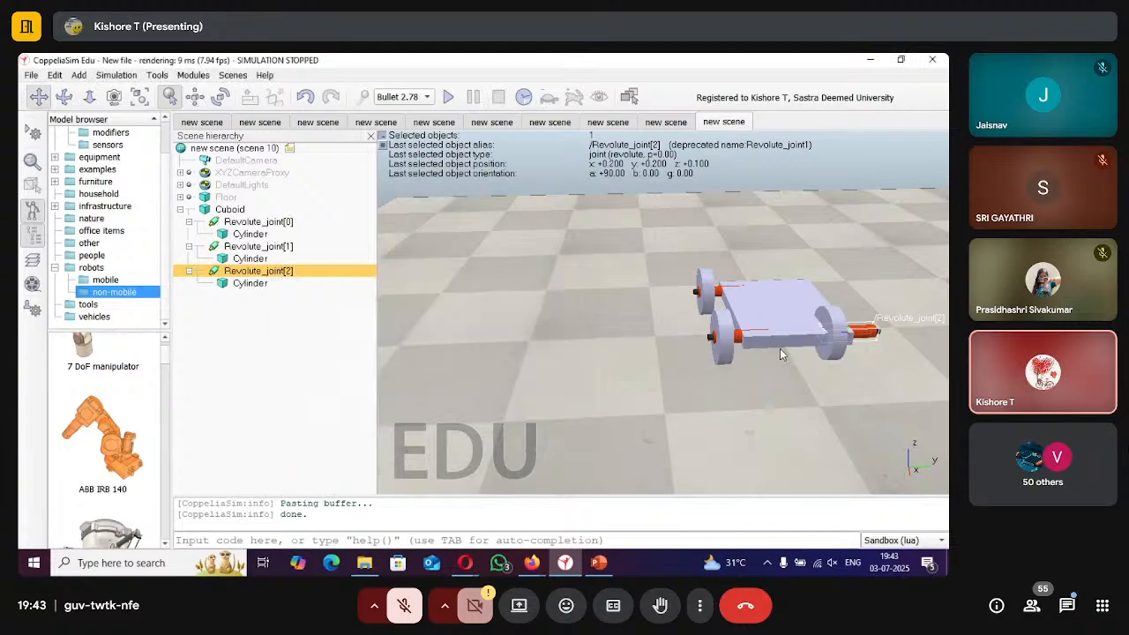
pyautogui.click(844, 358)
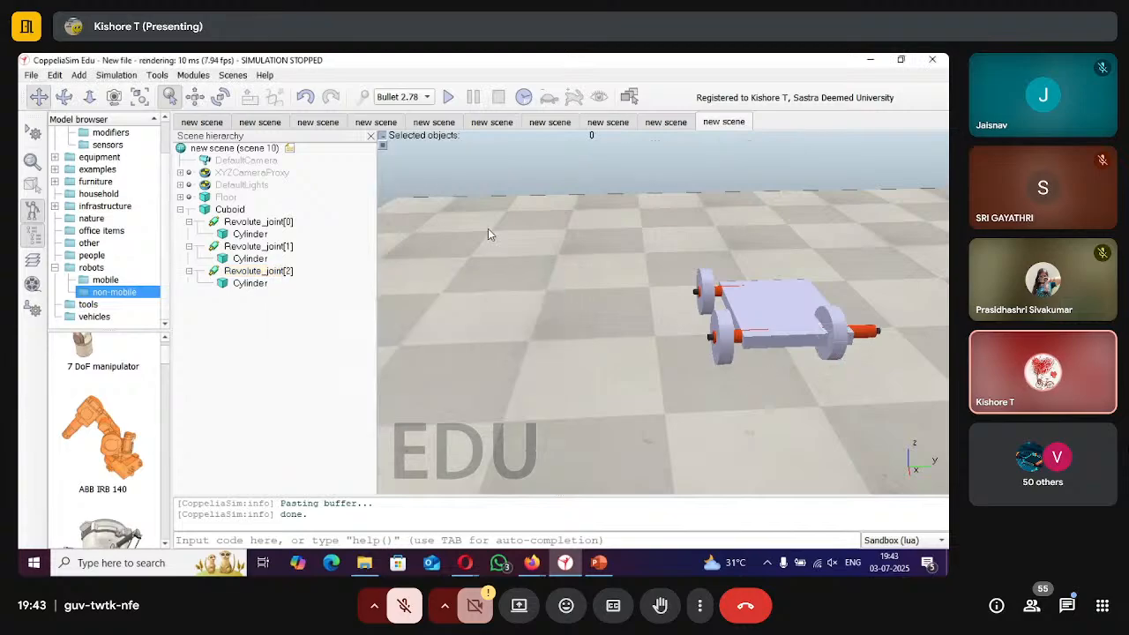
# Examine the third wheel, comparing the positions of Revolute_joint[2] and its Cylinder relative to their parent frames.
pyautogui.moveTo(779, 407); pyautogui.dragTo(825, 399)
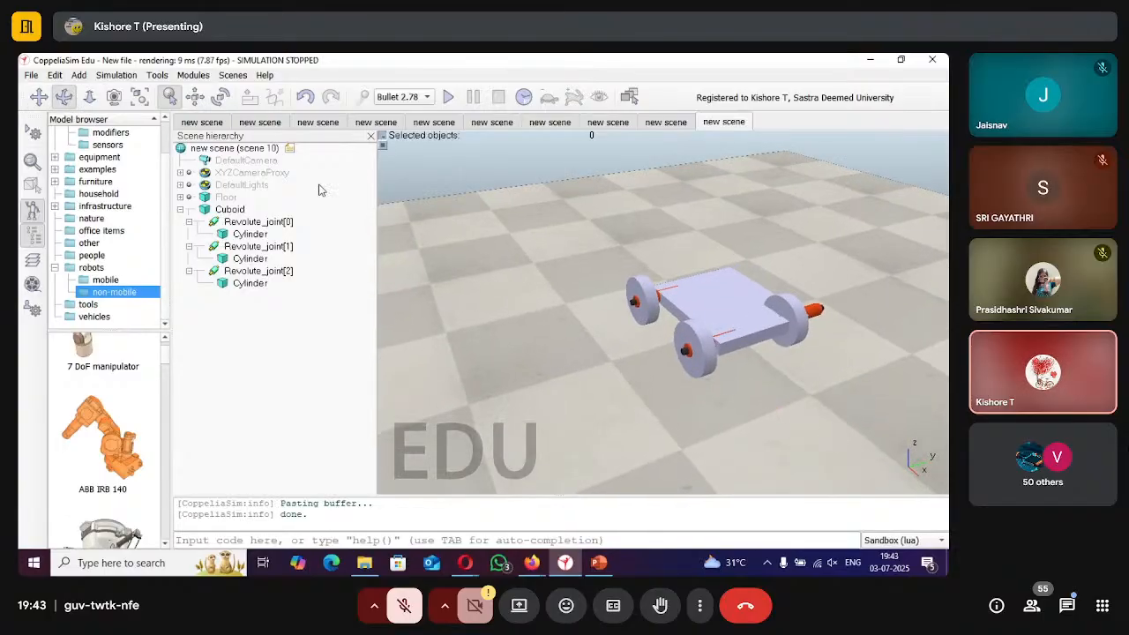
pyautogui.click(267, 290)
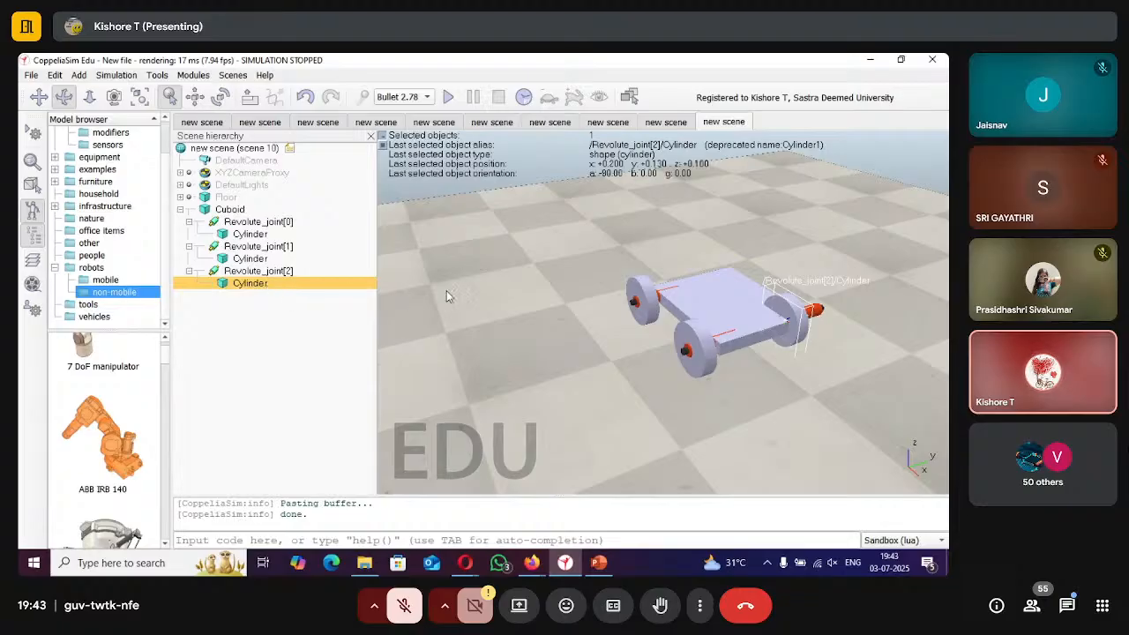
pyautogui.click(195, 96)
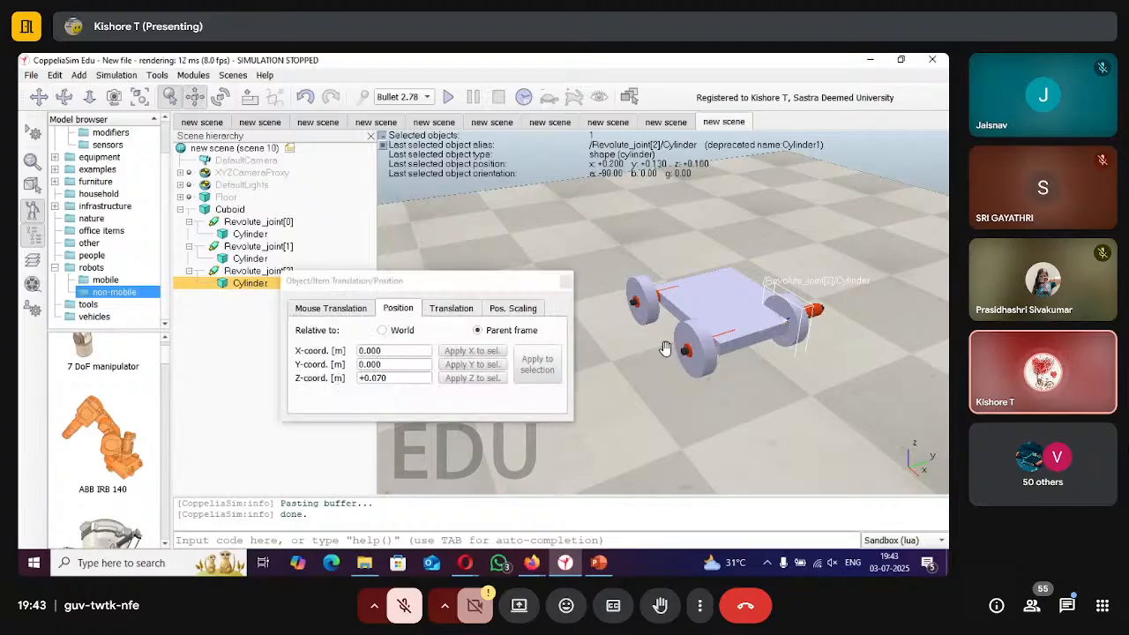
pyautogui.click(821, 314)
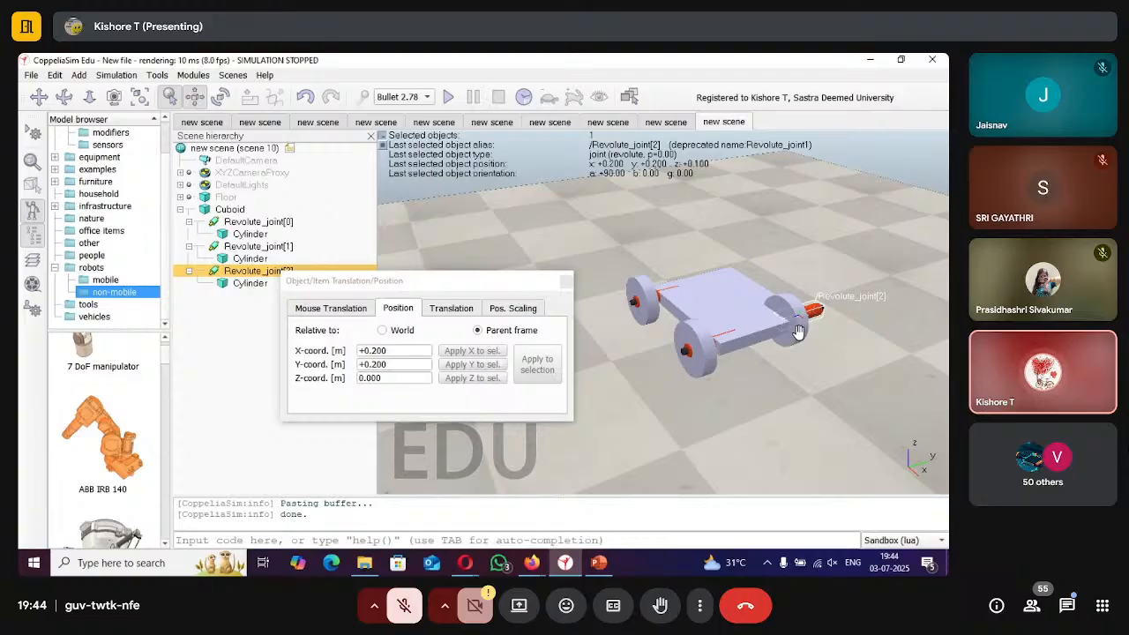
pyautogui.click(566, 280)
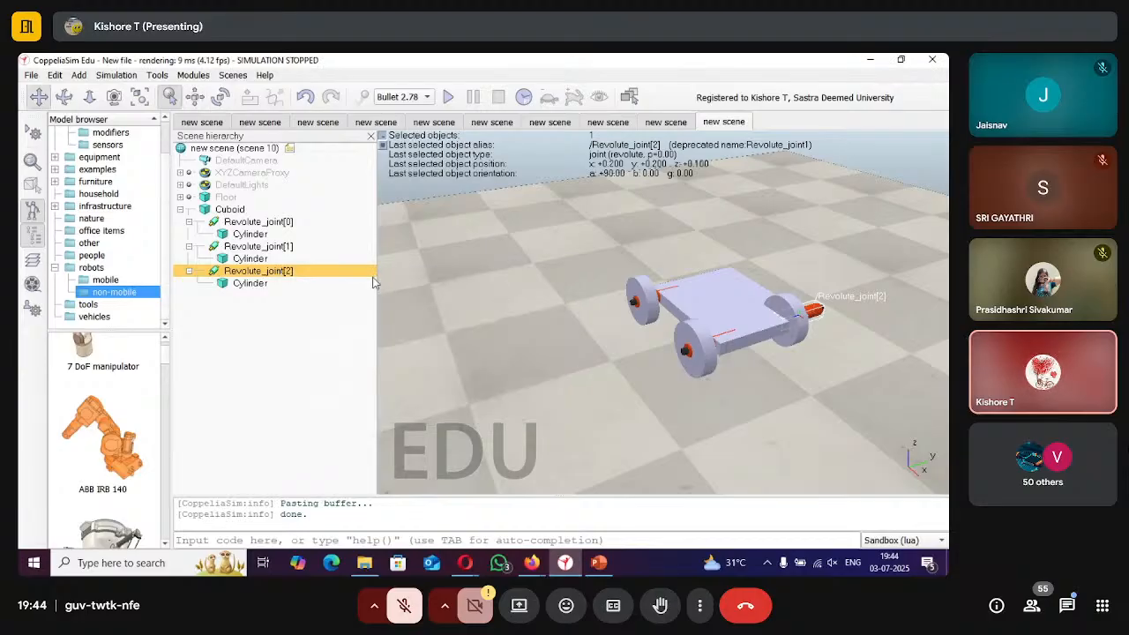
pyautogui.click(349, 284)
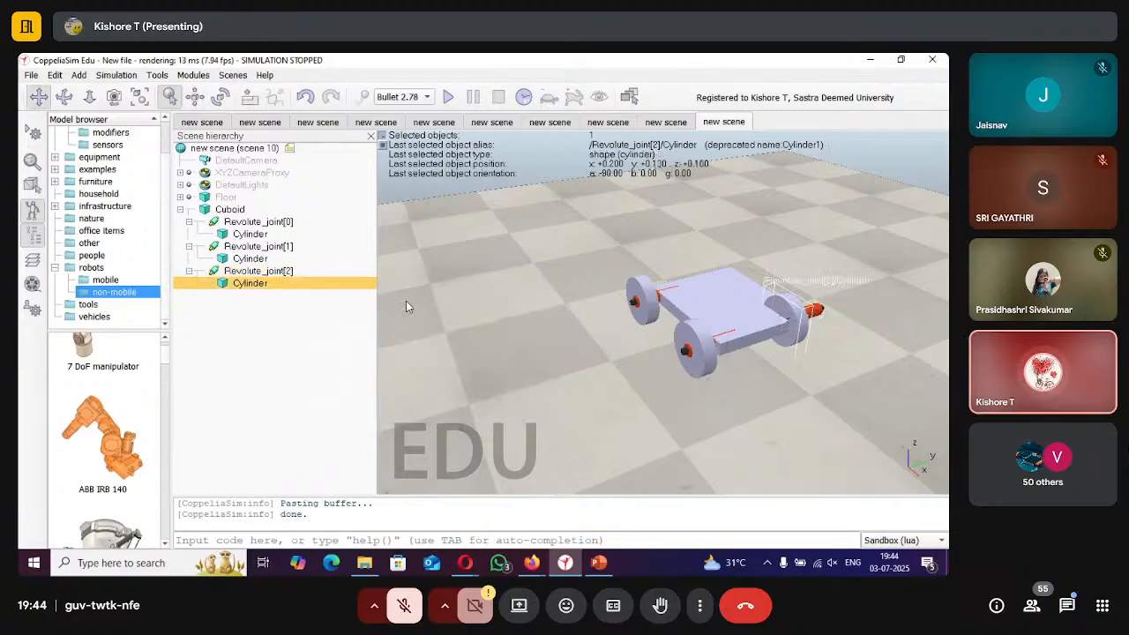
pyautogui.click(195, 96)
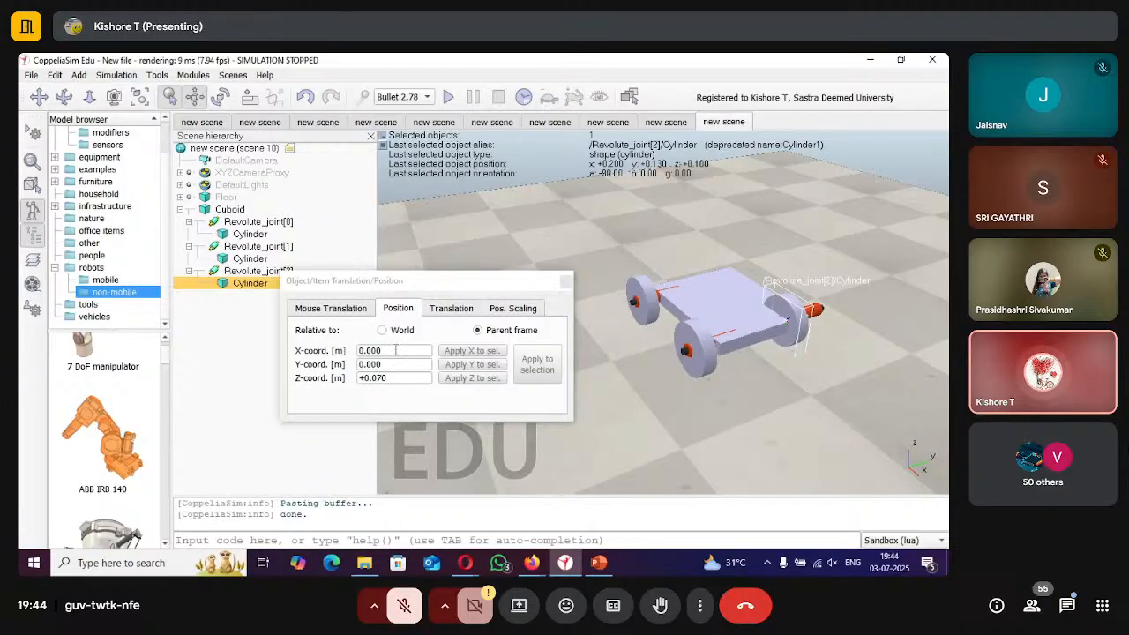
pyautogui.click(820, 315)
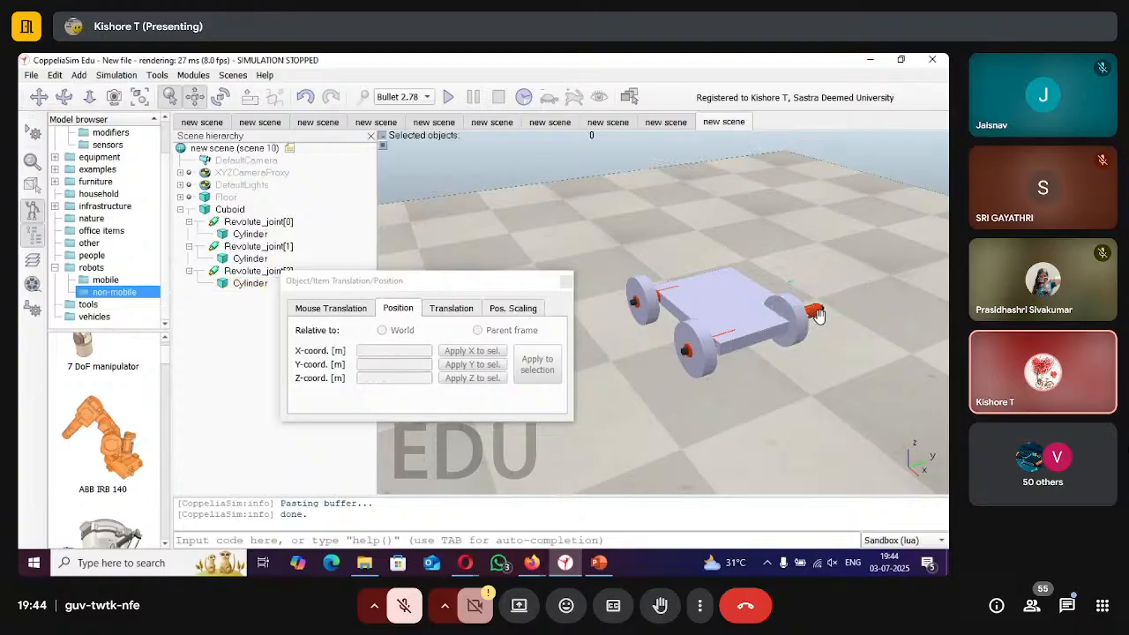
pyautogui.click(565, 281)
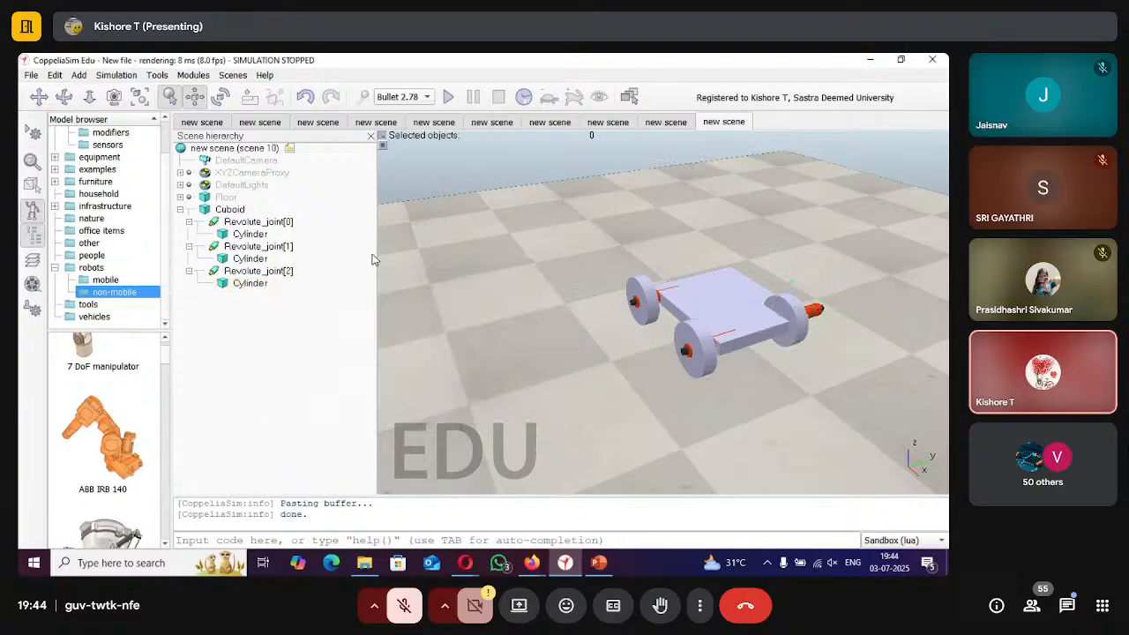
pyautogui.click(282, 272)
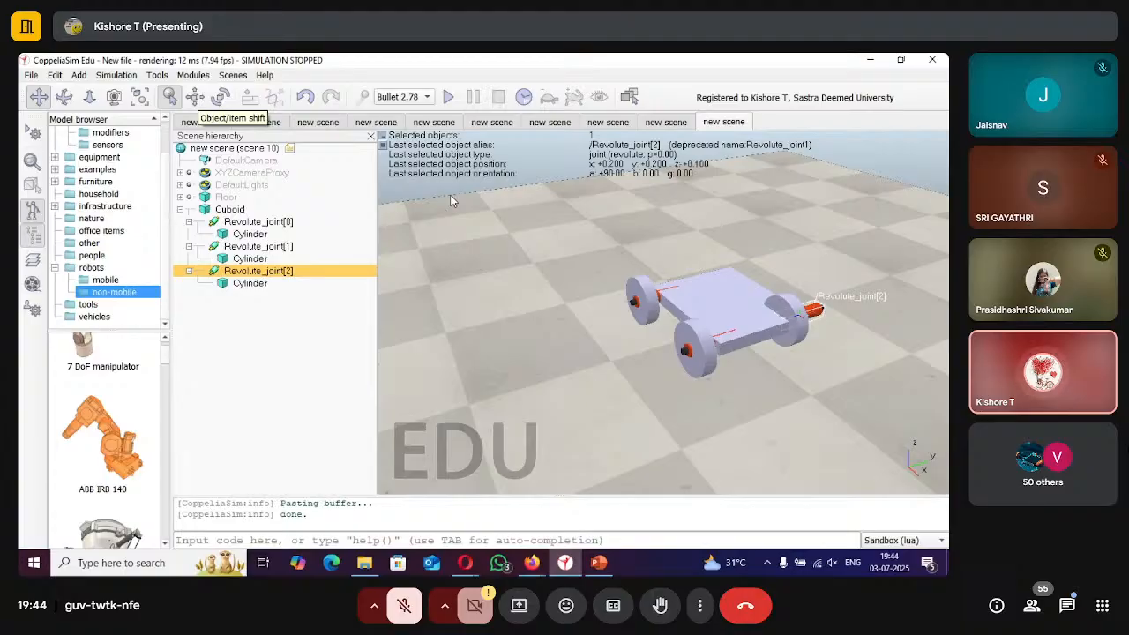
# Set the Z coordinate of Revolute_joint[2]'s Cylinder to -0.1 m in the parent frame.
pyautogui.click(787, 323)
pyautogui.click(195, 97)
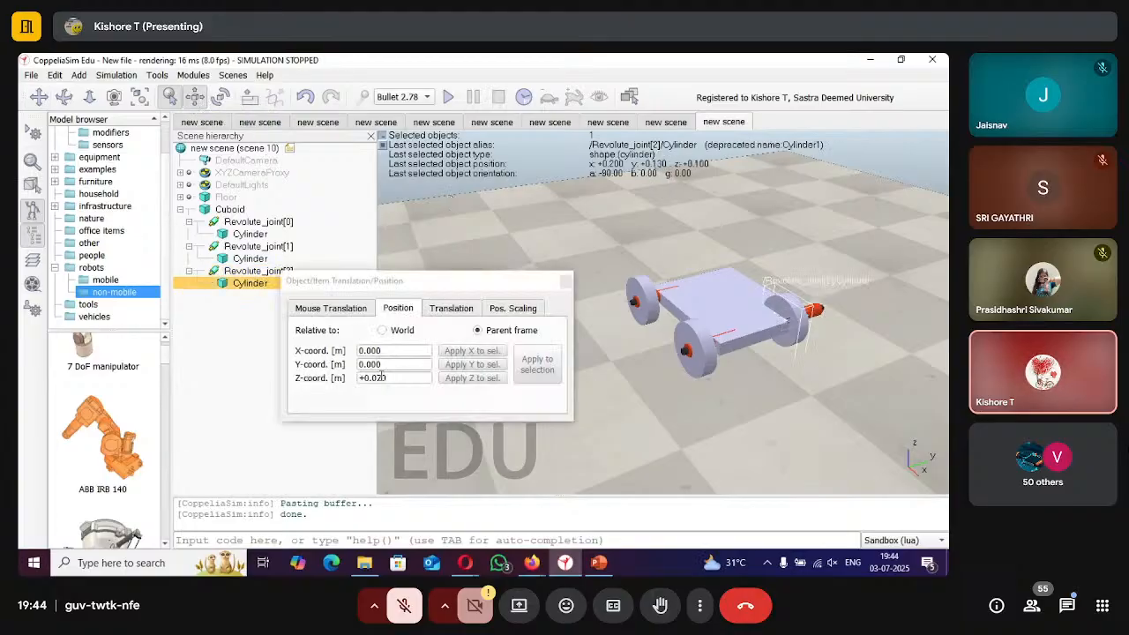
pyautogui.click(395, 378)
pyautogui.press('BackSpace')
pyautogui.press('BackSpace')
pyautogui.press('BackSpace')
pyautogui.press('BackSpace')
pyautogui.press('BackSpace')
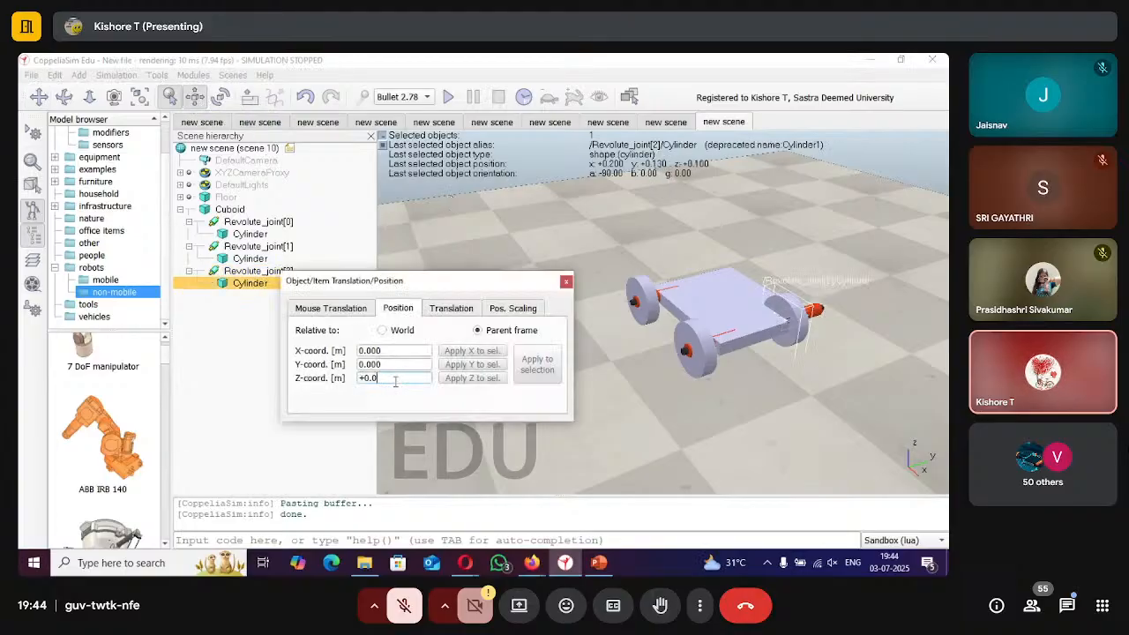
pyautogui.write('-0.1')
pyautogui.press('Return')
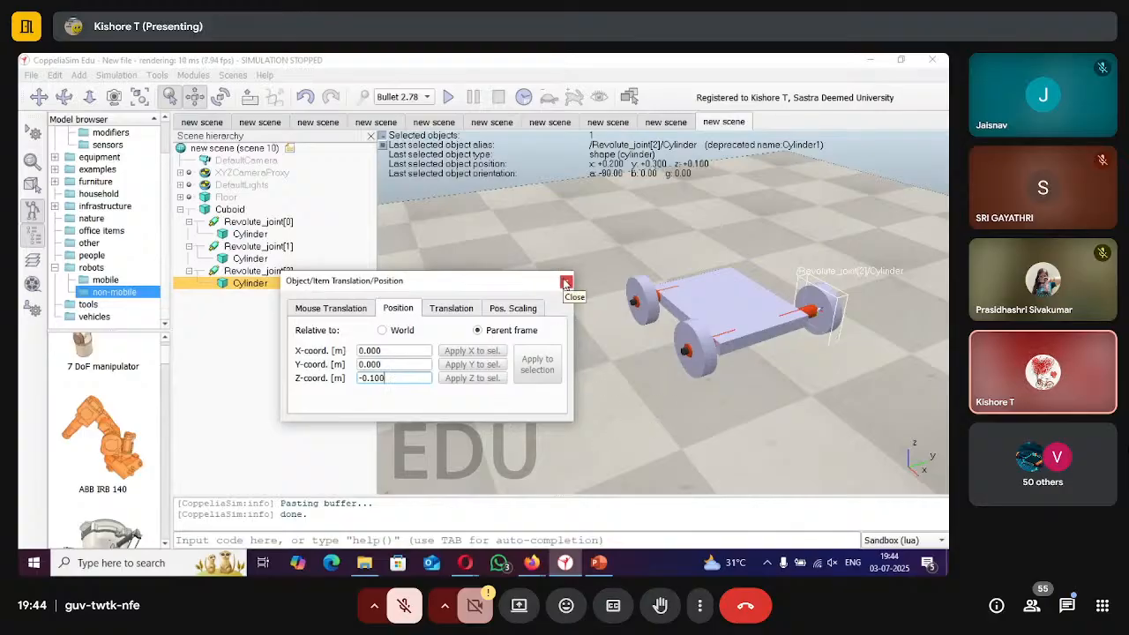
pyautogui.click(566, 282)
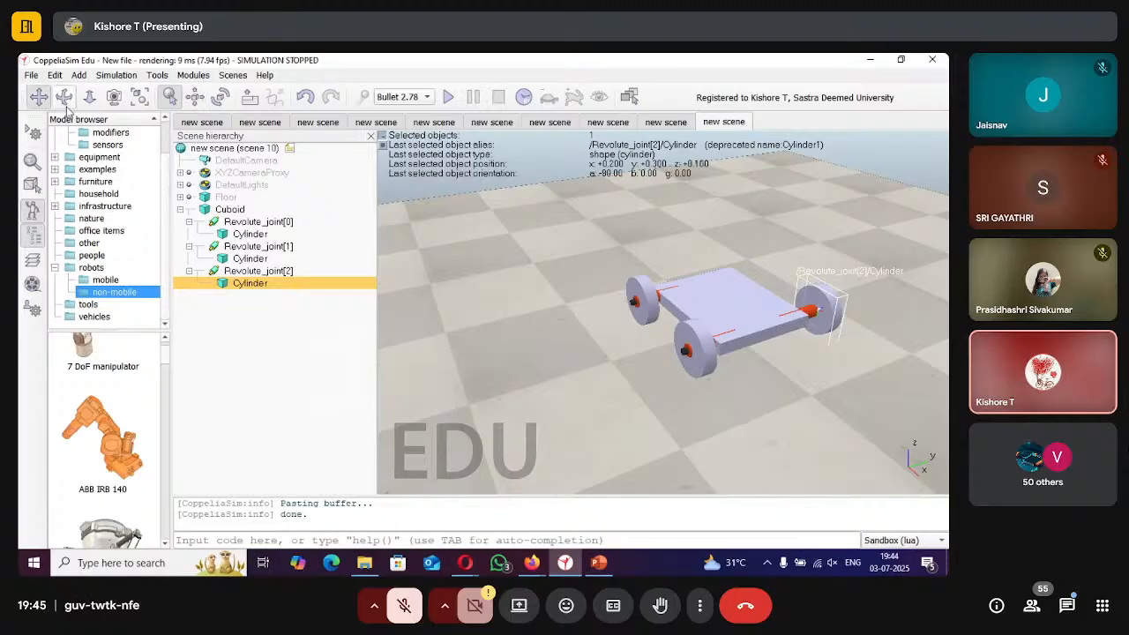
# Delete the Cylinder under Revolute_joint[2], leaving the joint itself in place.
pyautogui.click(65, 98)
pyautogui.moveTo(825, 410); pyautogui.dragTo(737, 363)
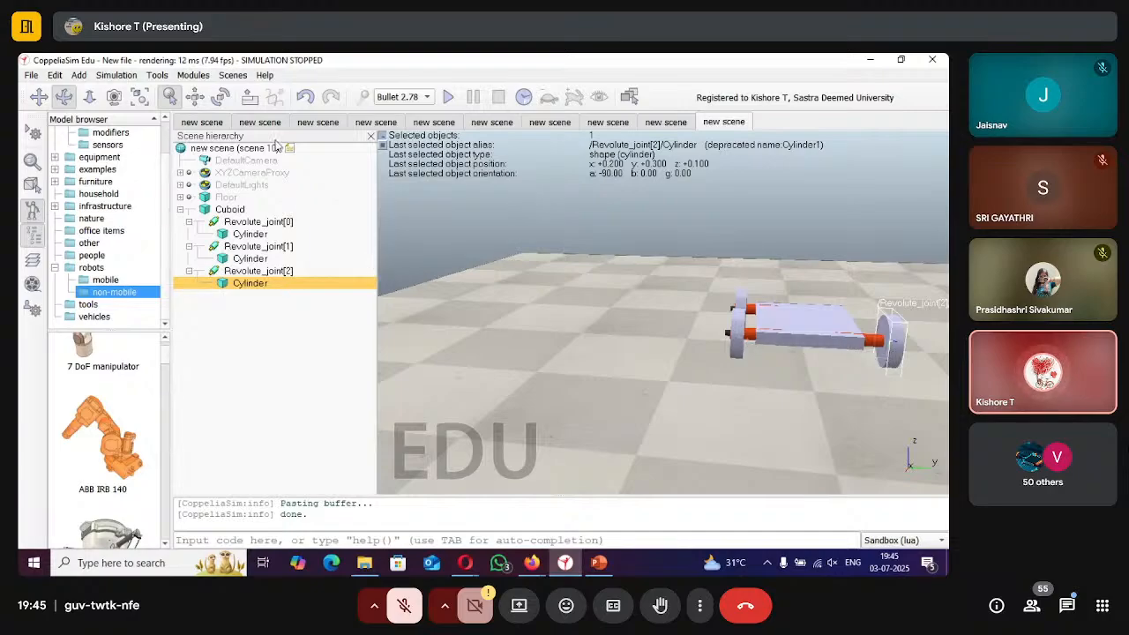
pyautogui.click(195, 97)
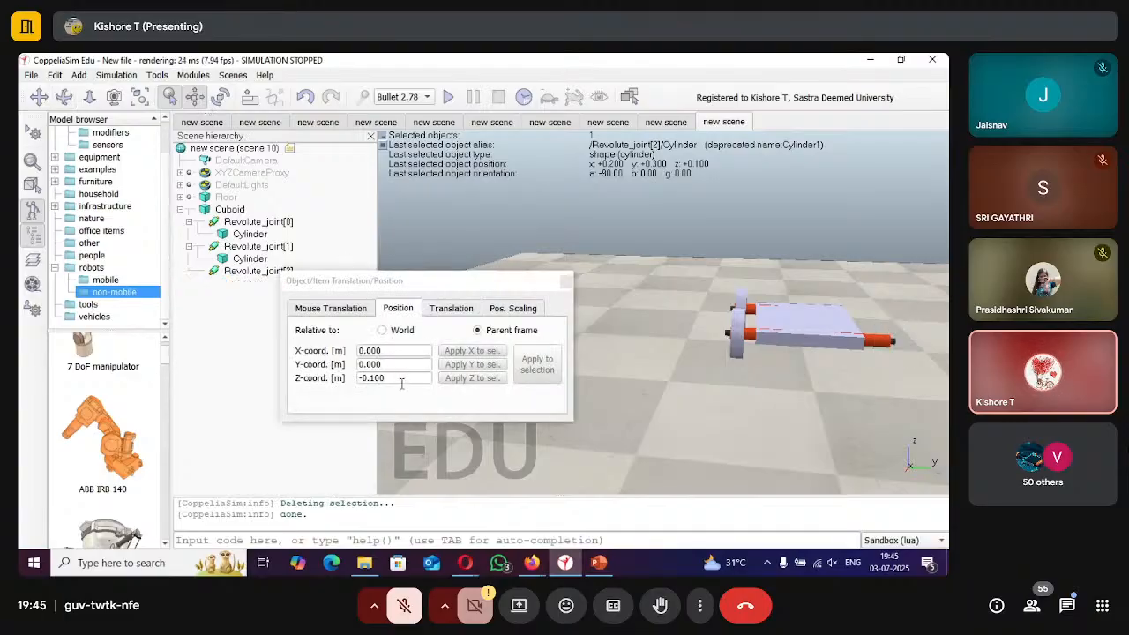
pyautogui.press('Delete')
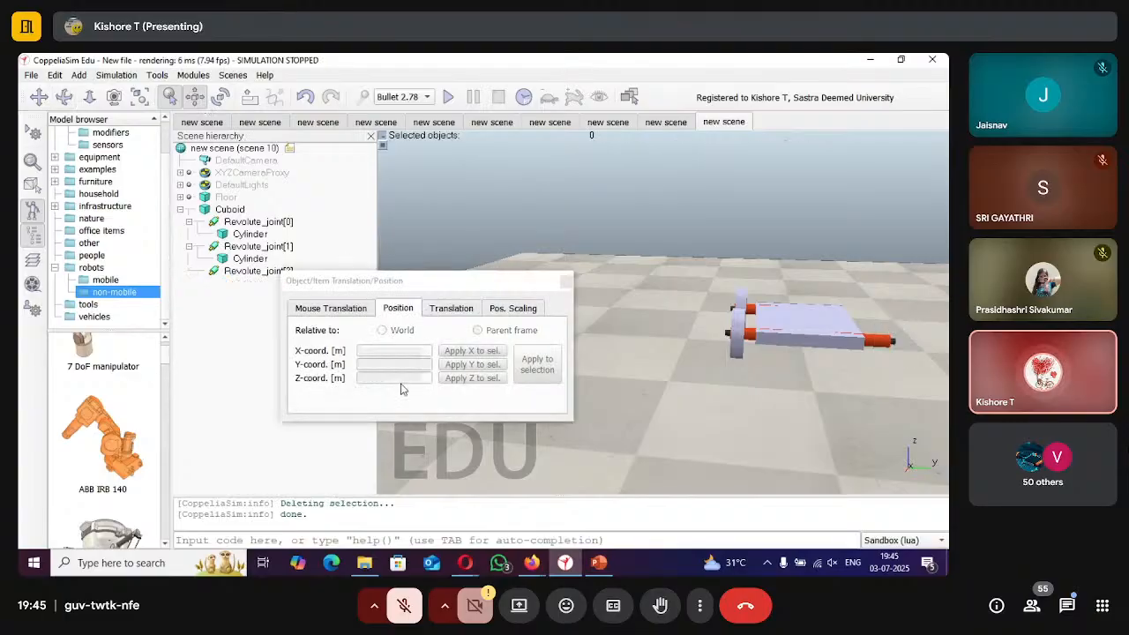
pyautogui.click(260, 272)
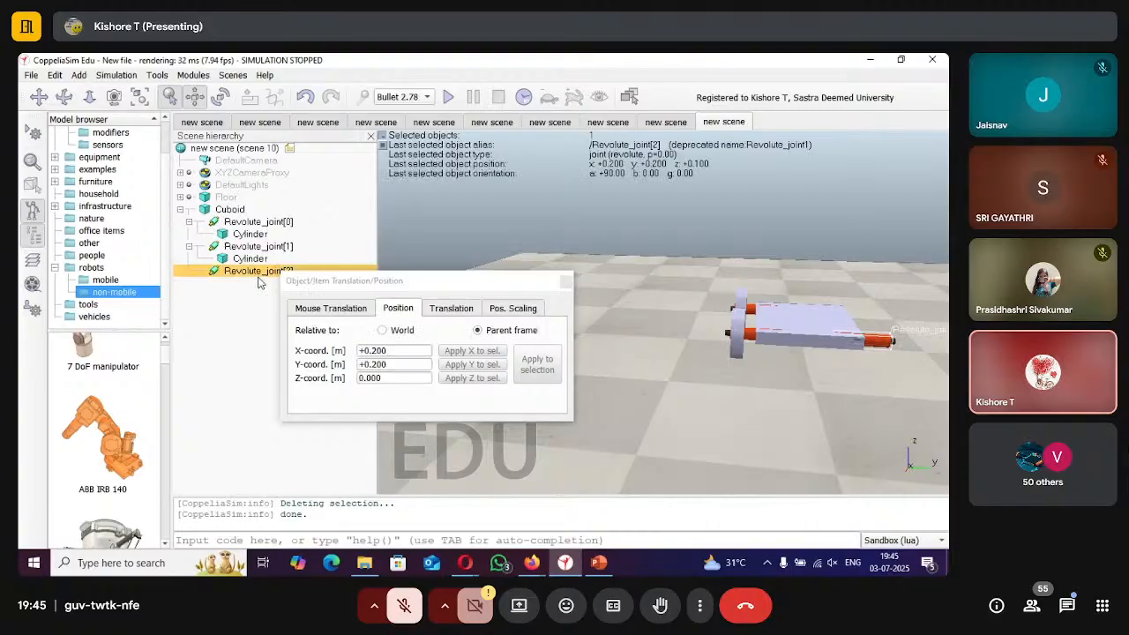
pyautogui.click(567, 281)
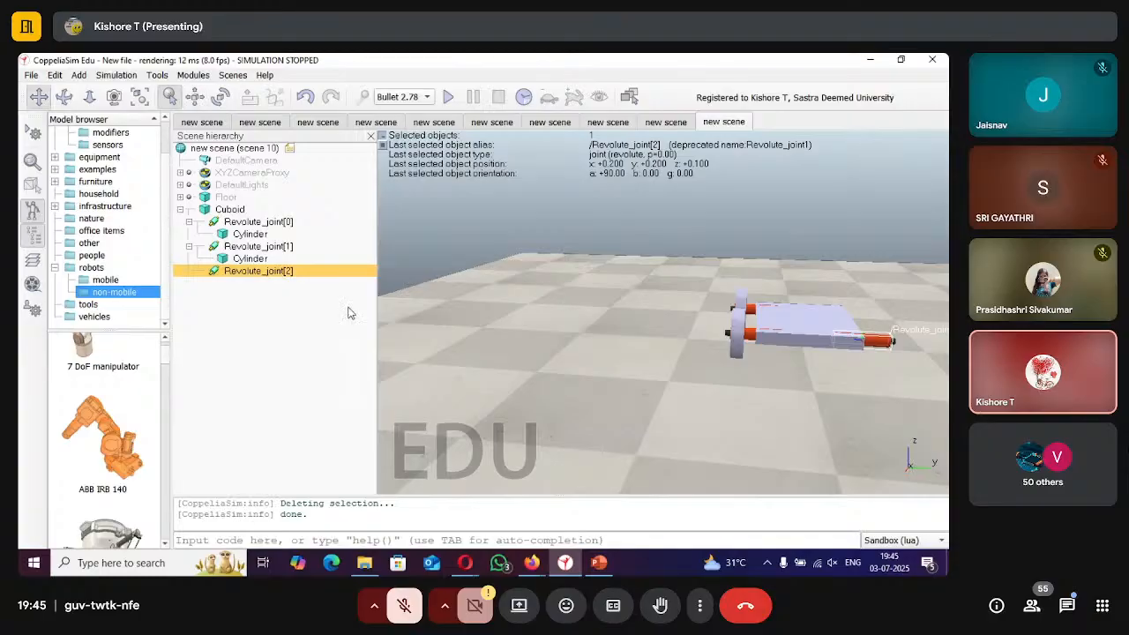
pyautogui.rightClick(536, 341)
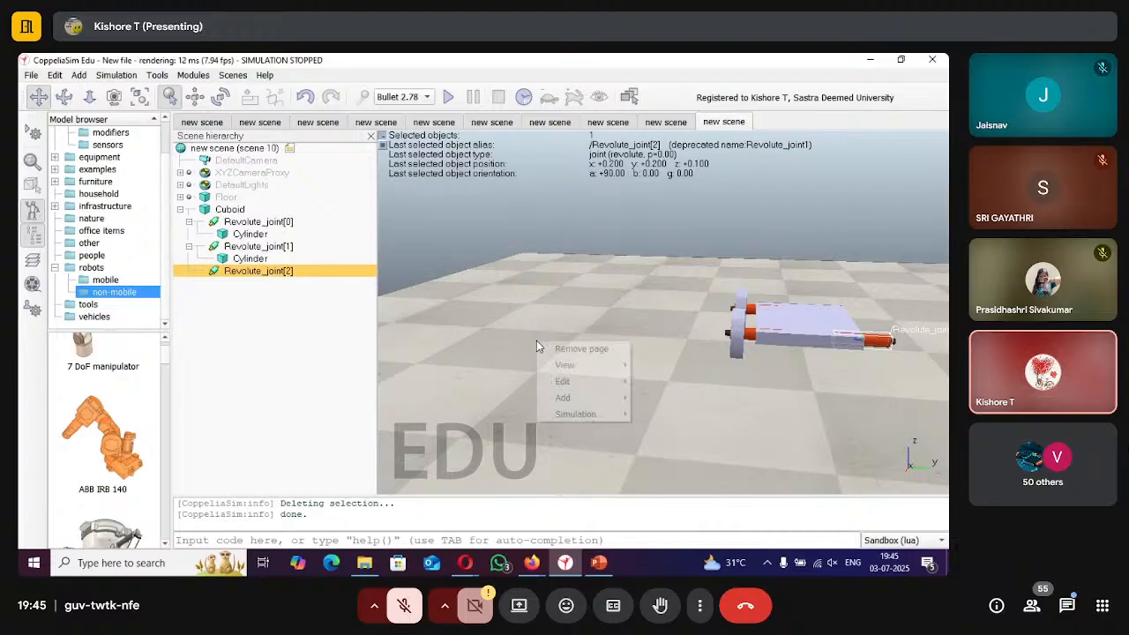
# Duplicate the Cylinder of Revolute_joint[1] and make the copy a child of Revolute_joint[2].
pyautogui.click(291, 259)
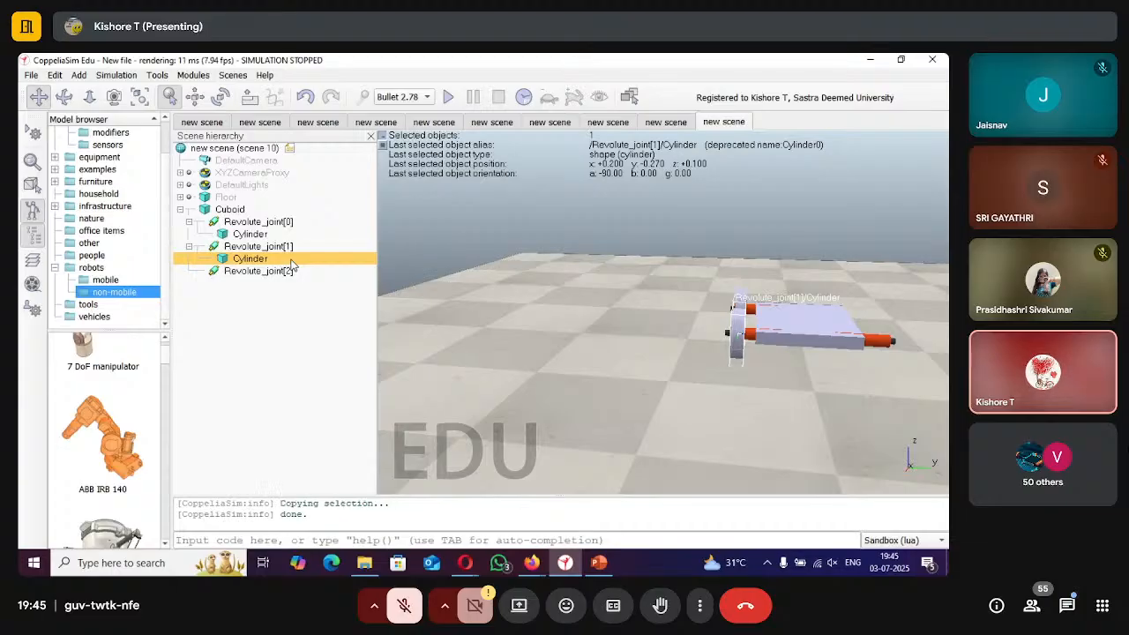
pyautogui.hotkey('ctrl', 'c')
pyautogui.hotkey('ctrl', 'v')
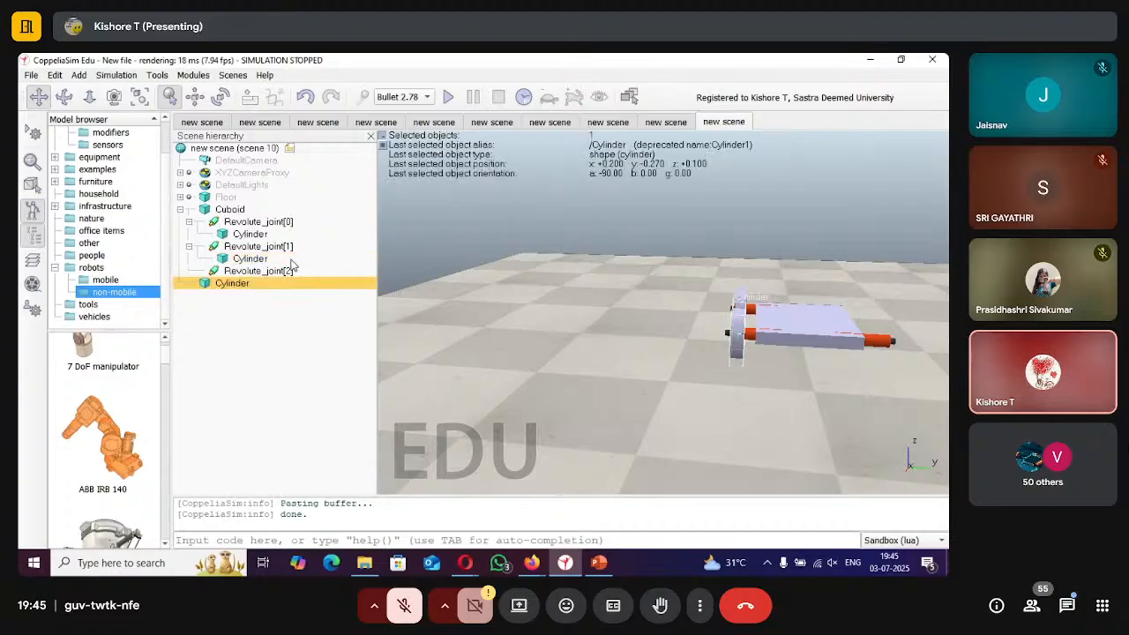
pyautogui.moveTo(209, 284); pyautogui.dragTo(244, 274)
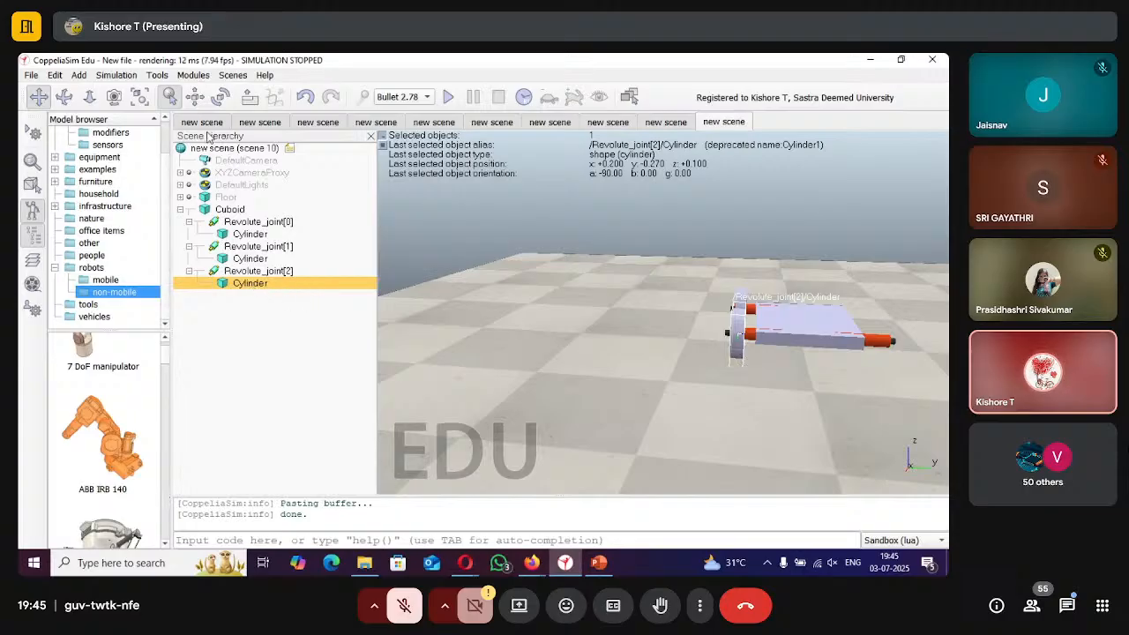
# Set the Z coordinate of the copied Cylinder under Revolute_joint[2] to -0.2 m in the parent frame.
pyautogui.click(194, 97)
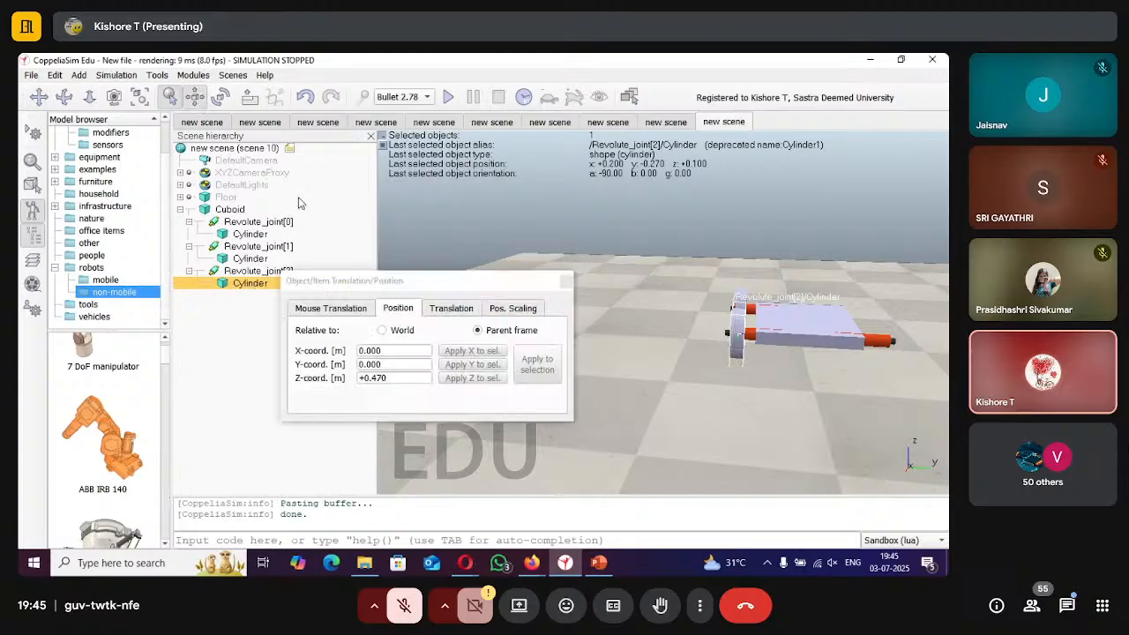
pyautogui.click(393, 378)
pyautogui.press('BackSpace')
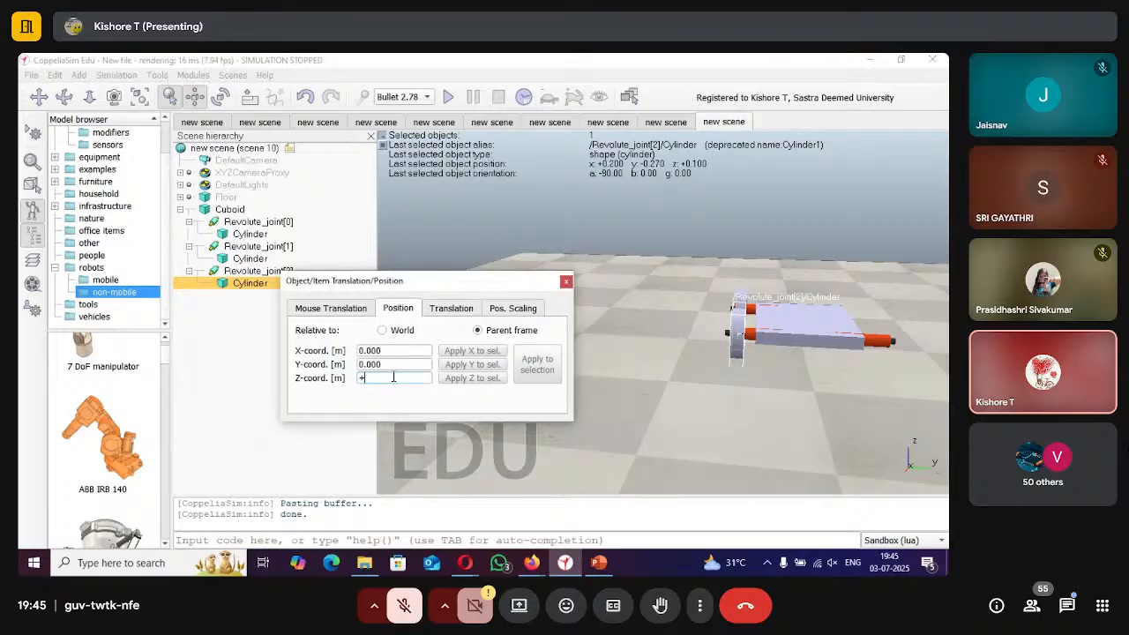
pyautogui.press('BackSpace')
pyautogui.write('0')
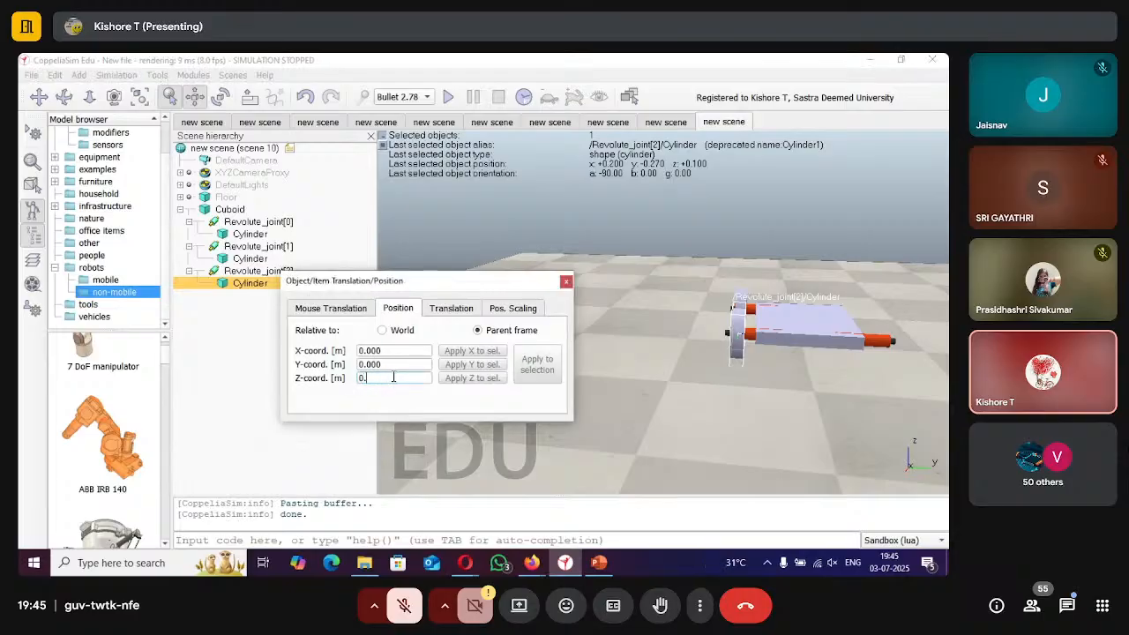
pyautogui.write('.')
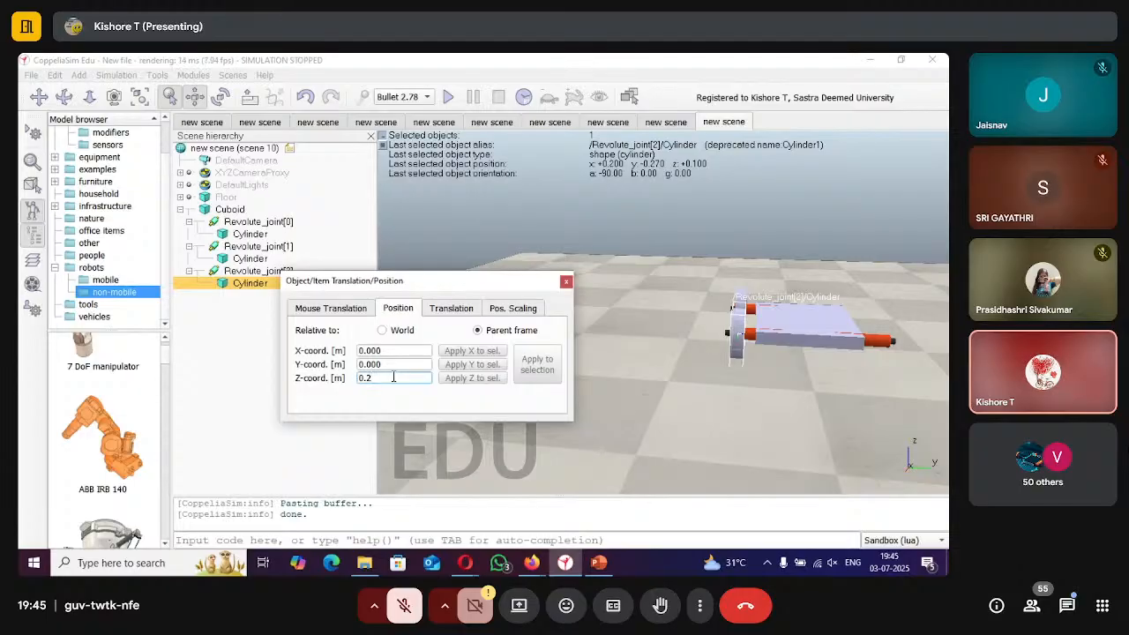
pyautogui.write('-')
pyautogui.press('Return')
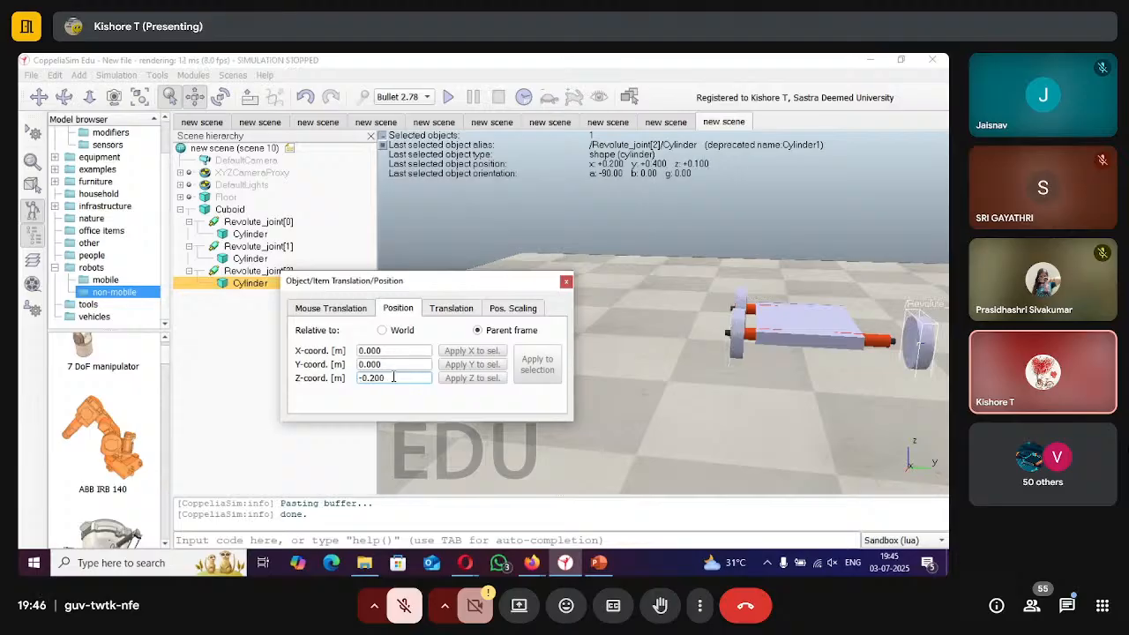
# Try Z coordinates of -0.1 m and -0.05 m for the Cylinder under Revolute_joint[2].
pyautogui.press('BackSpace')
pyautogui.press('BackSpace')
pyautogui.press('BackSpace')
pyautogui.write('1')
pyautogui.press('Return')
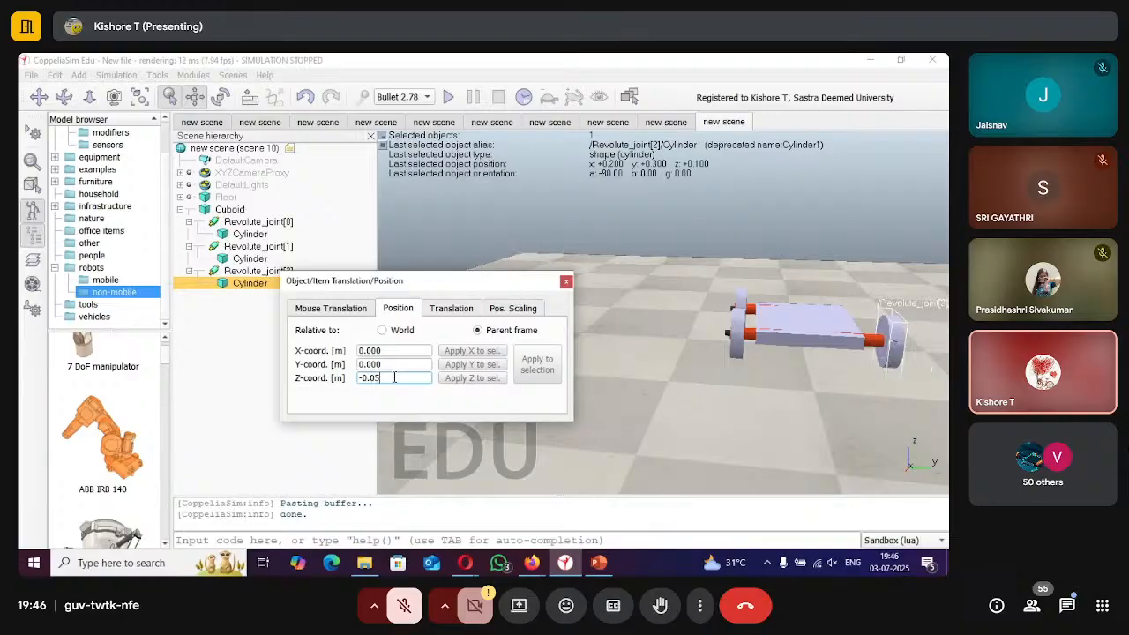
pyautogui.press('Return')
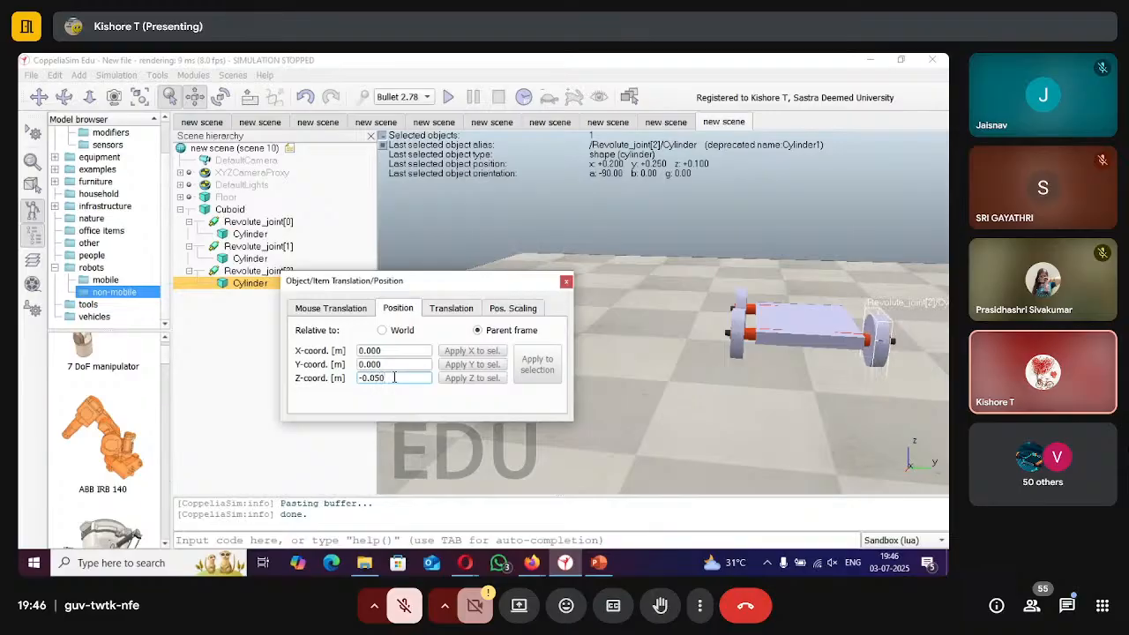
# Set the Z coordinate of the Cylinder under Revolute_joint[2] to -0.07 m in the parent frame.
pyautogui.press('BackSpace')
pyautogui.press('BackSpace')
pyautogui.write('7')
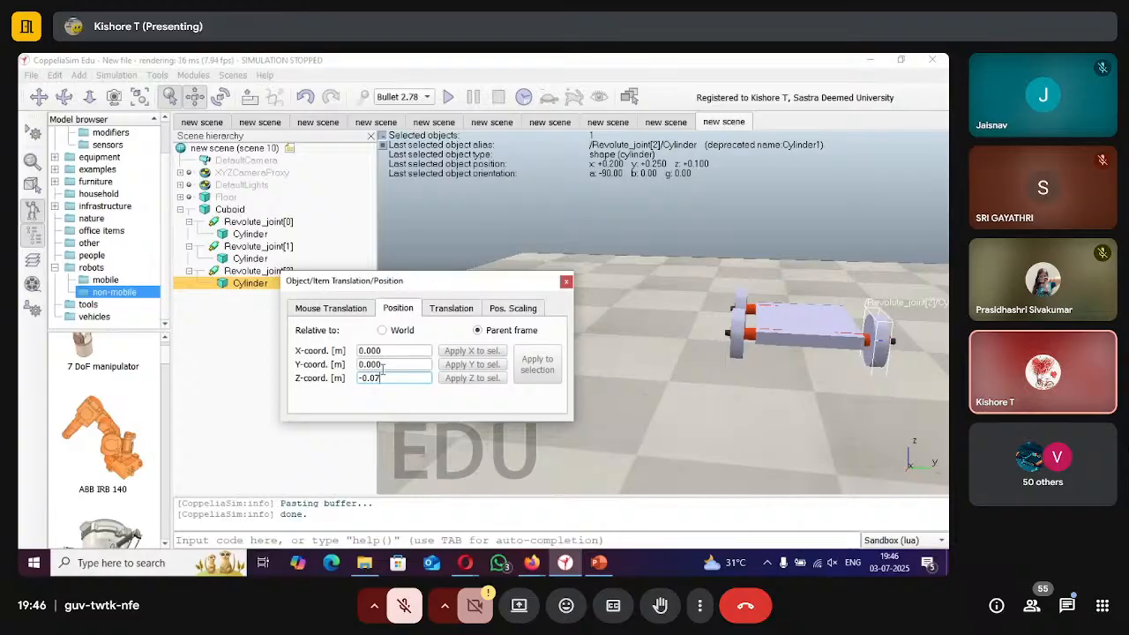
pyautogui.press('Return')
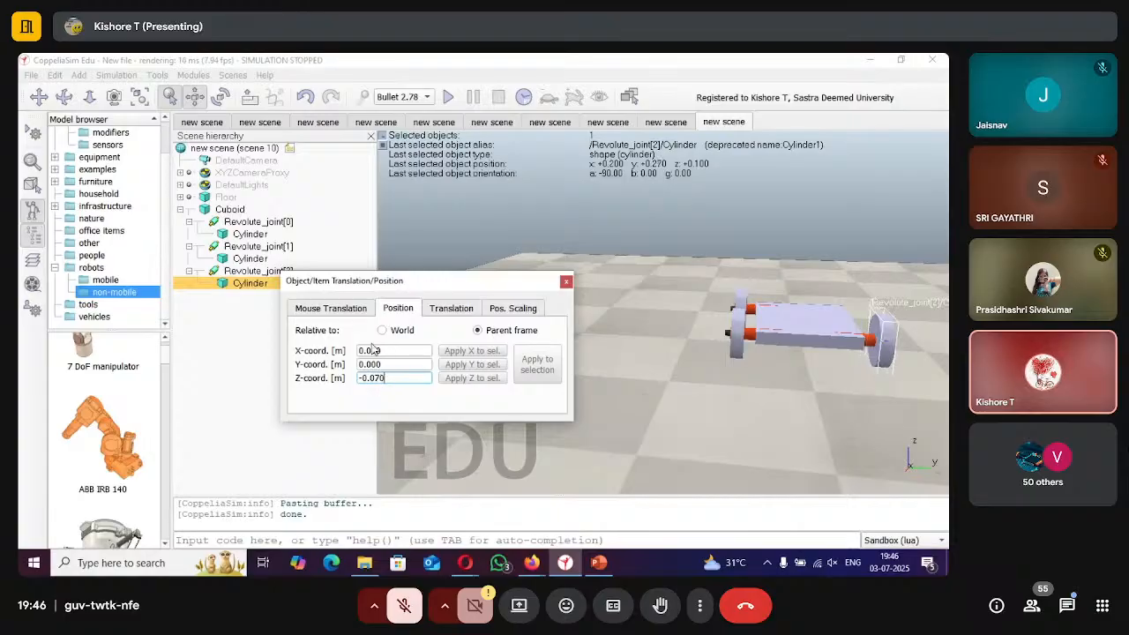
pyautogui.click(566, 282)
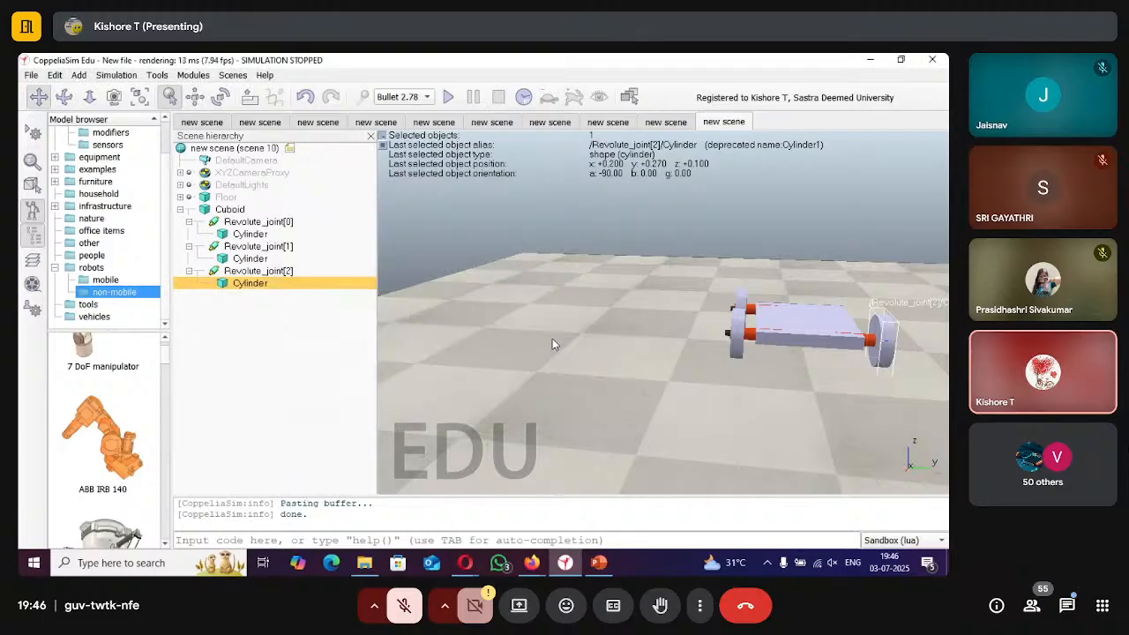
# Duplicate Revolute_joint[2] together with its Cylinder and make the copied joint a child of the Cuboid.
pyautogui.moveTo(552, 337); pyautogui.dragTo(792, 258)
pyautogui.click(64, 96)
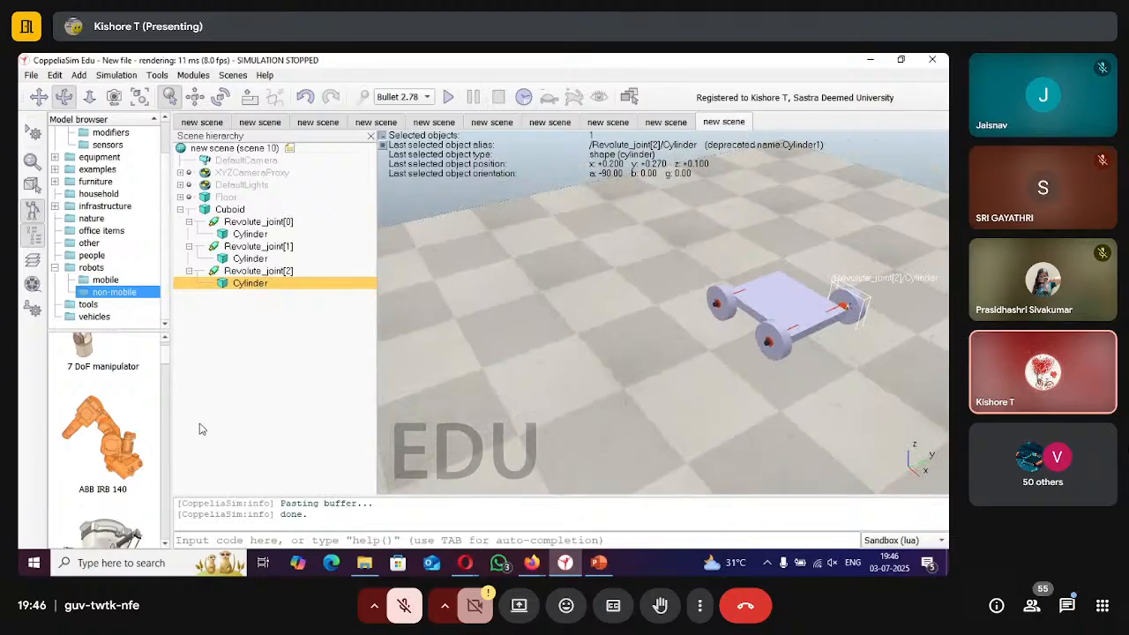
pyautogui.click(260, 271)
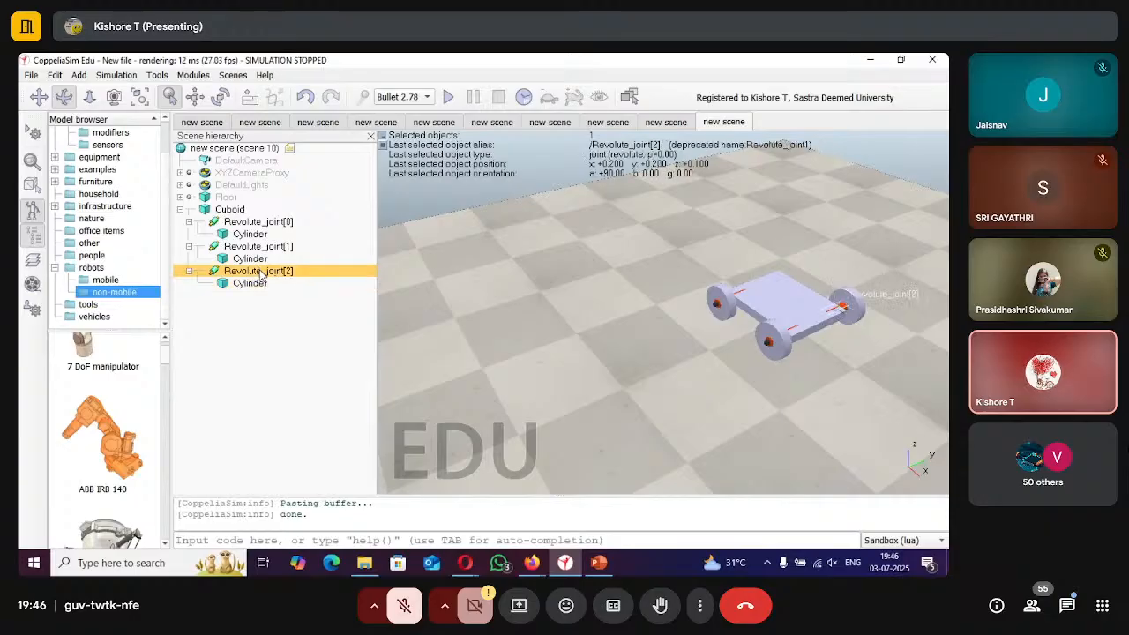
pyautogui.hotkey('ctrl', 'c')
pyautogui.hotkey('ctrl', 'v')
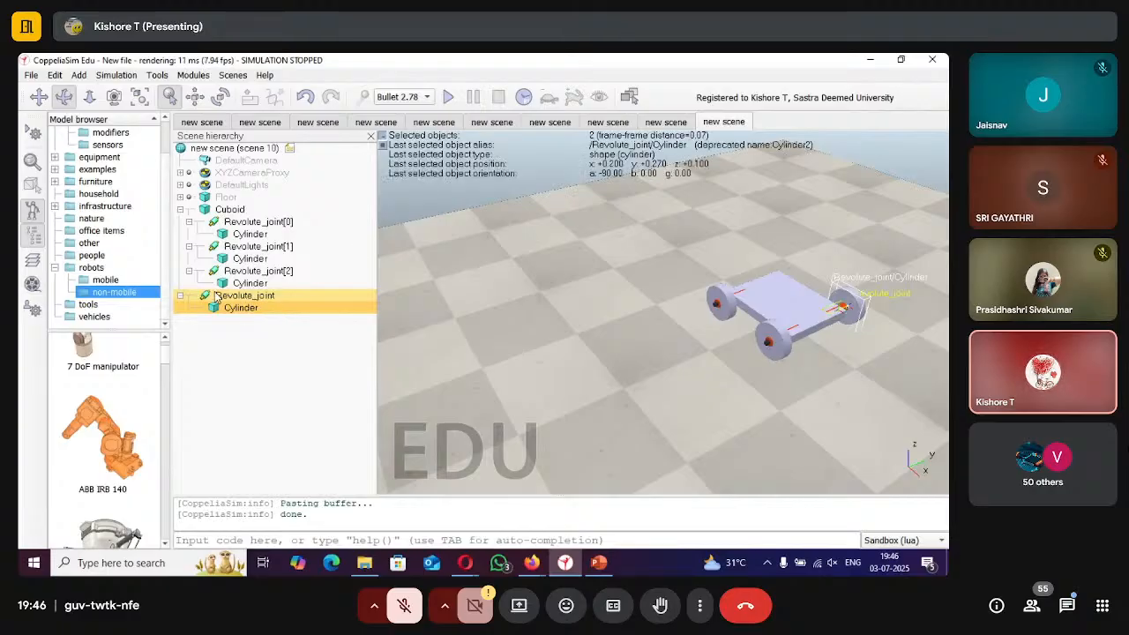
pyautogui.moveTo(204, 294); pyautogui.dragTo(269, 216)
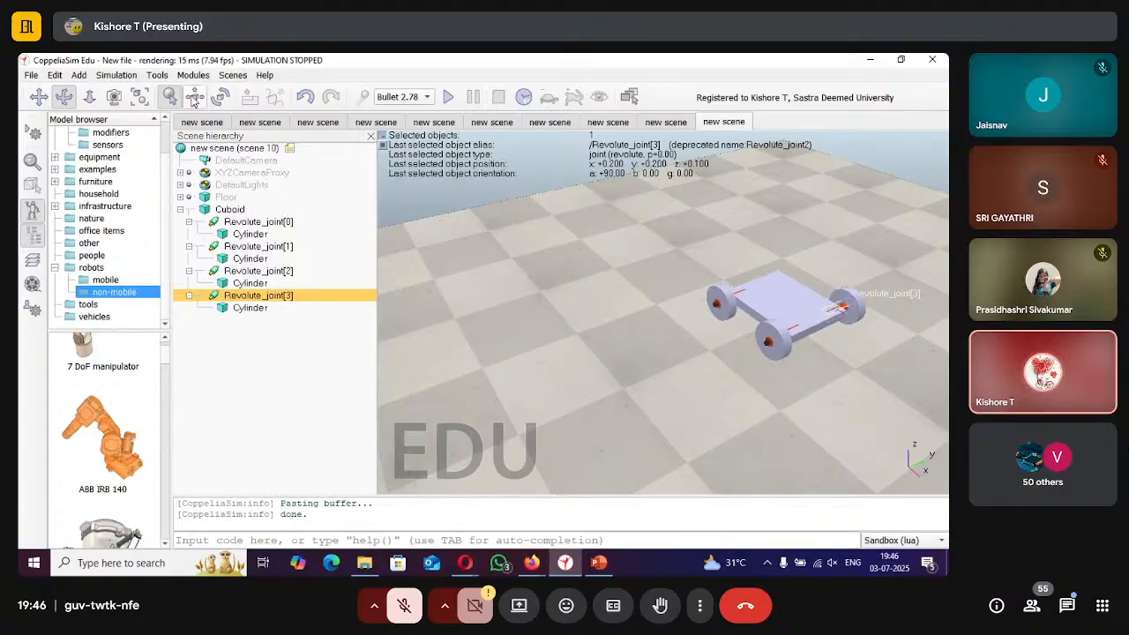
# Set the X coordinate of Revolute_joint[3] to -0.2 m in the parent frame, then deselect the joint.
pyautogui.click(195, 97)
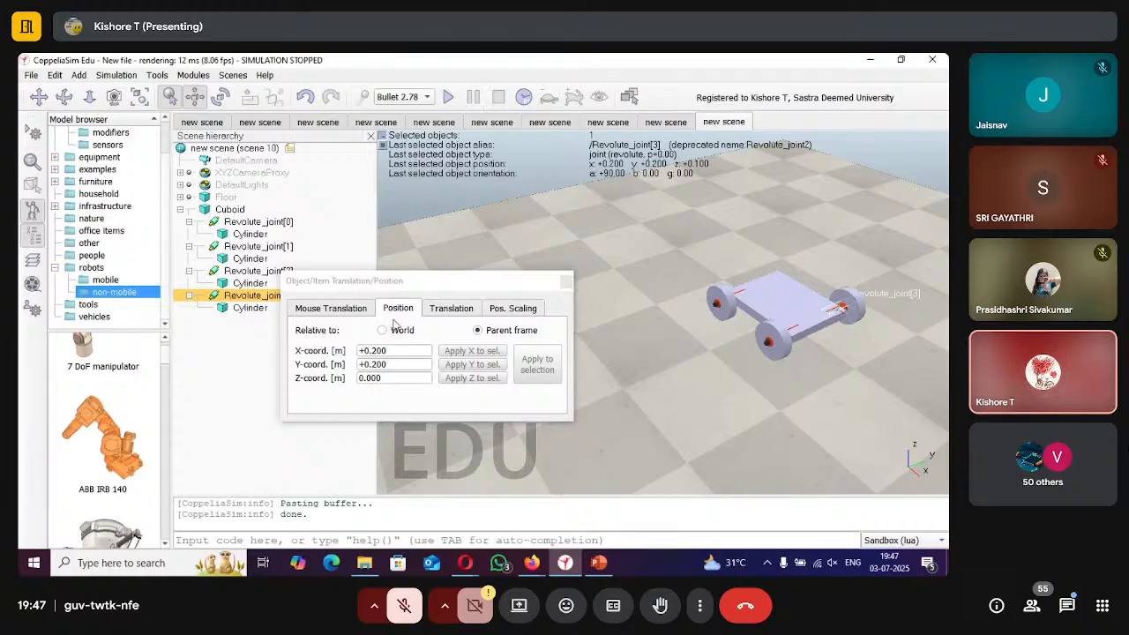
pyautogui.click(394, 350)
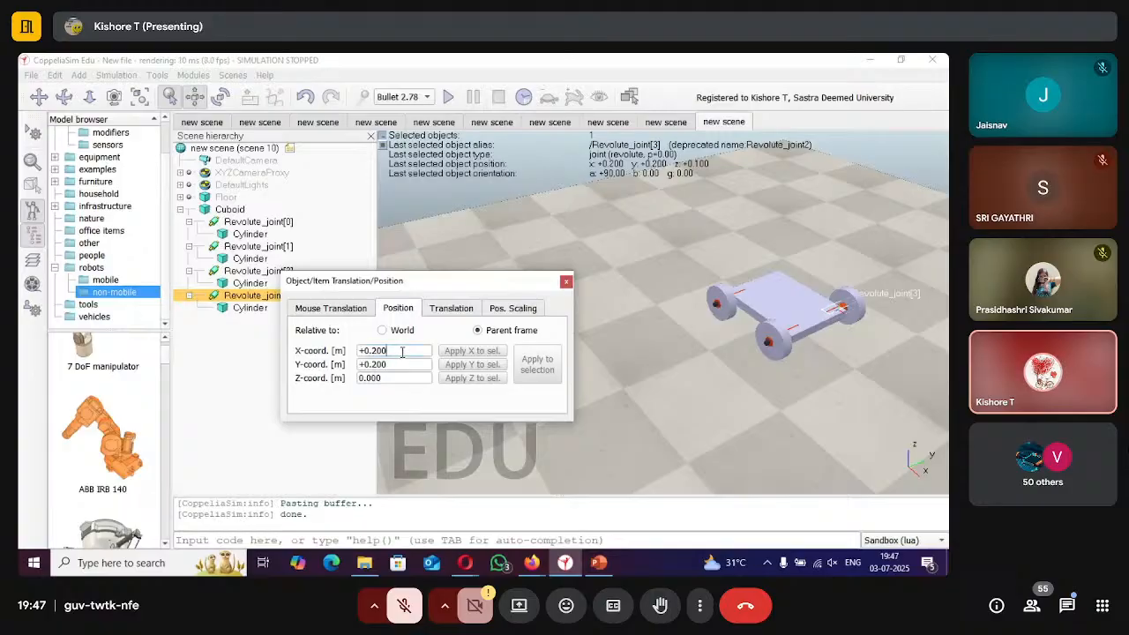
pyautogui.press('BackSpace')
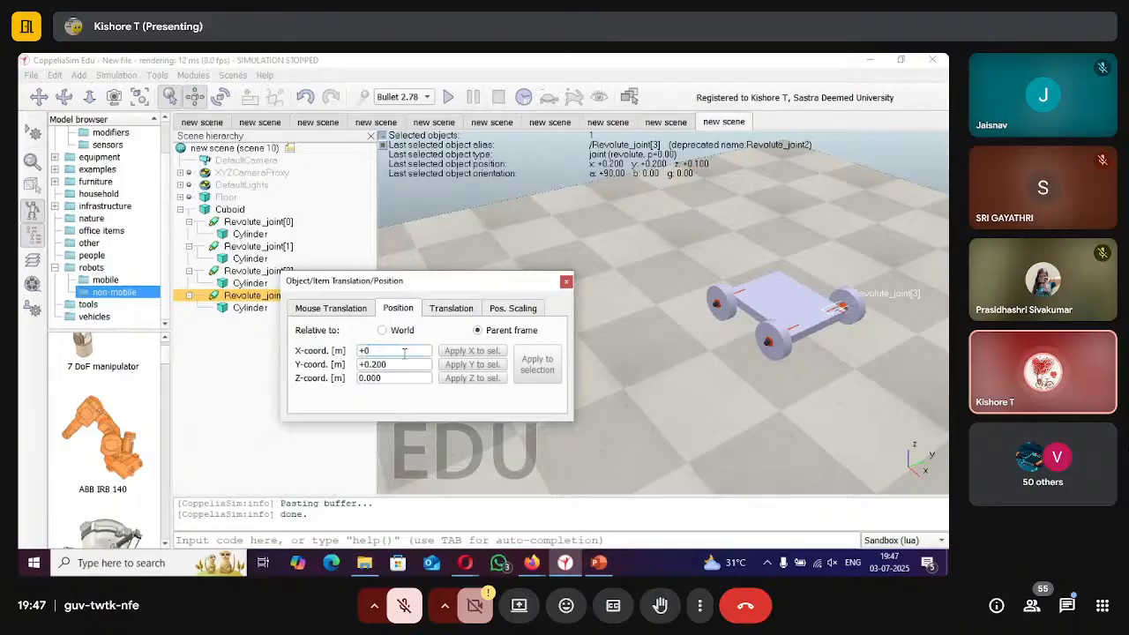
pyautogui.write('-0.2')
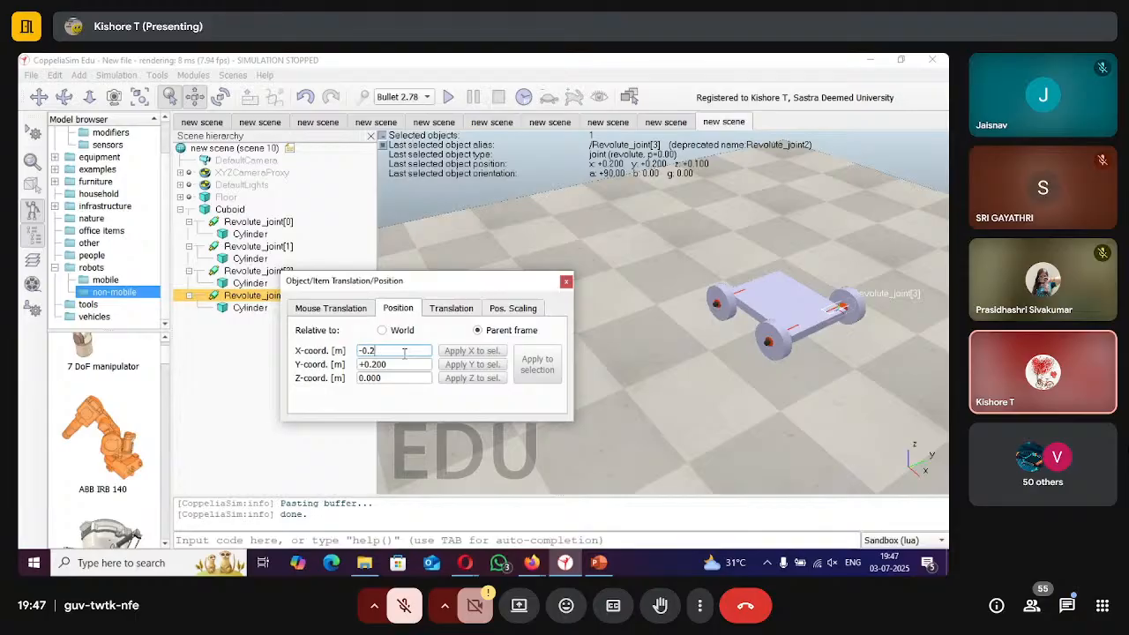
pyautogui.press('Return')
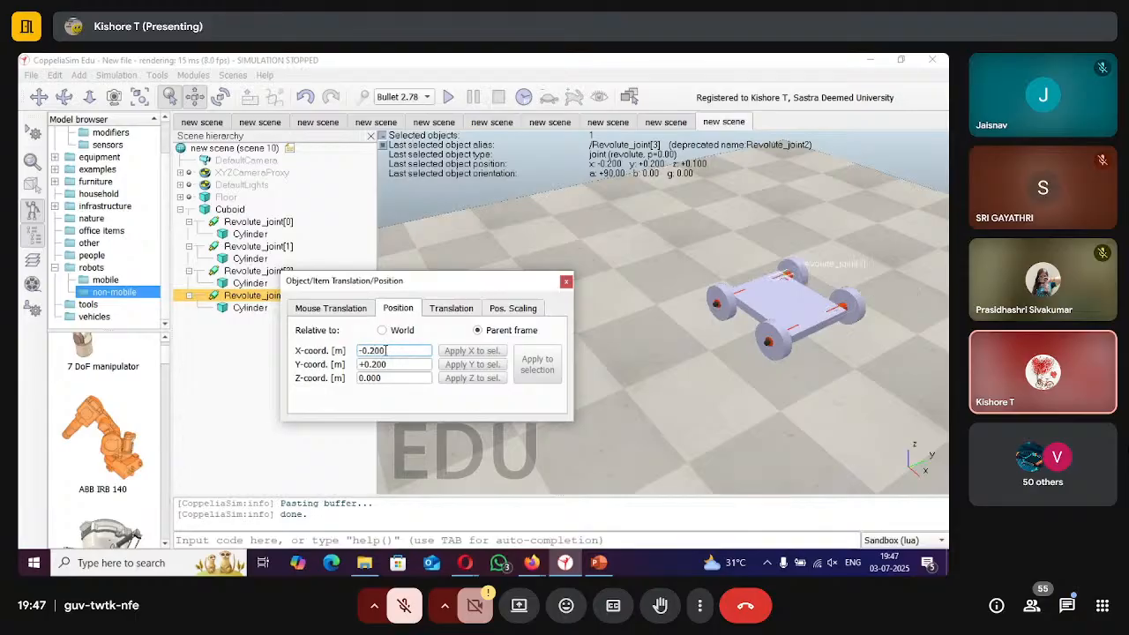
pyautogui.click(239, 408)
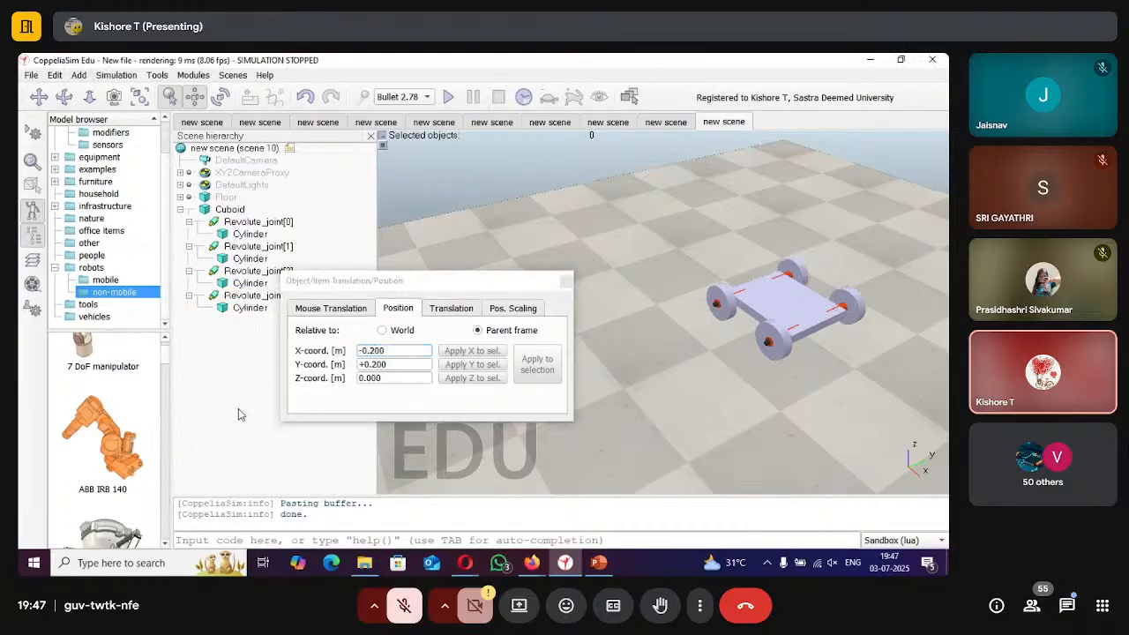
pyautogui.click(567, 282)
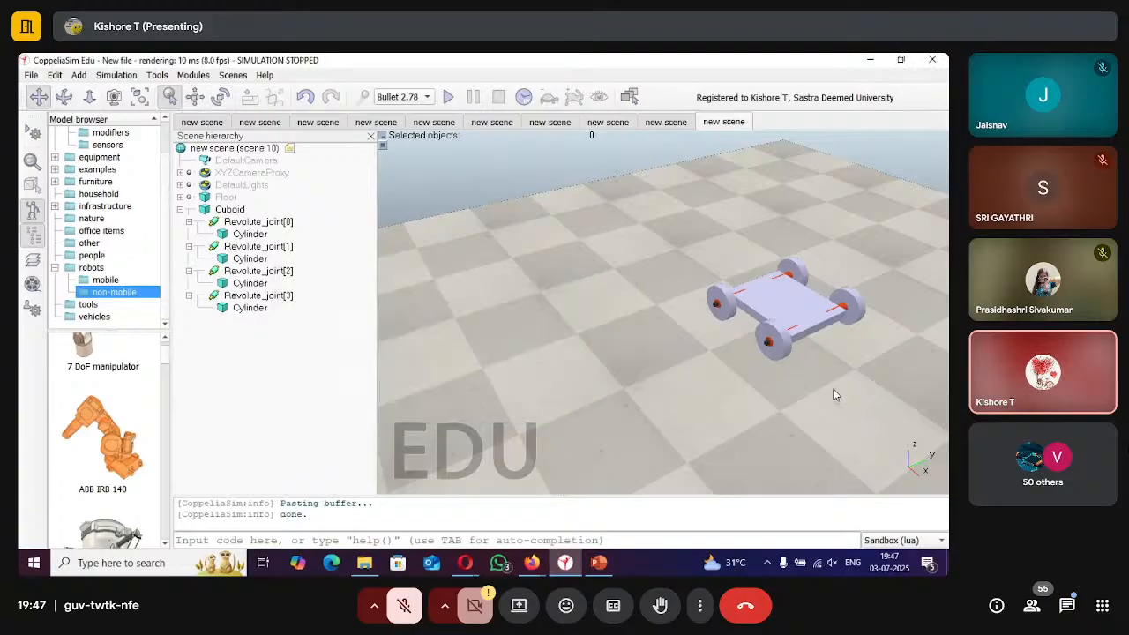
pyautogui.moveTo(836, 394); pyautogui.dragTo(599, 330)
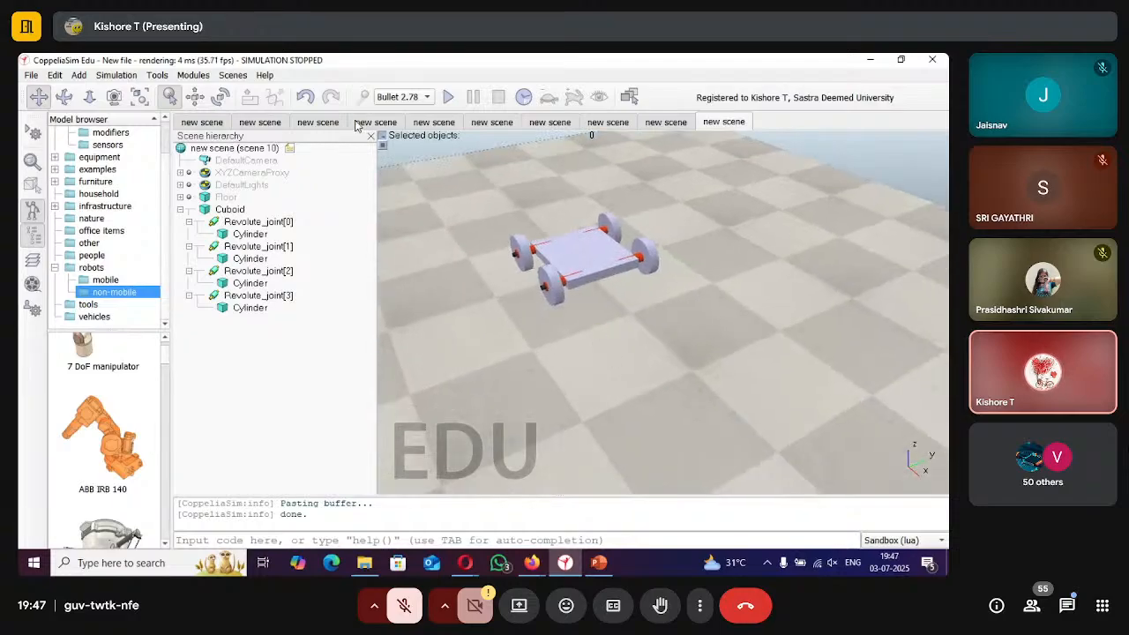
pyautogui.click(64, 96)
pyautogui.moveTo(729, 386); pyautogui.dragTo(704, 381)
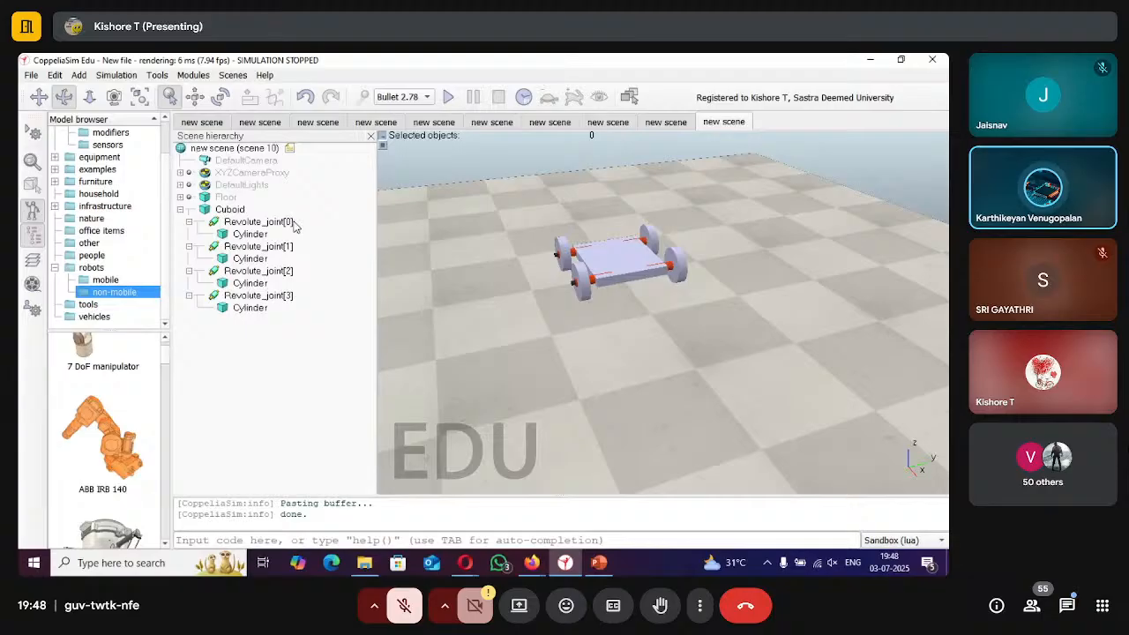
pyautogui.doubleClick(205, 210)
pyautogui.click(302, 233)
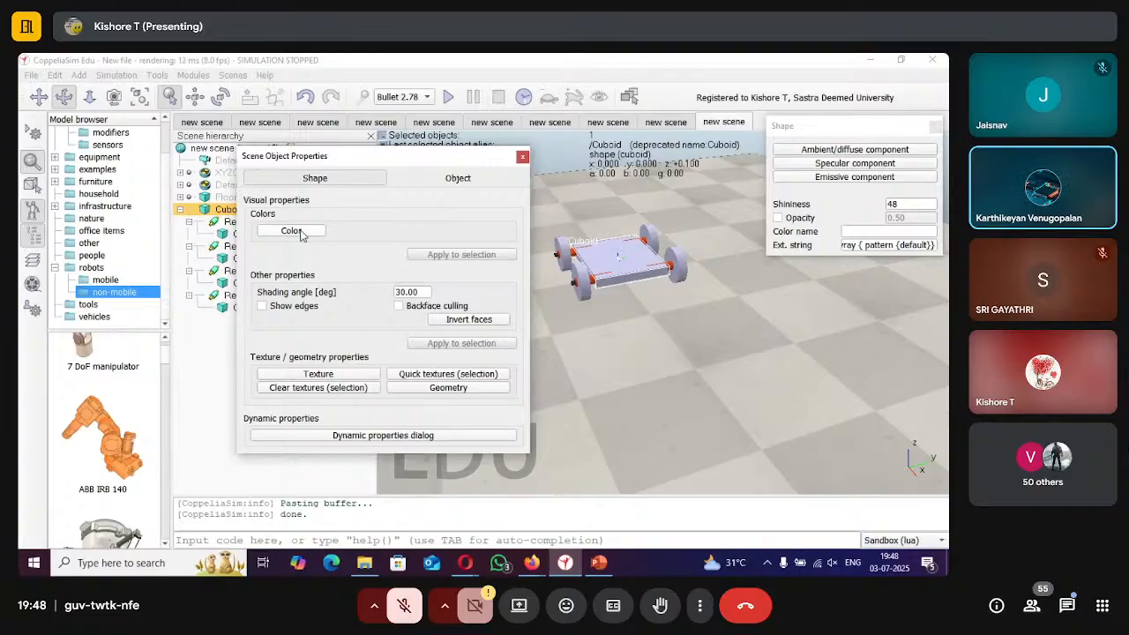
pyautogui.click(522, 158)
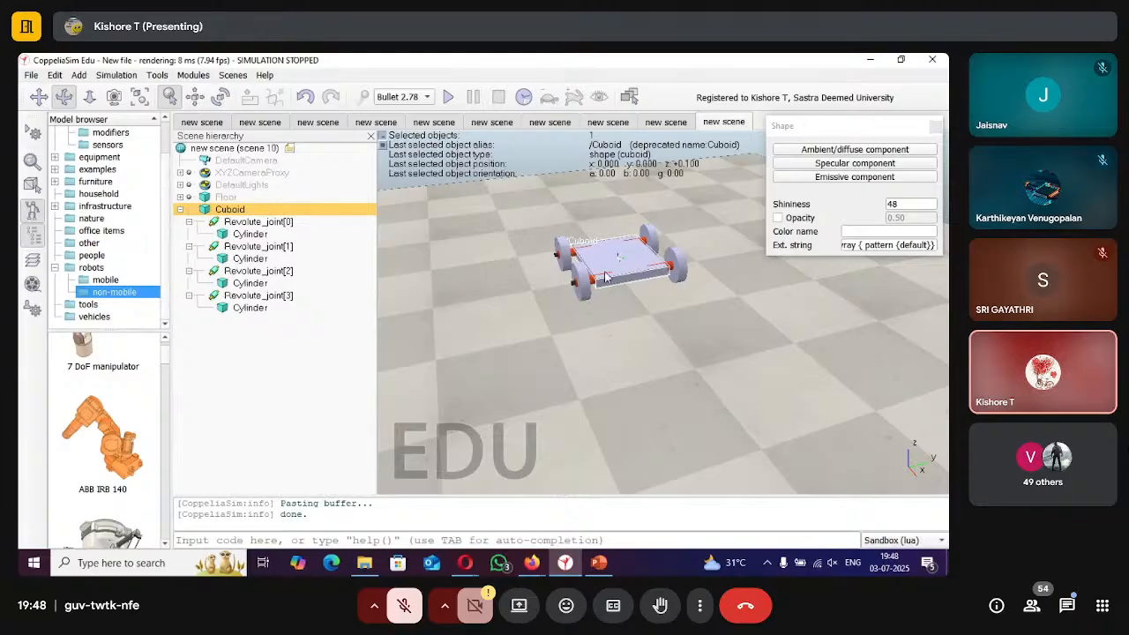
pyautogui.click(606, 318)
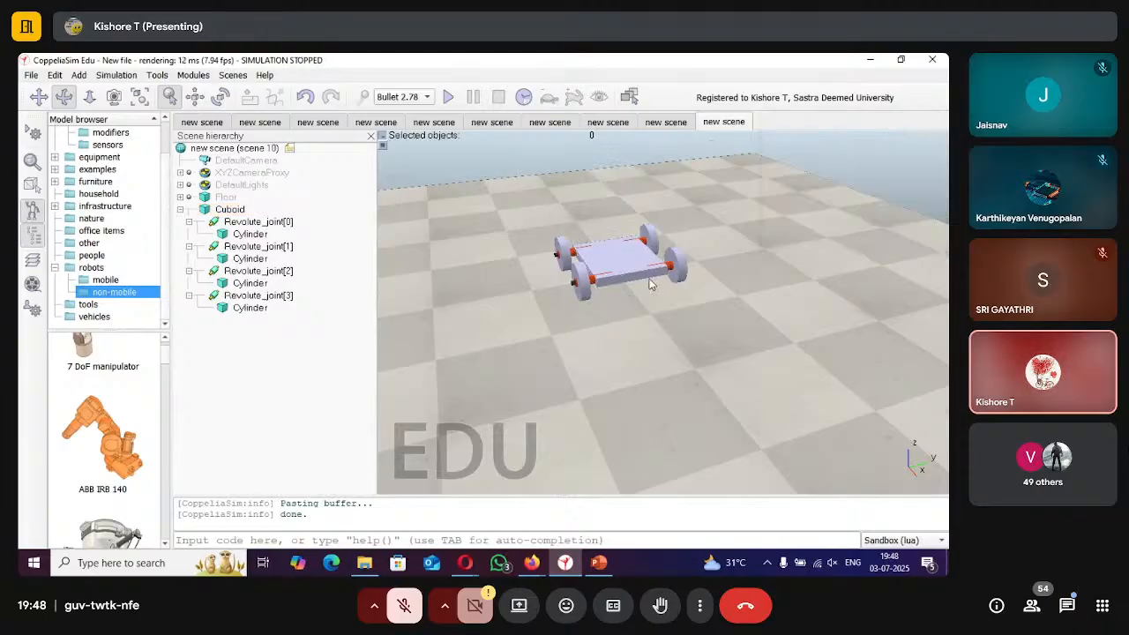
pyautogui.click(565, 250)
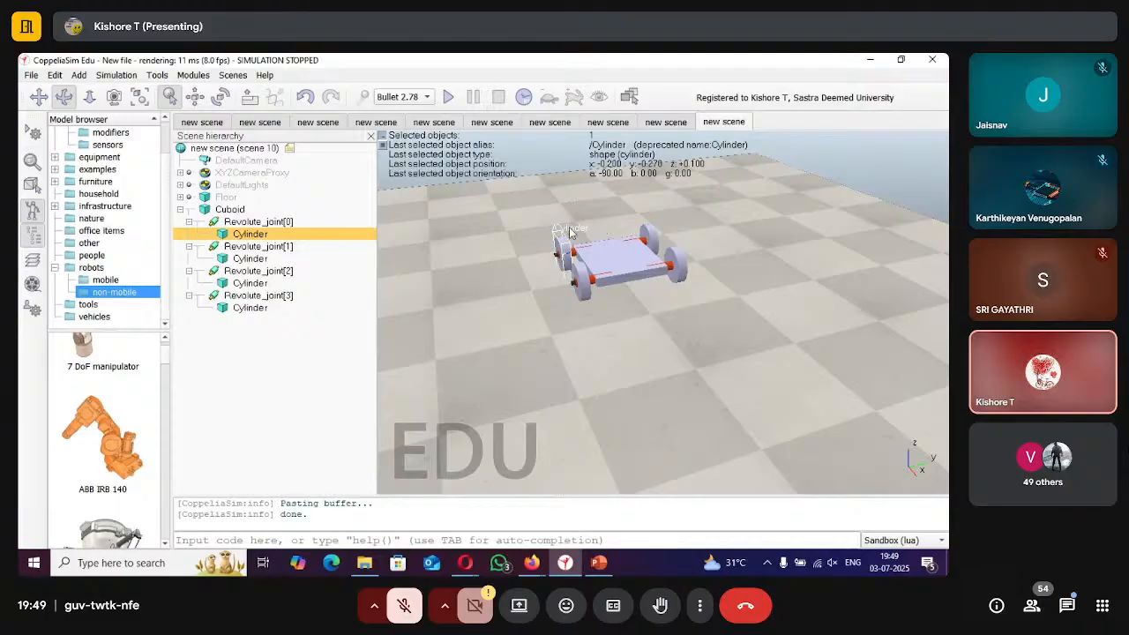
pyautogui.click(562, 314)
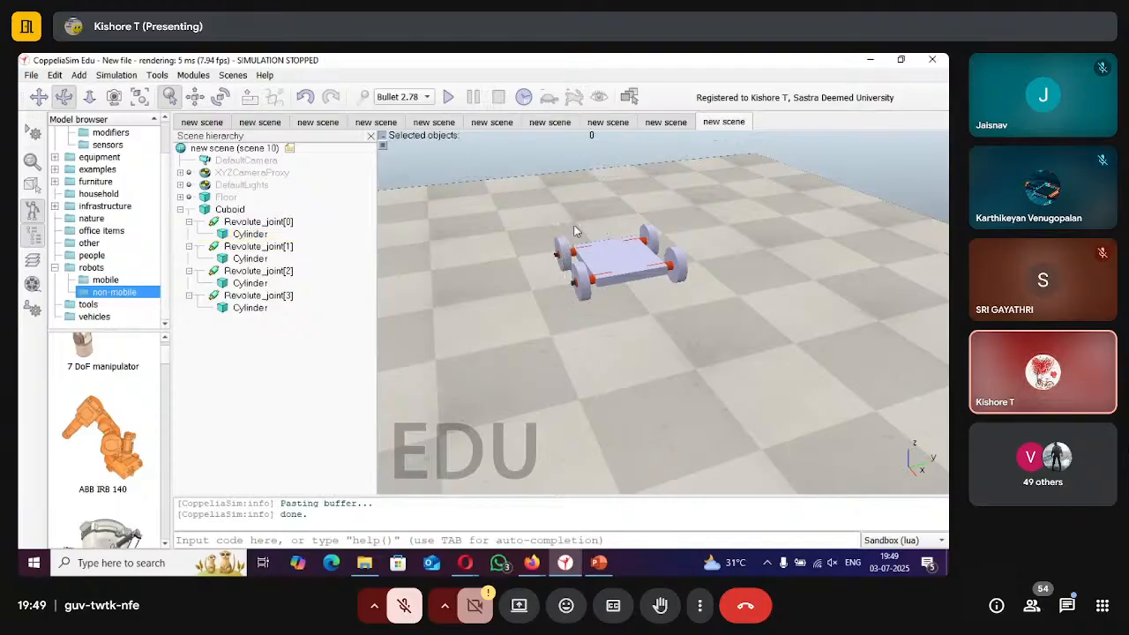
pyautogui.click(569, 258)
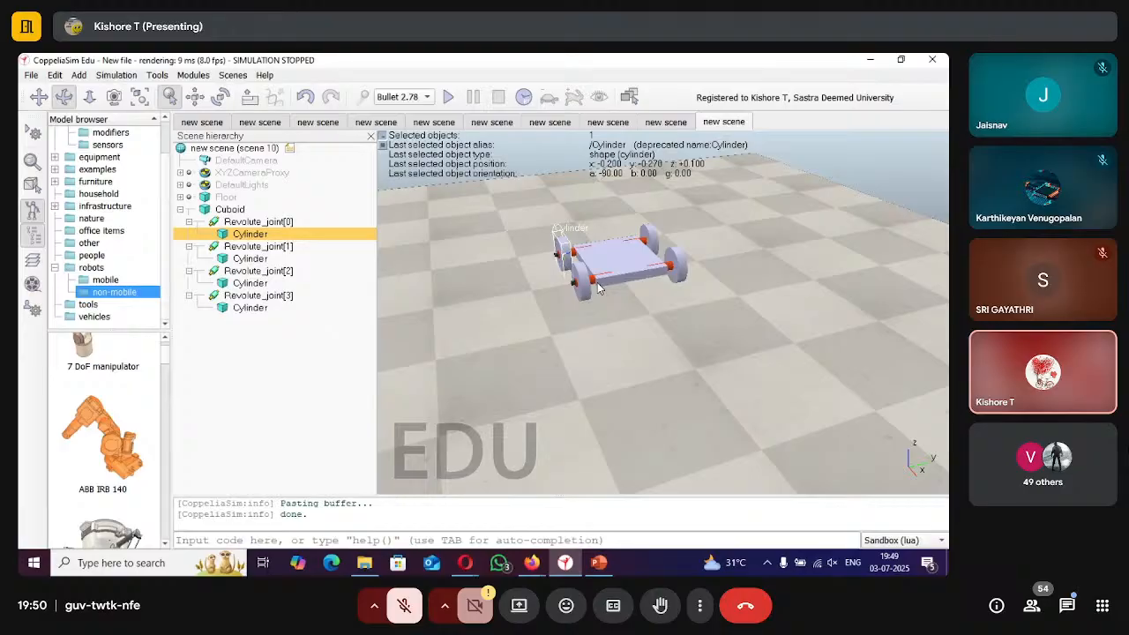
pyautogui.click(302, 368)
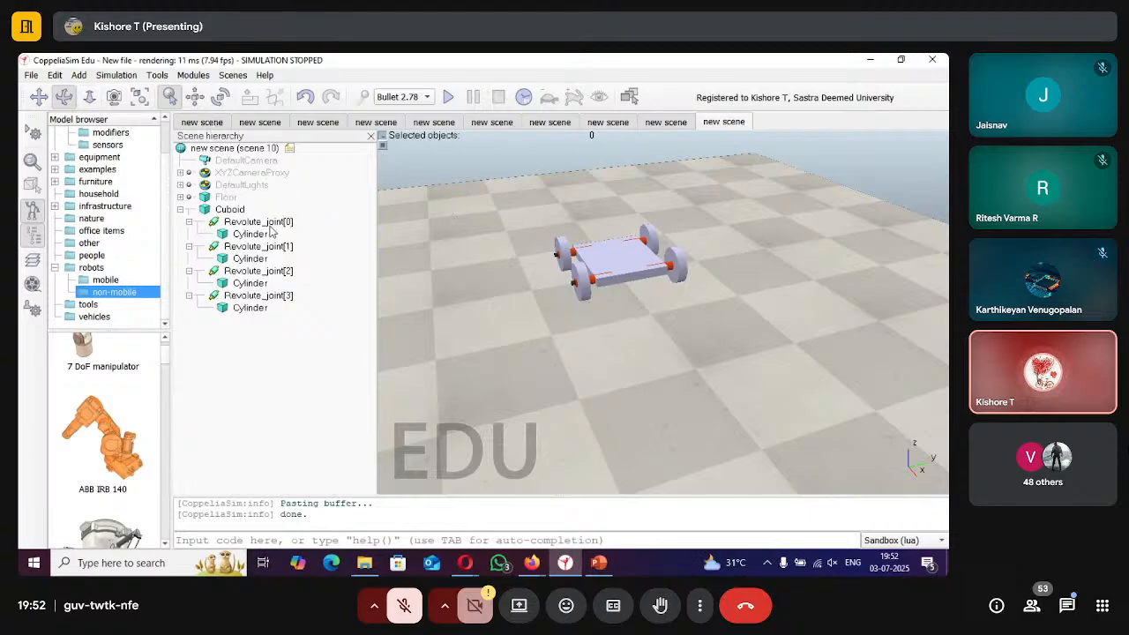
# Color the Cuboid base yellow by setting its ambient/diffuse Red and Green to 1.00 and lowering Blue.
pyautogui.click(208, 210)
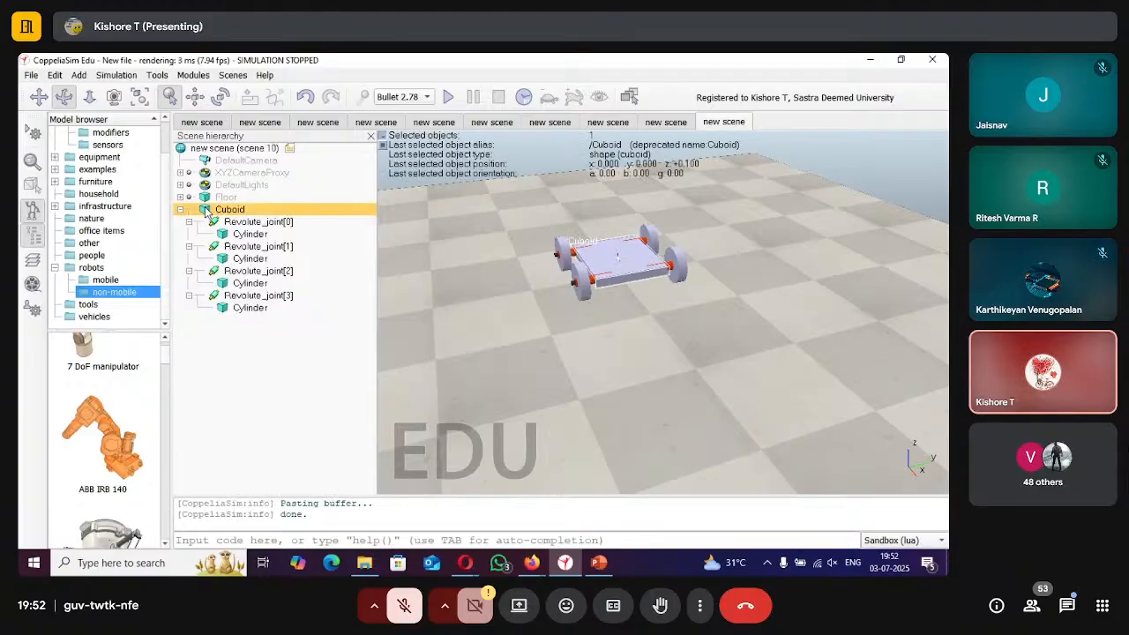
pyautogui.doubleClick(206, 212)
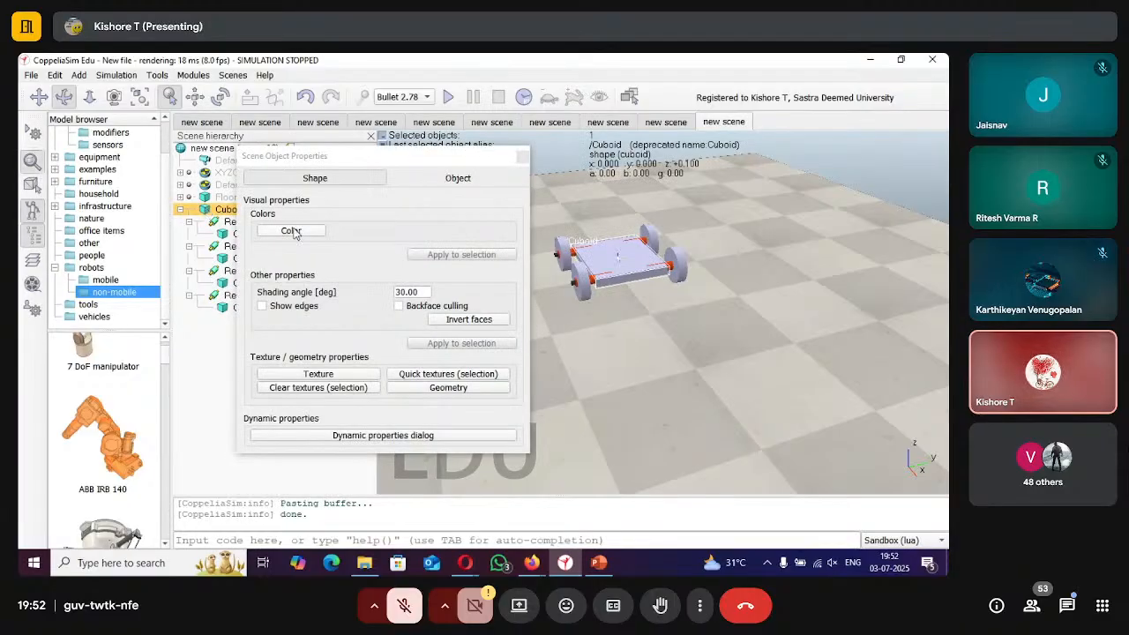
pyautogui.click(291, 230)
pyautogui.click(915, 148)
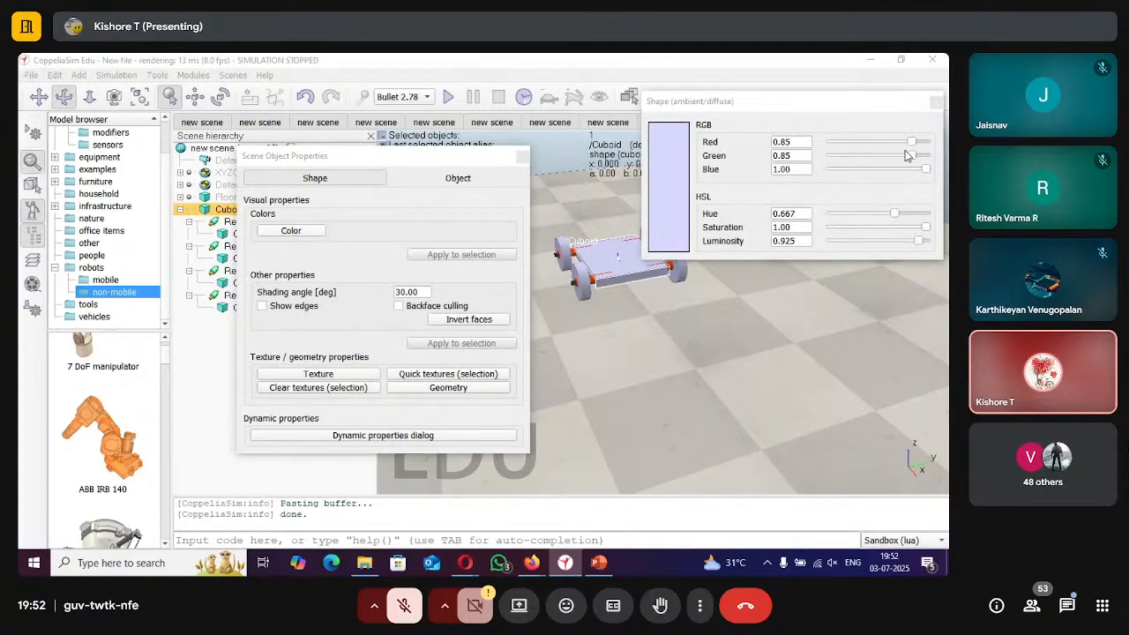
pyautogui.moveTo(913, 143); pyautogui.dragTo(904, 180)
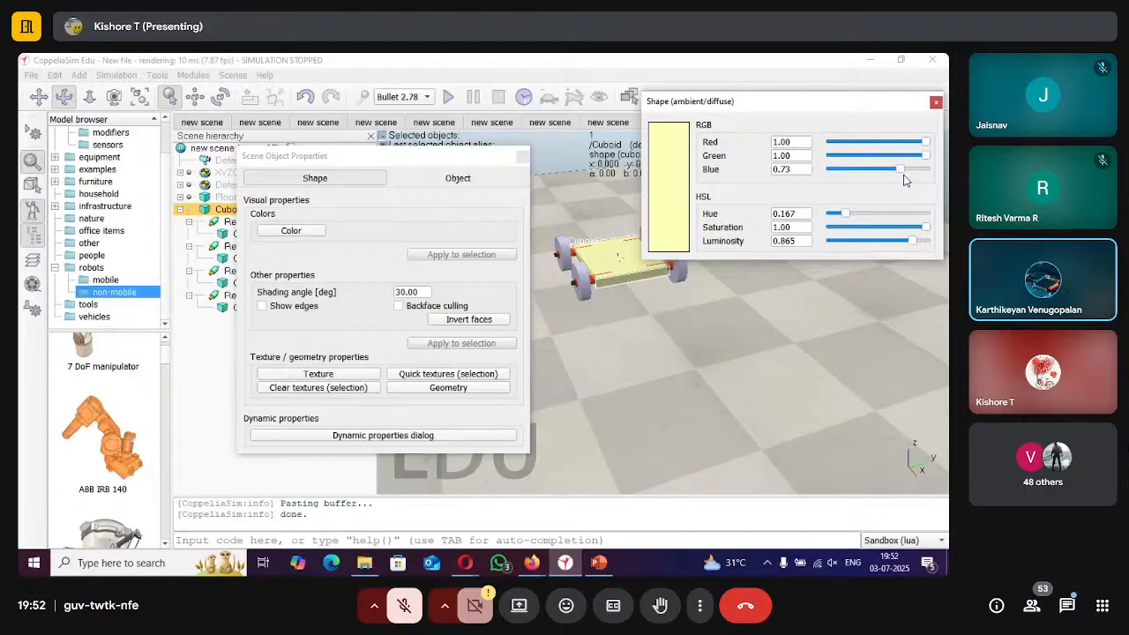
pyautogui.moveTo(899, 168); pyautogui.dragTo(862, 194)
pyautogui.click(936, 101)
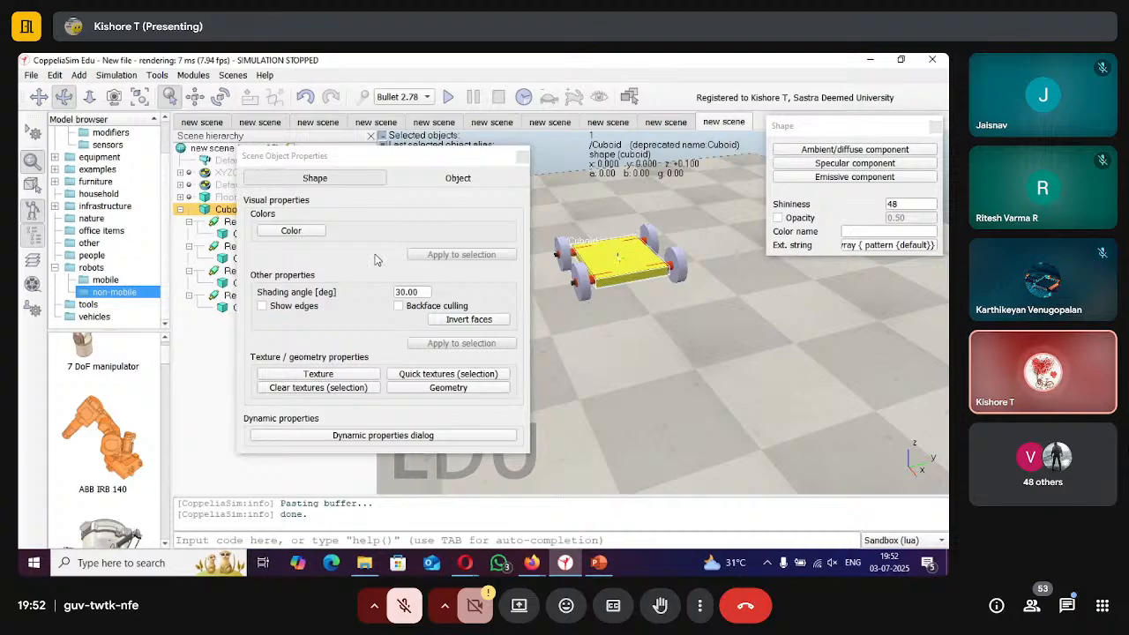
# Try a turquoise ambient/diffuse color on the Cylinder under Revolute_joint[0], with Red 0.22, Green 0.85 and Blue 0.85.
pyautogui.click(568, 257)
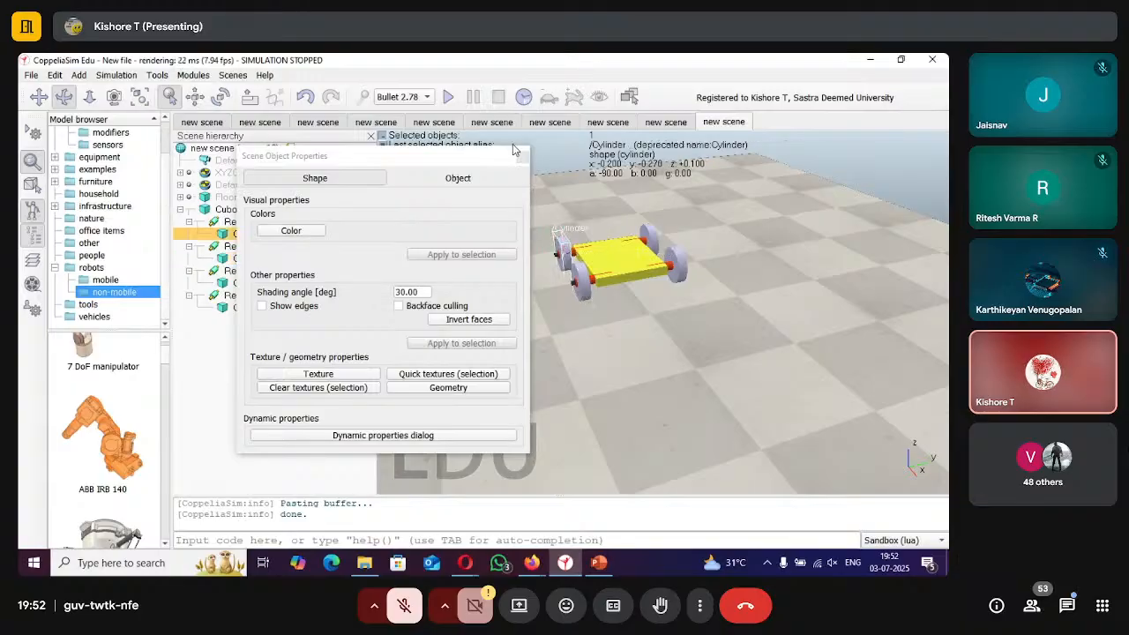
pyautogui.click(292, 231)
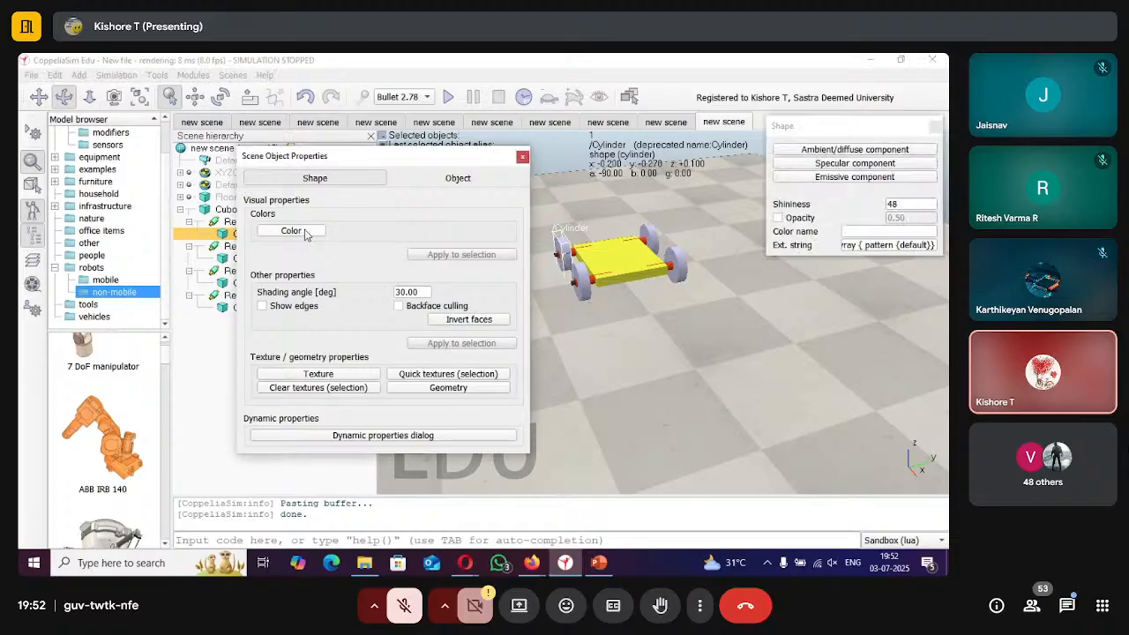
pyautogui.click(818, 148)
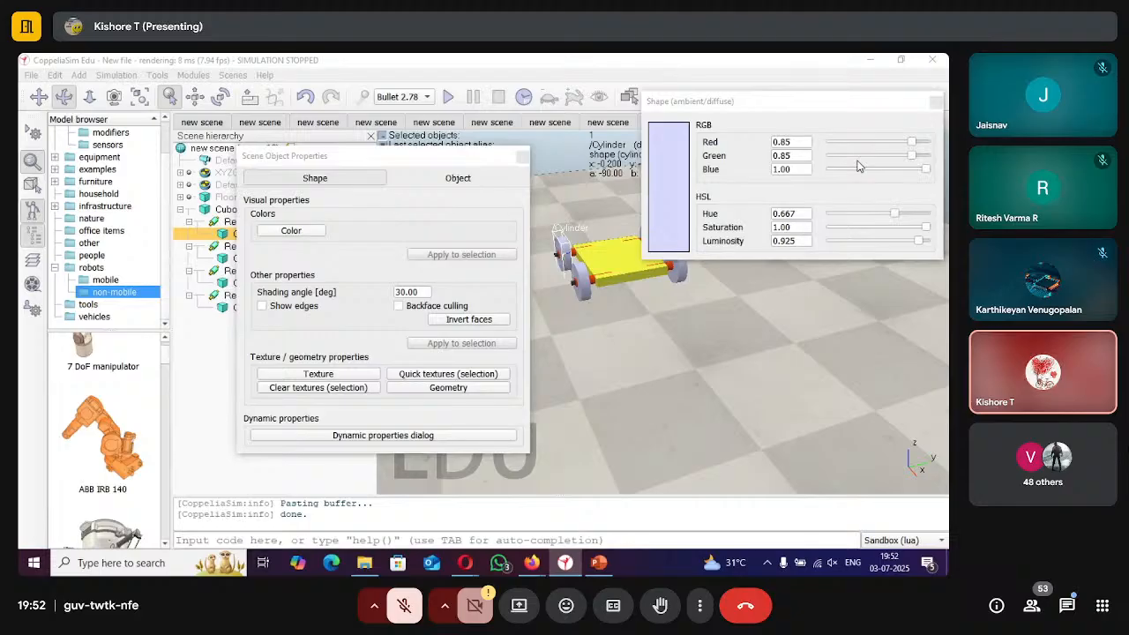
pyautogui.moveTo(857, 166); pyautogui.dragTo(829, 169)
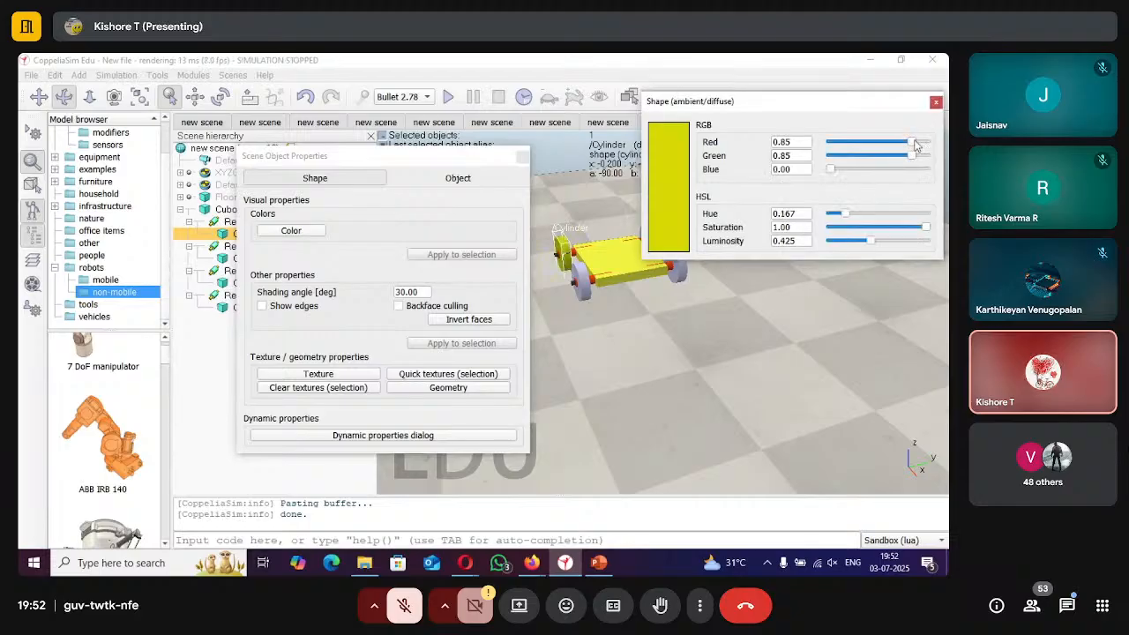
pyautogui.moveTo(916, 146); pyautogui.dragTo(912, 168)
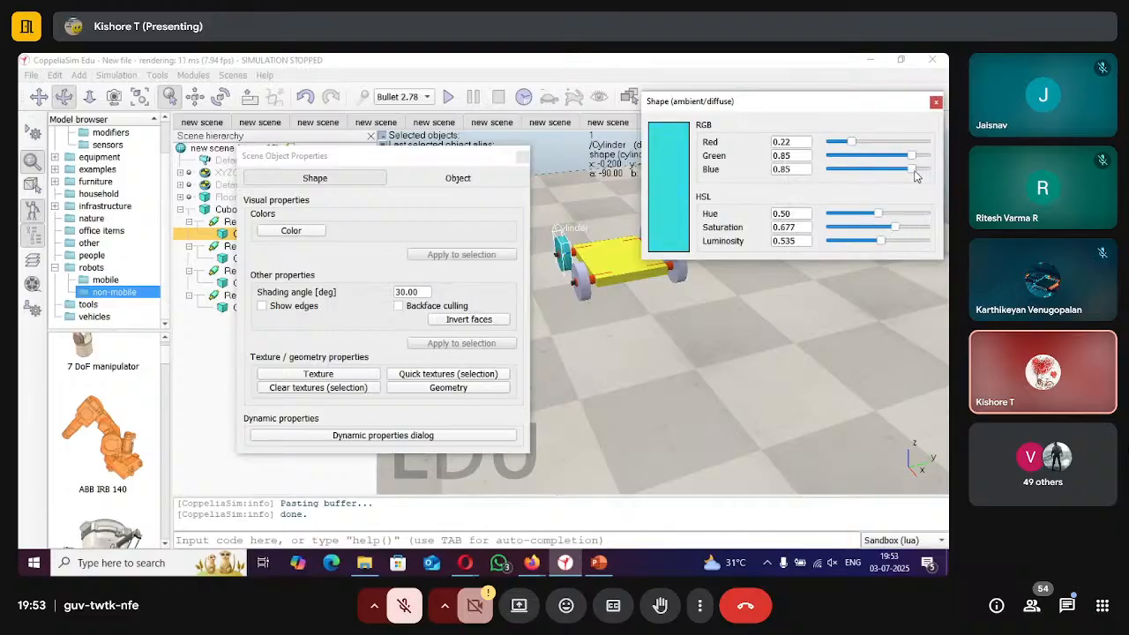
pyautogui.click(936, 103)
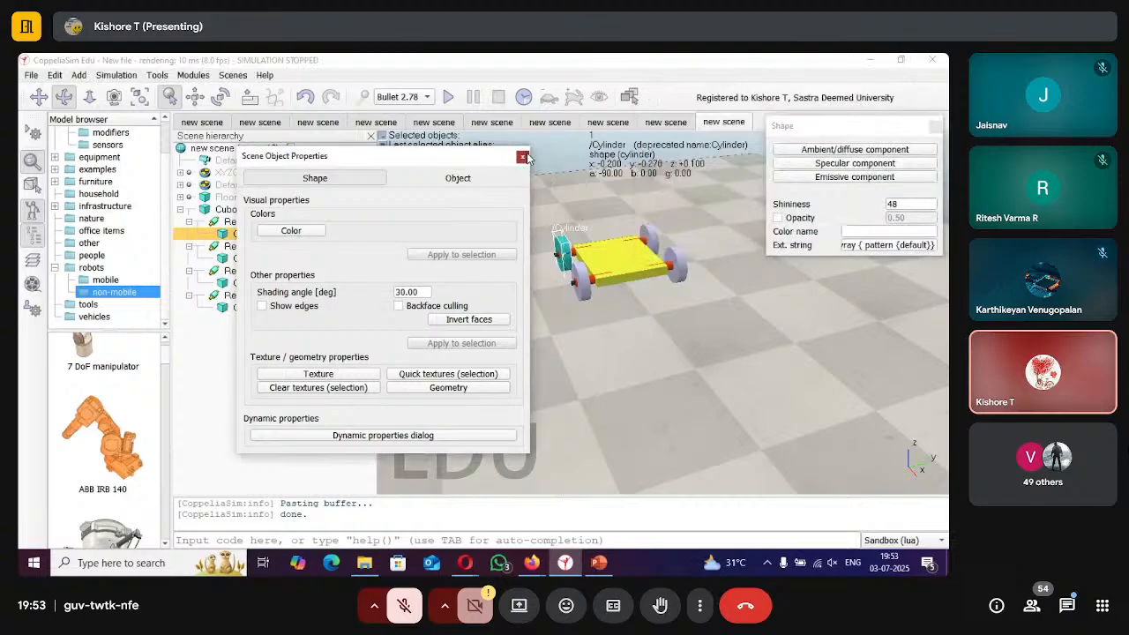
pyautogui.click(522, 157)
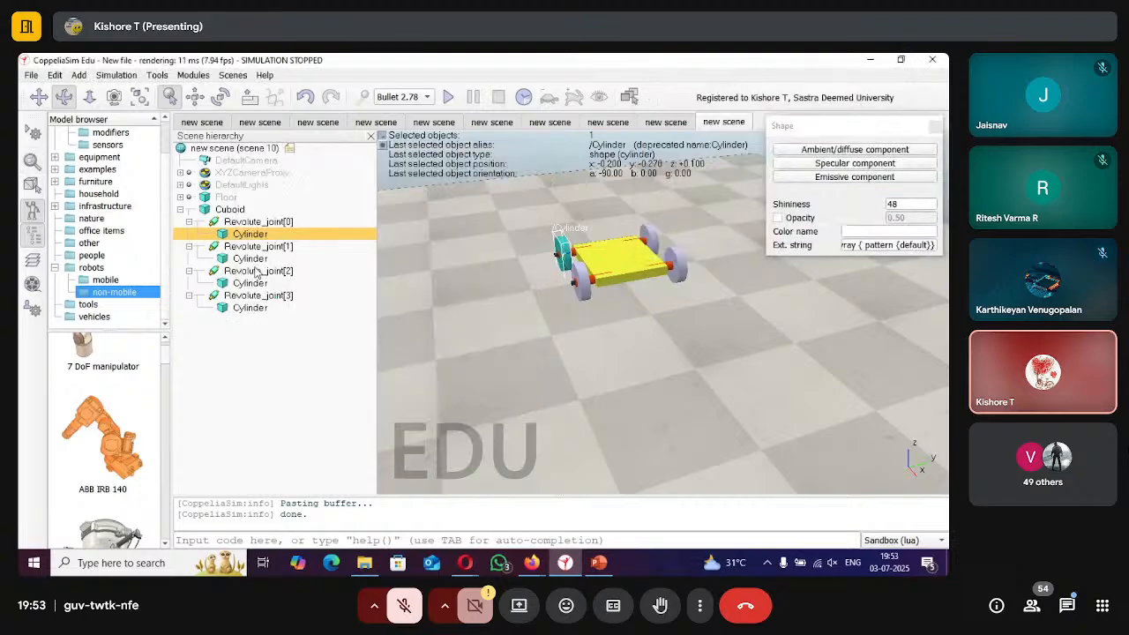
# Color the Cylinder under Revolute_joint[0] red, with ambient/diffuse Red 1.00, Green 0.00 and Blue 0.00.
pyautogui.click(582, 289)
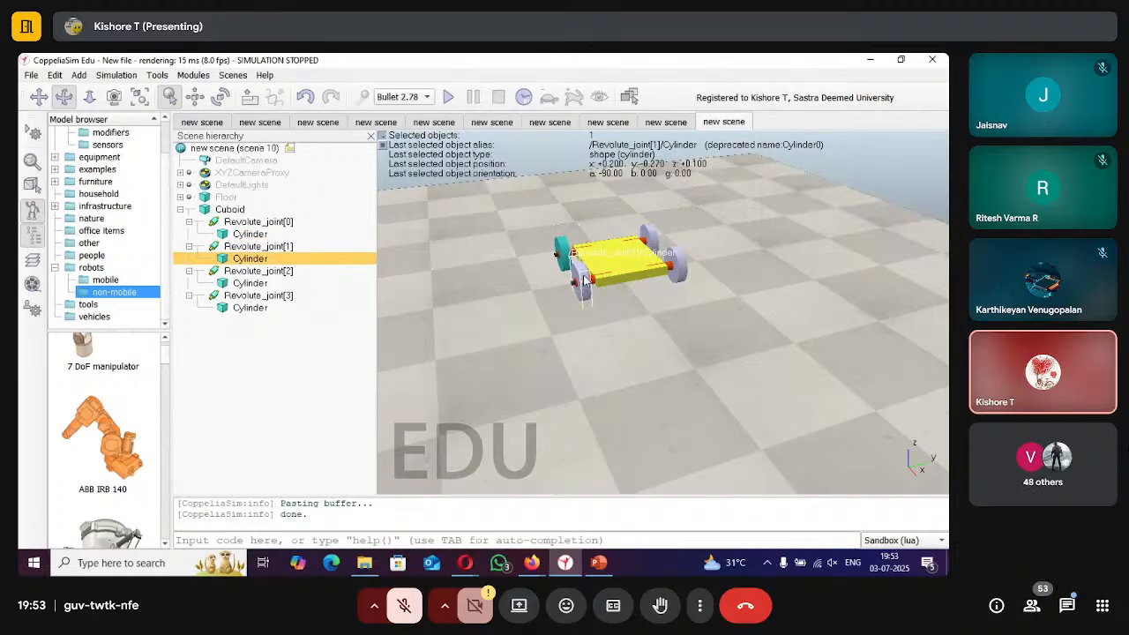
pyautogui.click(561, 252)
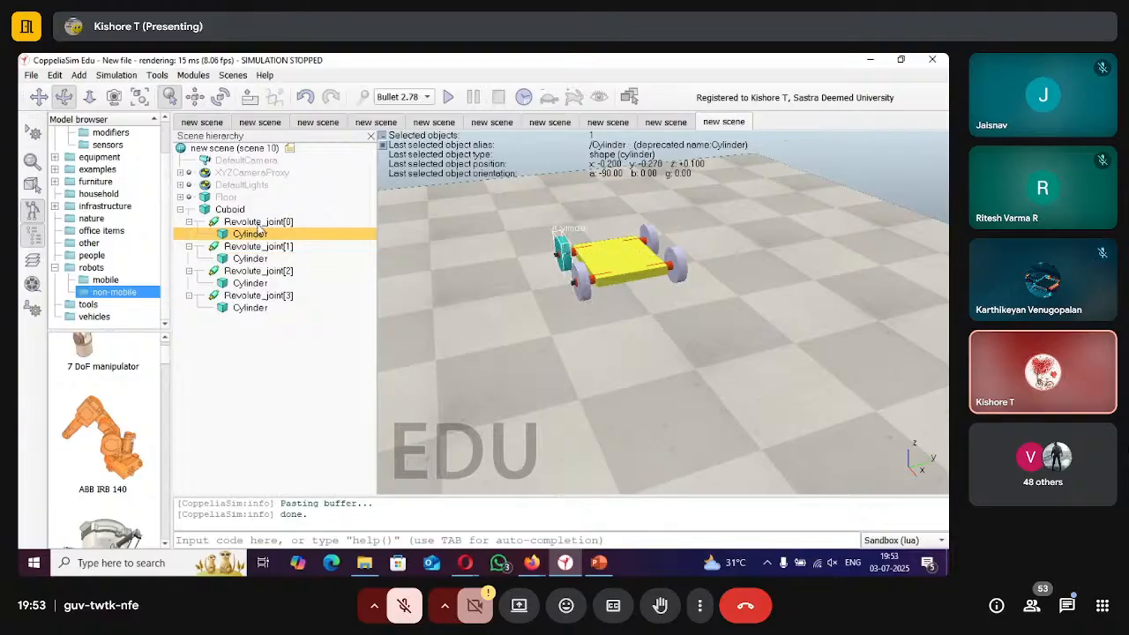
pyautogui.doubleClick(223, 234)
pyautogui.click(292, 230)
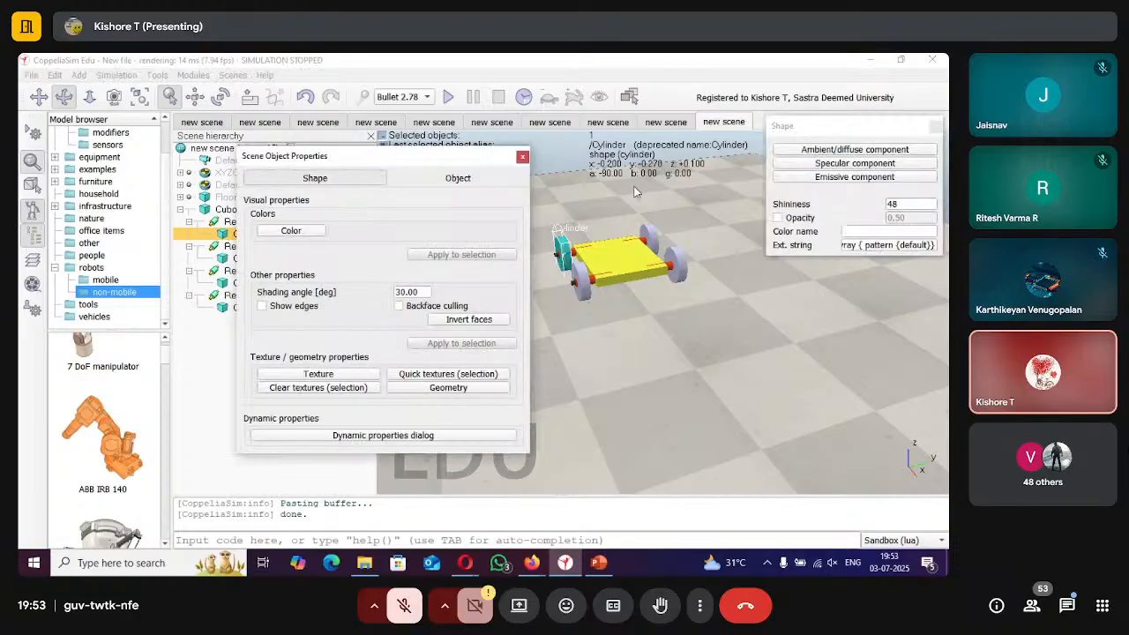
pyautogui.click(854, 150)
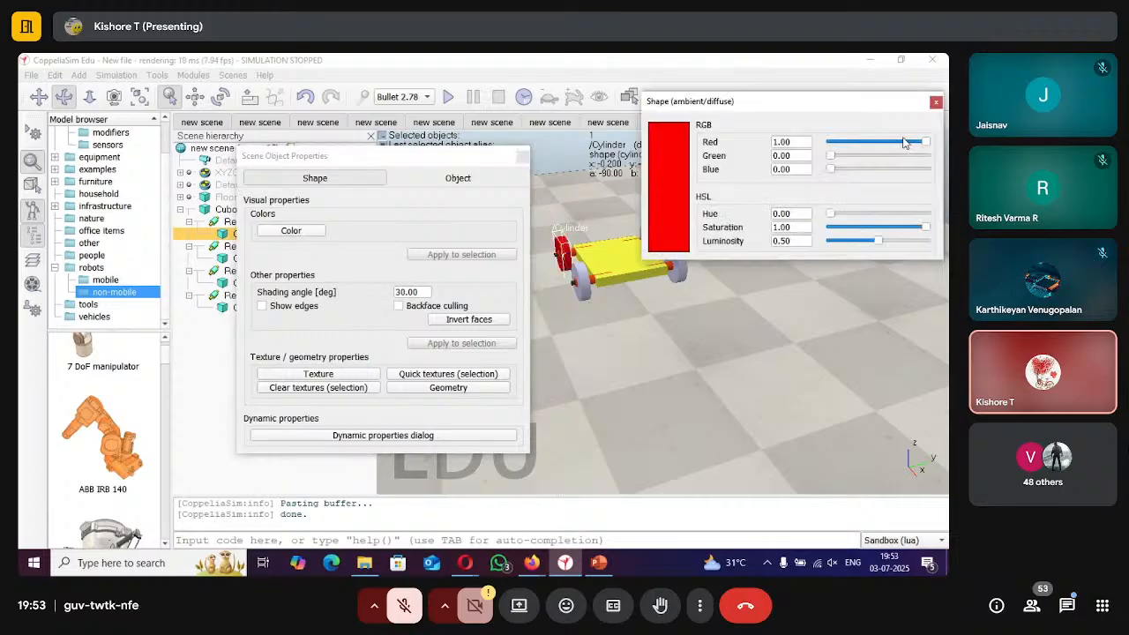
pyautogui.click(936, 103)
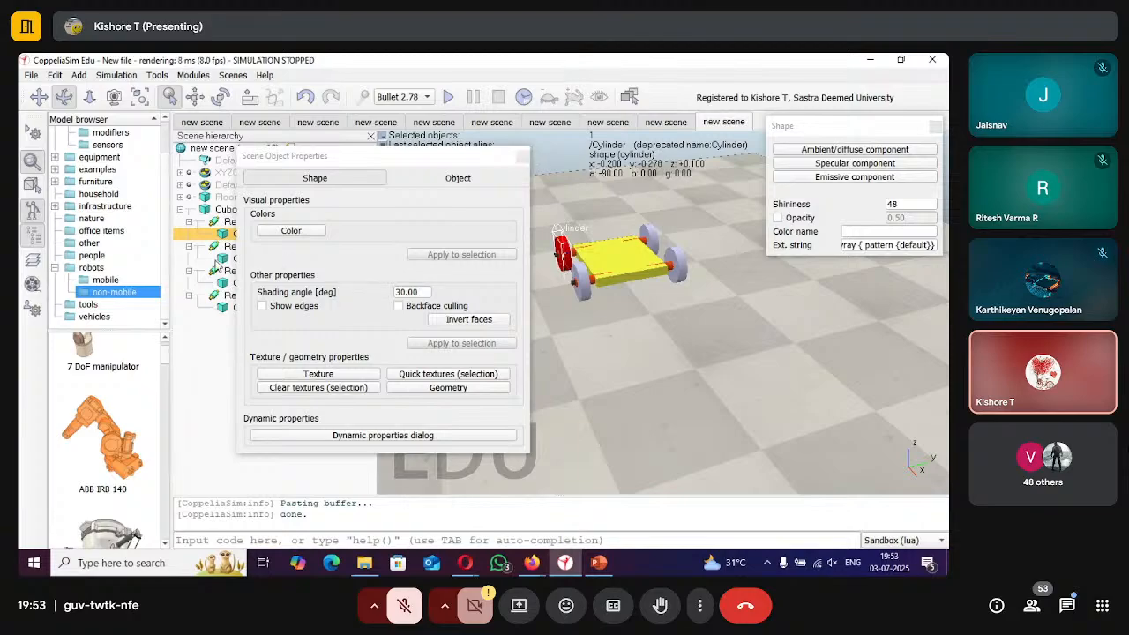
# Color the Cylinder under Revolute_joint[1] red, with ambient/diffuse Red 1.00, Green 0.00 and Blue 0.00.
pyautogui.click(238, 259)
pyautogui.click(291, 231)
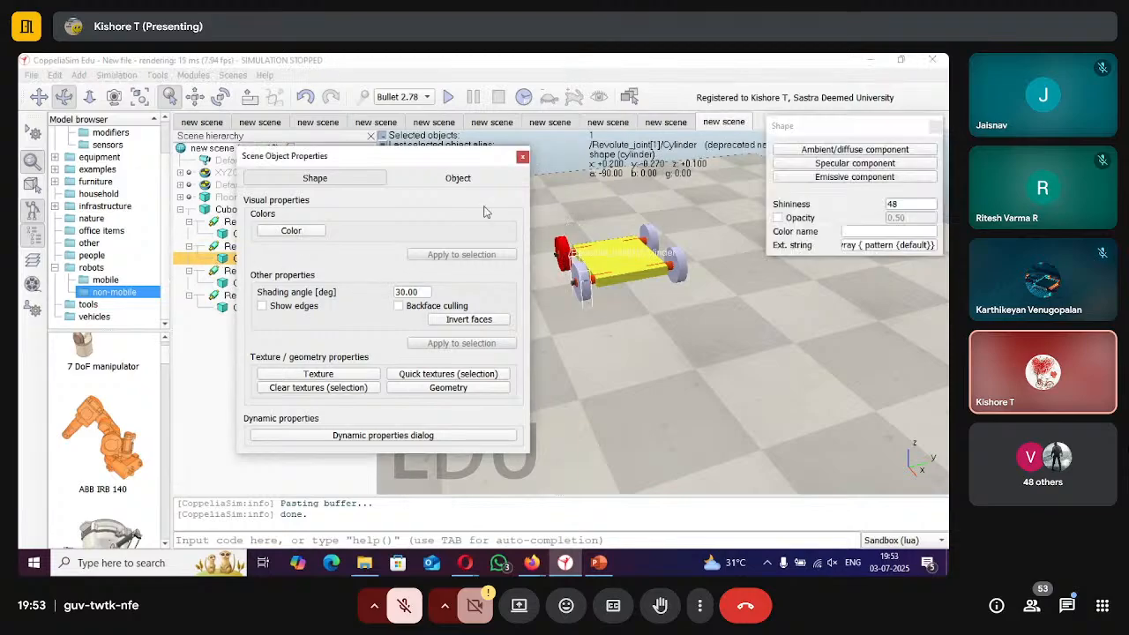
pyautogui.click(792, 153)
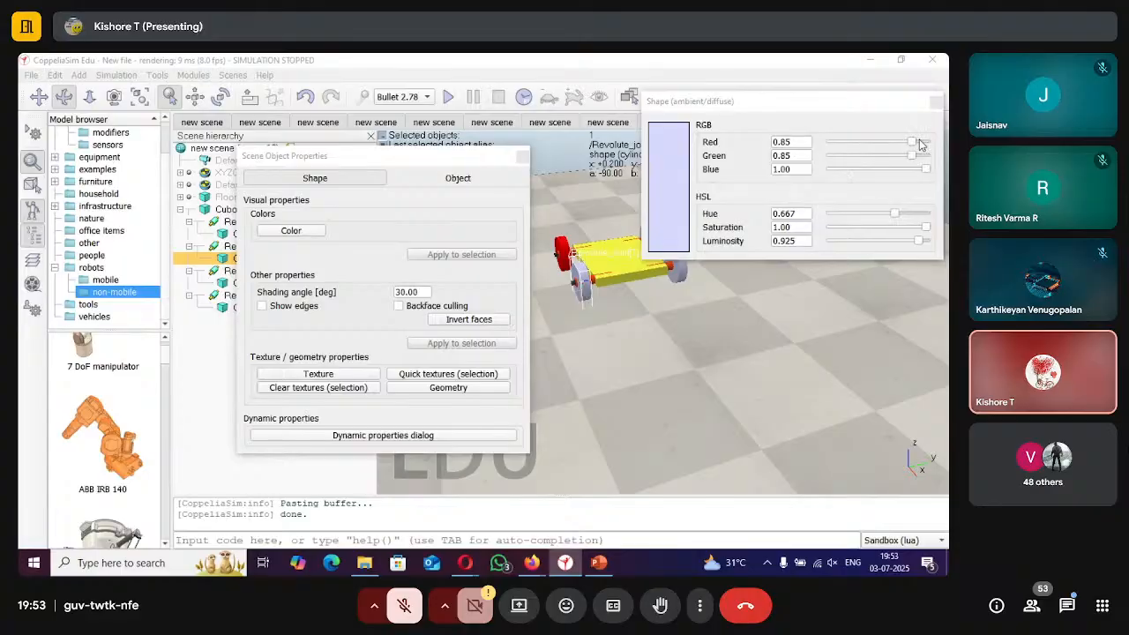
pyautogui.moveTo(914, 144); pyautogui.dragTo(928, 142)
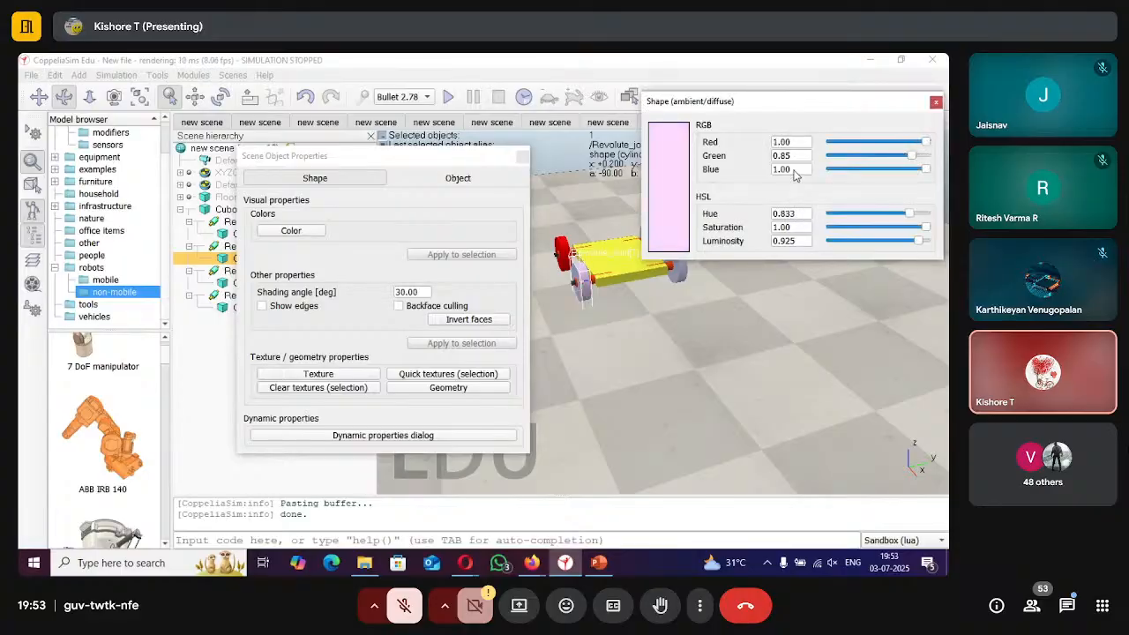
pyautogui.click(827, 158)
pyautogui.click(835, 159)
pyautogui.moveTo(890, 156); pyautogui.dragTo(810, 168)
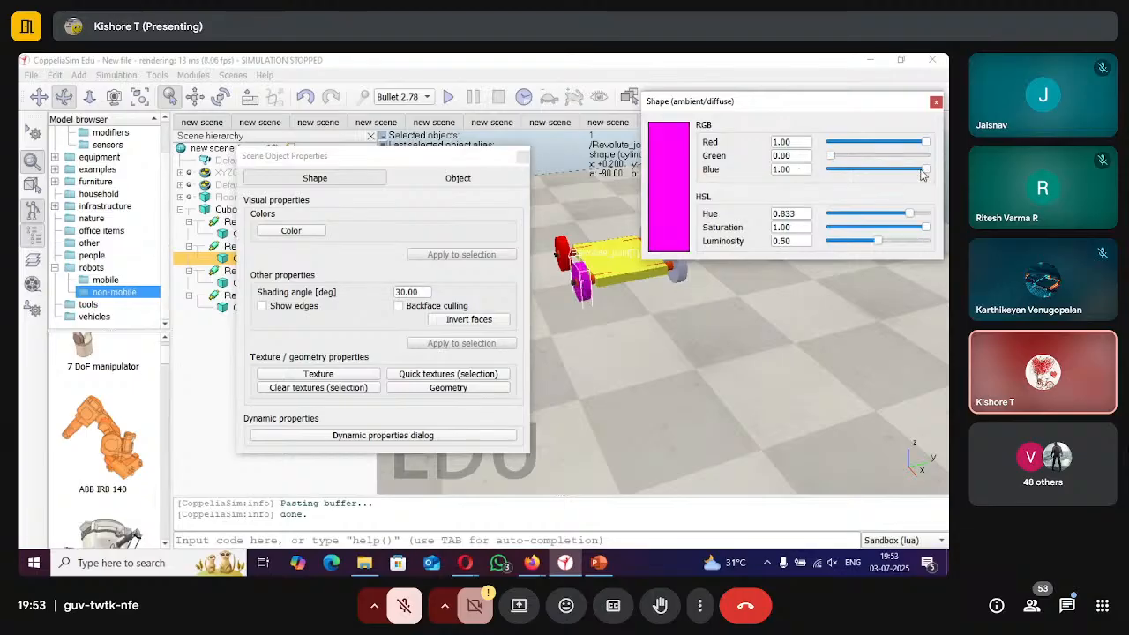
pyautogui.moveTo(926, 170); pyautogui.dragTo(739, 195)
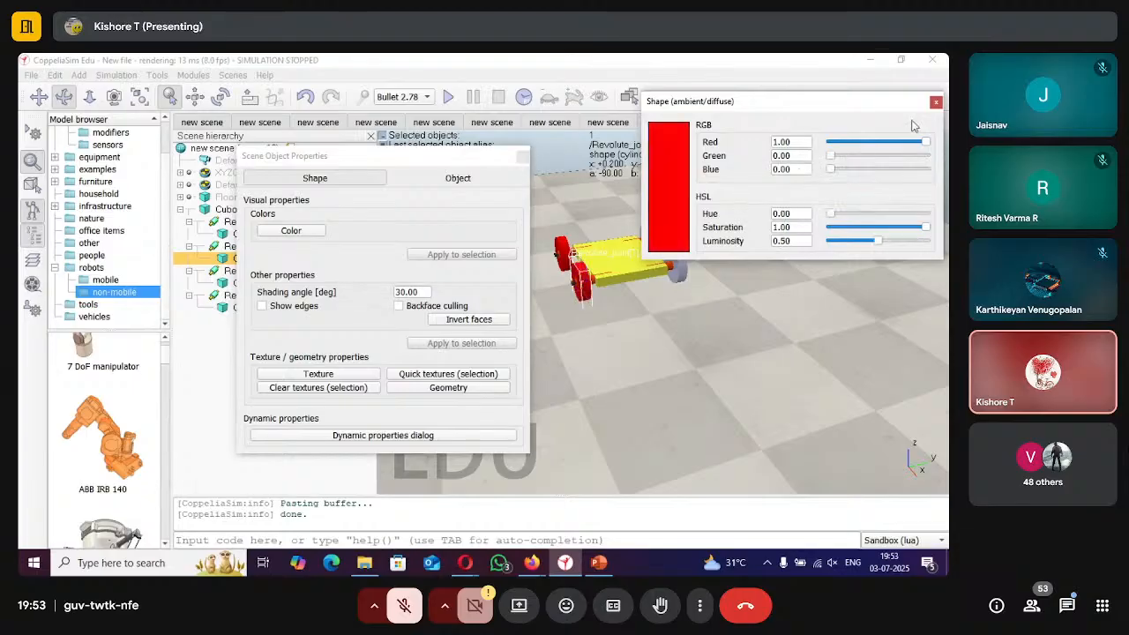
# Color the Cylinder under Revolute_joint[2] red, with ambient/diffuse Red 1.00, Green 0.00 and Blue 0.00.
pyautogui.click(231, 285)
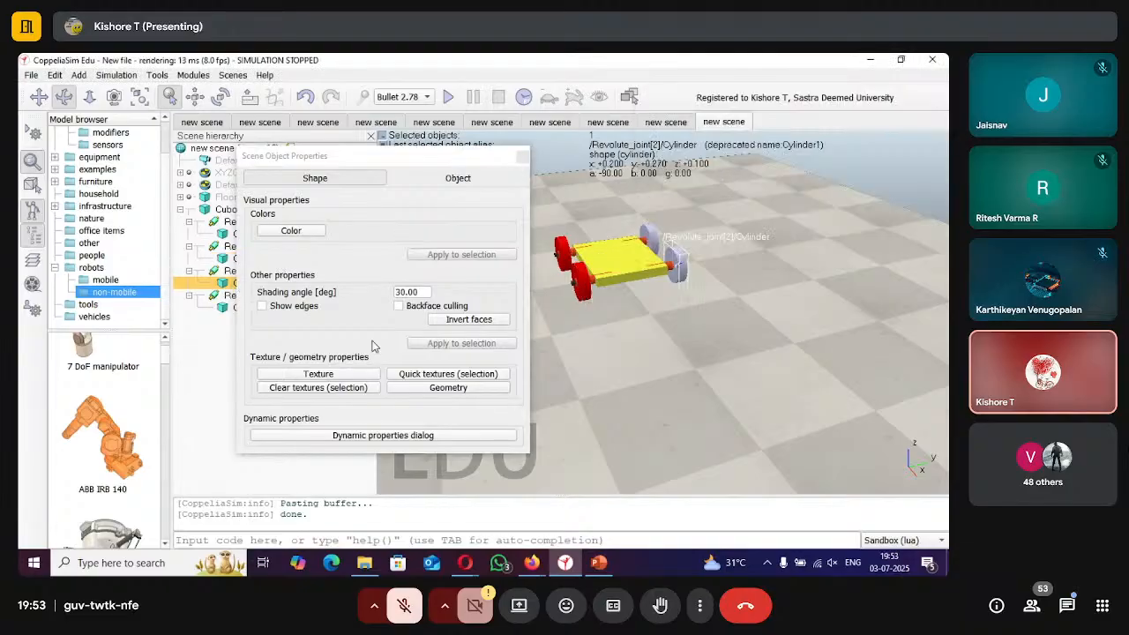
pyautogui.click(301, 231)
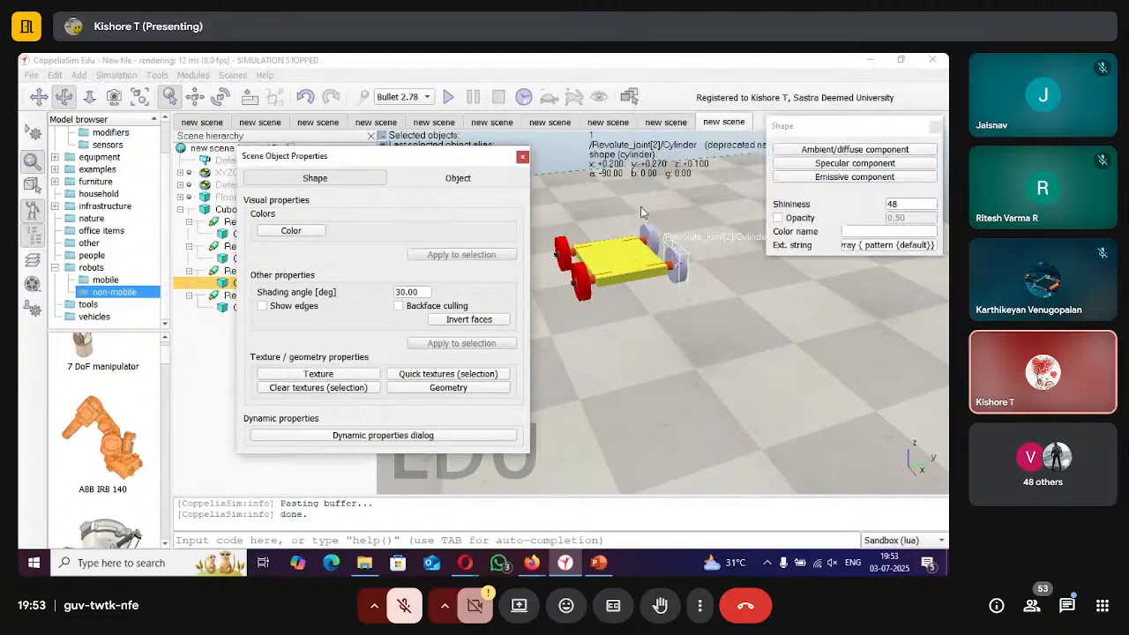
pyautogui.click(853, 150)
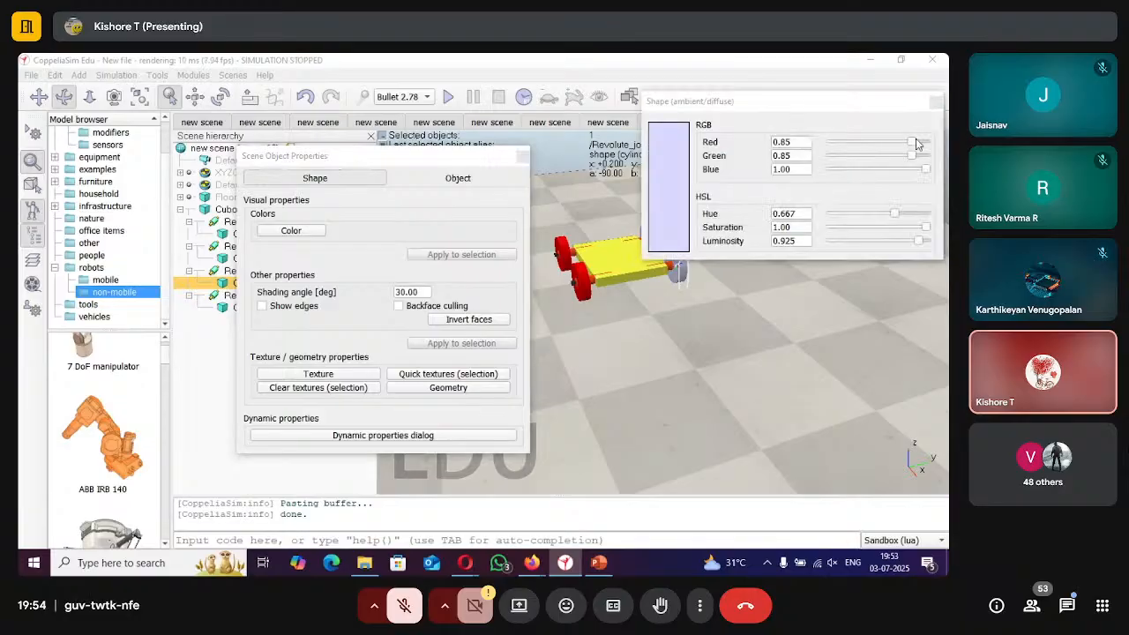
pyautogui.moveTo(917, 144); pyautogui.dragTo(829, 156)
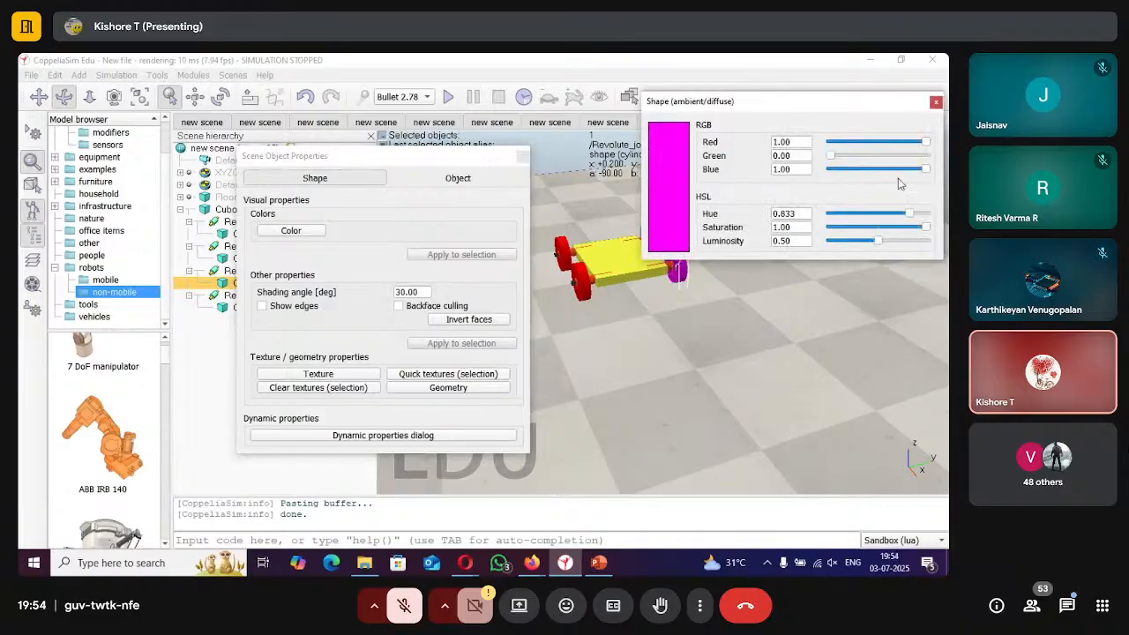
pyautogui.moveTo(924, 169); pyautogui.dragTo(785, 182)
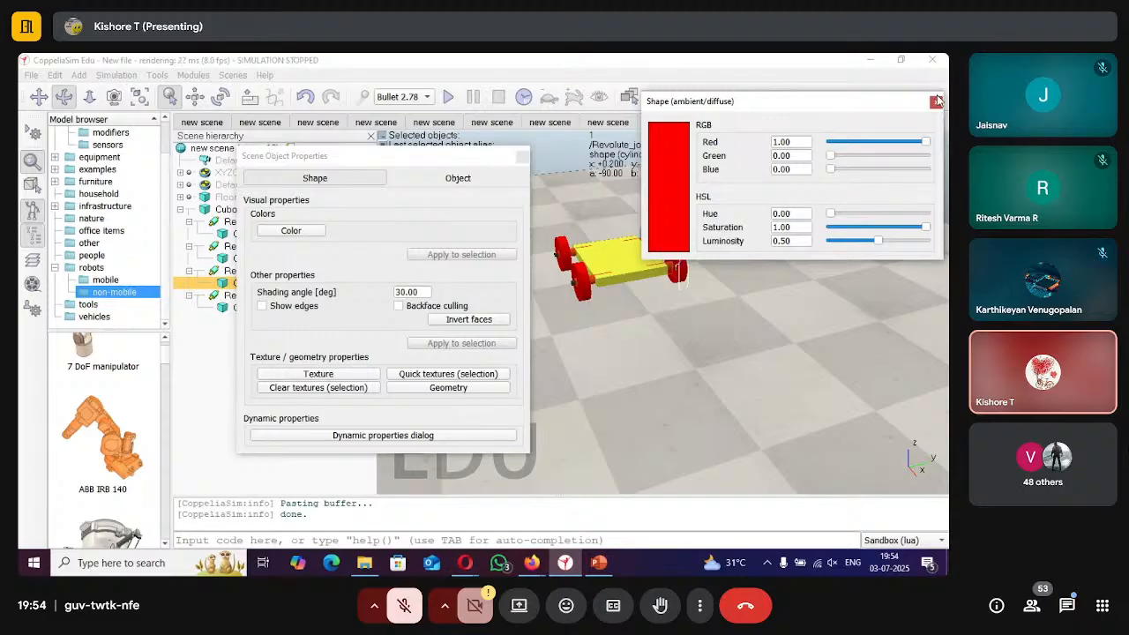
# Color the Cylinder under Revolute_joint[3] red through its ambient/diffuse component, matching the other wheels, and clear the selection.
pyautogui.click(228, 315)
pyautogui.click(226, 308)
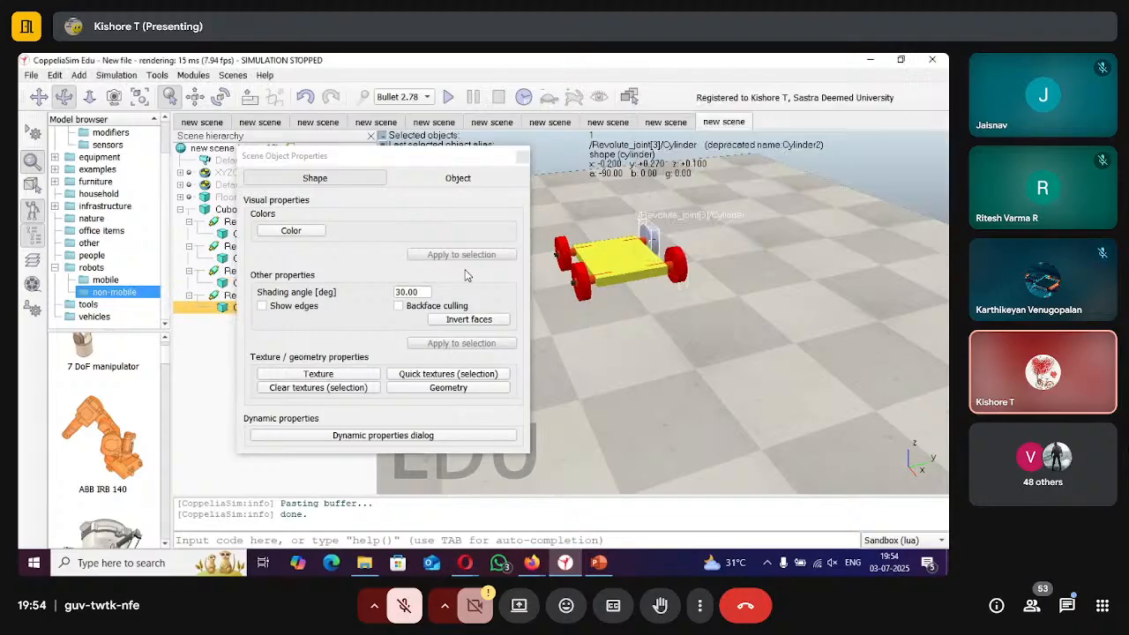
pyautogui.click(297, 232)
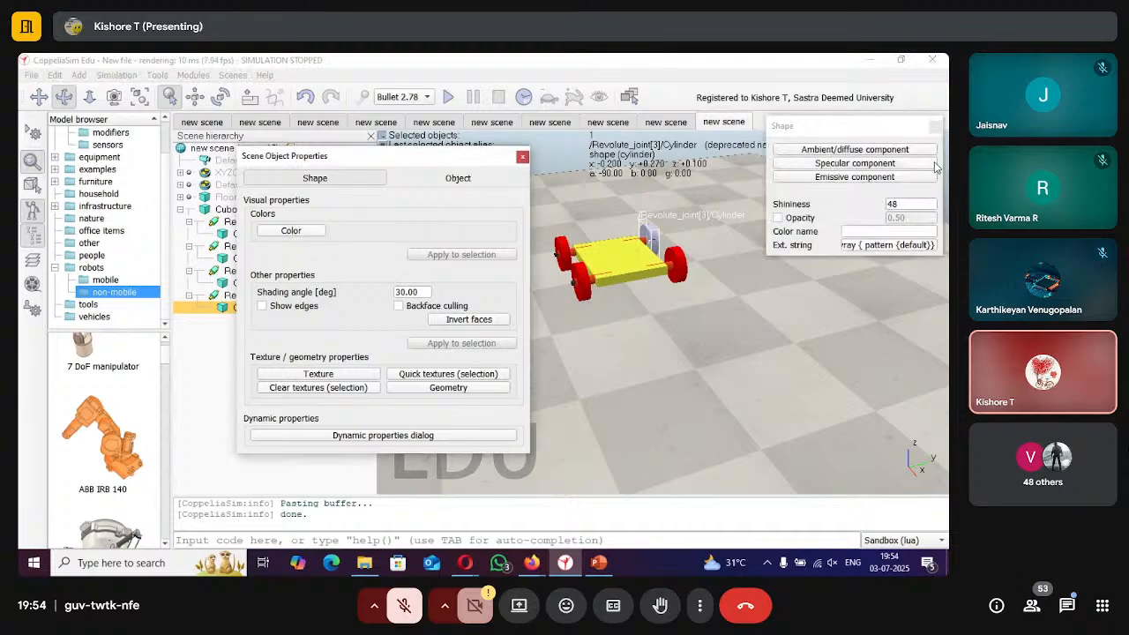
pyautogui.click(929, 150)
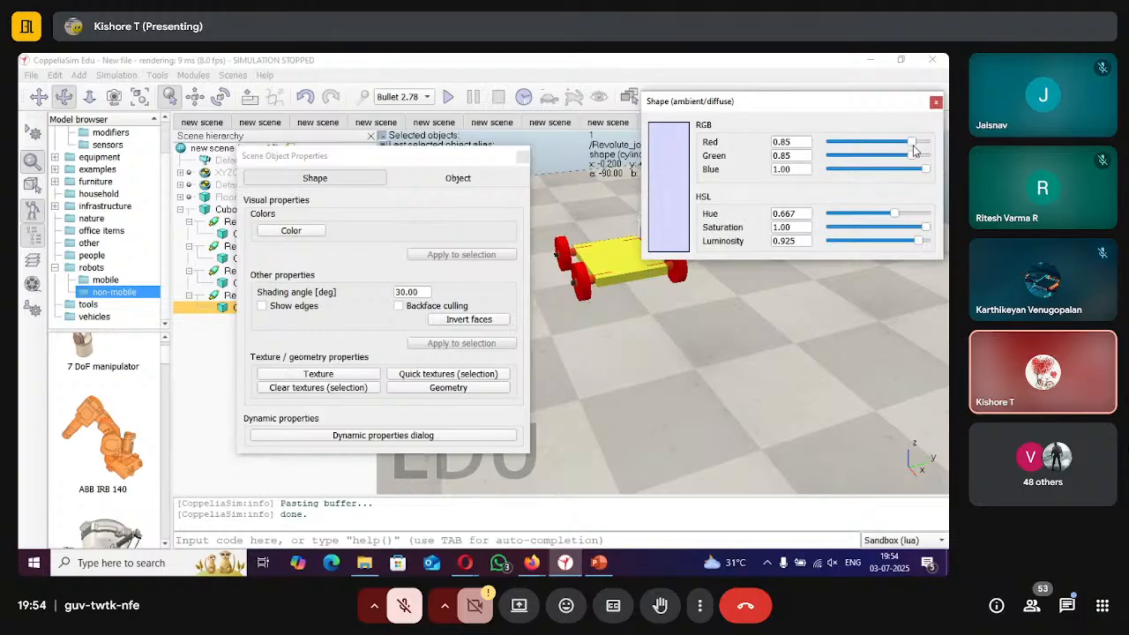
pyautogui.moveTo(912, 142); pyautogui.dragTo(931, 144)
pyautogui.moveTo(912, 155); pyautogui.dragTo(765, 175)
pyautogui.click(936, 102)
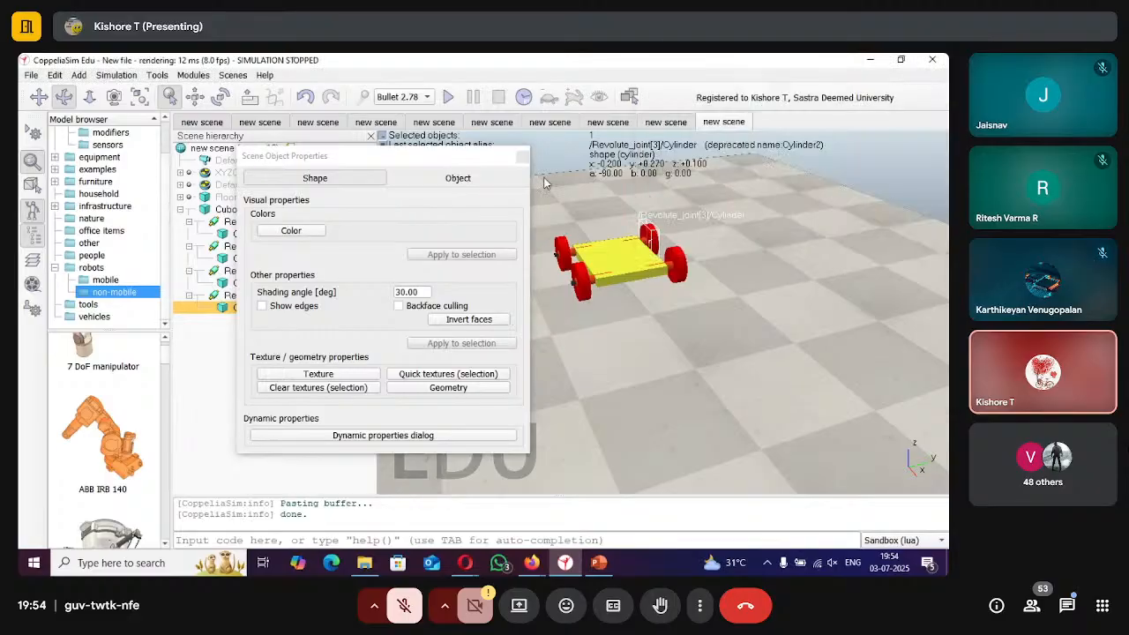
pyautogui.click(523, 156)
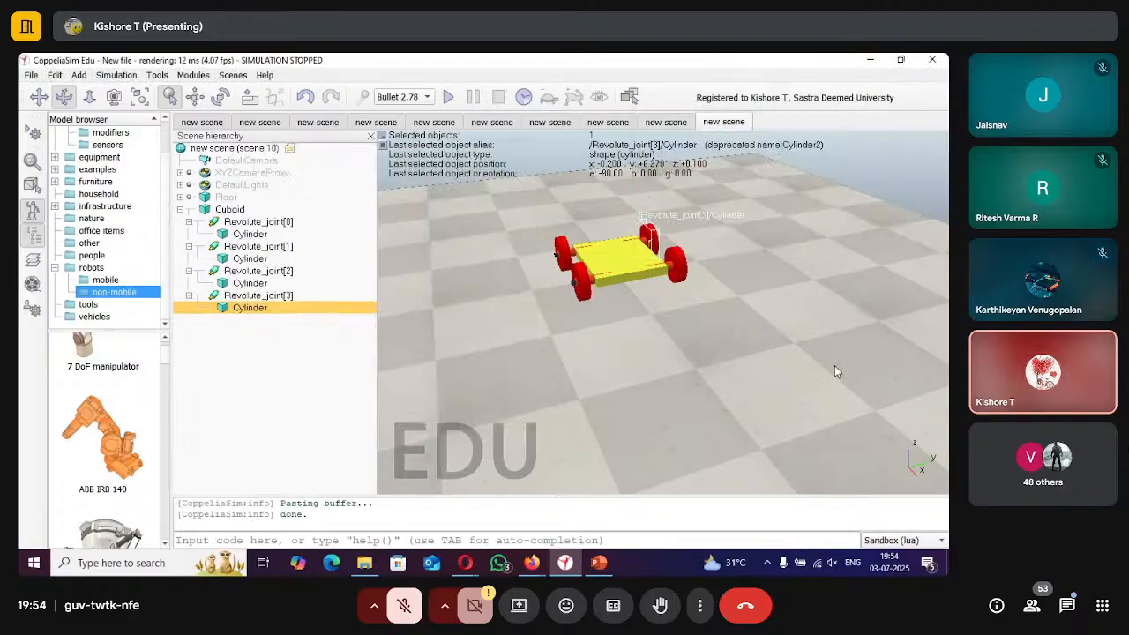
pyautogui.click(300, 425)
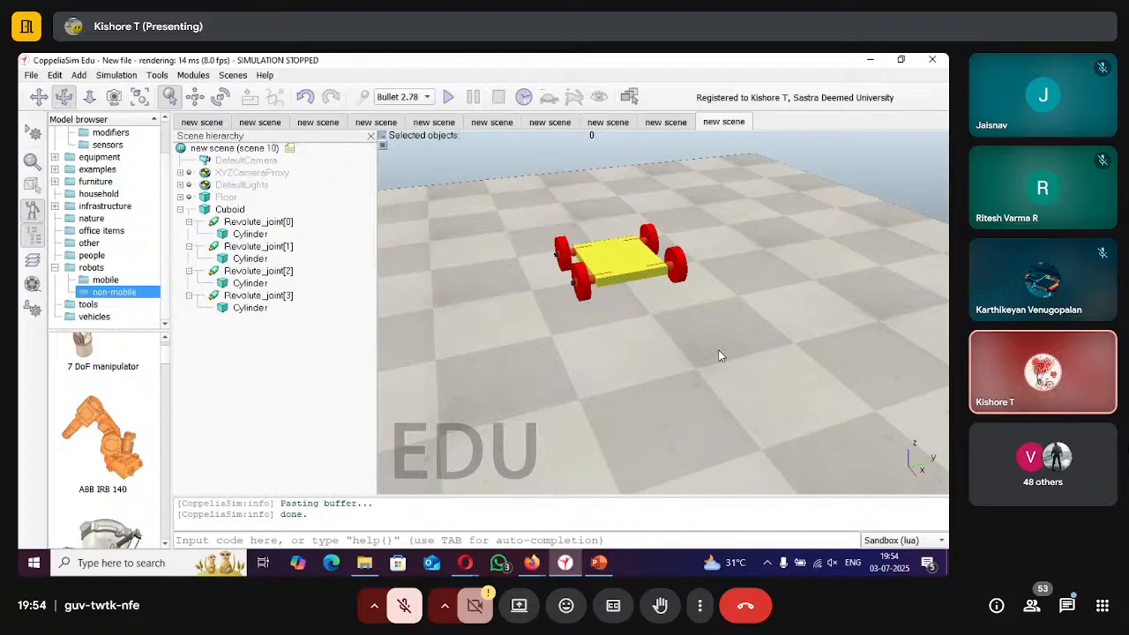
# Examine the colored four-wheeled robot from the side, at an angle and from farther away.
pyautogui.moveTo(701, 341); pyautogui.dragTo(847, 317)
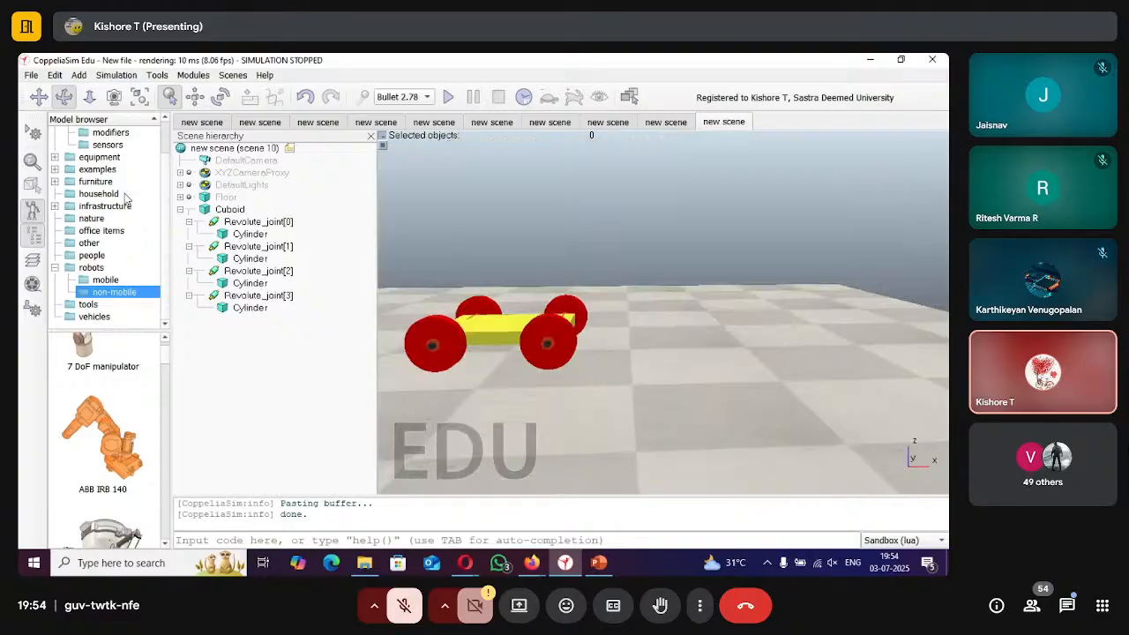
pyautogui.click(41, 96)
pyautogui.moveTo(614, 359); pyautogui.dragTo(645, 348)
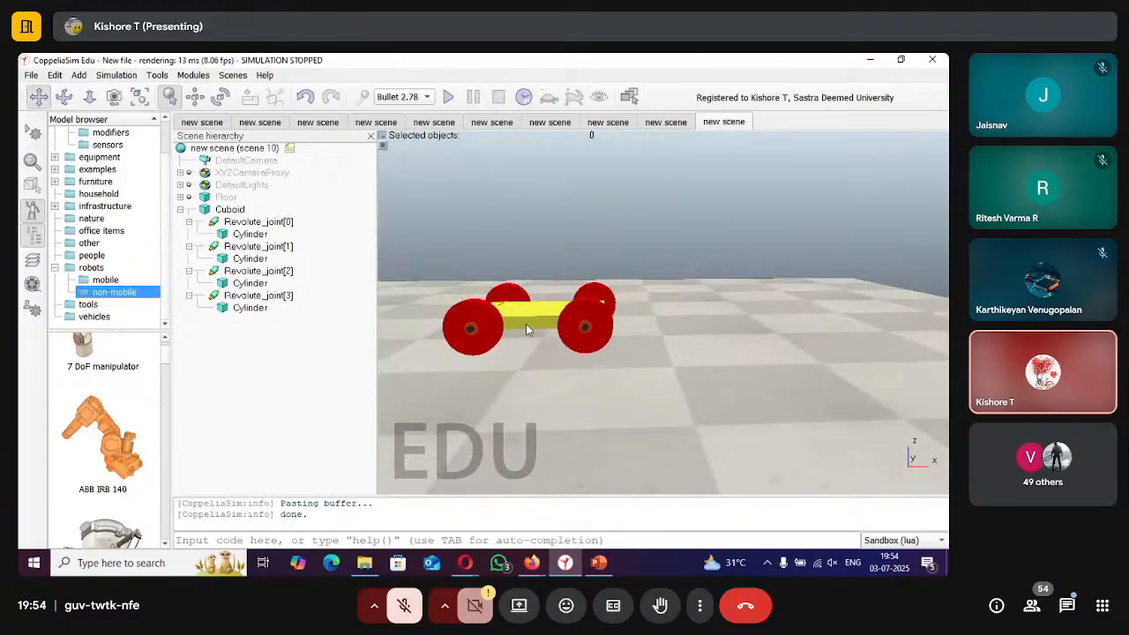
pyautogui.click(64, 96)
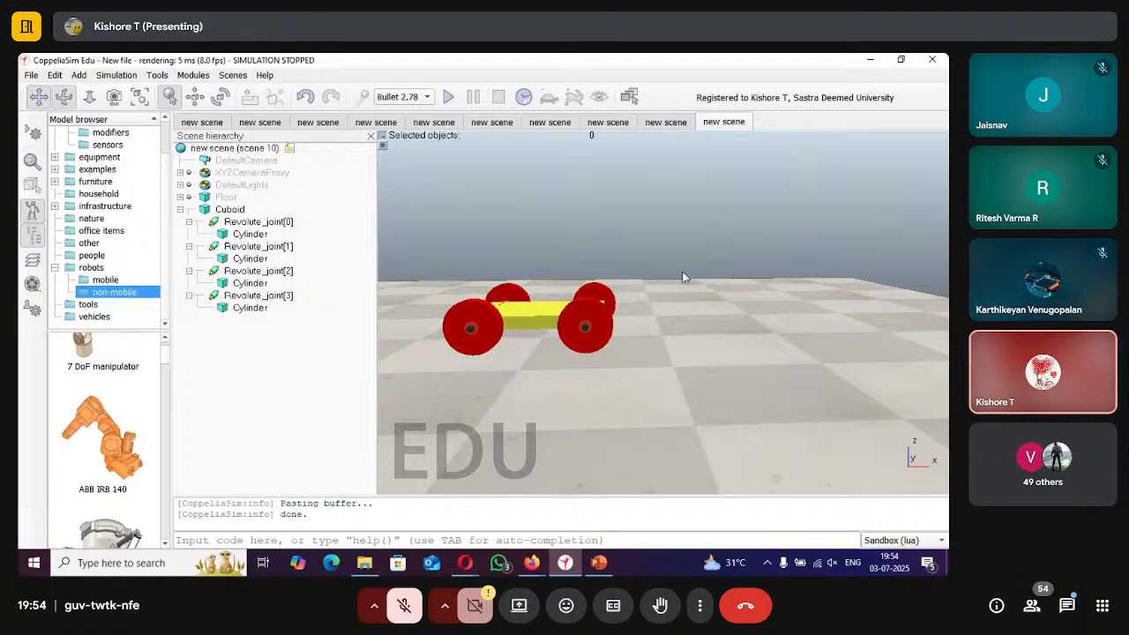
pyautogui.moveTo(663, 312); pyautogui.dragTo(699, 324)
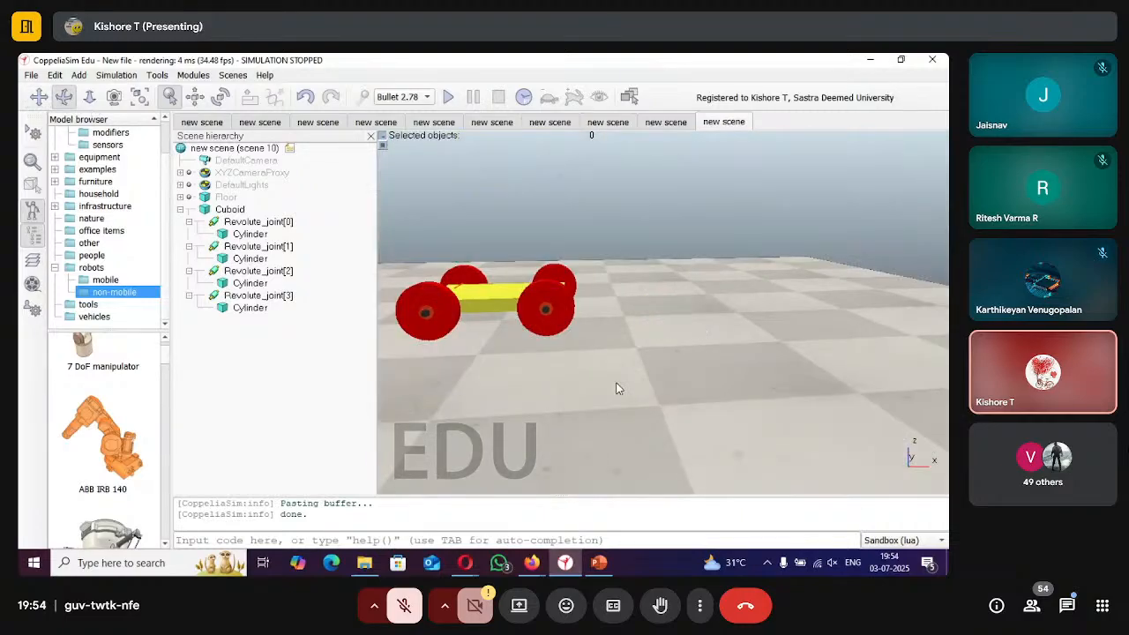
pyautogui.moveTo(615, 384); pyautogui.dragTo(519, 401)
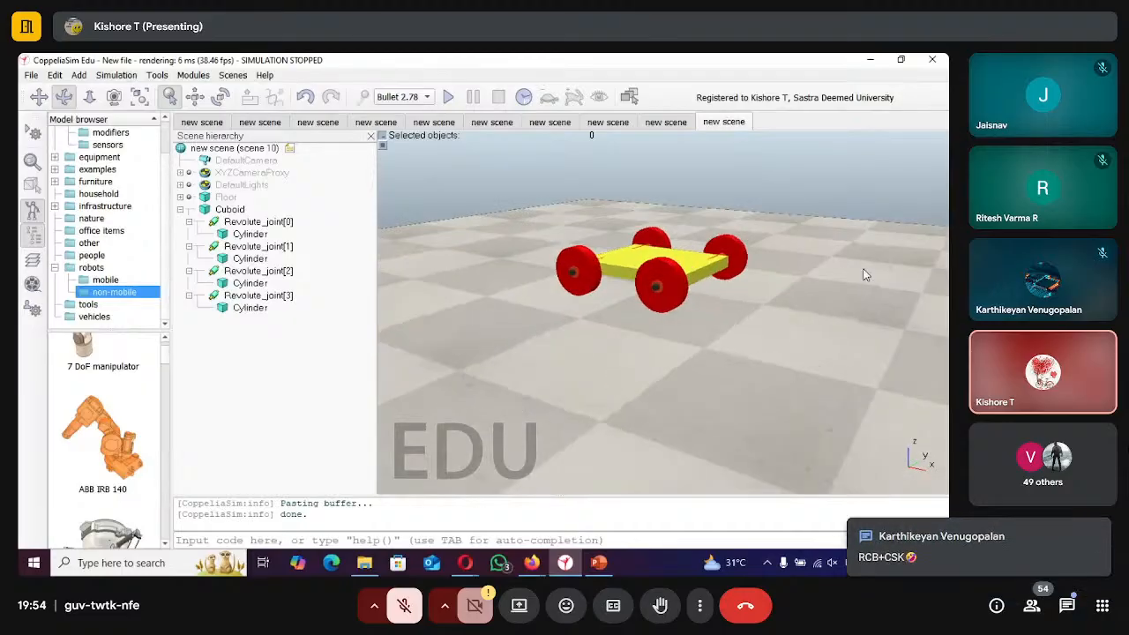
pyautogui.scroll(-6, 868, 278)
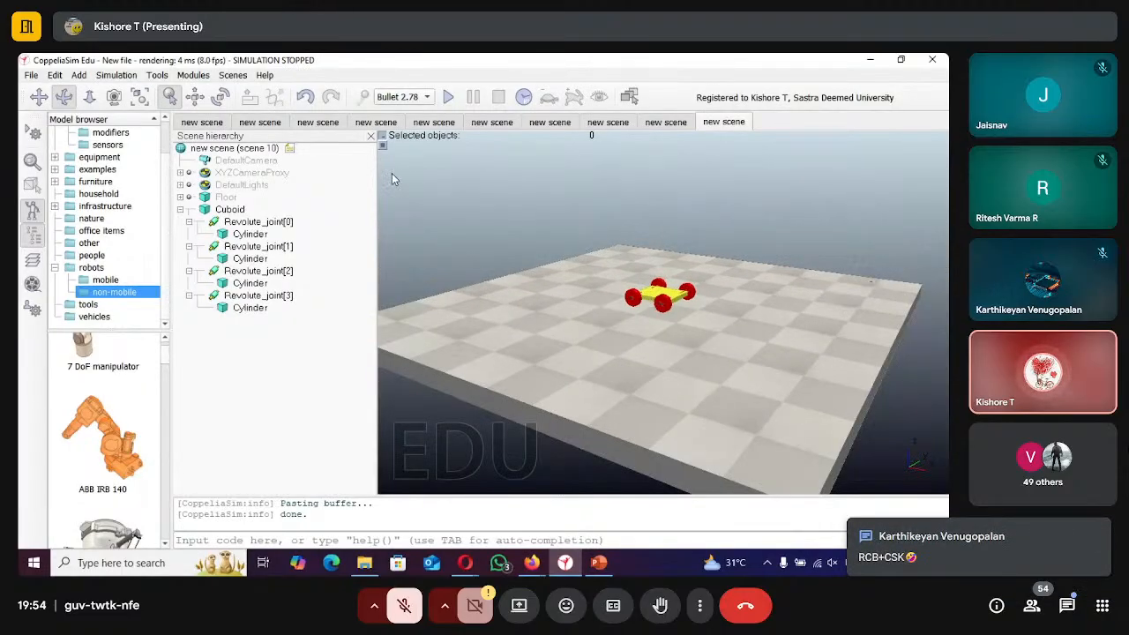
# Raise the Cuboid with its attached wheels along the world Z axis until it is well above the floor.
pyautogui.click(196, 97)
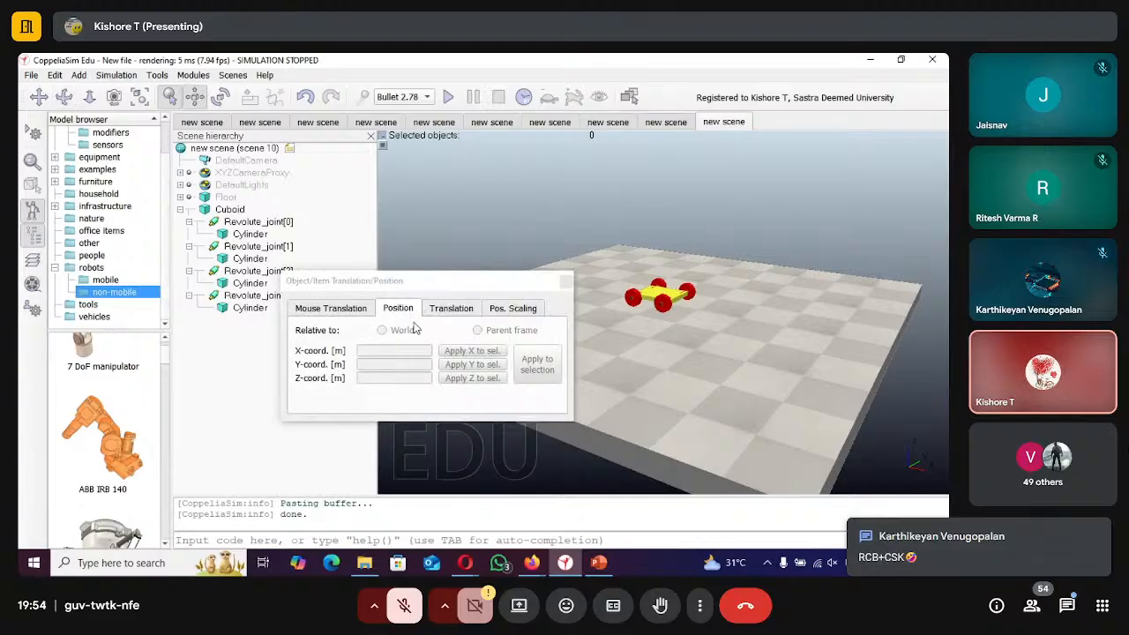
pyautogui.click(251, 214)
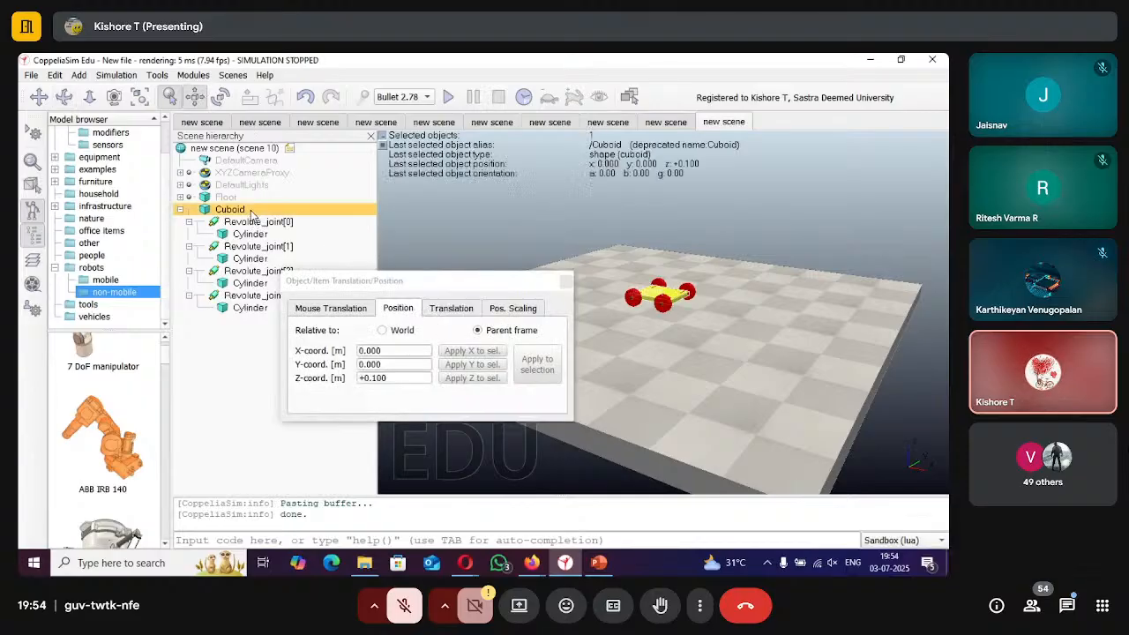
pyautogui.click(333, 308)
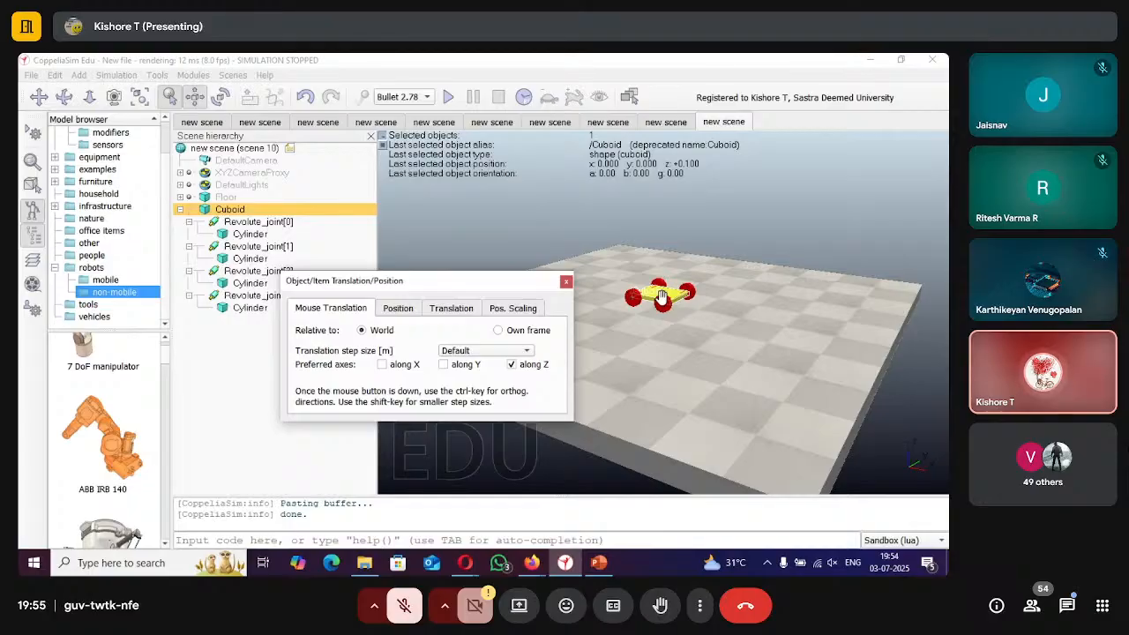
pyautogui.moveTo(661, 297); pyautogui.dragTo(743, 250)
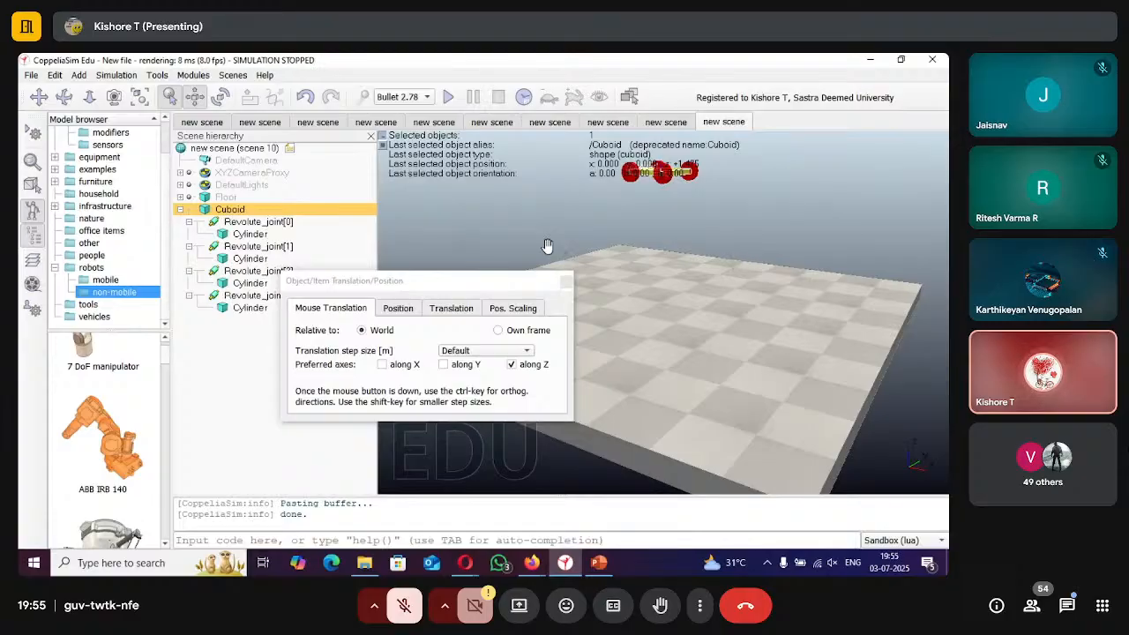
pyautogui.click(565, 281)
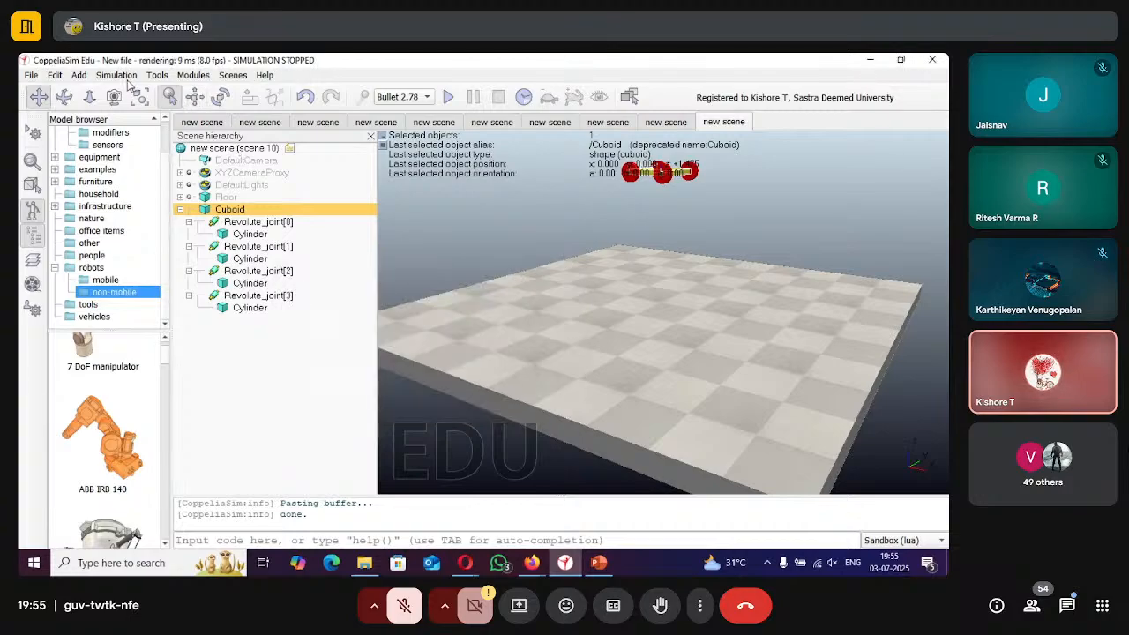
# Add a plane primitive shape with an X-size of 5 m and a Y-size of 5 m.
pyautogui.click(79, 75)
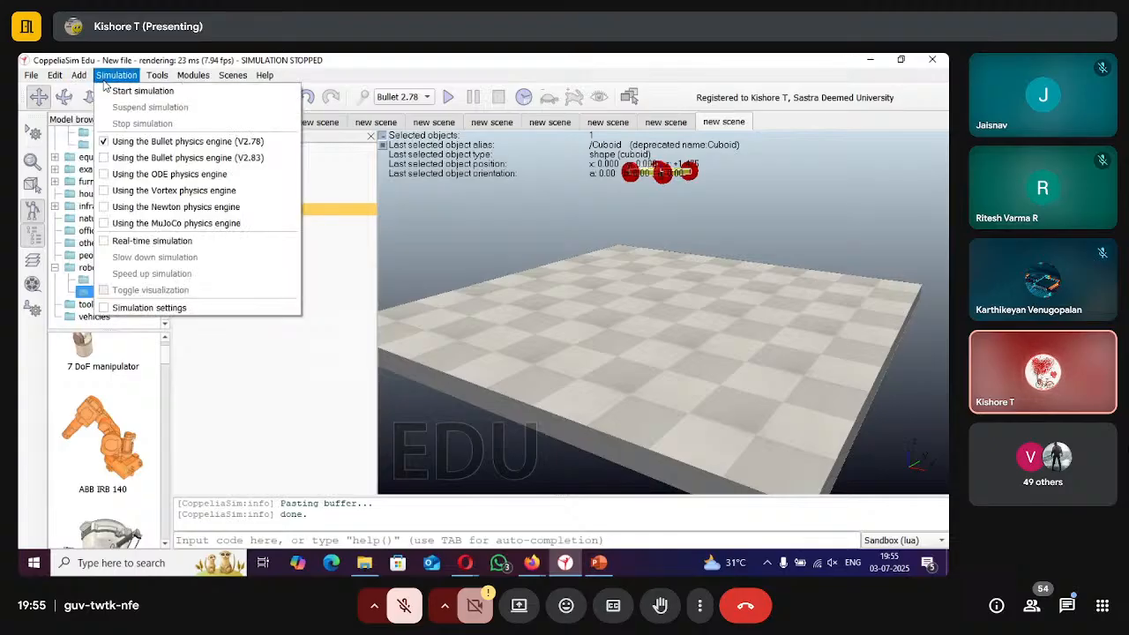
pyautogui.moveTo(115, 91)
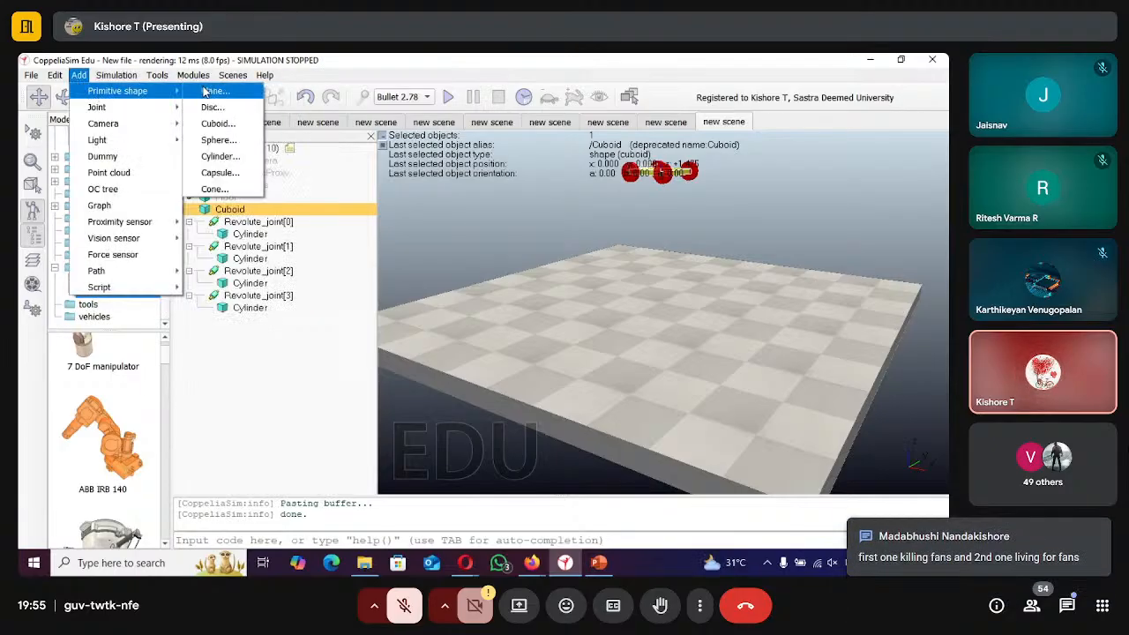
pyautogui.click(205, 92)
pyautogui.press('BackSpace')
pyautogui.press('BackSpace')
pyautogui.press('BackSpace')
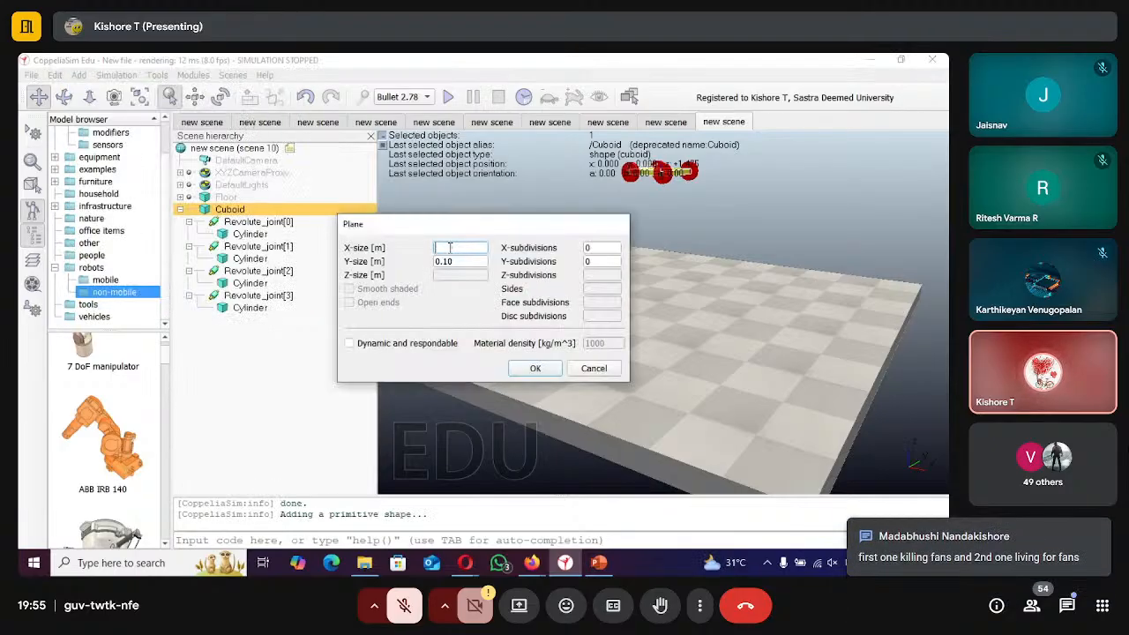
pyautogui.write('5')
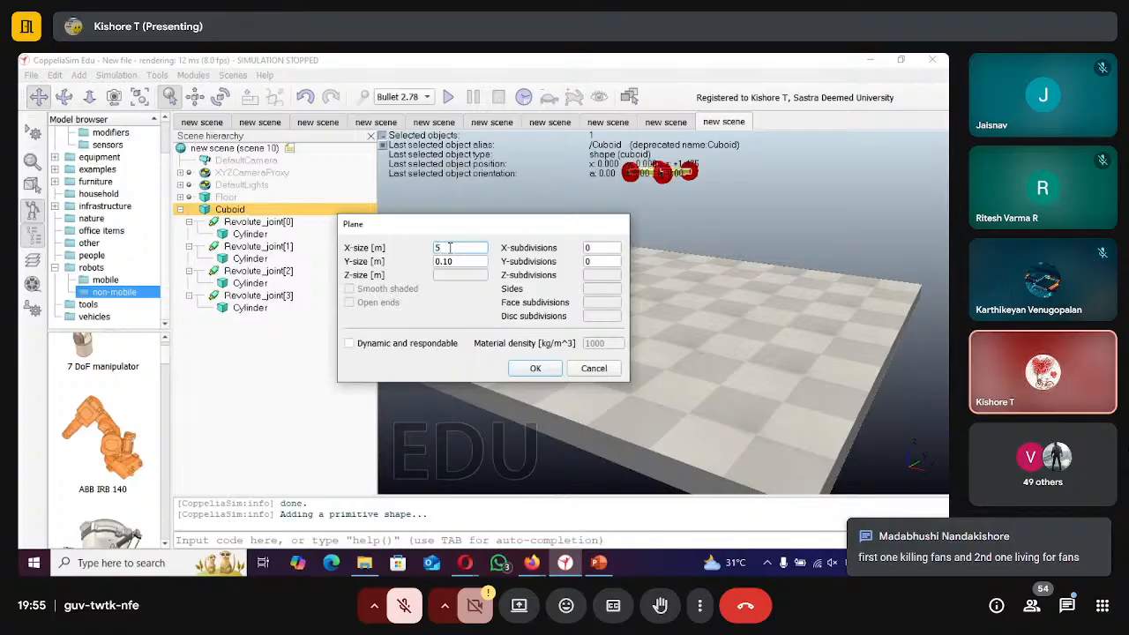
pyautogui.press('BackSpace')
pyautogui.press('BackSpace')
pyautogui.press('BackSpace')
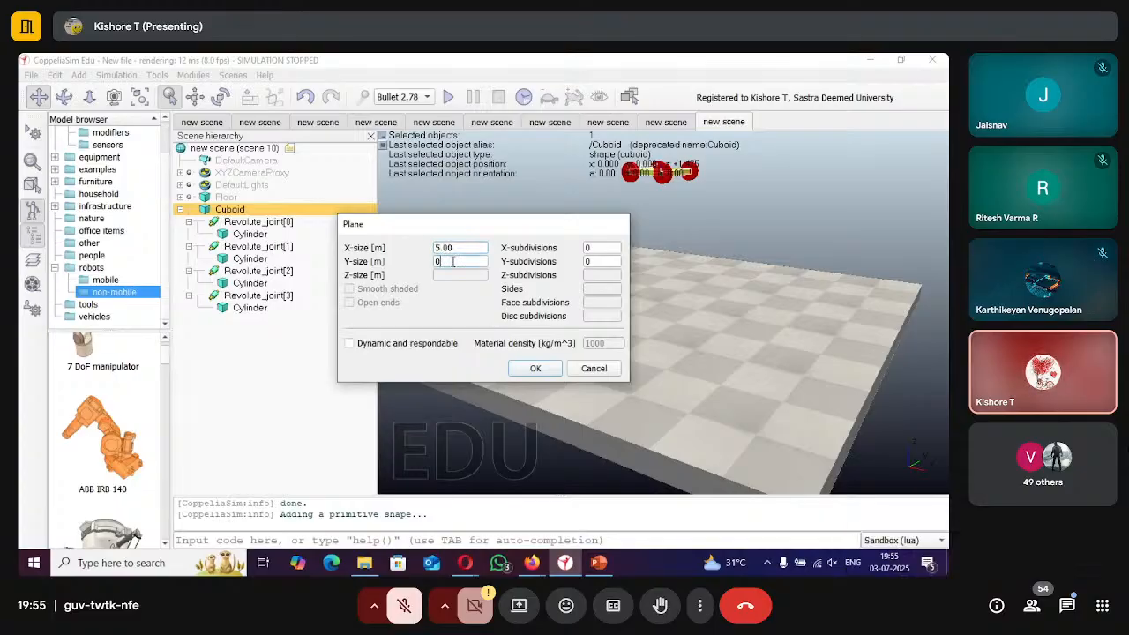
pyautogui.write('5')
pyautogui.press('Return')
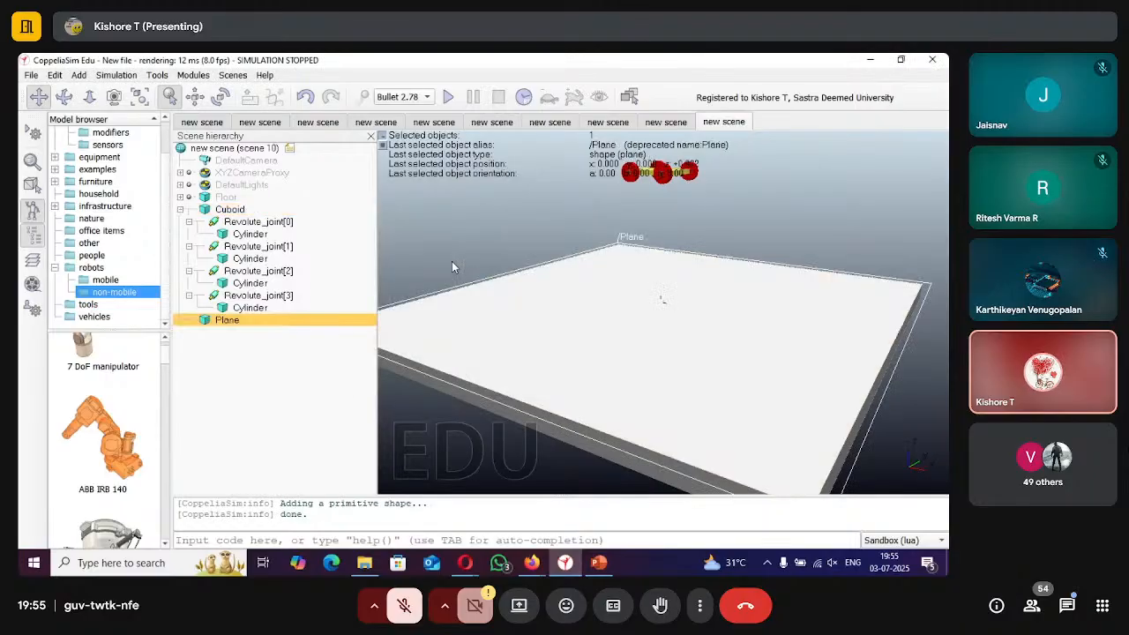
# Lift the Plane above the floor, translating it relative to the world along Z only.
pyautogui.click(195, 97)
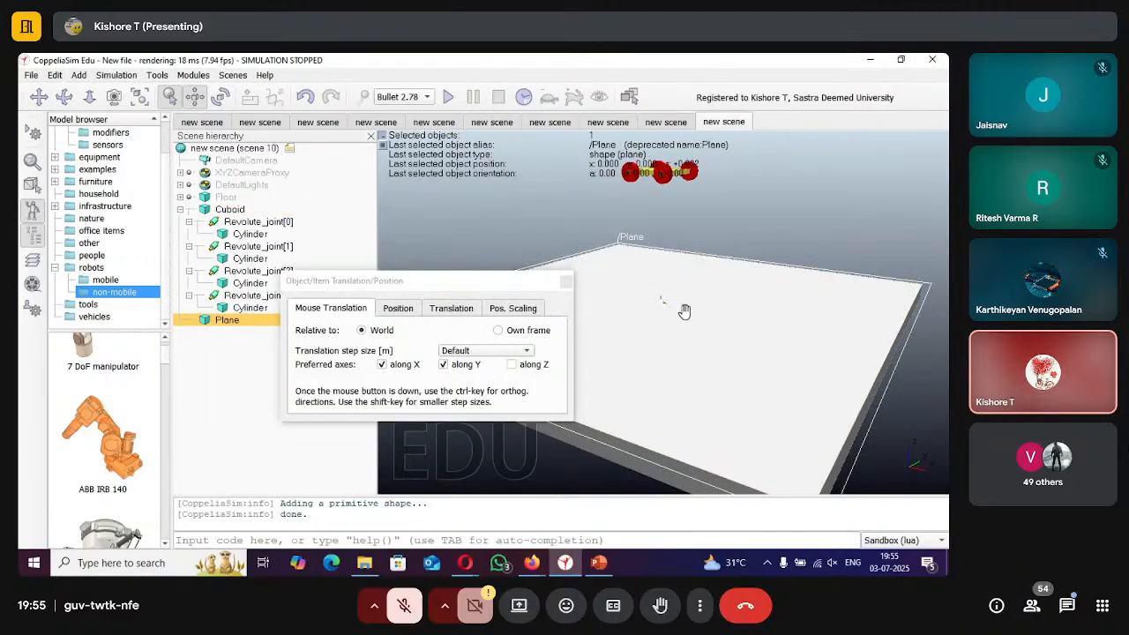
pyautogui.click(444, 365)
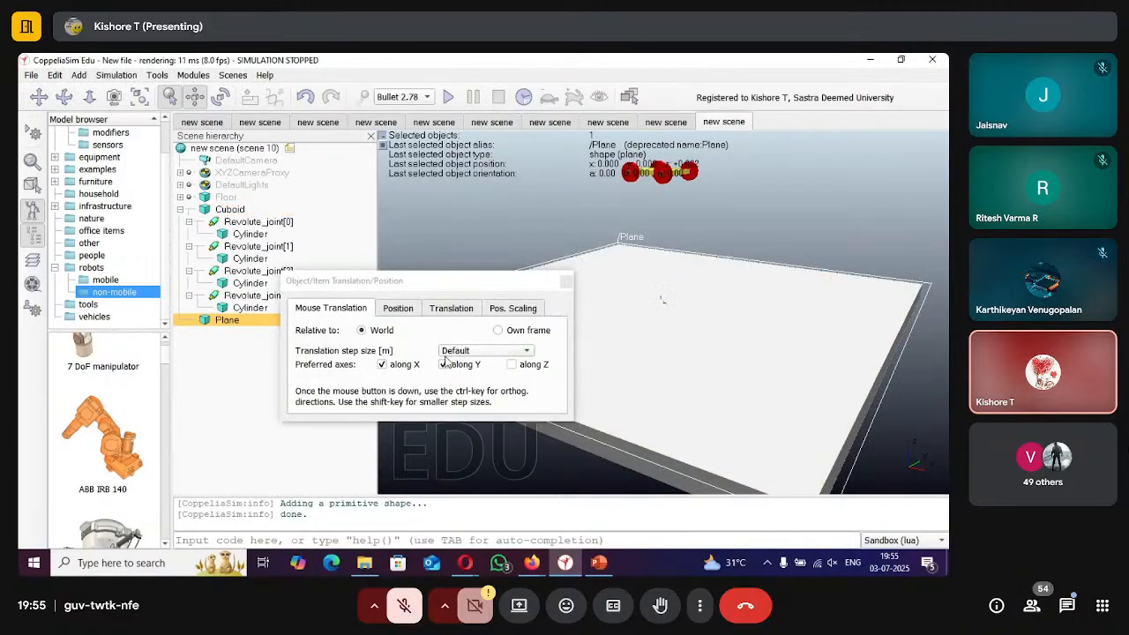
pyautogui.click(513, 365)
pyautogui.click(382, 365)
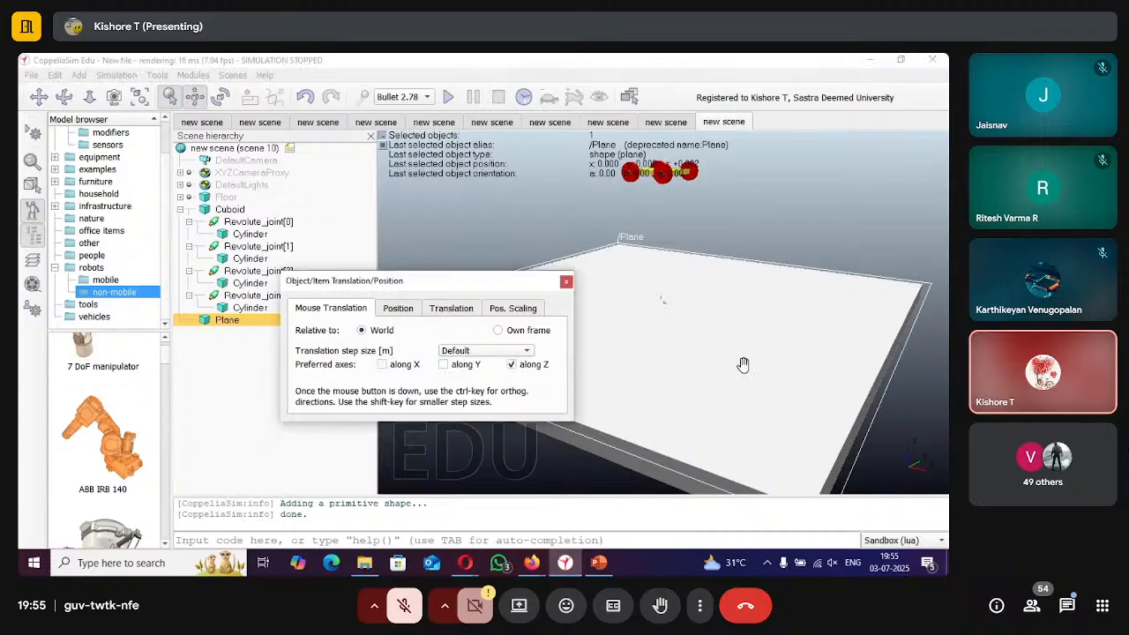
pyautogui.moveTo(764, 360); pyautogui.dragTo(606, 294)
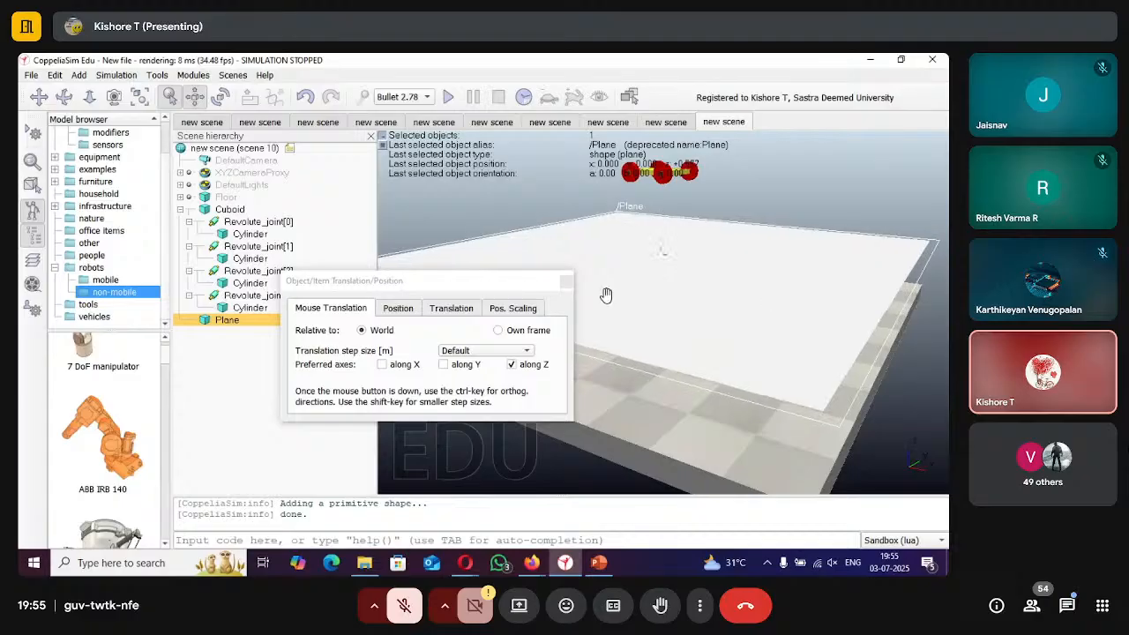
pyautogui.click(565, 283)
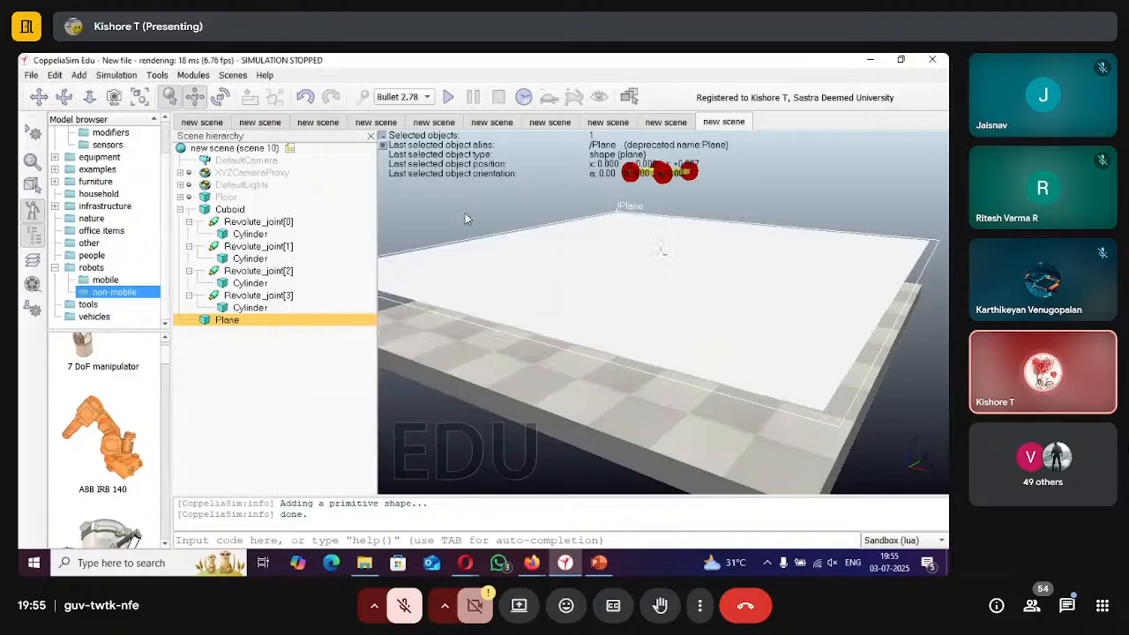
# Tilt the Plane into a ramp by rotating it about the Y axis of its own frame.
pyautogui.click(221, 96)
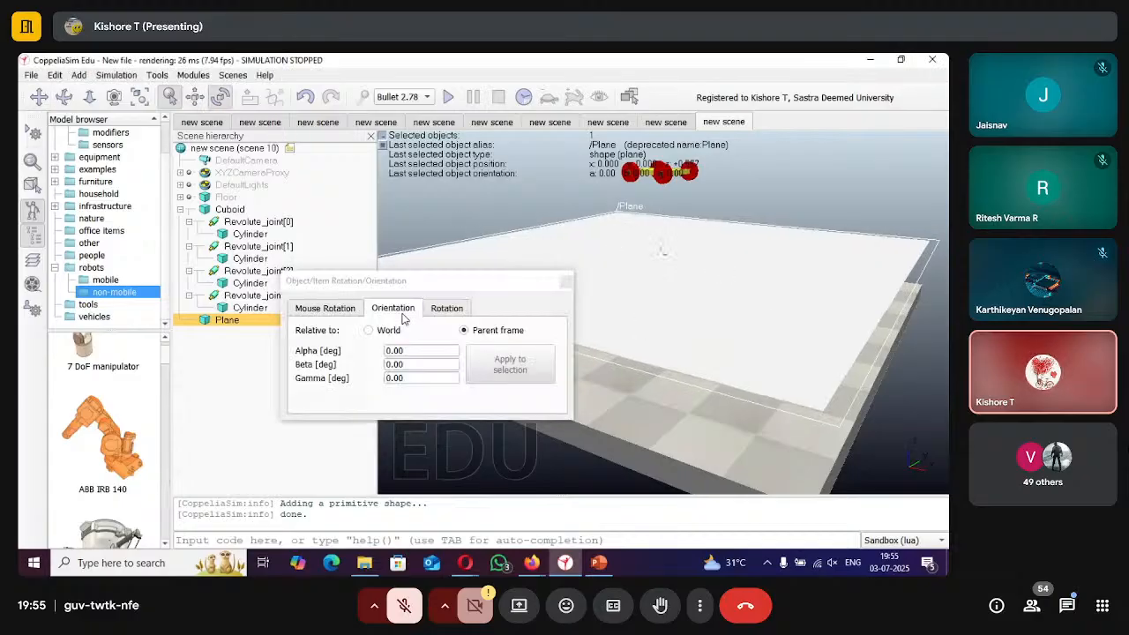
pyautogui.click(344, 311)
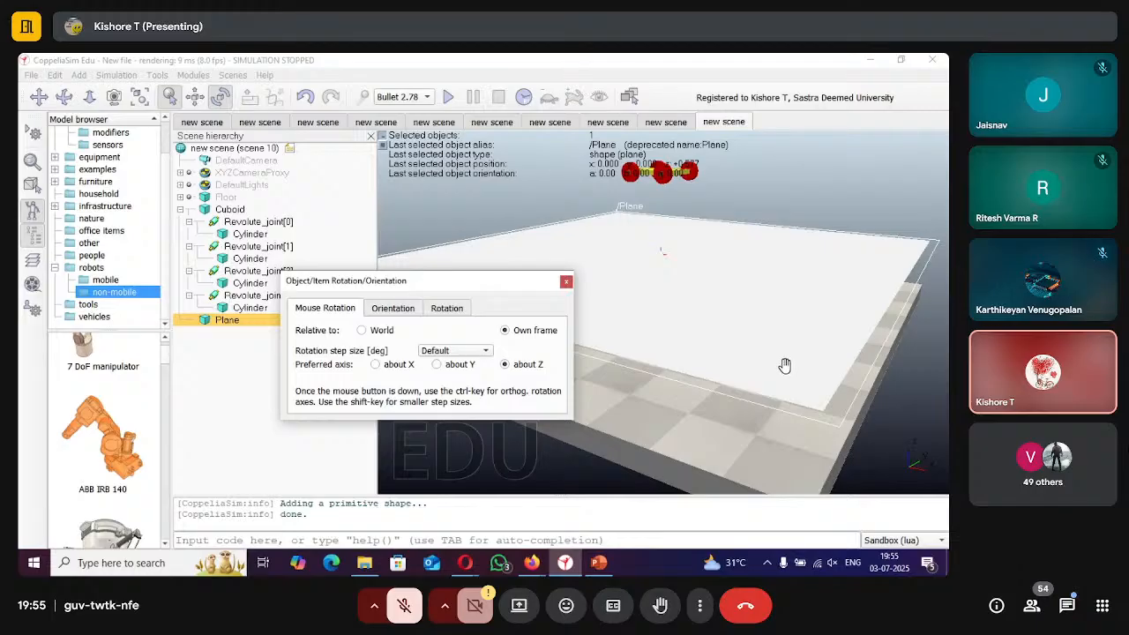
pyautogui.moveTo(785, 365); pyautogui.dragTo(745, 399)
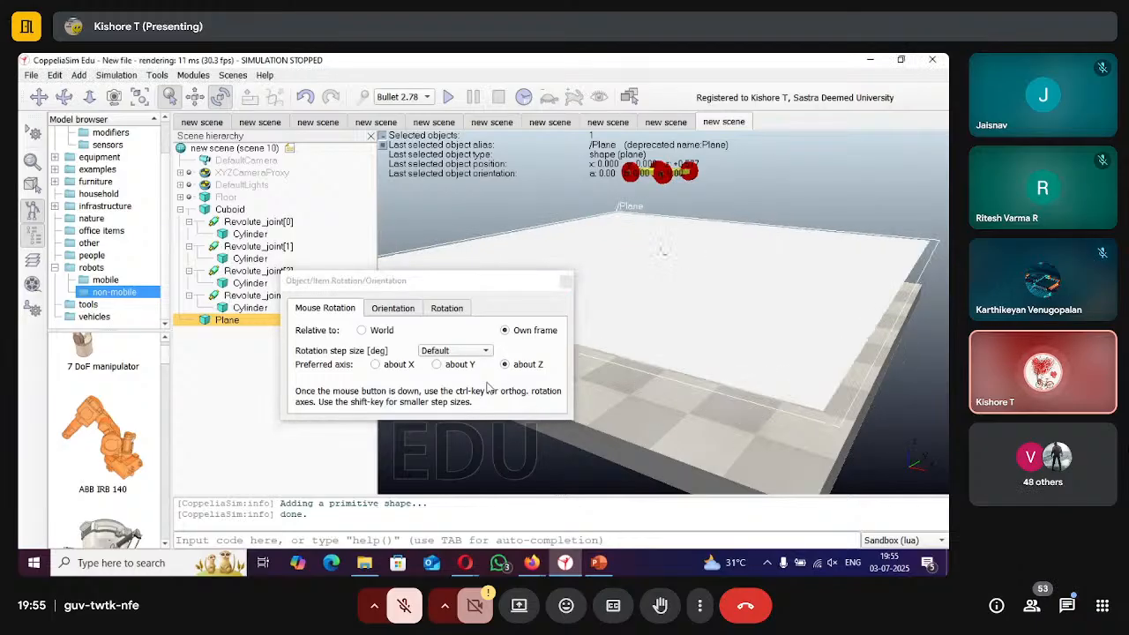
pyautogui.click(439, 365)
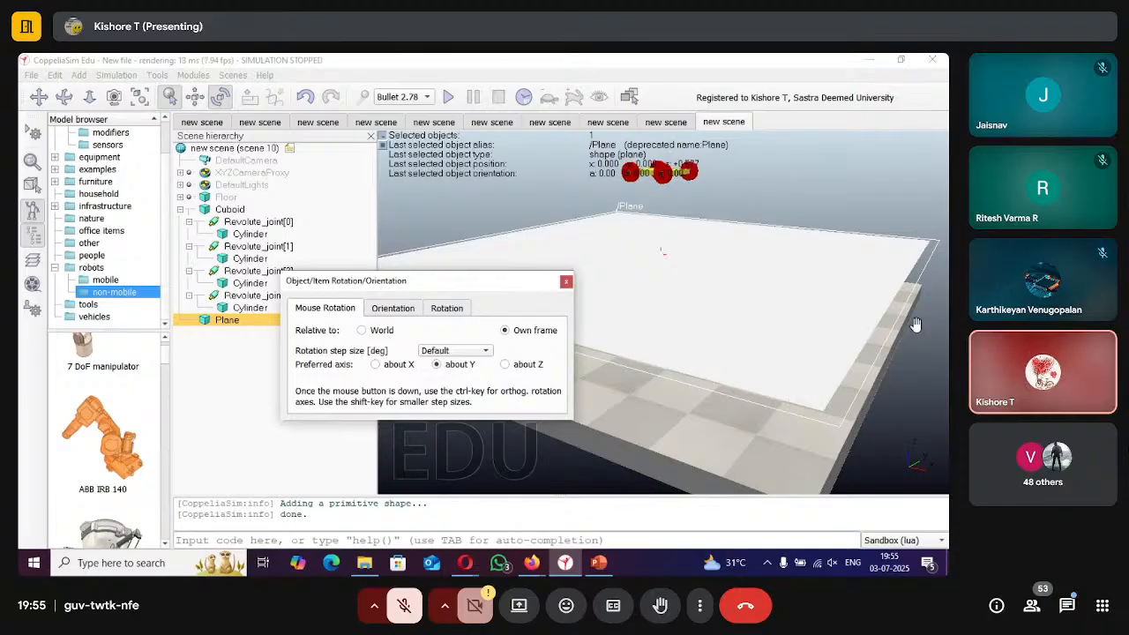
pyautogui.moveTo(856, 319); pyautogui.dragTo(880, 370)
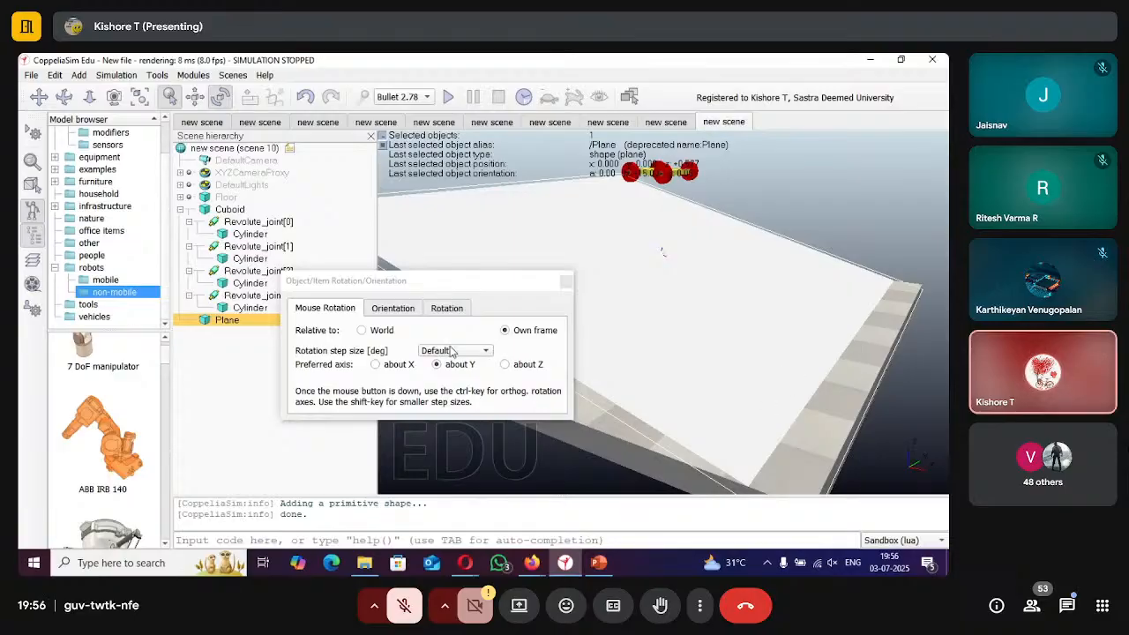
pyautogui.click(565, 281)
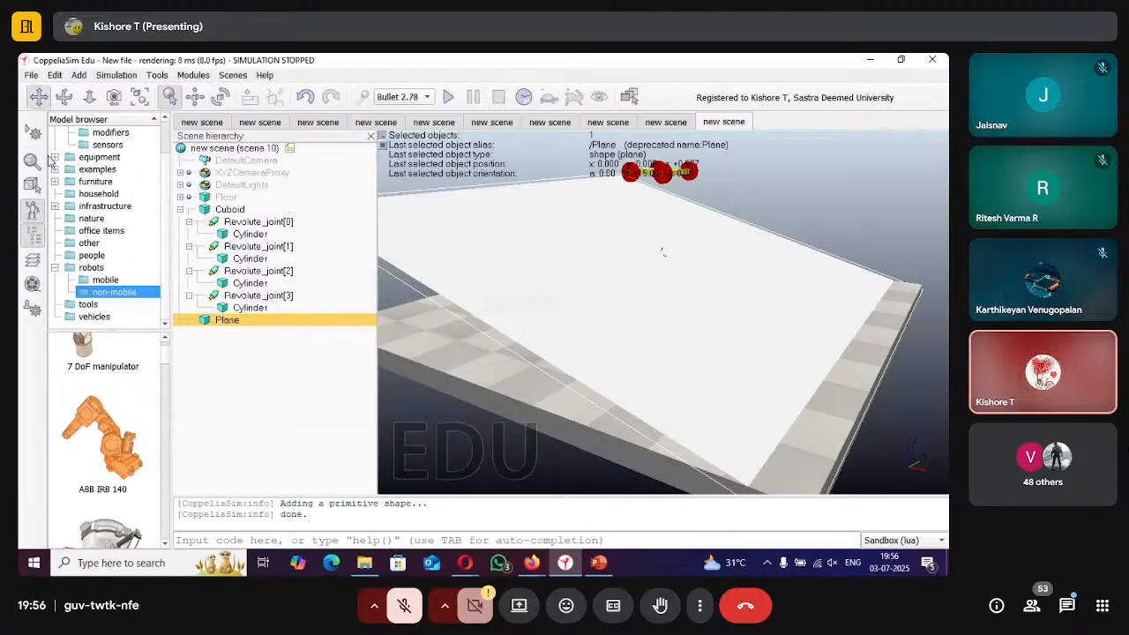
pyautogui.click(67, 100)
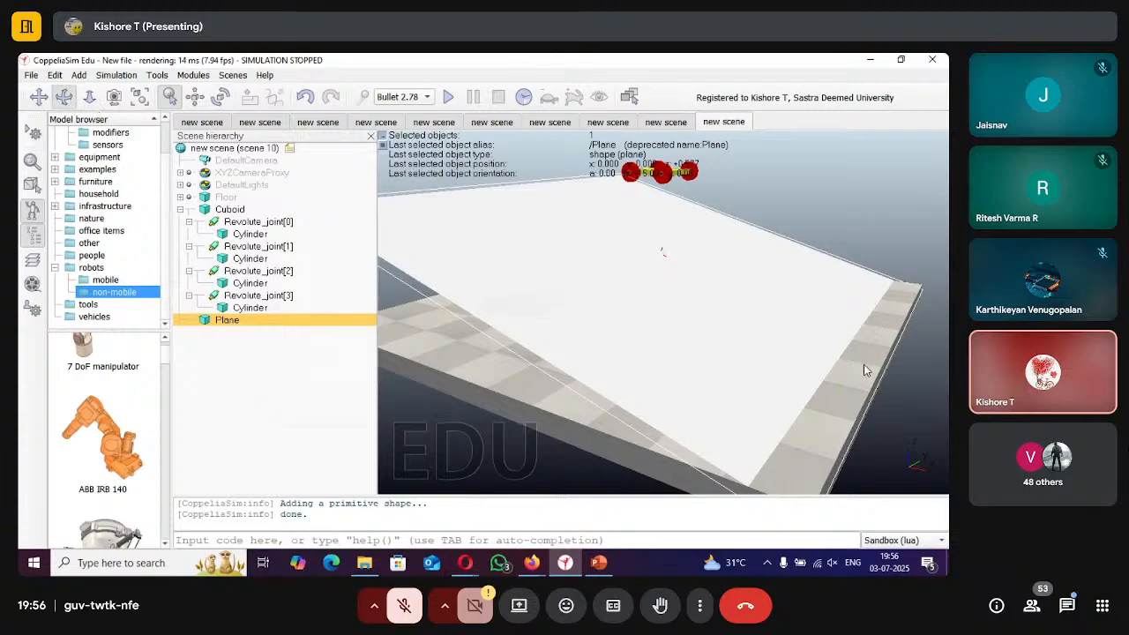
# Run and stop the simulation to see how the robot behaves on the tilted Plane.
pyautogui.moveTo(863, 364); pyautogui.dragTo(701, 381)
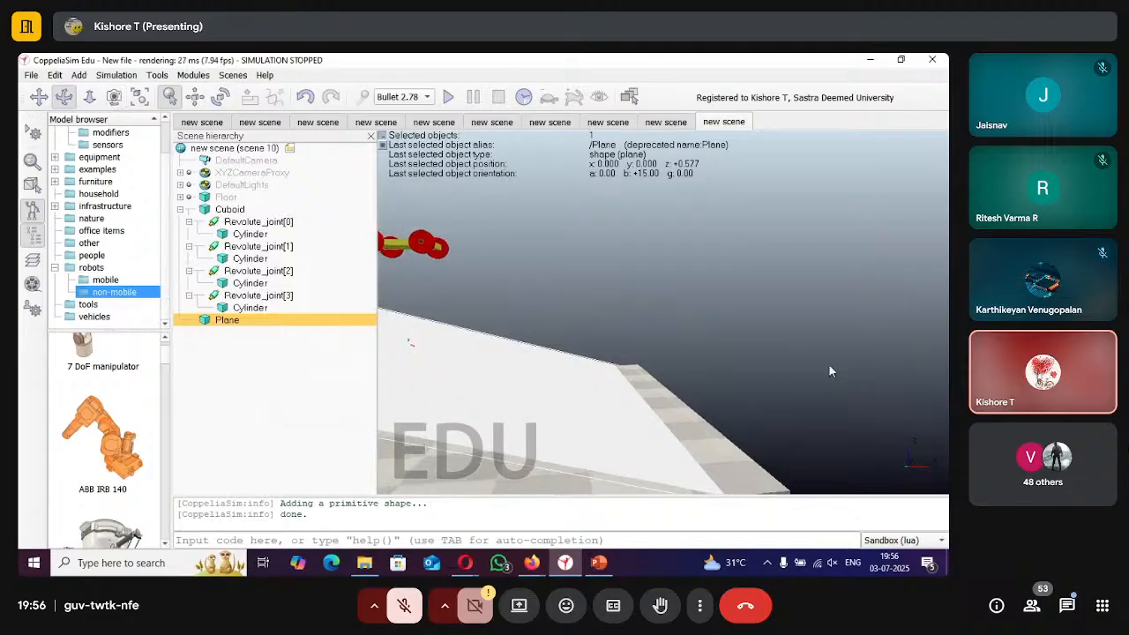
pyautogui.scroll(-3, 828, 367)
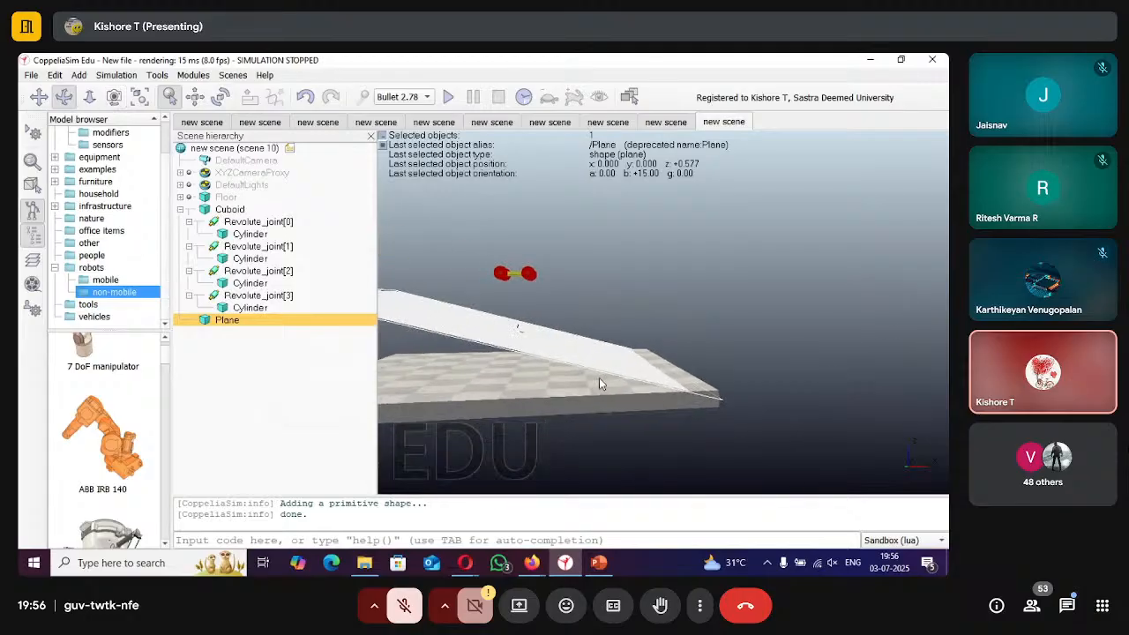
pyautogui.moveTo(599, 379); pyautogui.dragTo(461, 321)
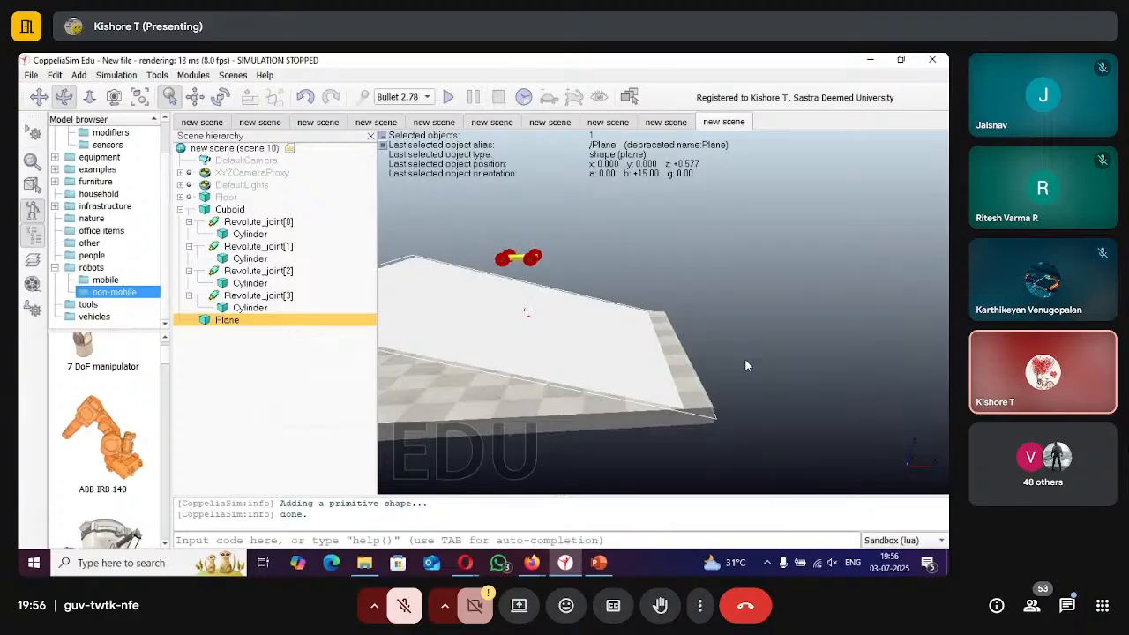
pyautogui.moveTo(744, 359); pyautogui.dragTo(587, 404)
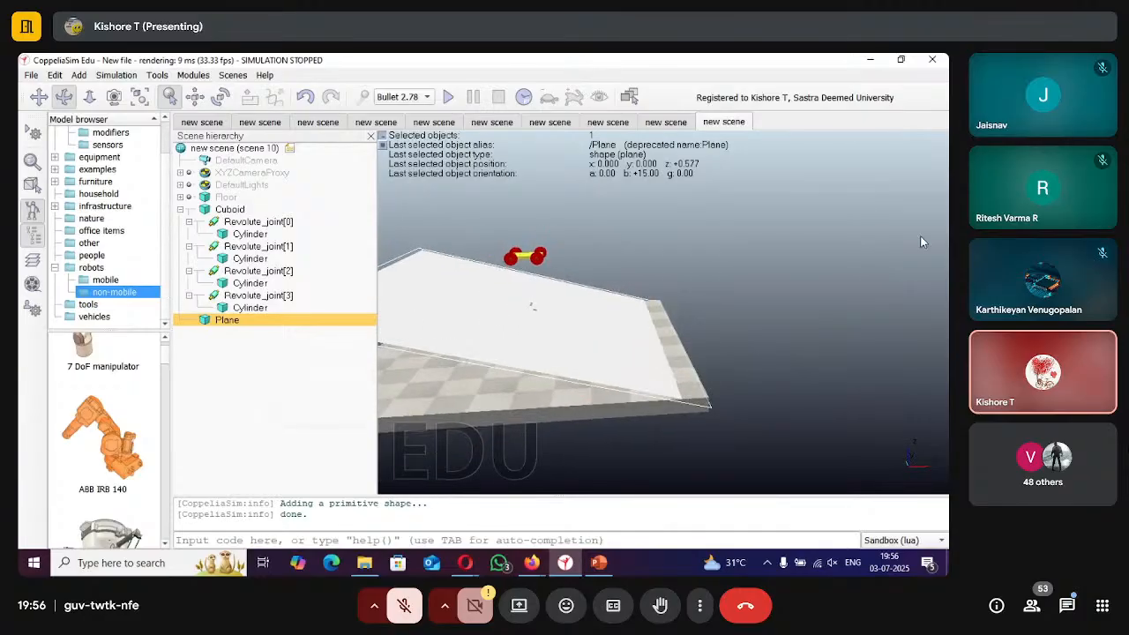
pyautogui.click(39, 100)
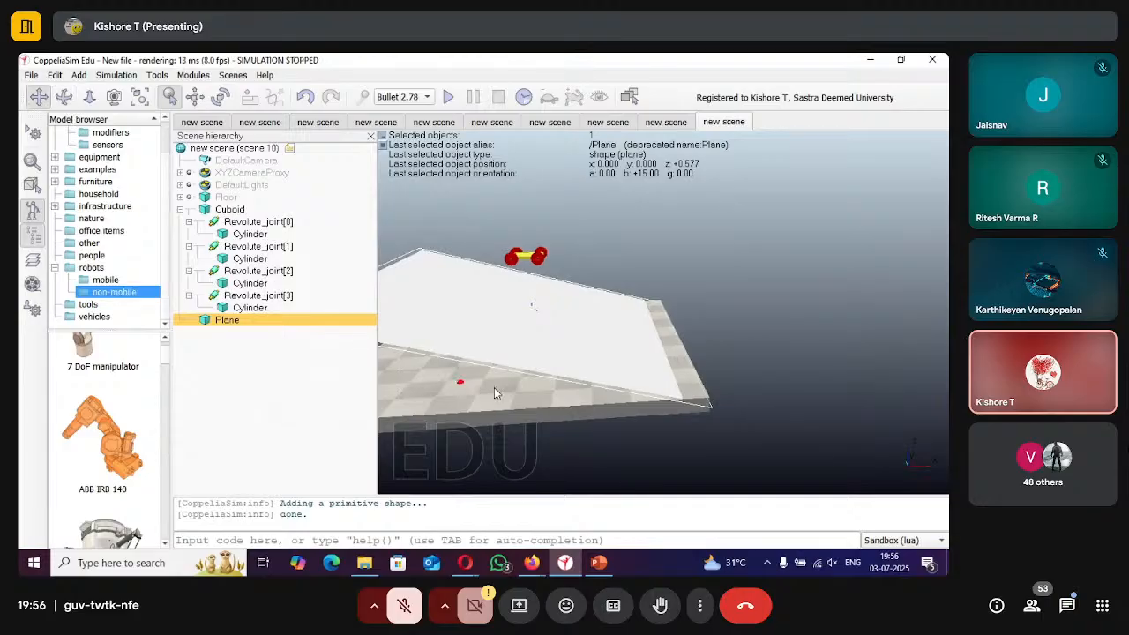
pyautogui.moveTo(461, 388); pyautogui.dragTo(555, 391)
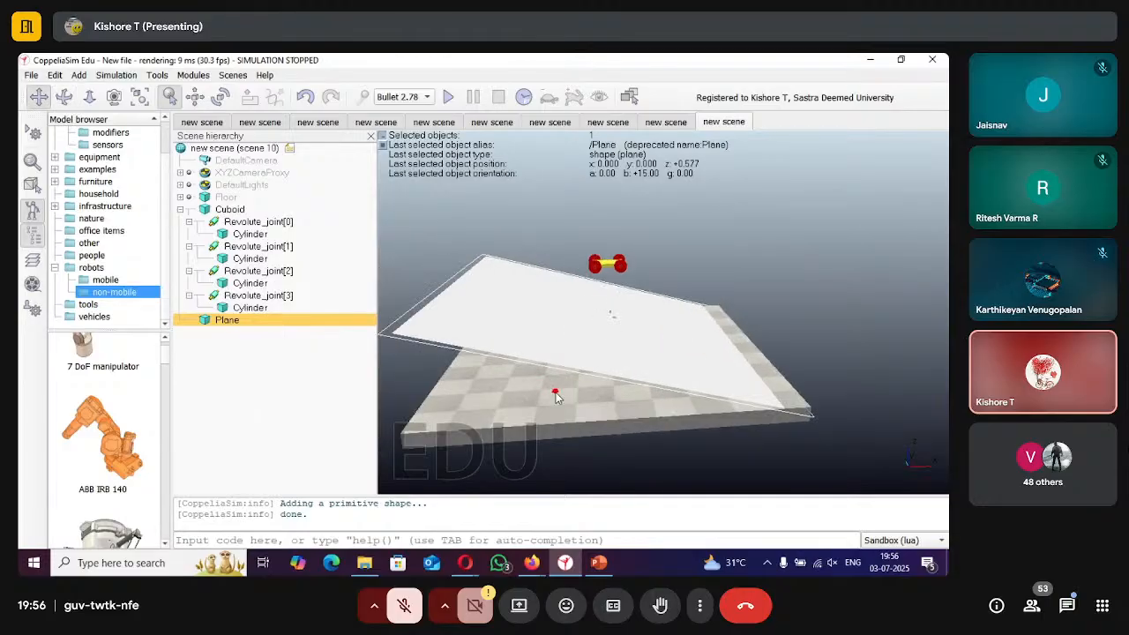
pyautogui.click(445, 104)
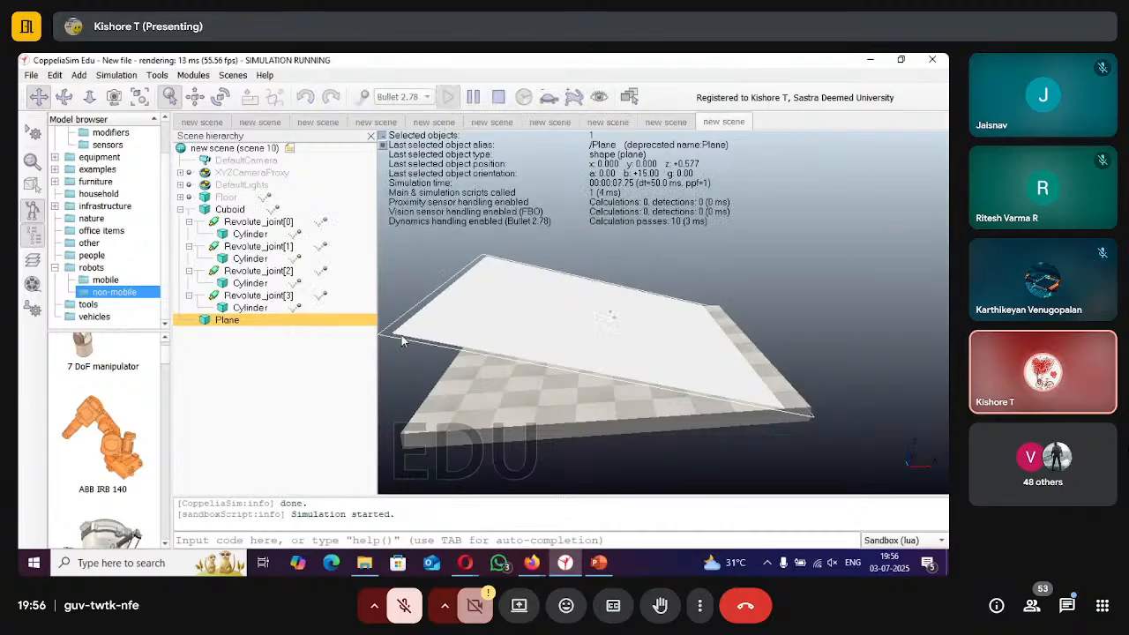
pyautogui.doubleClick(206, 322)
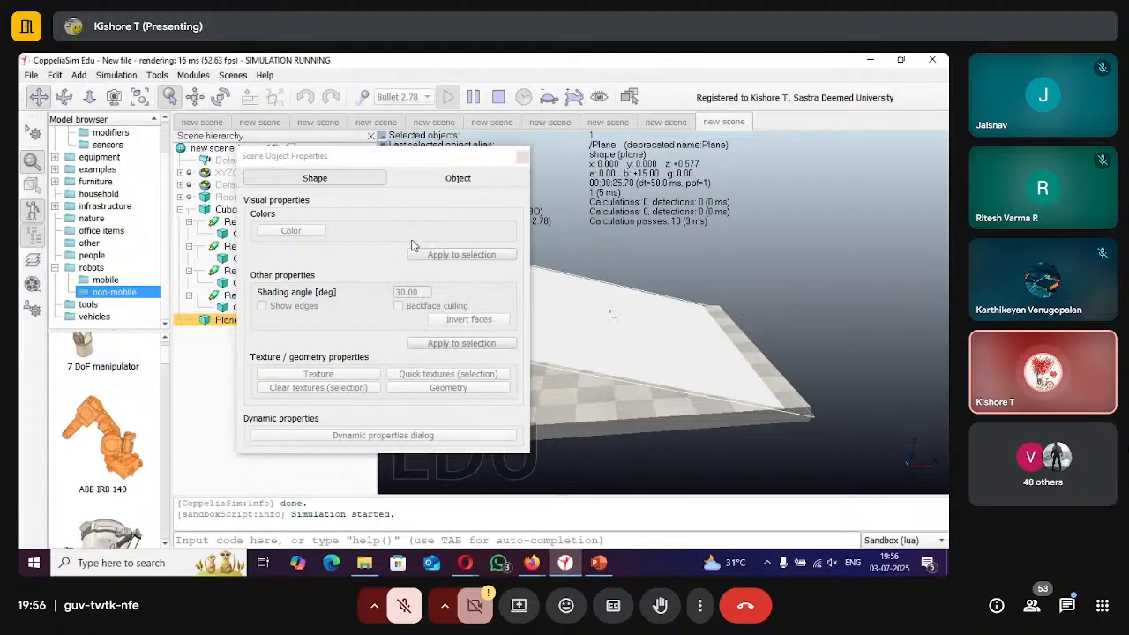
pyautogui.click(523, 158)
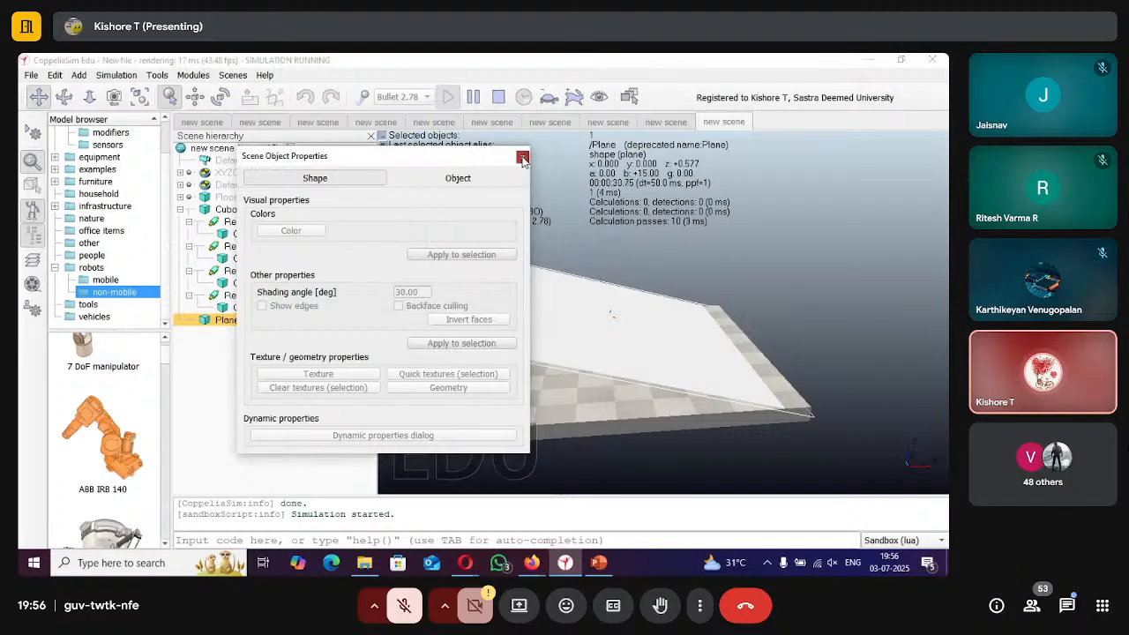
pyautogui.click(500, 100)
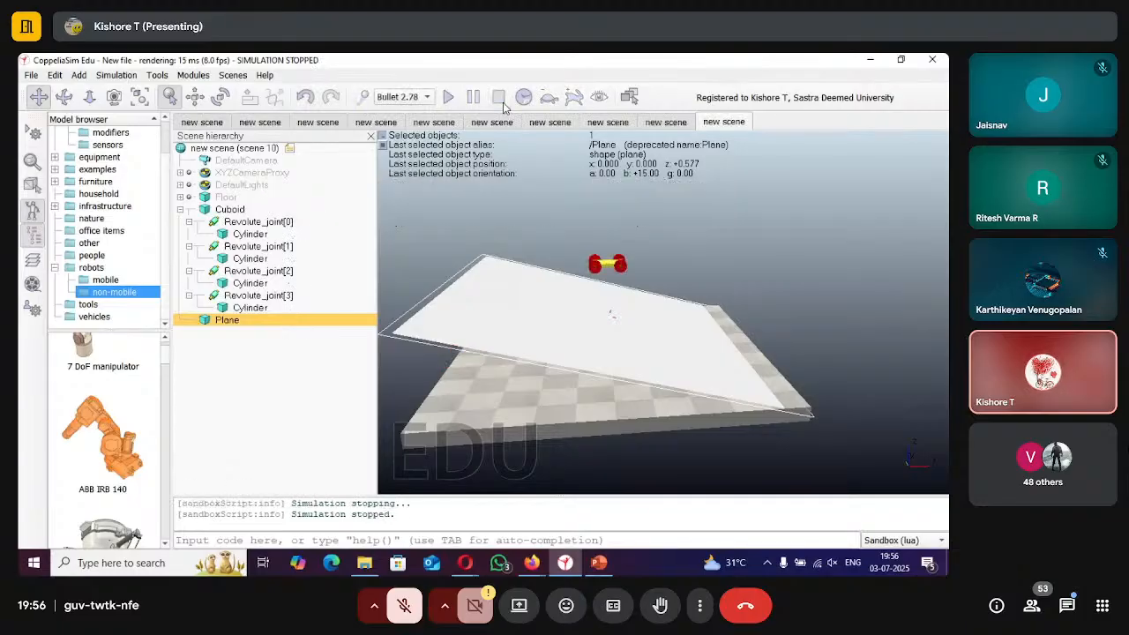
# Check the Plane's rigid body dynamic properties, including its respondable and dynamic settings.
pyautogui.doubleClick(204, 320)
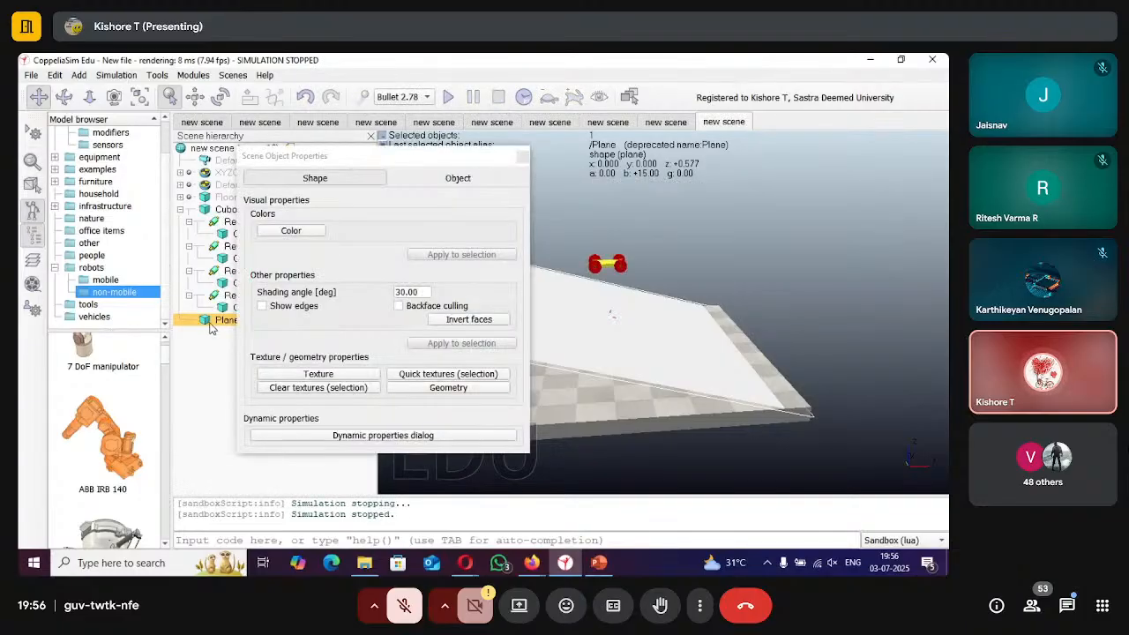
pyautogui.click(328, 435)
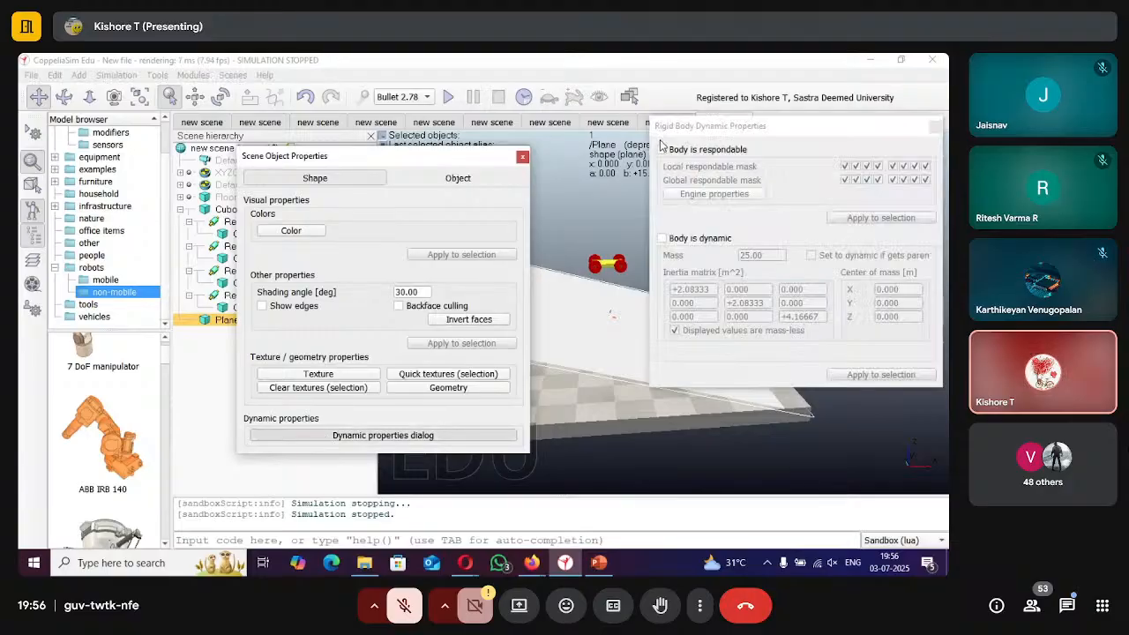
pyautogui.click(935, 126)
pyautogui.click(526, 160)
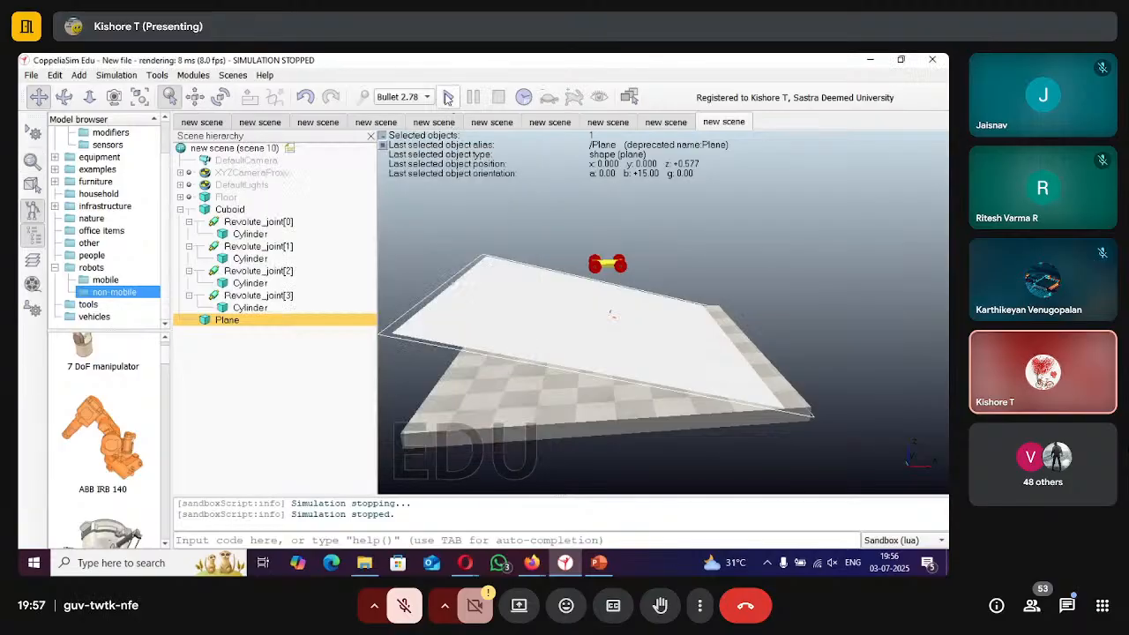
# Run and stop the simulation again, and inspect the robot above the ramp from other angles.
pyautogui.click(448, 97)
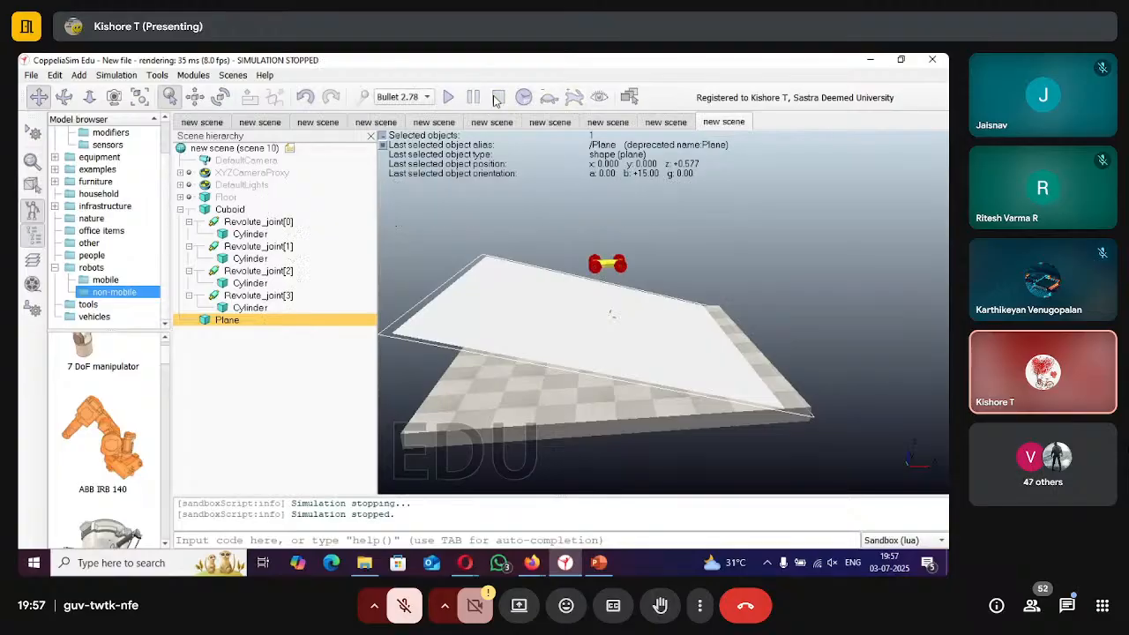
pyautogui.click(496, 102)
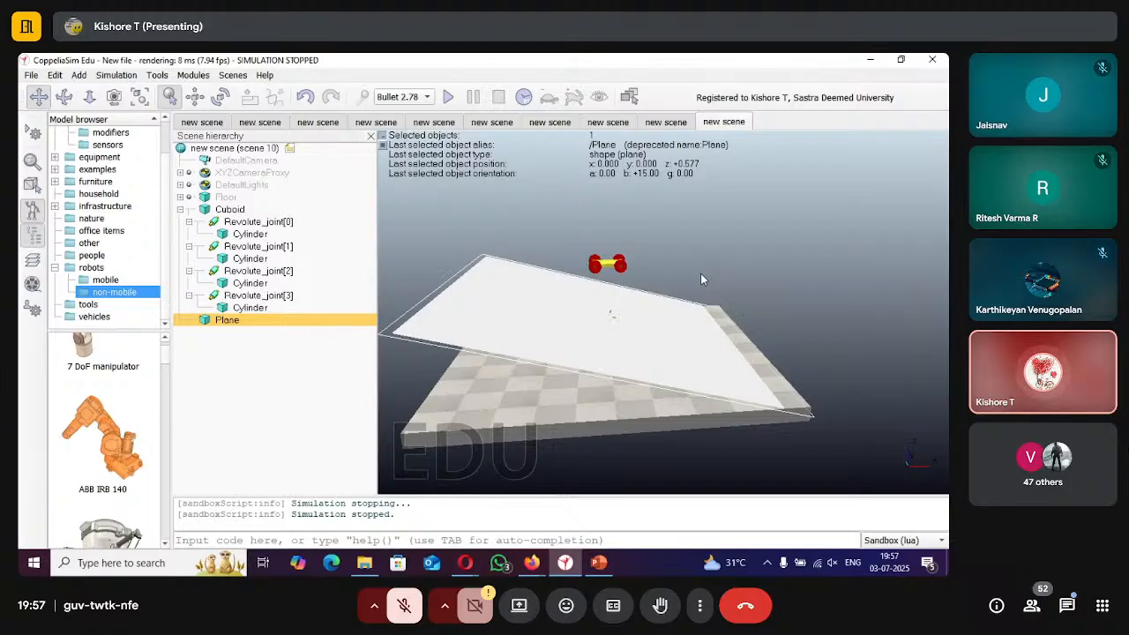
pyautogui.click(70, 106)
pyautogui.moveTo(839, 325)
pyautogui.mouseDown()
pyautogui.moveTo(804, 348)
pyautogui.moveTo(735, 349)
pyautogui.moveTo(744, 328)
pyautogui.mouseUp()
pyautogui.click(41, 97)
pyautogui.moveTo(668, 337); pyautogui.dragTo(632, 336)
pyautogui.moveTo(834, 324)
pyautogui.mouseDown()
pyautogui.moveTo(796, 334)
pyautogui.moveTo(650, 282)
pyautogui.moveTo(596, 209)
pyautogui.moveTo(635, 238)
pyautogui.moveTo(664, 239)
pyautogui.mouseUp()
pyautogui.click(63, 97)
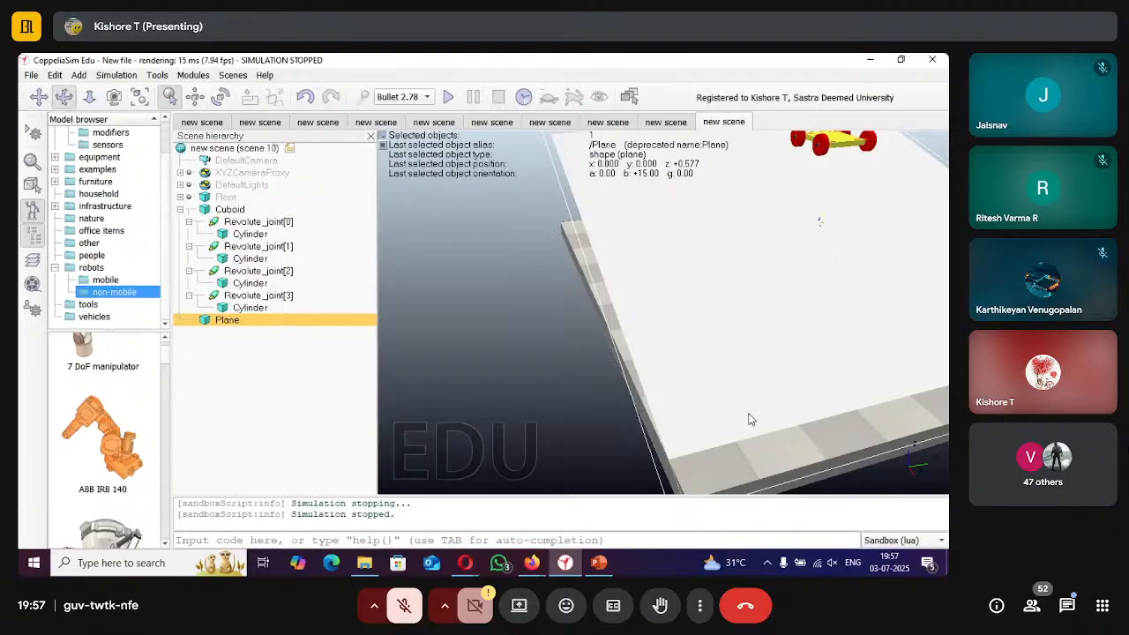
pyautogui.moveTo(767, 416); pyautogui.dragTo(861, 400)
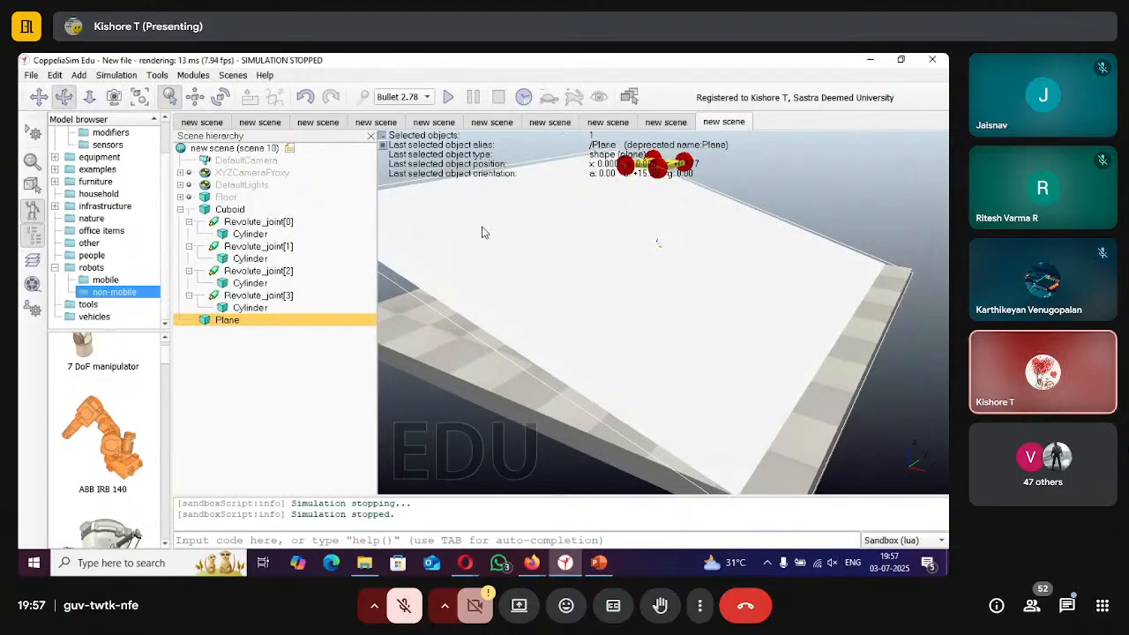
# Try a cylinder primitive with an X-size of 2 m and a Z-size of 5 m, and delete it.
pyautogui.rightClick(445, 358)
pyautogui.moveTo(476, 414)
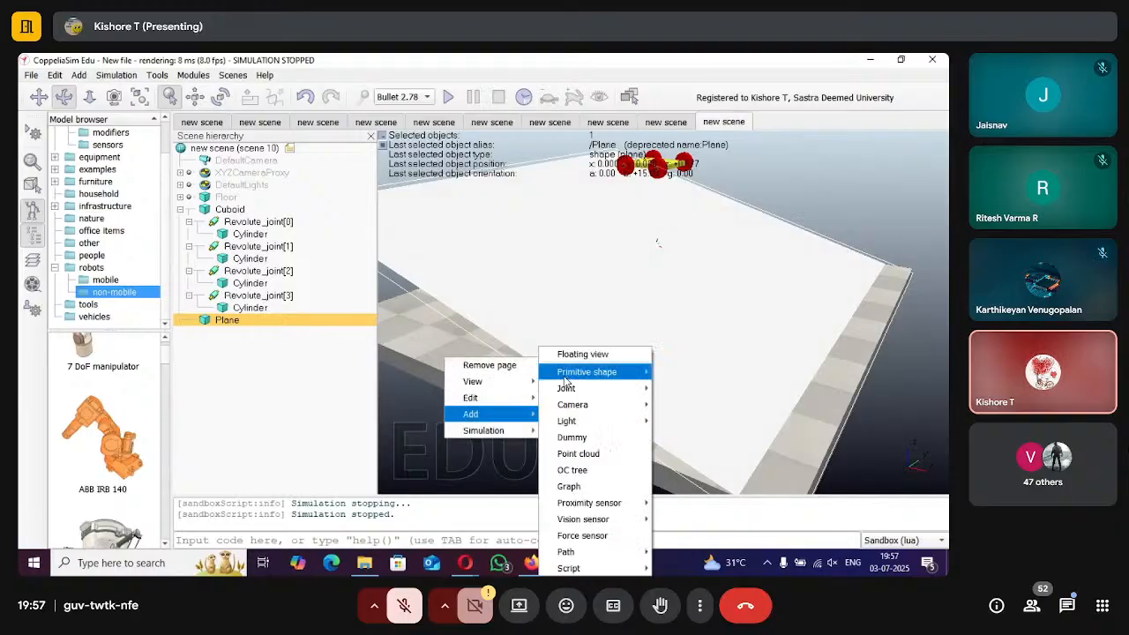
pyautogui.moveTo(586, 371)
pyautogui.click(692, 436)
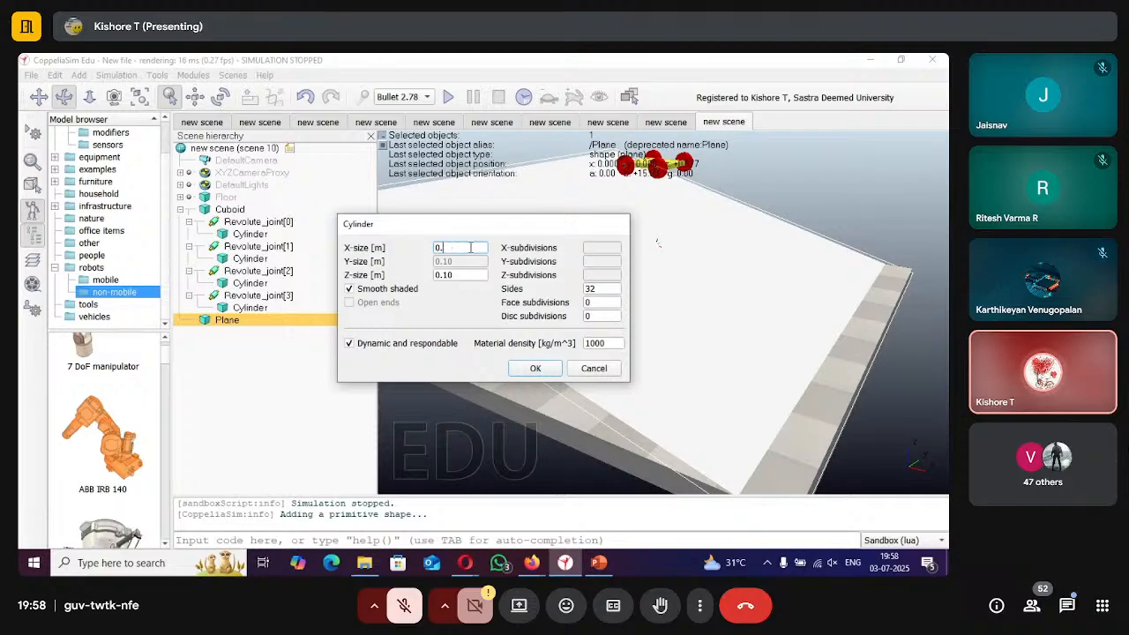
pyautogui.press('BackSpace')
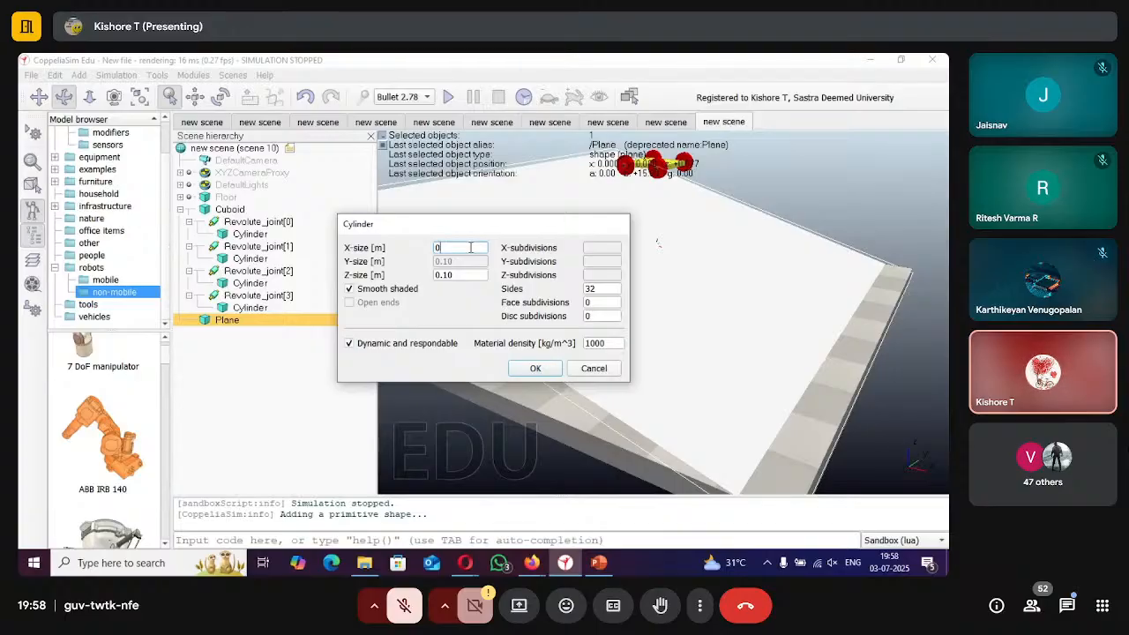
pyautogui.press('BackSpace')
pyautogui.write('2')
pyautogui.click(468, 274)
pyautogui.press('BackSpace')
pyautogui.press('BackSpace')
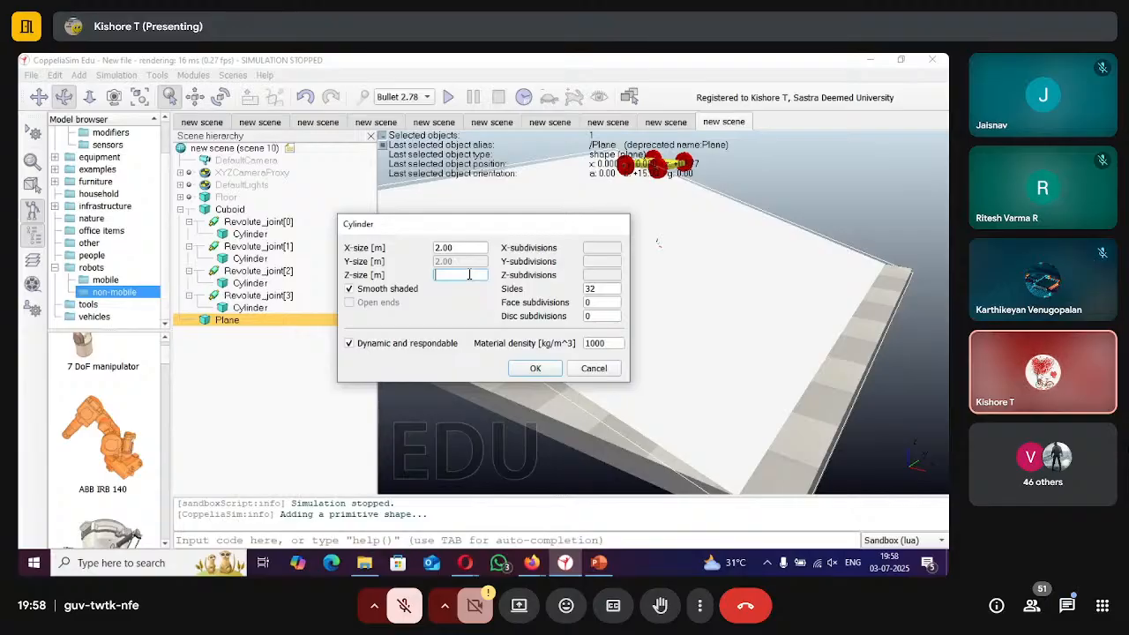
pyautogui.write('5')
pyautogui.press('Return')
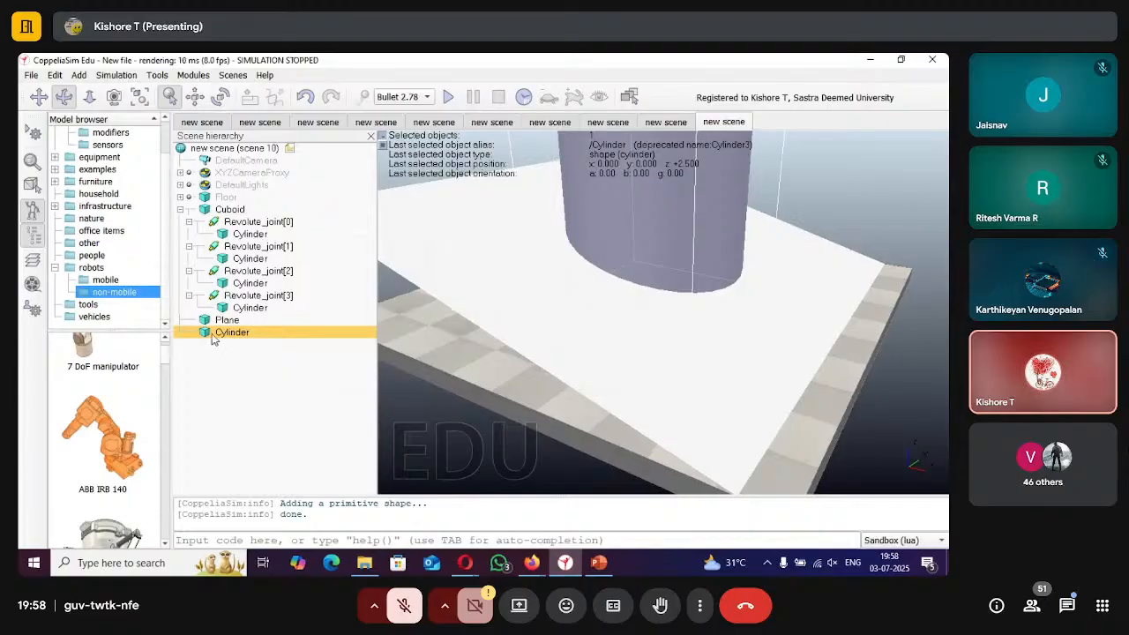
pyautogui.press('Delete')
# Add a cylinder primitive shape with an X-size of 0.3 m and a Z-size of 4 m.
pyautogui.rightClick(440, 430)
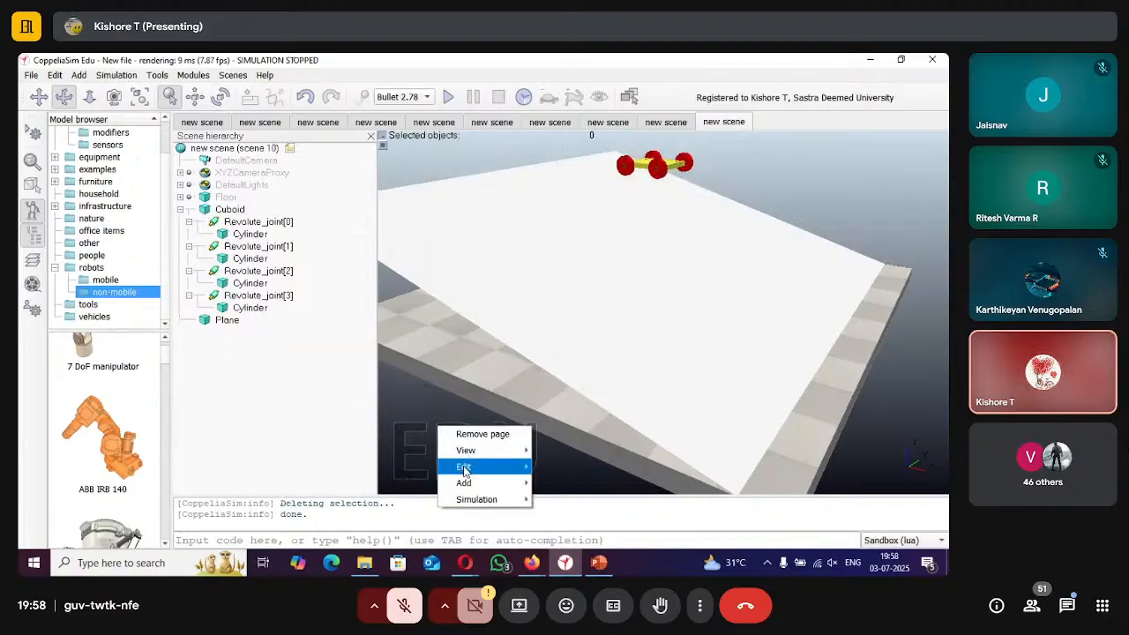
pyautogui.moveTo(468, 483)
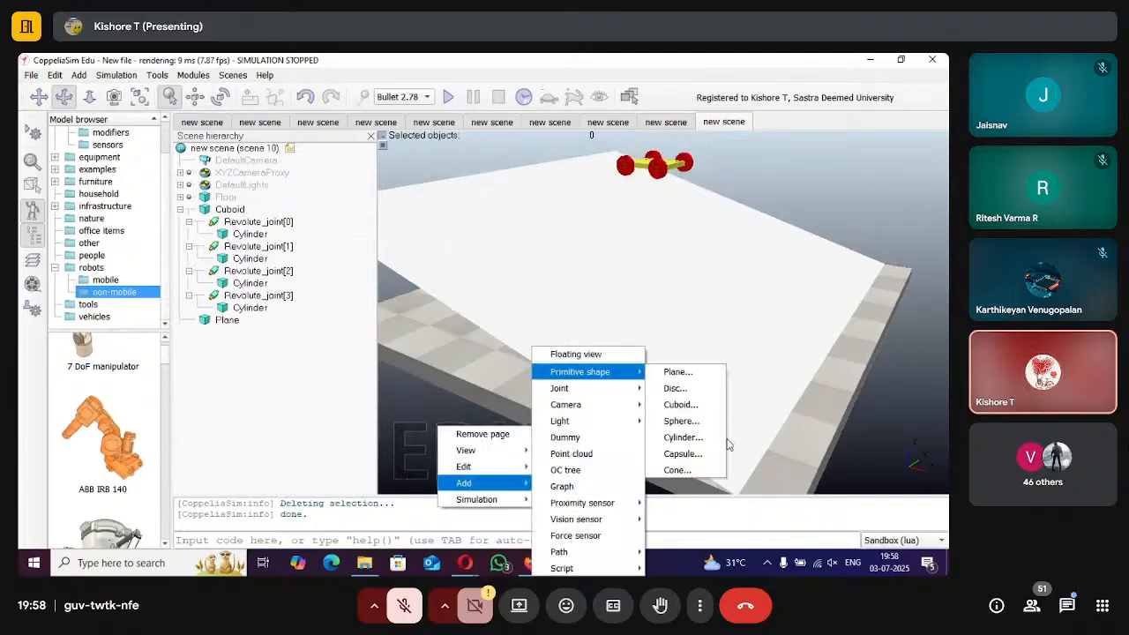
pyautogui.click(689, 437)
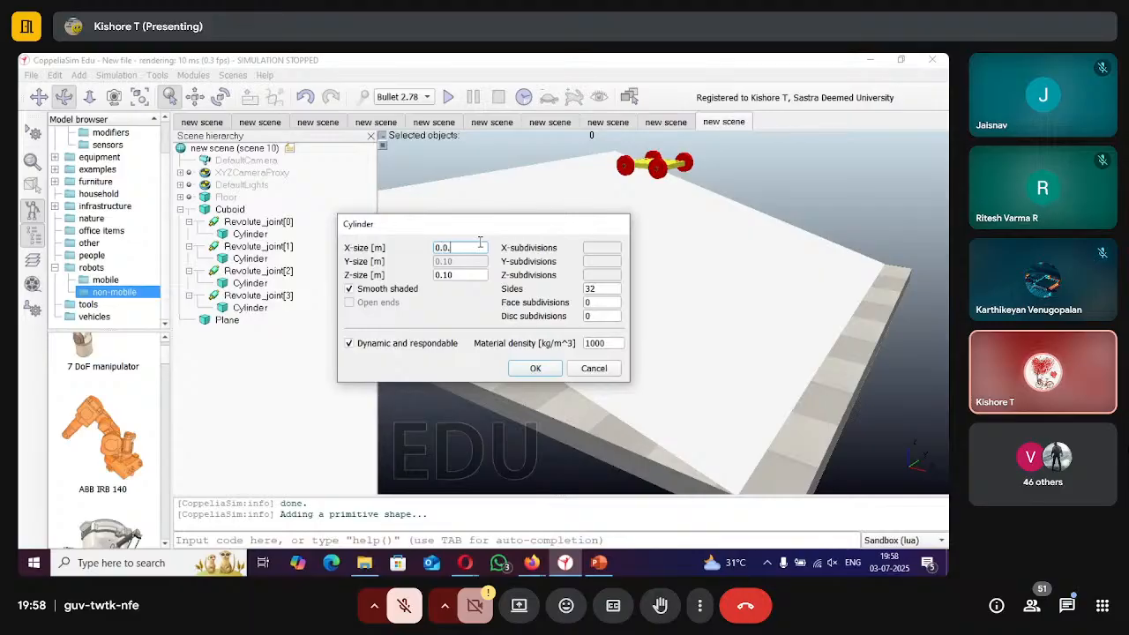
pyautogui.press('BackSpace')
pyautogui.press('BackSpace')
pyautogui.write('3')
pyautogui.click(473, 275)
pyautogui.write('0')
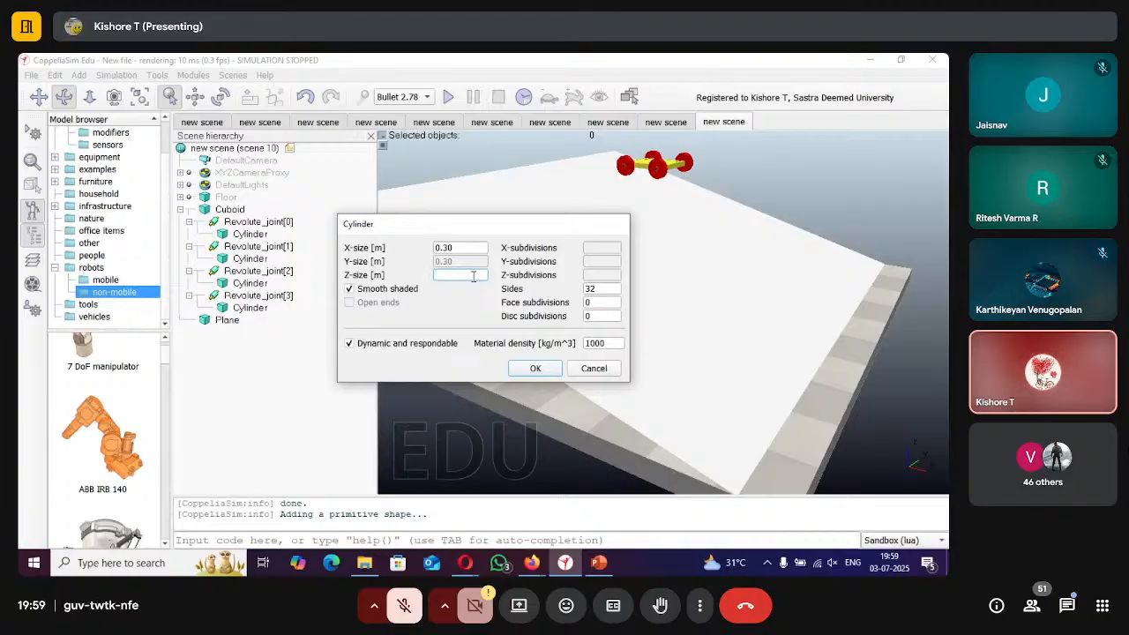
pyautogui.write('4')
pyautogui.press('Return')
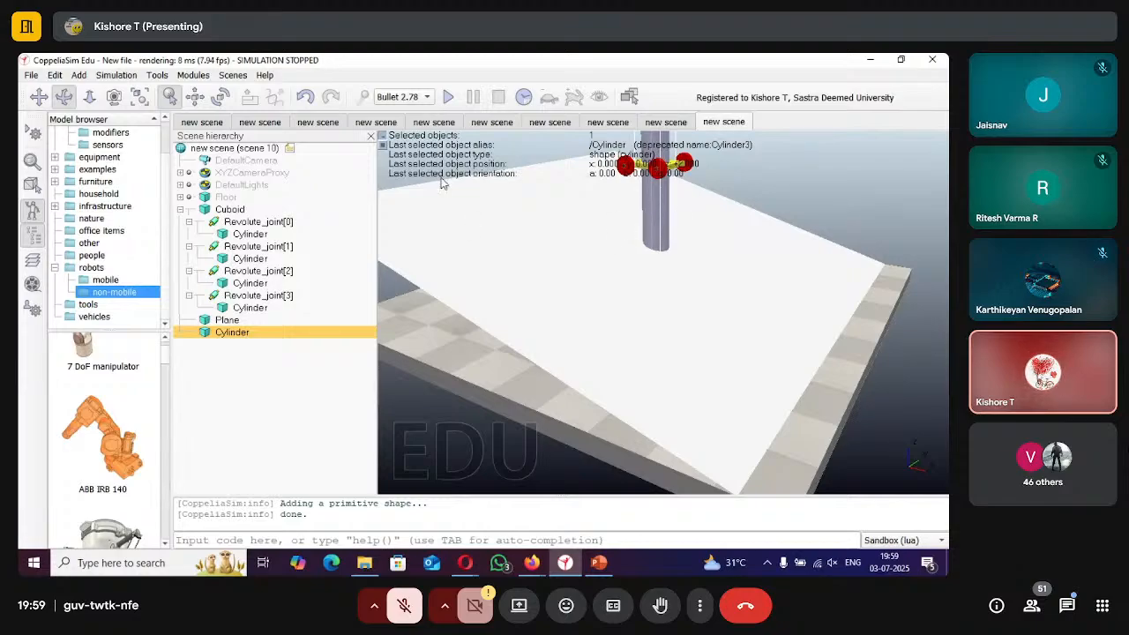
# Set the new Cylinder's Alpha orientation to 90 degrees relative to its parent frame.
pyautogui.click(195, 97)
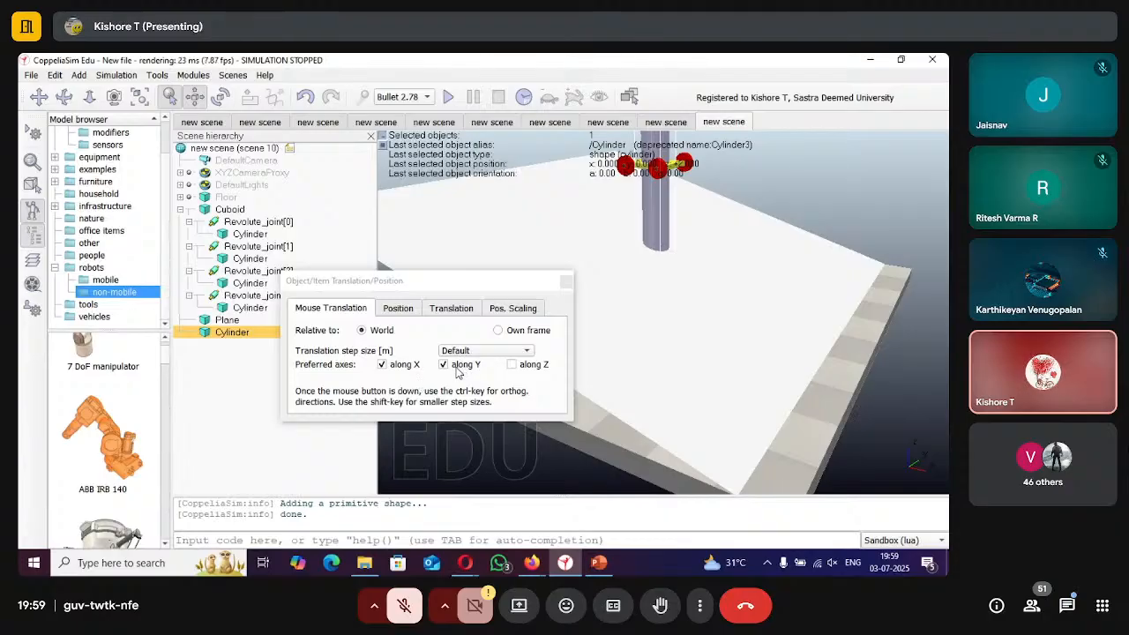
pyautogui.click(220, 97)
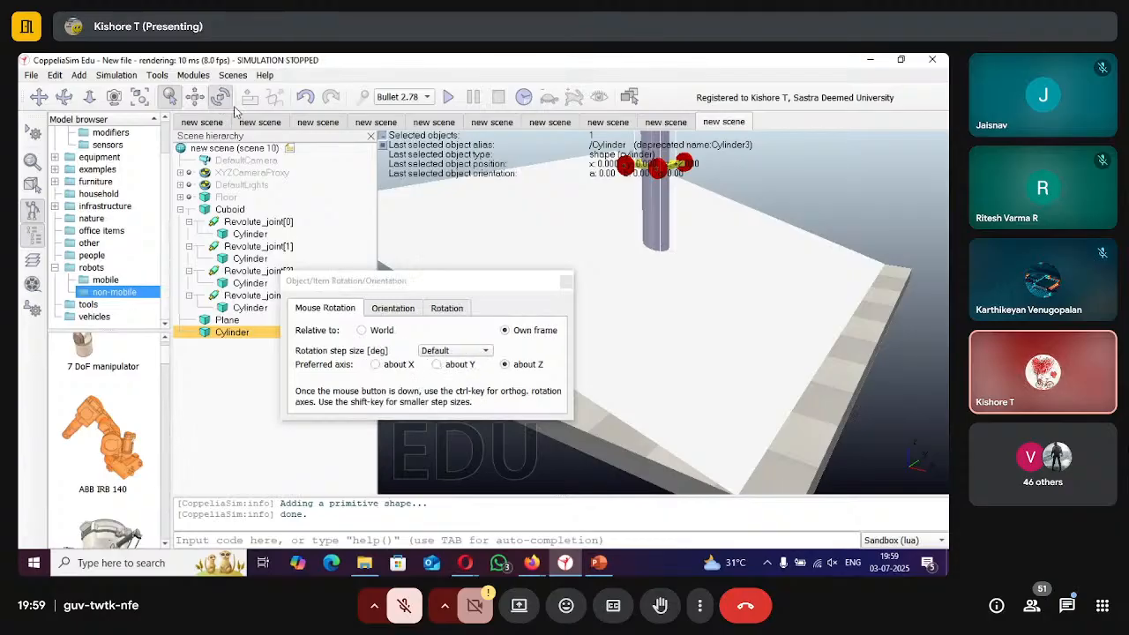
pyautogui.click(392, 308)
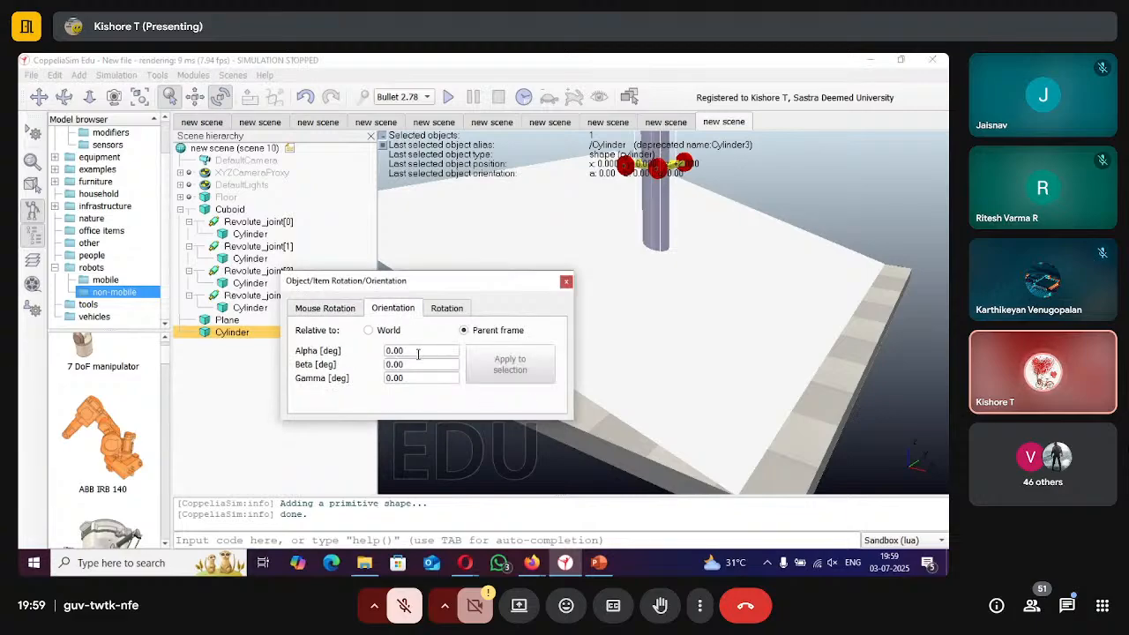
pyautogui.click(418, 353)
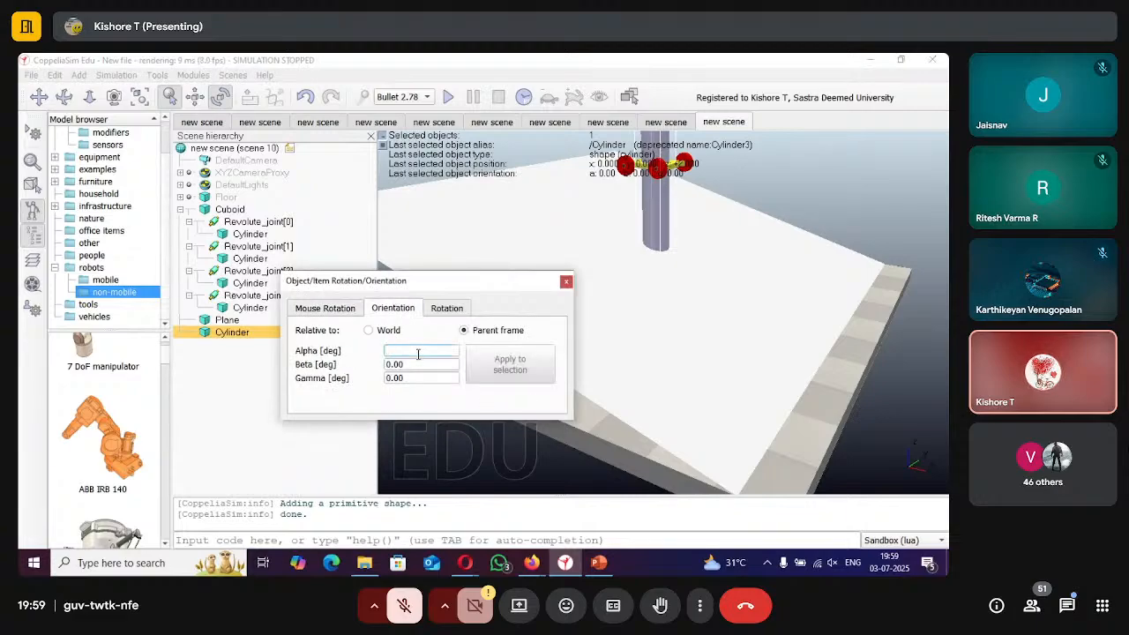
pyautogui.write('90')
pyautogui.press('Return')
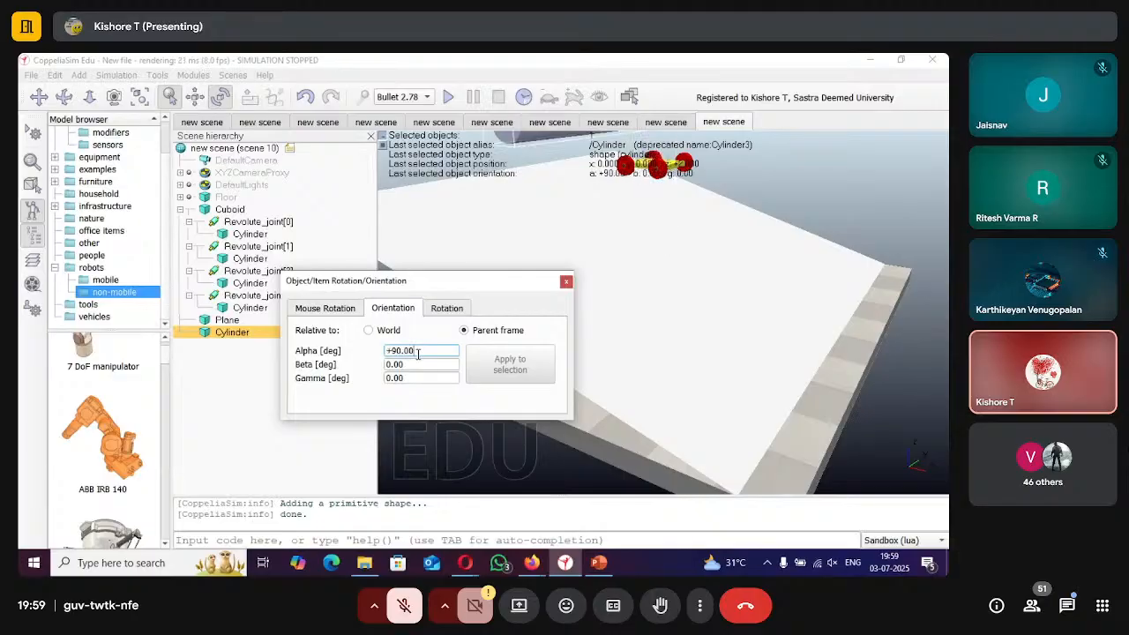
pyautogui.click(567, 282)
# Set the new Cylinder's Z-coordinate to 0 m and switch its position reference to World.
pyautogui.click(37, 97)
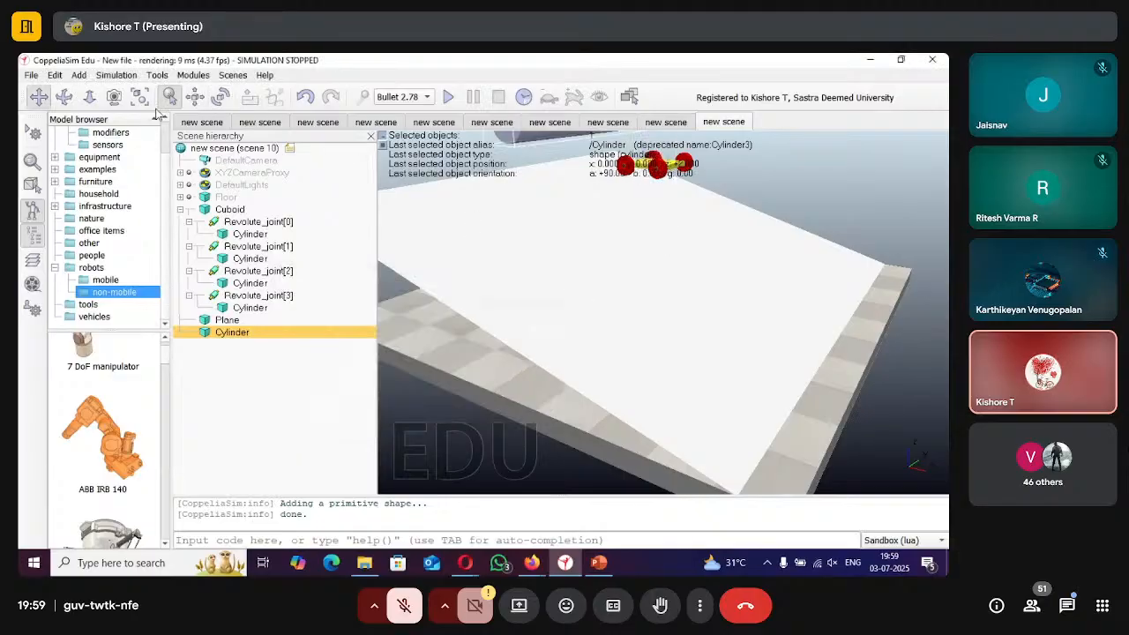
pyautogui.click(397, 307)
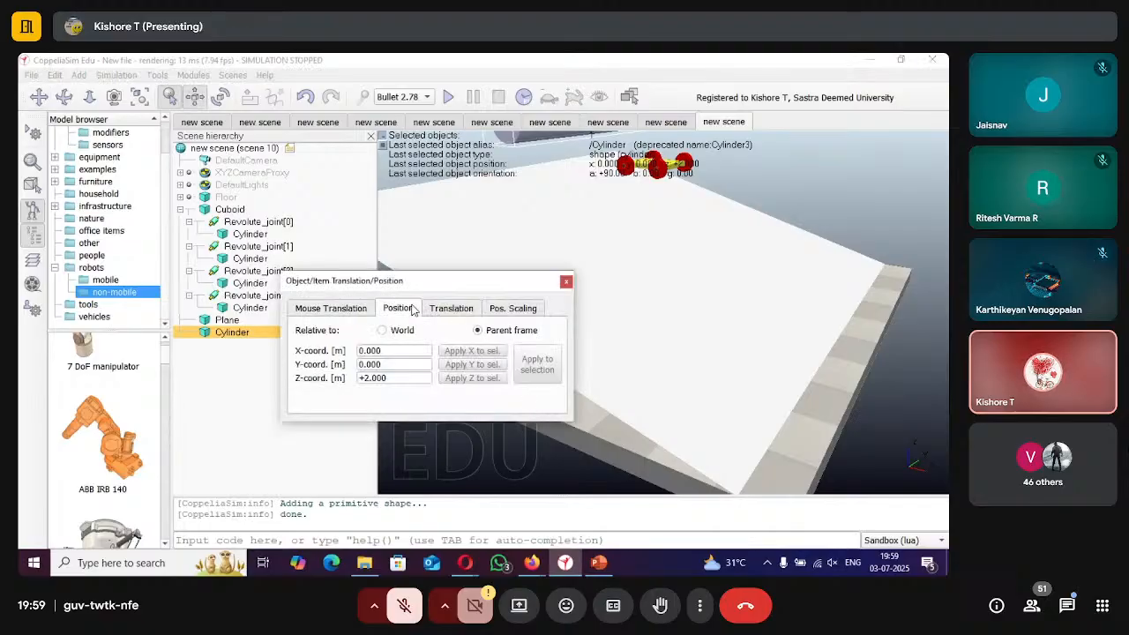
pyautogui.press('BackSpace')
pyautogui.press('BackSpace')
pyautogui.press('BackSpace')
pyautogui.press('BackSpace')
pyautogui.press('BackSpace')
pyautogui.press('BackSpace')
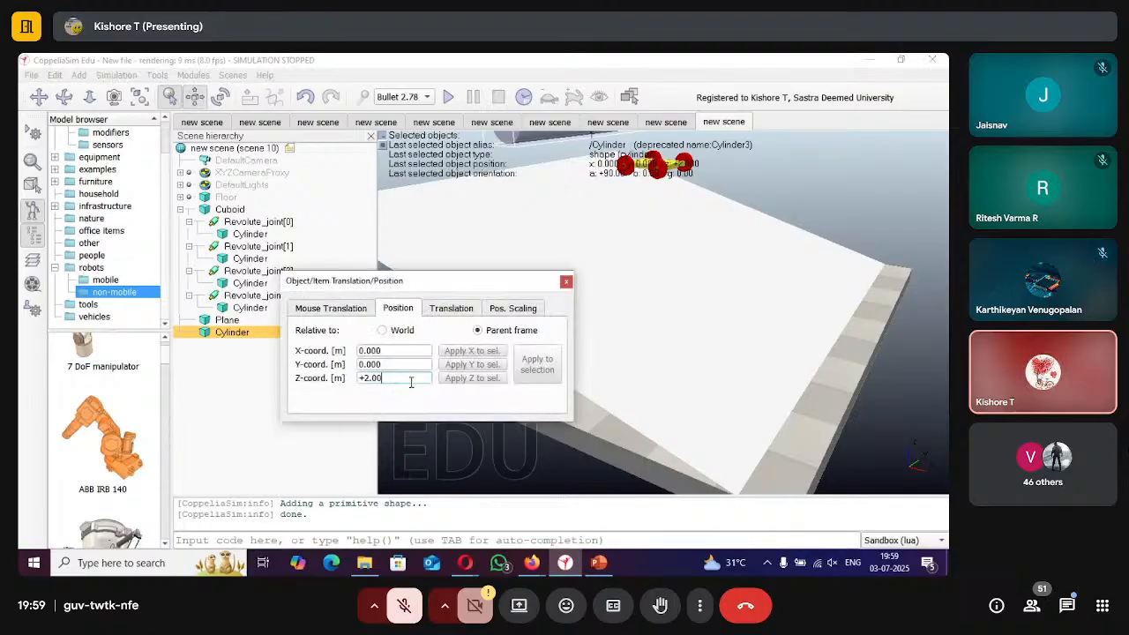
pyautogui.write('0.000')
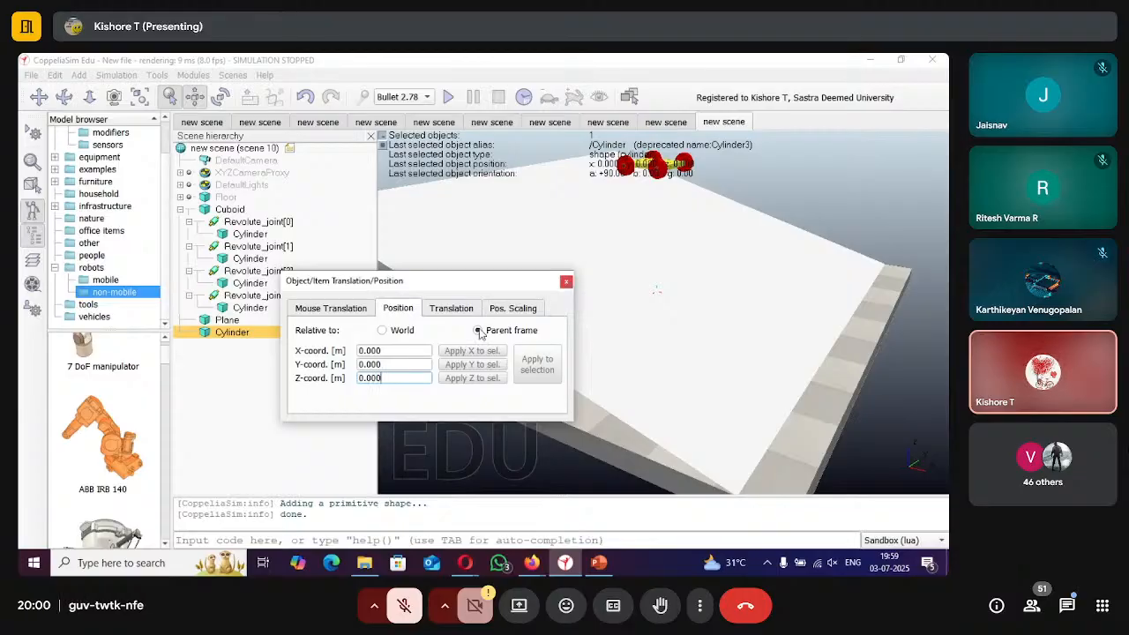
pyautogui.click(382, 330)
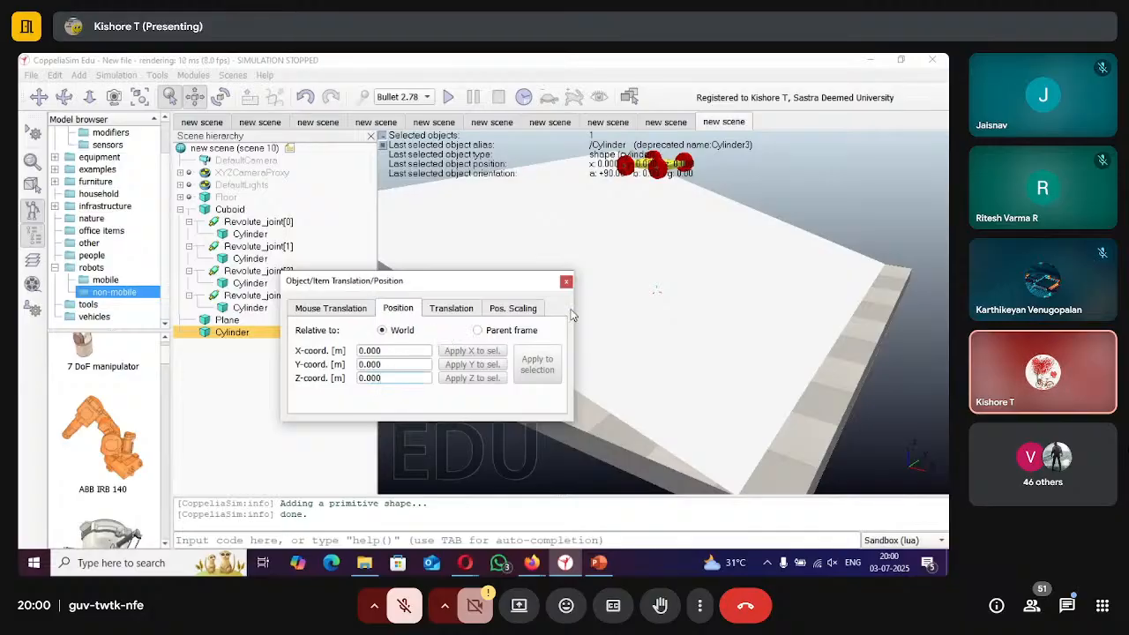
pyautogui.click(567, 283)
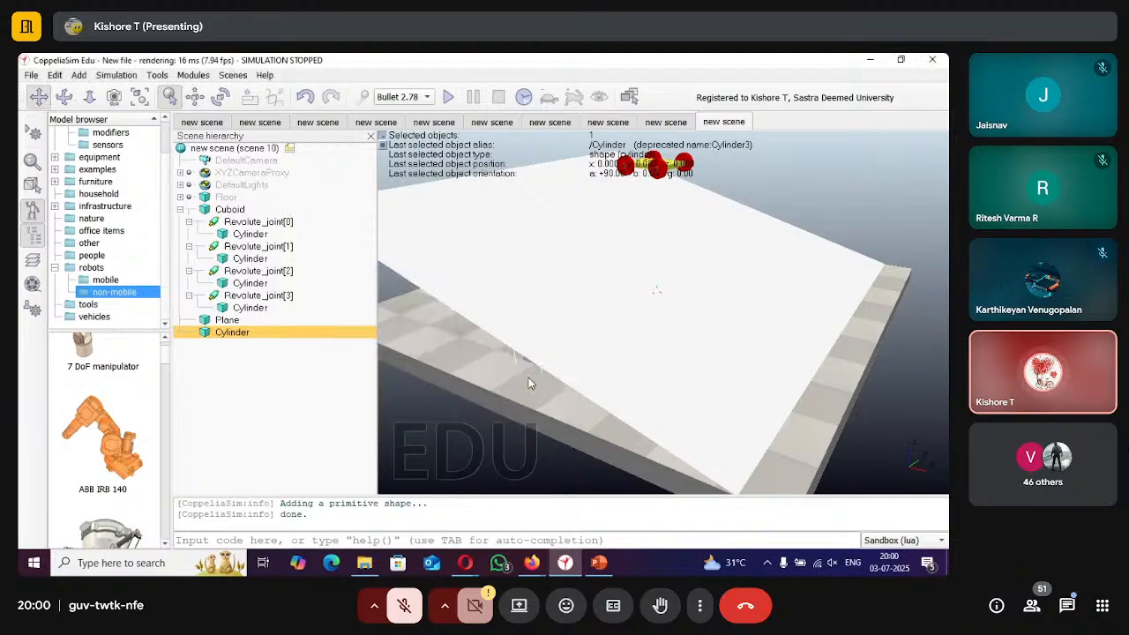
# Examine the horizontal Cylinder's placement beneath the tilted plane from several angles.
pyautogui.scroll(1, 530, 383)
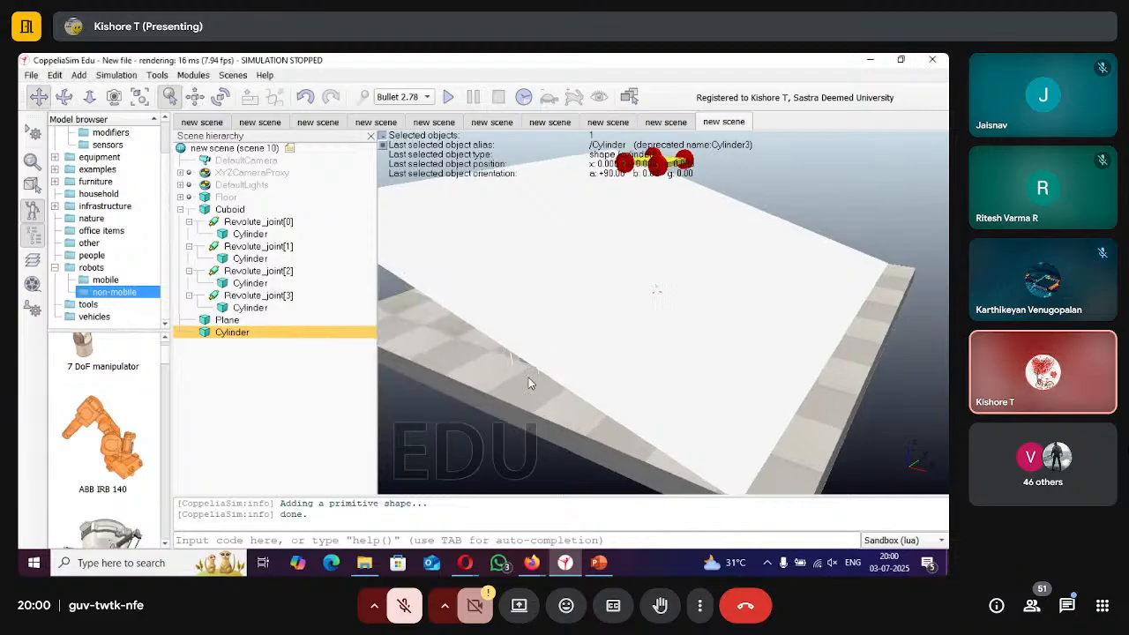
pyautogui.scroll(1, 529, 383)
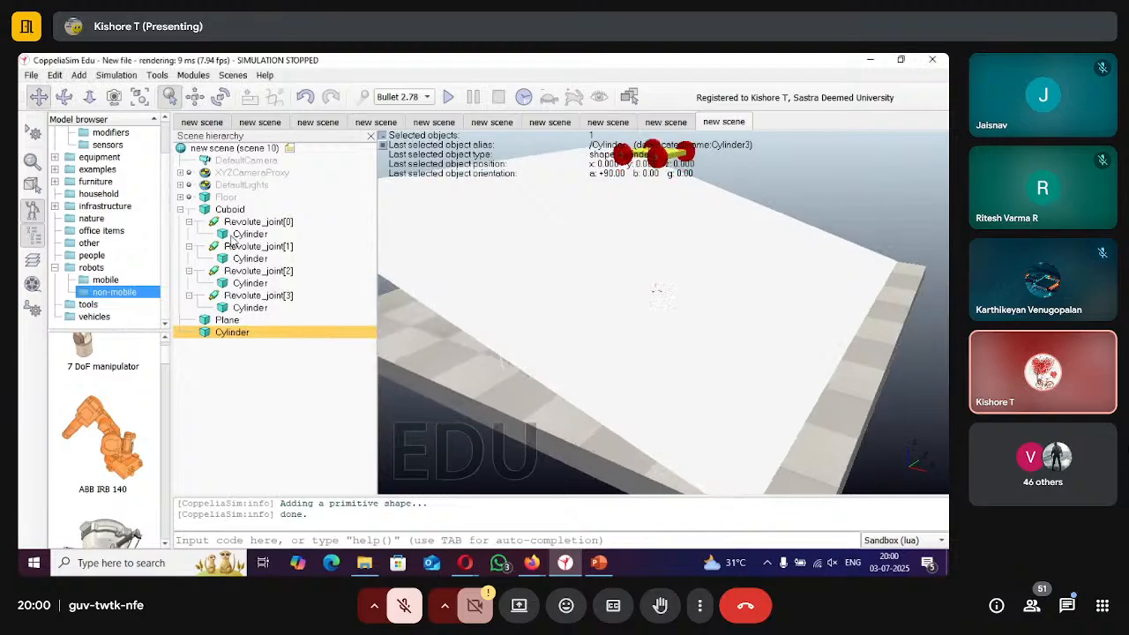
pyautogui.click(64, 97)
pyautogui.moveTo(507, 350); pyautogui.dragTo(627, 298)
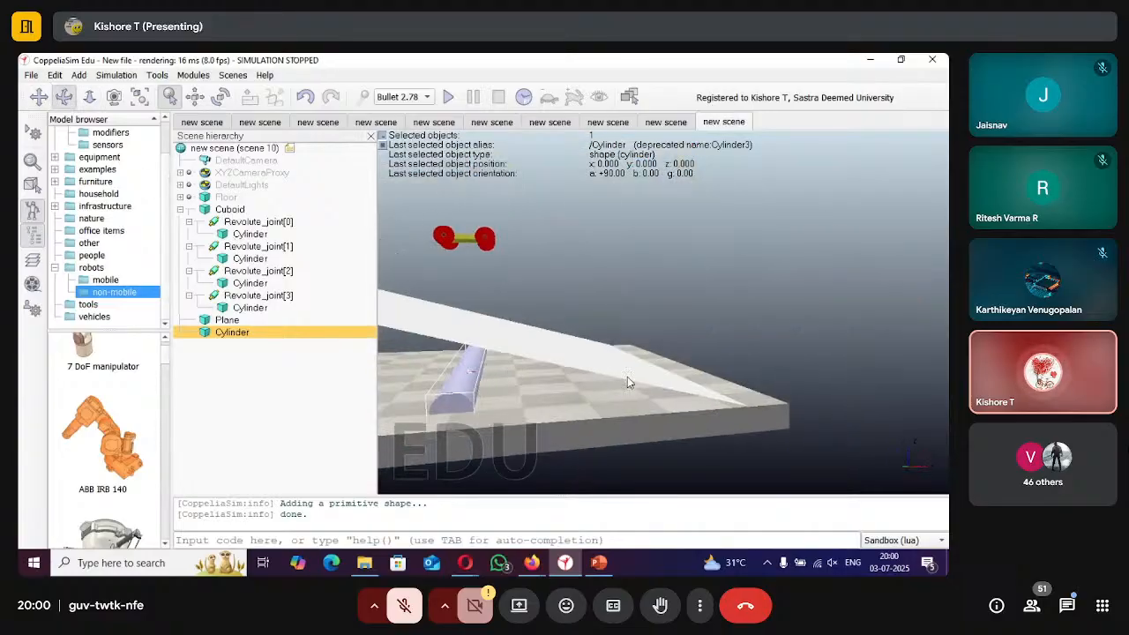
pyautogui.moveTo(627, 376)
pyautogui.mouseDown()
pyautogui.moveTo(613, 411)
pyautogui.moveTo(574, 402)
pyautogui.mouseUp()
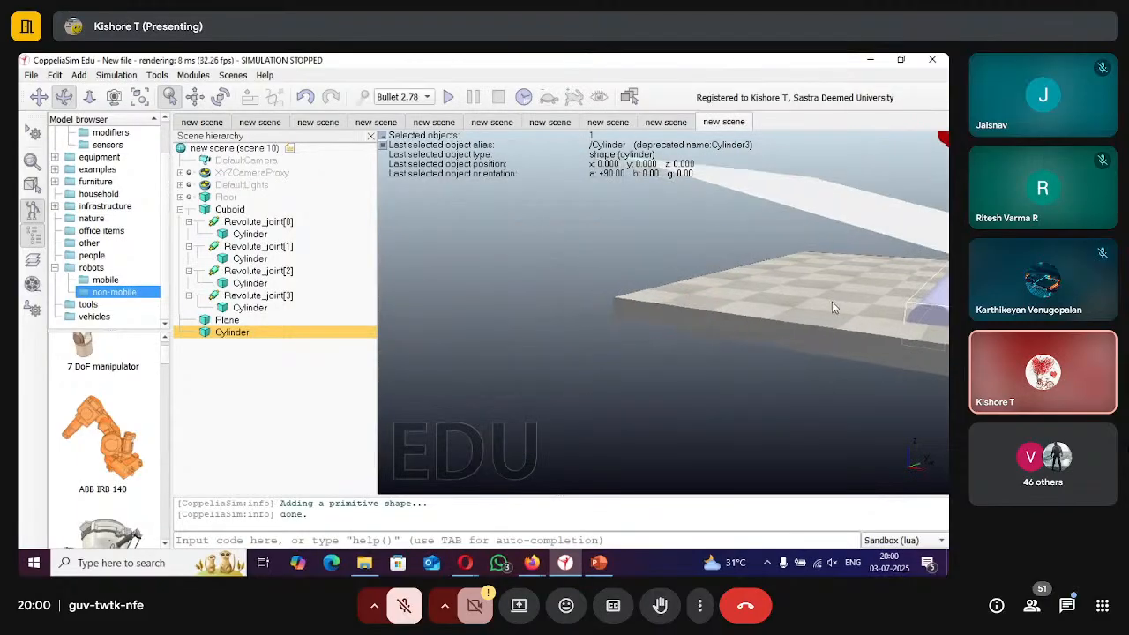
pyautogui.moveTo(831, 302); pyautogui.dragTo(755, 335)
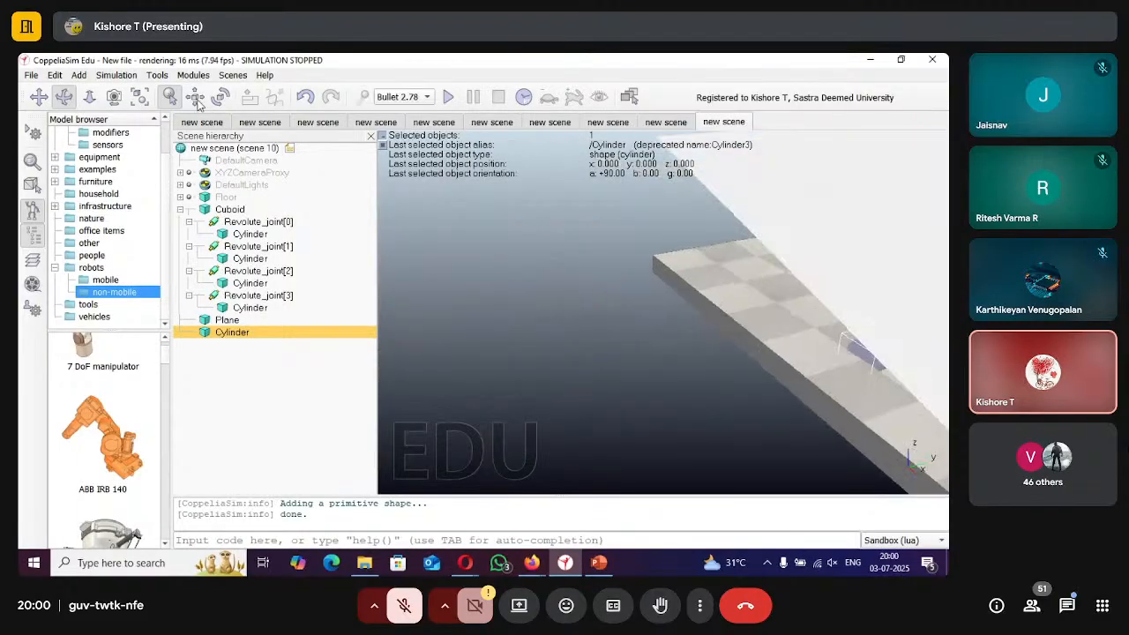
pyautogui.click(42, 99)
pyautogui.moveTo(887, 381); pyautogui.dragTo(781, 306)
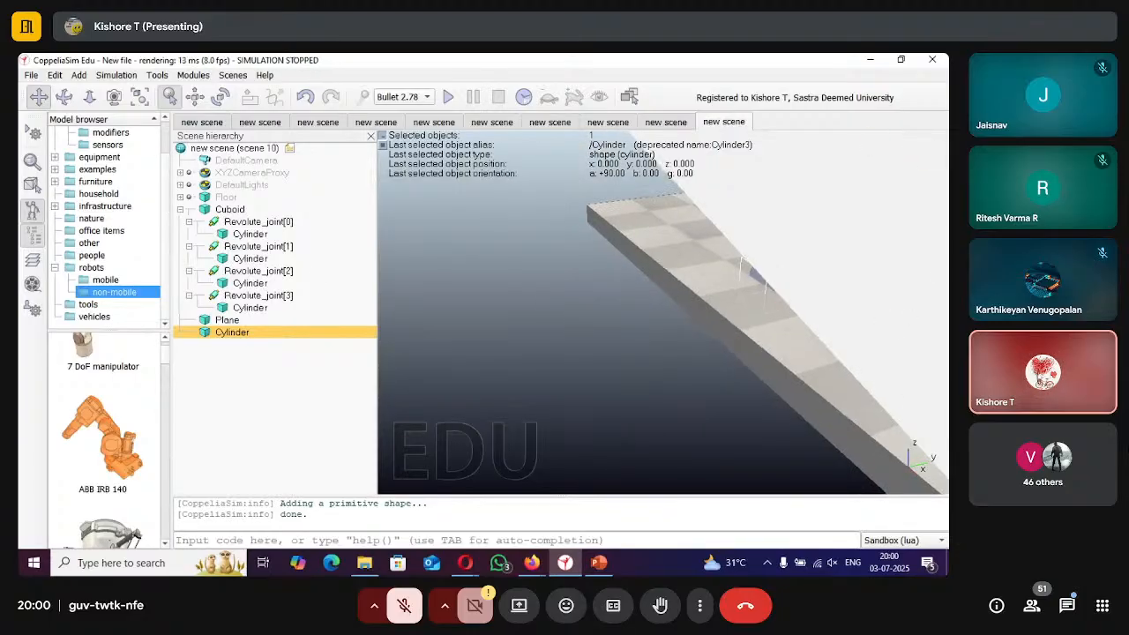
pyautogui.moveTo(846, 421); pyautogui.dragTo(654, 425)
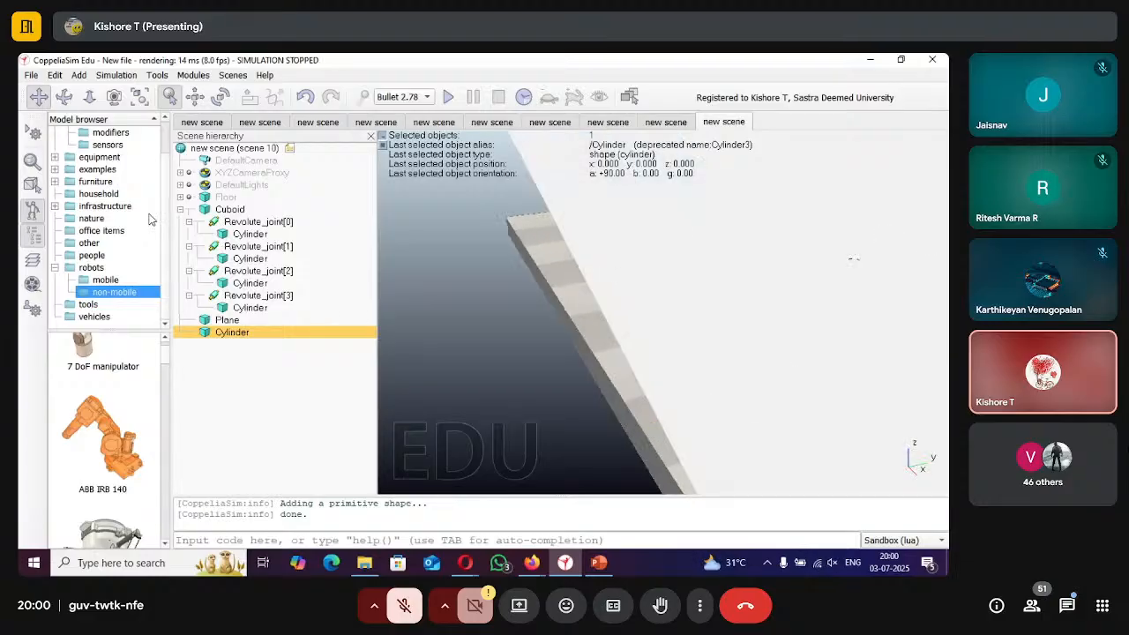
pyautogui.click(64, 97)
pyautogui.moveTo(673, 417)
pyautogui.mouseDown()
pyautogui.moveTo(757, 443)
pyautogui.moveTo(827, 411)
pyautogui.moveTo(818, 401)
pyautogui.mouseUp()
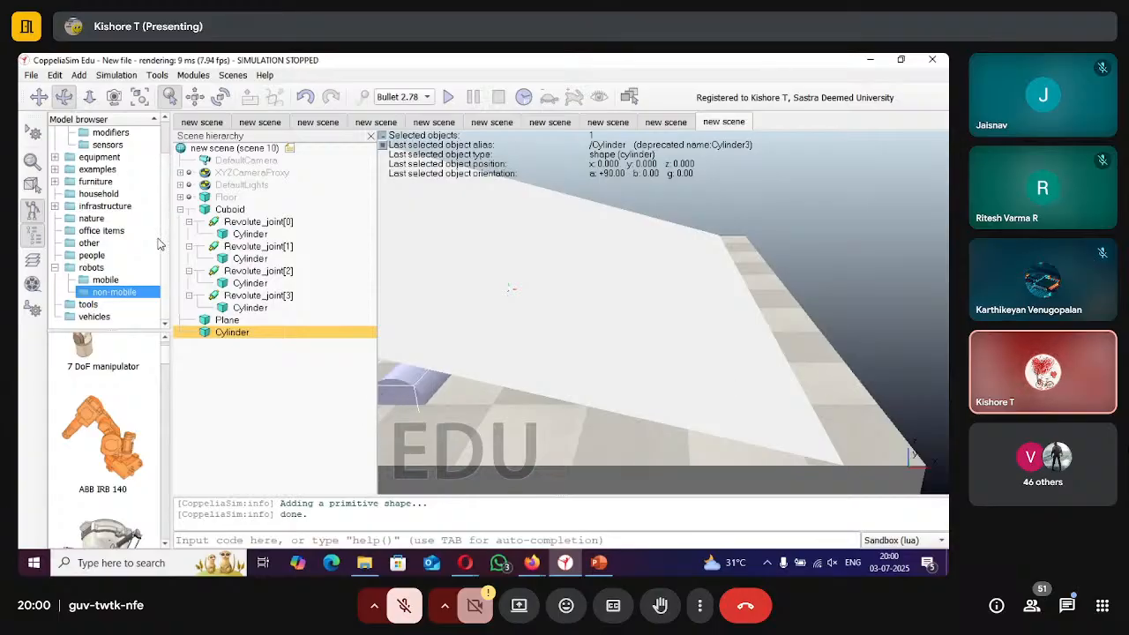
# Try X-coordinates of 2 m and 3 m for the Cylinder relative to World.
pyautogui.click(196, 96)
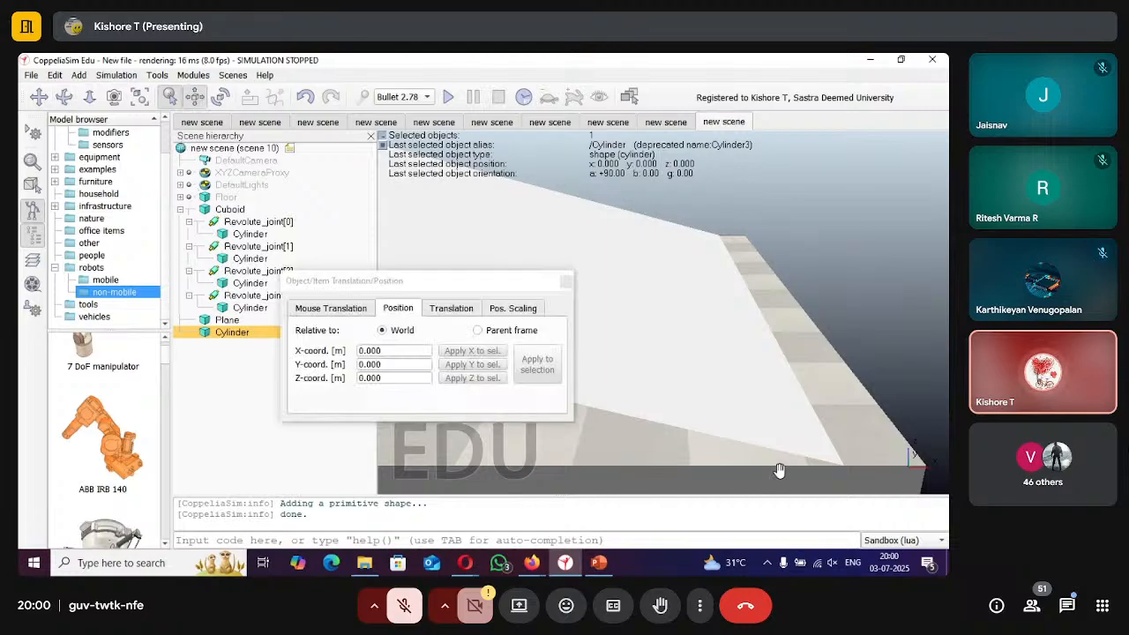
pyautogui.click(416, 351)
pyautogui.press('BackSpace')
pyautogui.press('BackSpace')
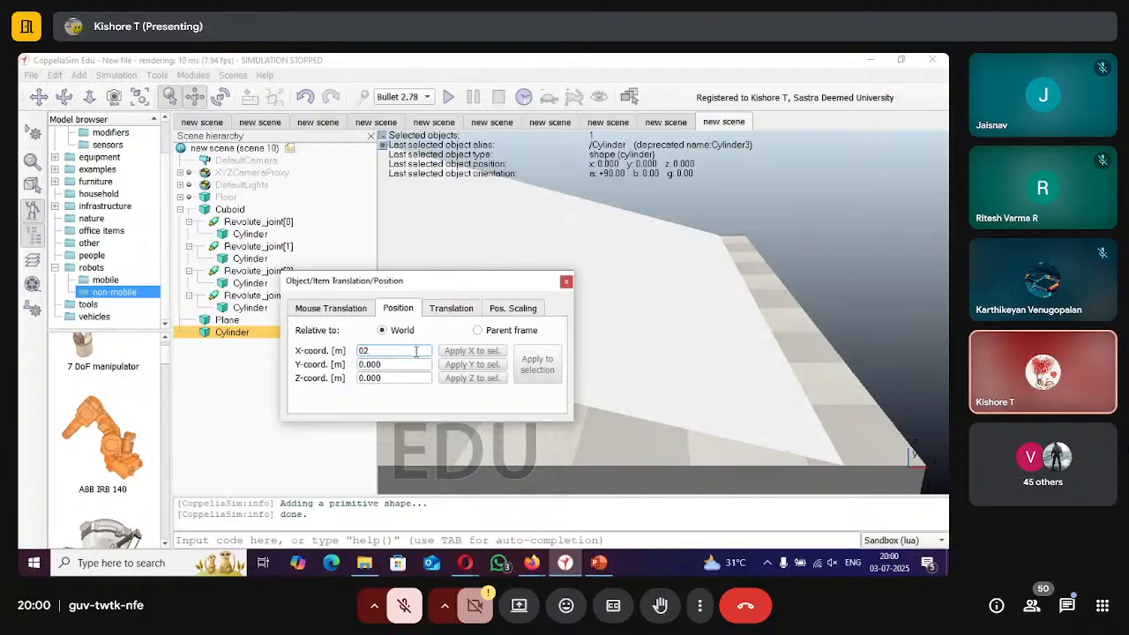
pyautogui.press('Return')
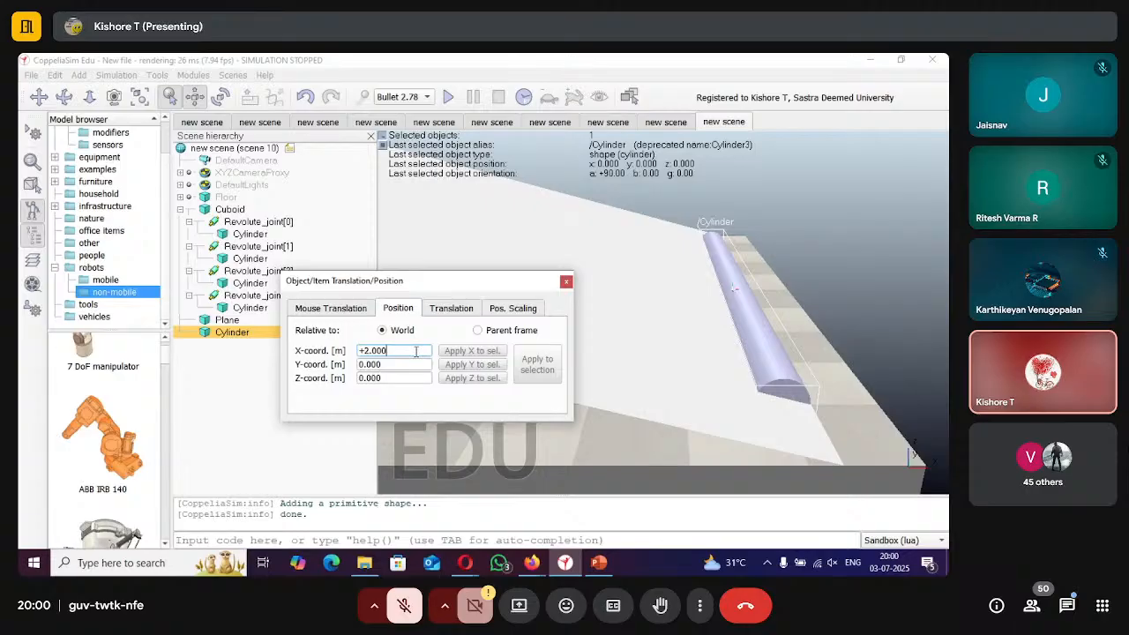
pyautogui.press('BackSpace')
pyautogui.press('BackSpace')
pyautogui.press('BackSpace')
pyautogui.press('BackSpace')
pyautogui.press('BackSpace')
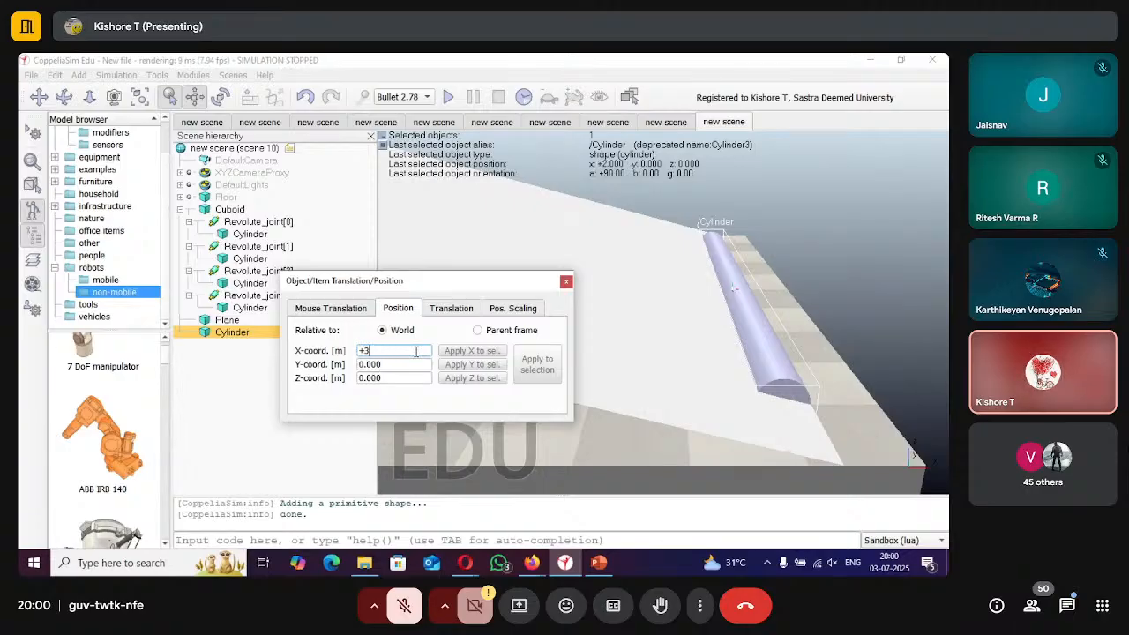
# Set the Cylinder's world X-coordinate to 2.5 m.
pyautogui.press('BackSpace')
pyautogui.press('BackSpace')
pyautogui.press('BackSpace')
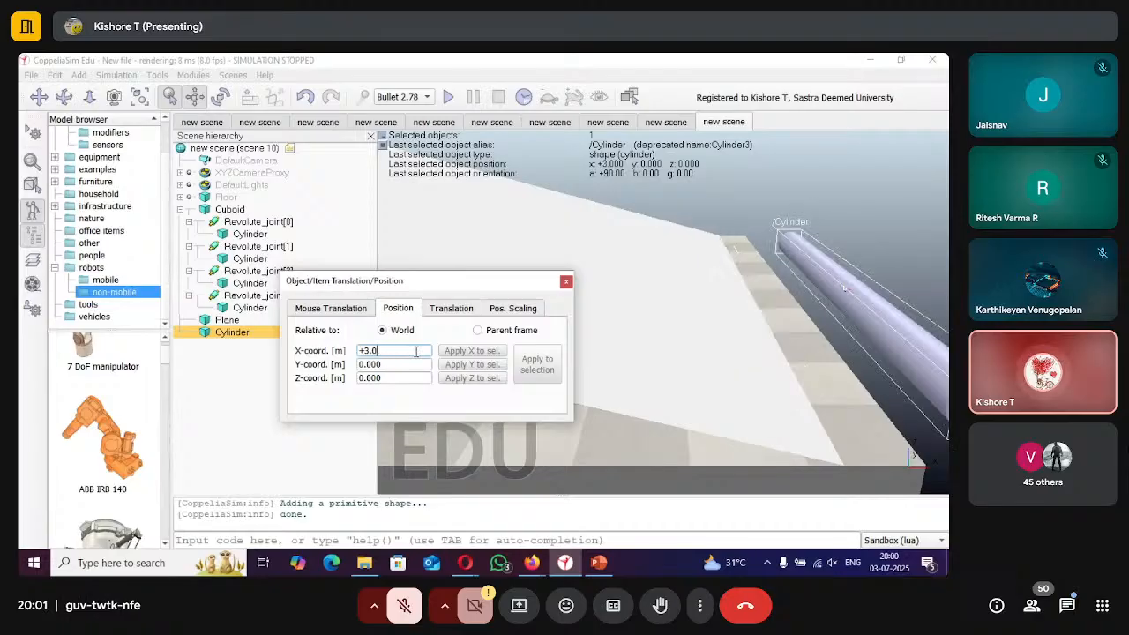
pyautogui.press('BackSpace')
pyautogui.press('BackSpace')
pyautogui.press('BackSpace')
pyautogui.write('2.5')
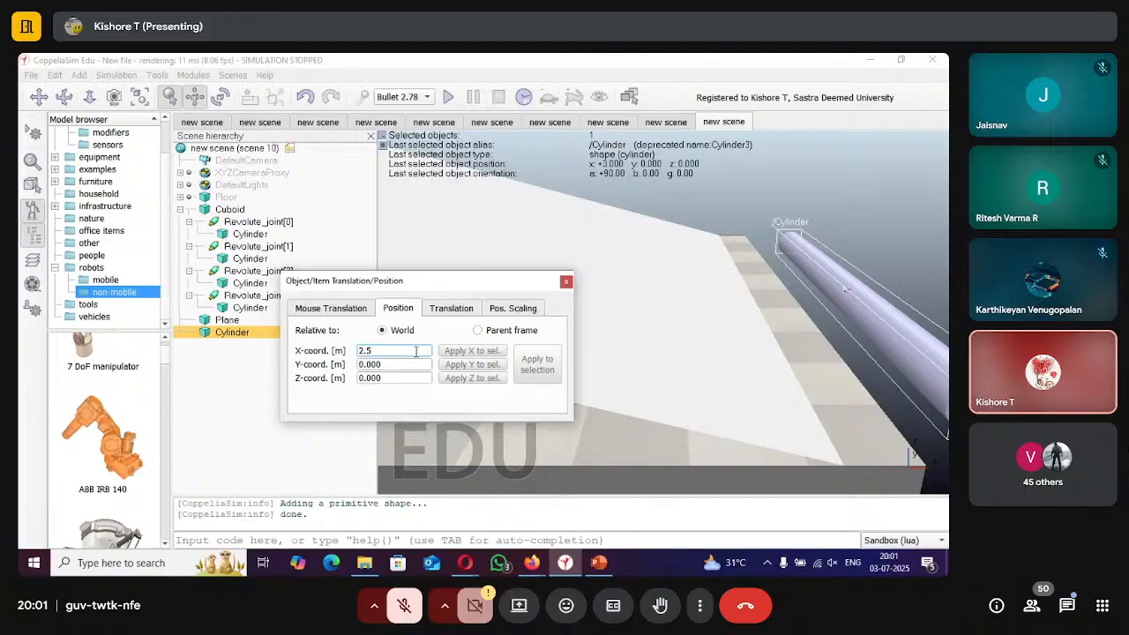
pyautogui.press('Return')
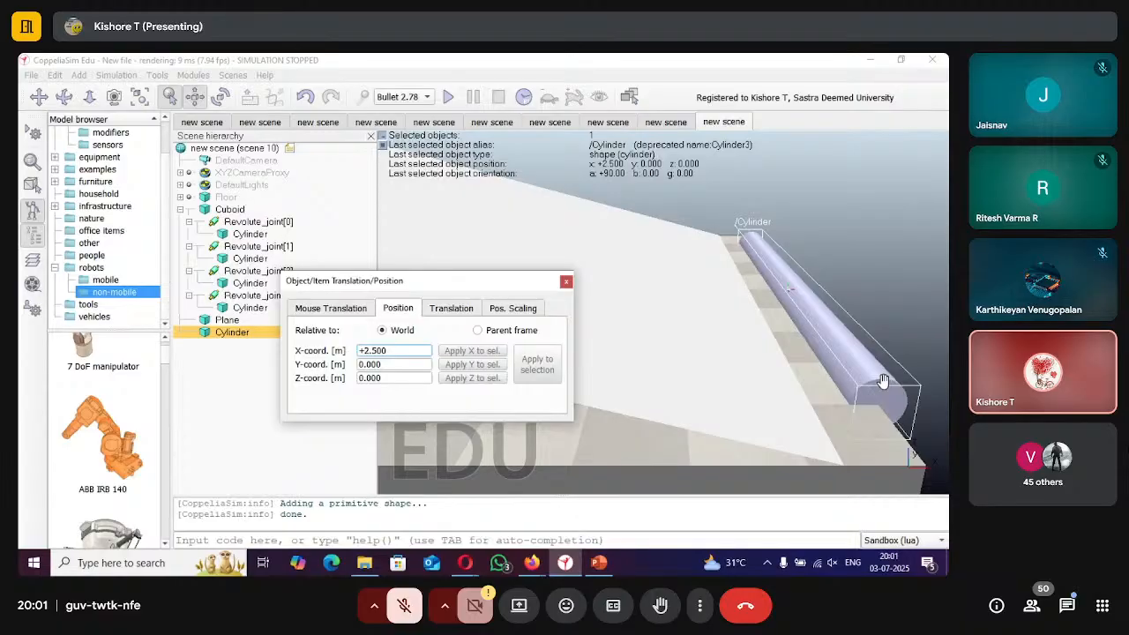
# Try Z-coordinates of 0.5 m and 0.05 m for the Cylinder relative to World.
pyautogui.click(391, 376)
pyautogui.press('BackSpace')
pyautogui.press('BackSpace')
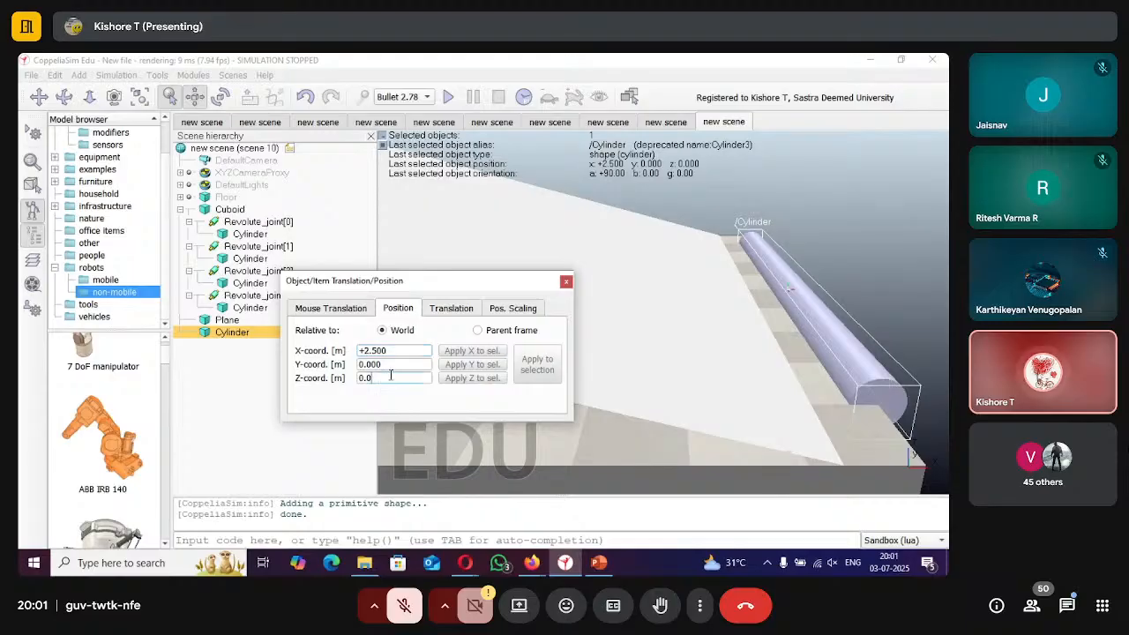
pyautogui.write('.')
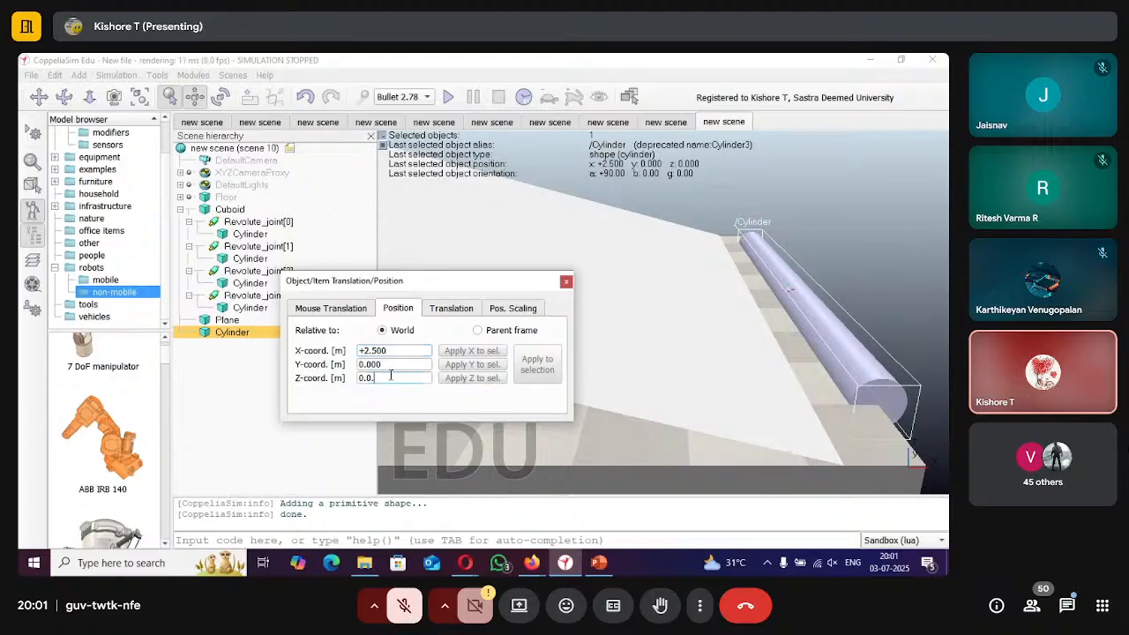
pyautogui.press('BackSpace')
pyautogui.press('BackSpace')
pyautogui.write('5')
pyautogui.press('Return')
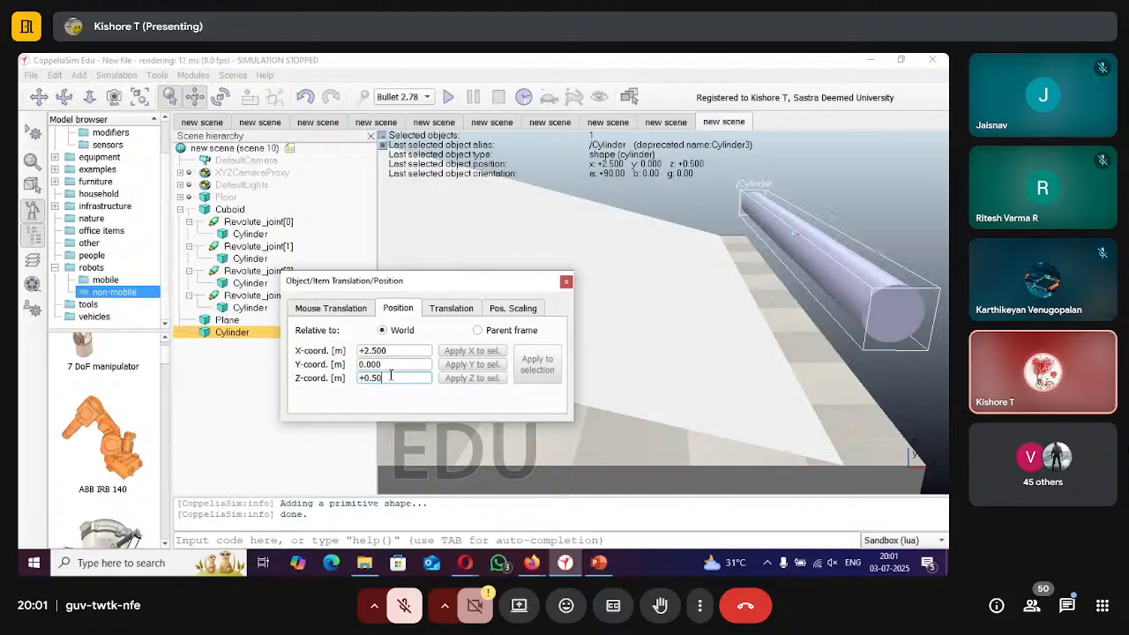
pyautogui.press('BackSpace')
pyautogui.write('05')
pyautogui.press('Return')
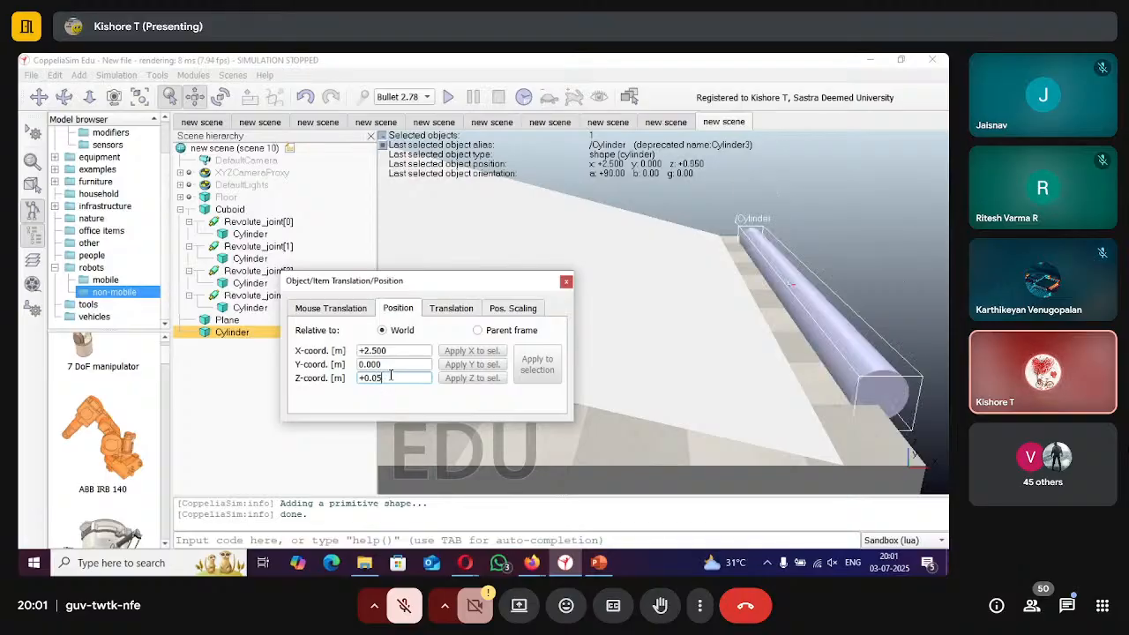
# Try Z-coordinates of 0.07 m, 0.1 m and 0.18 m for the Cylinder relative to World.
pyautogui.press('BackSpace')
pyautogui.press('BackSpace')
pyautogui.write('70')
pyautogui.press('Return')
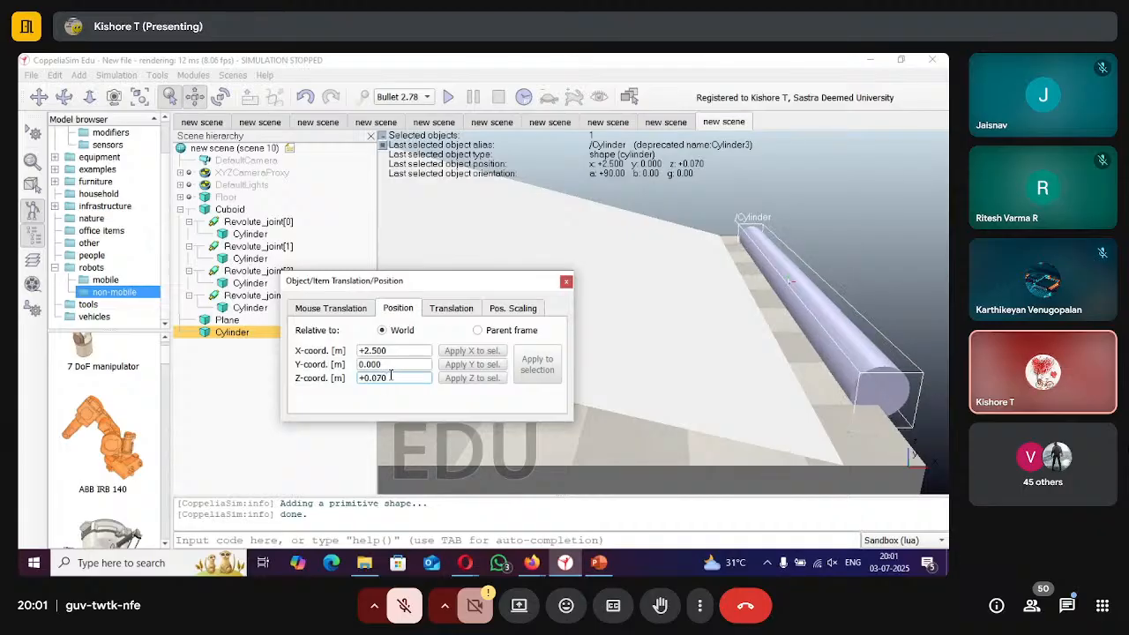
pyautogui.press('BackSpace')
pyautogui.write('1')
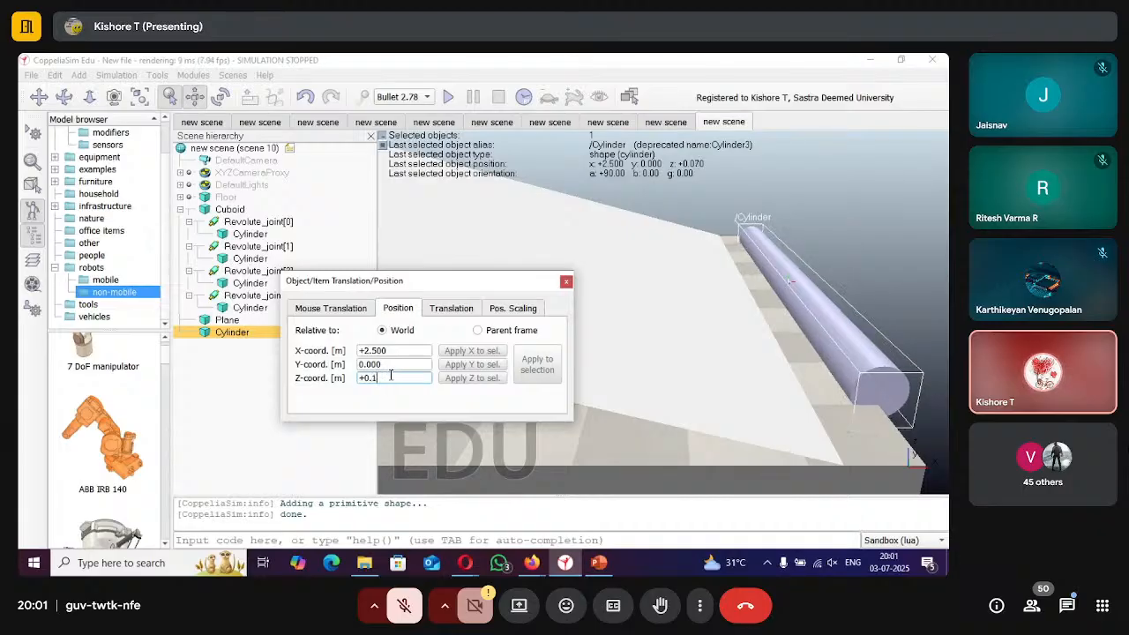
pyautogui.press('Return')
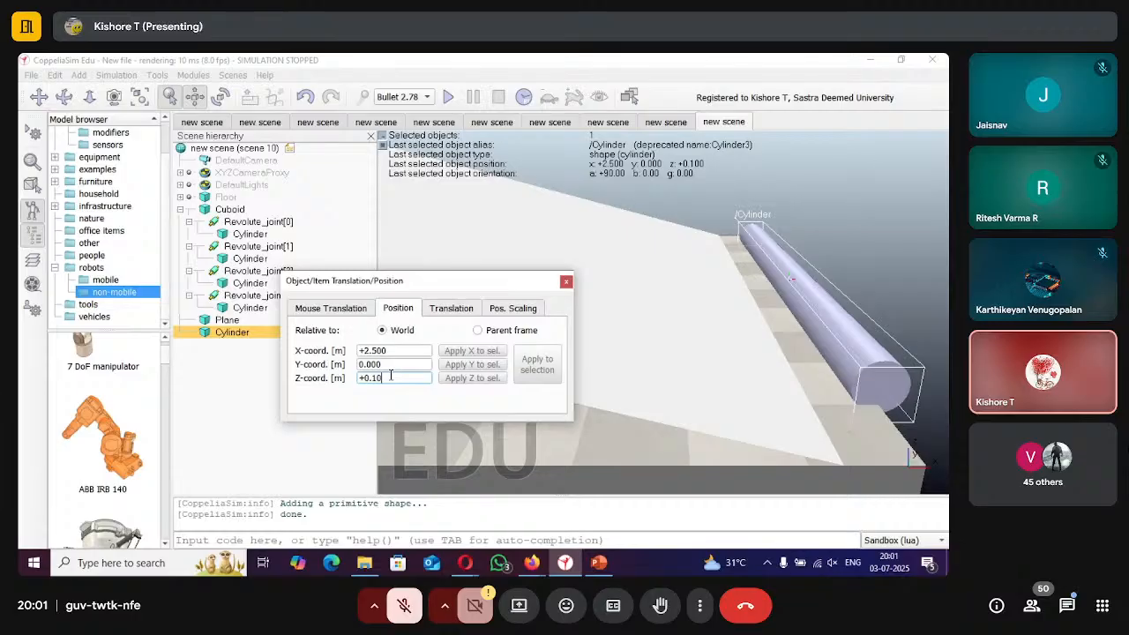
pyautogui.press('BackSpace')
pyautogui.write('8')
pyautogui.press('Return')
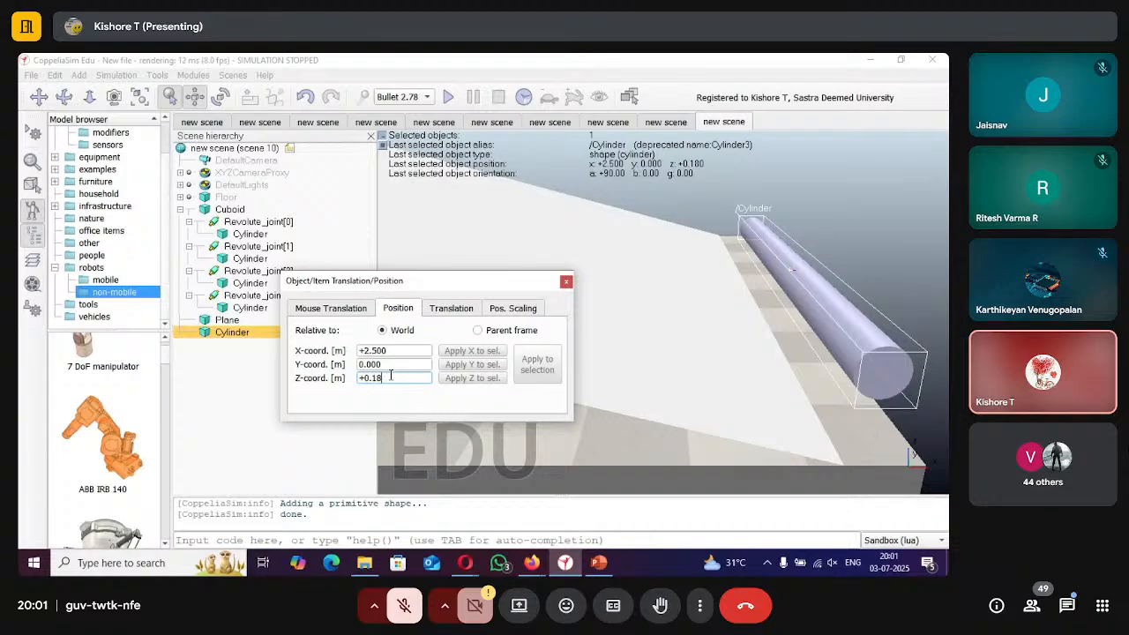
# Set the Cylinder's world Z-coordinate to 0.16 m and clear the selection.
pyautogui.press('BackSpace')
pyautogui.write('6')
pyautogui.press('Return')
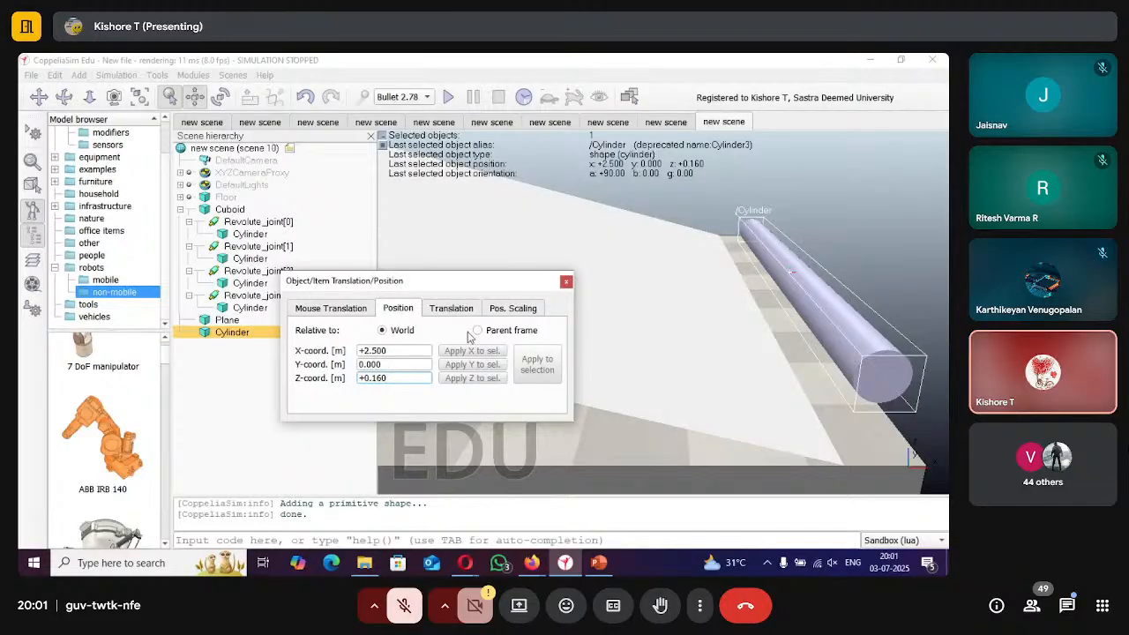
pyautogui.click(566, 282)
pyautogui.click(598, 290)
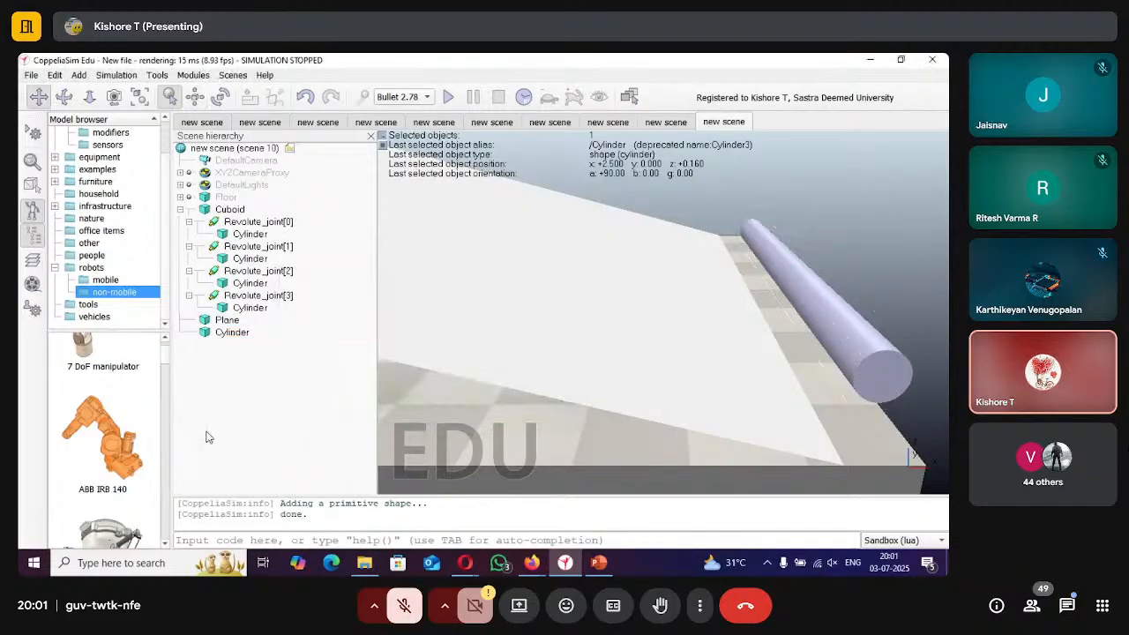
# Bring the robot, ramp and Cylinder into view together and start the simulation.
pyautogui.scroll(2, 507, 259)
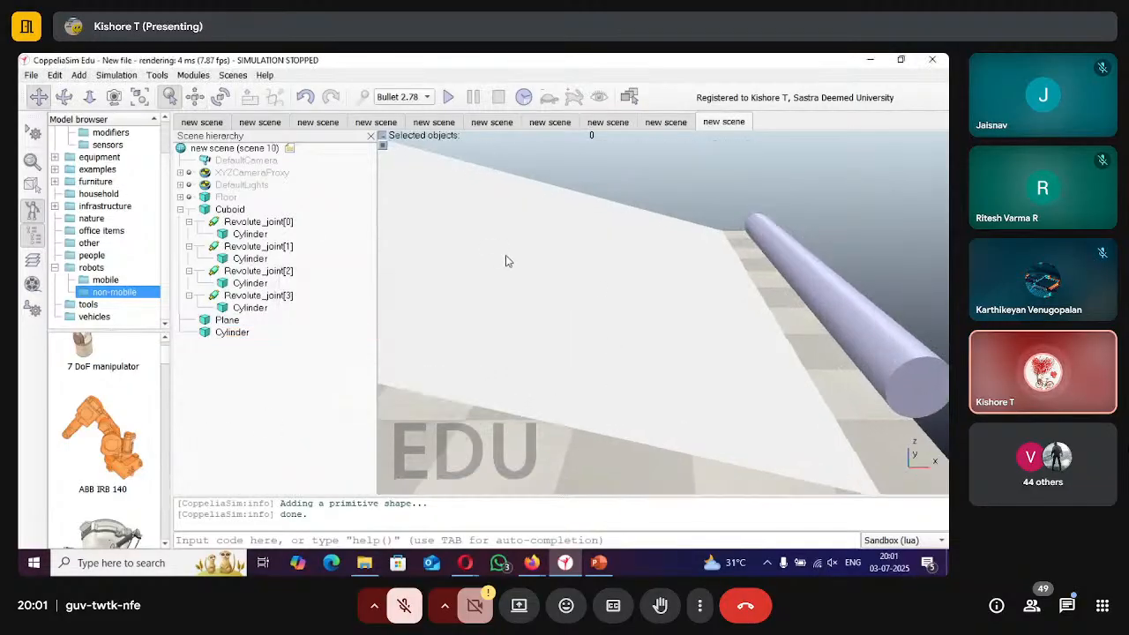
pyautogui.scroll(-4, 506, 258)
pyautogui.scroll(-3, 507, 276)
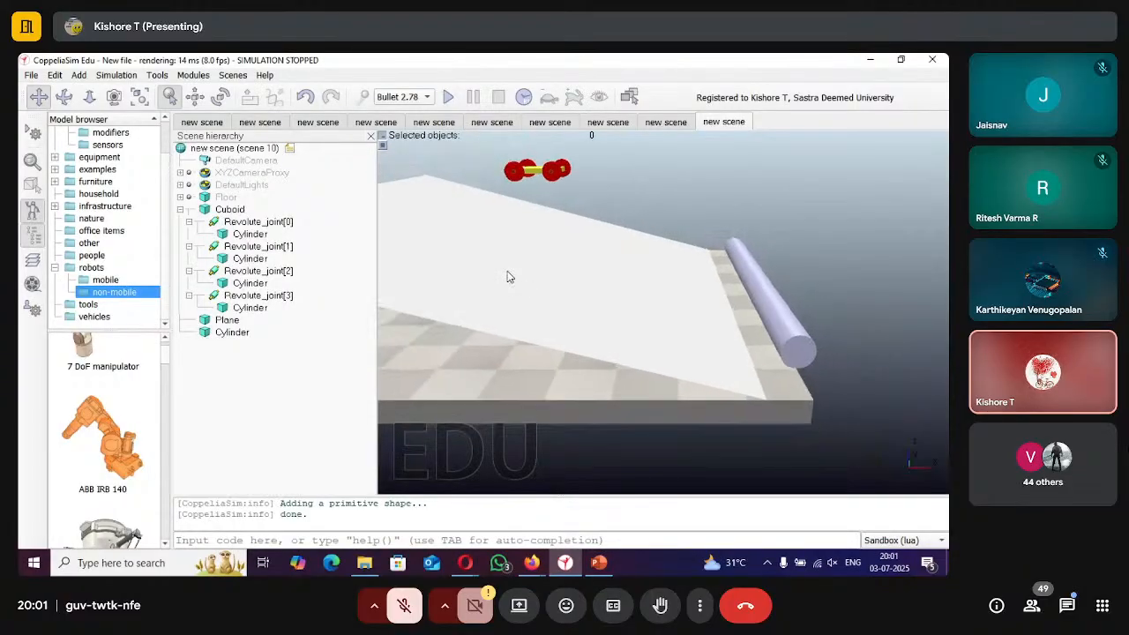
pyautogui.scroll(-2, 507, 276)
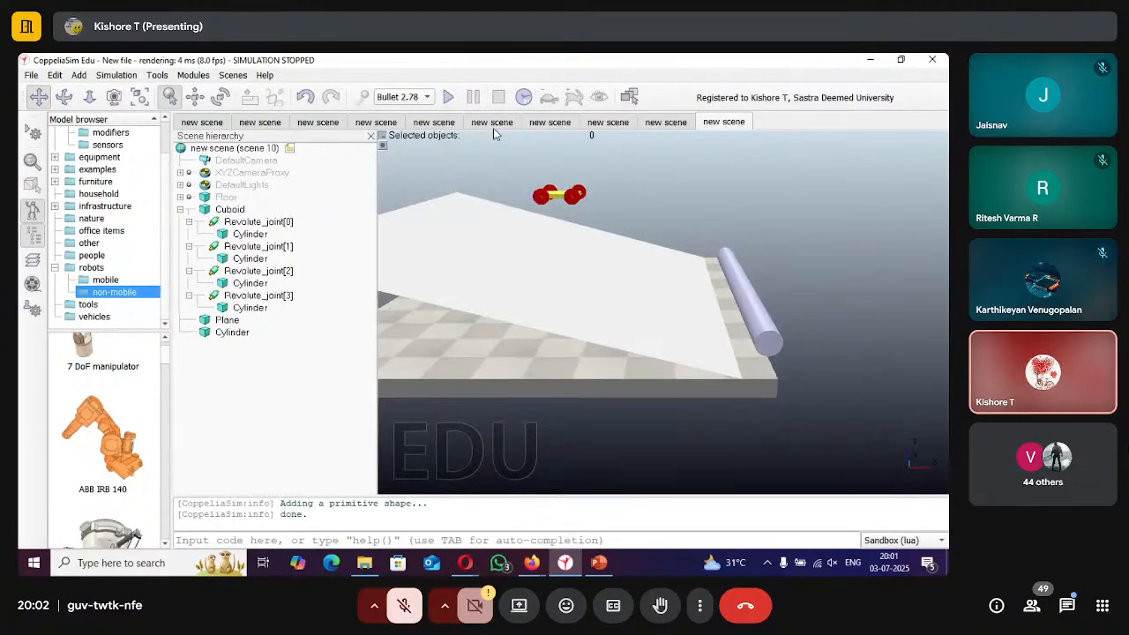
pyautogui.click(449, 97)
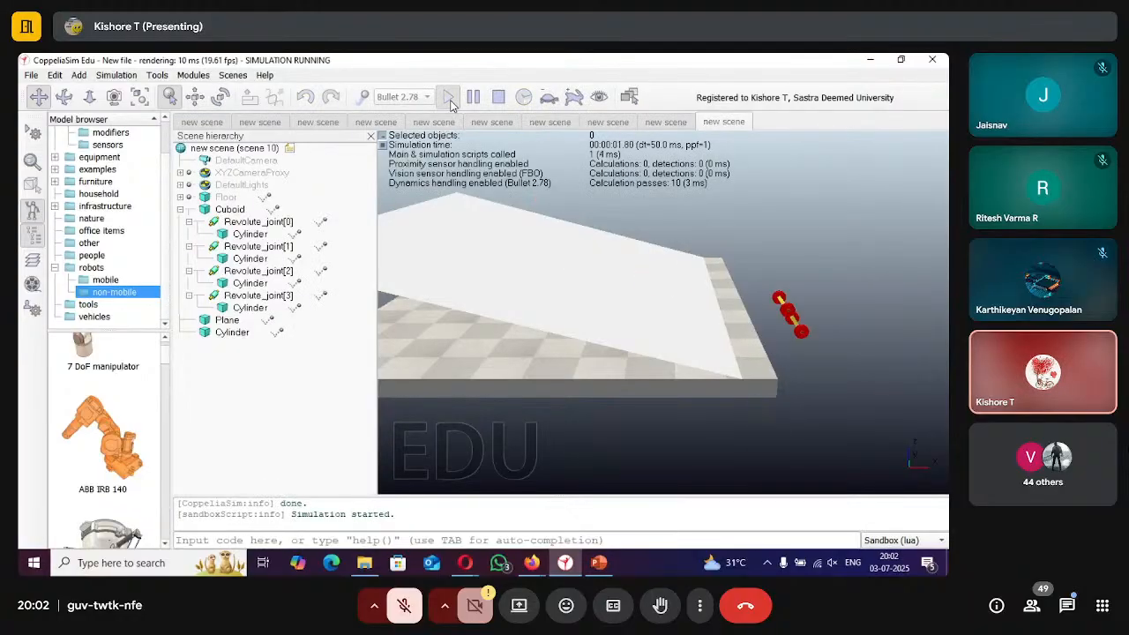
# Stop the simulation and set the Cylinder's X-coordinate relative to World to 2.2 m.
pyautogui.click(499, 98)
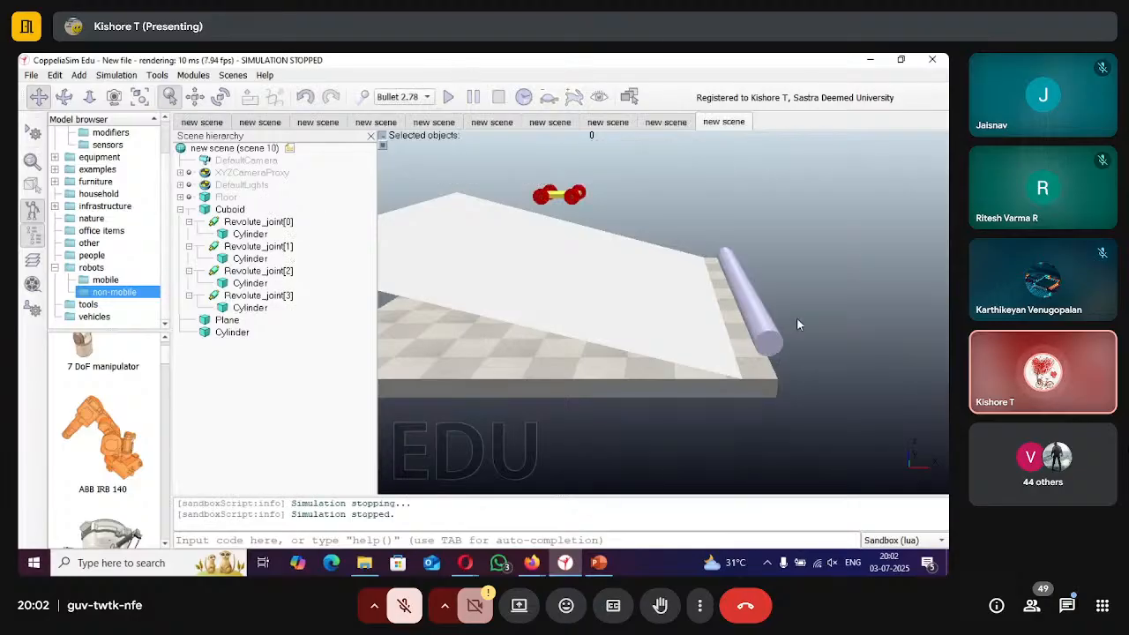
pyautogui.click(746, 312)
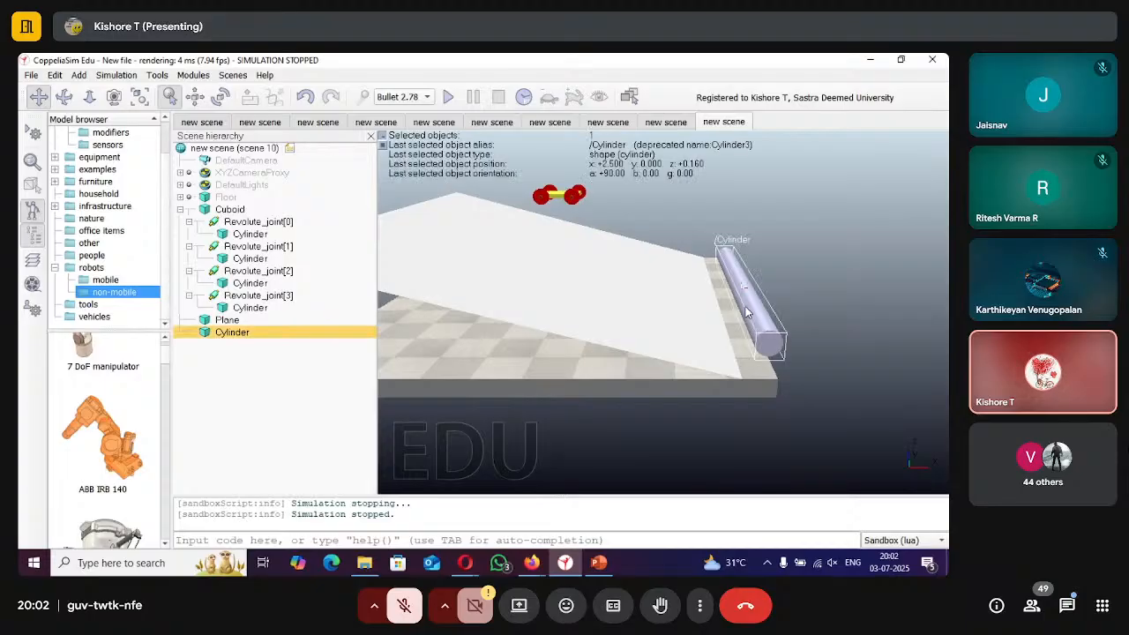
pyautogui.click(195, 97)
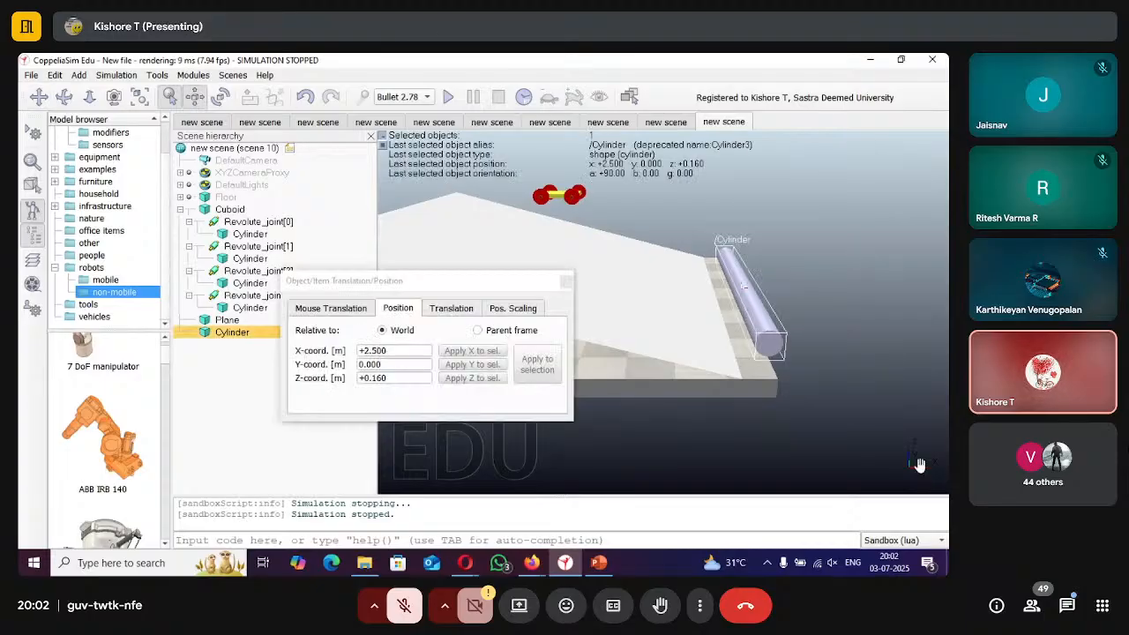
pyautogui.click(386, 350)
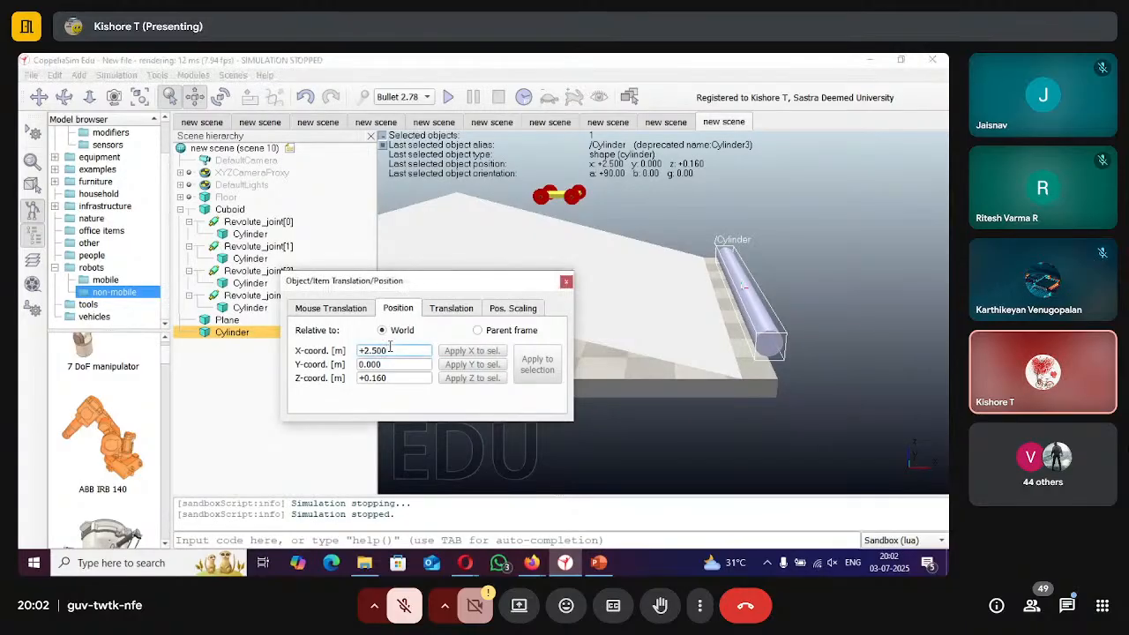
pyautogui.press('BackSpace')
pyautogui.press('BackSpace')
pyautogui.press('Return')
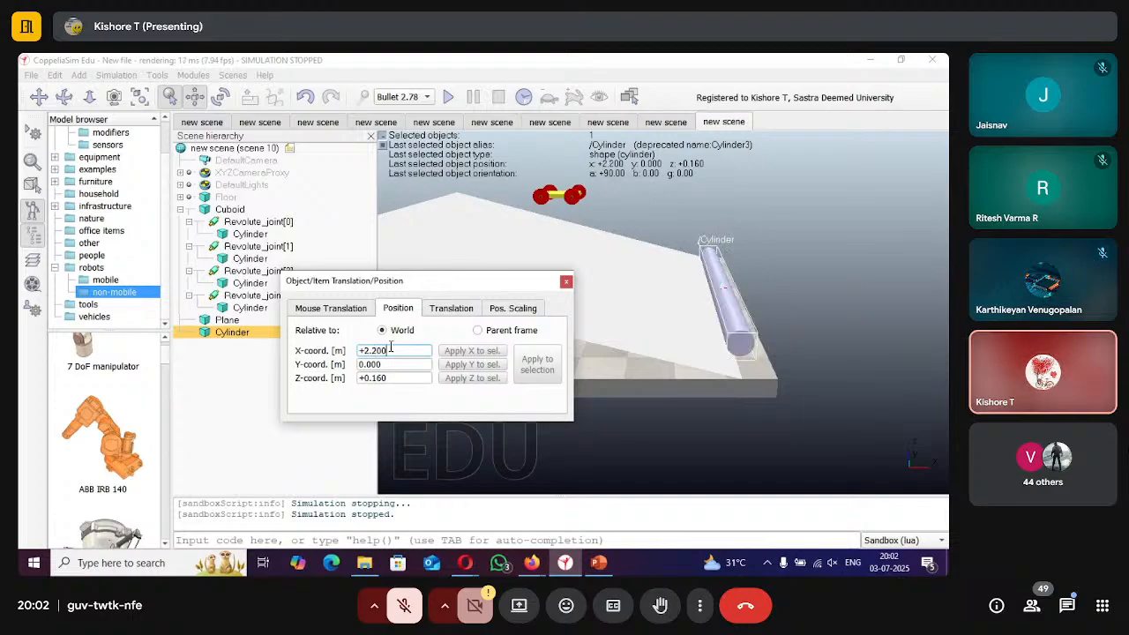
pyautogui.click(567, 281)
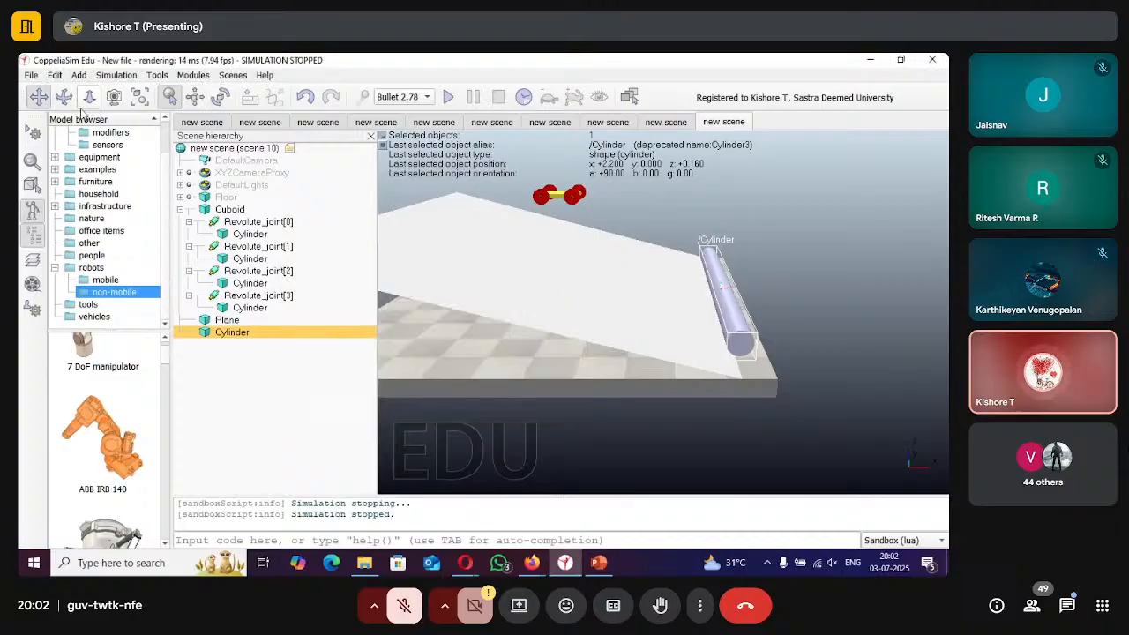
# Restrict mouse translation of the Plane to the world X axis and move it about 0.4 m in negative X, away from the Cylinder.
pyautogui.click(251, 321)
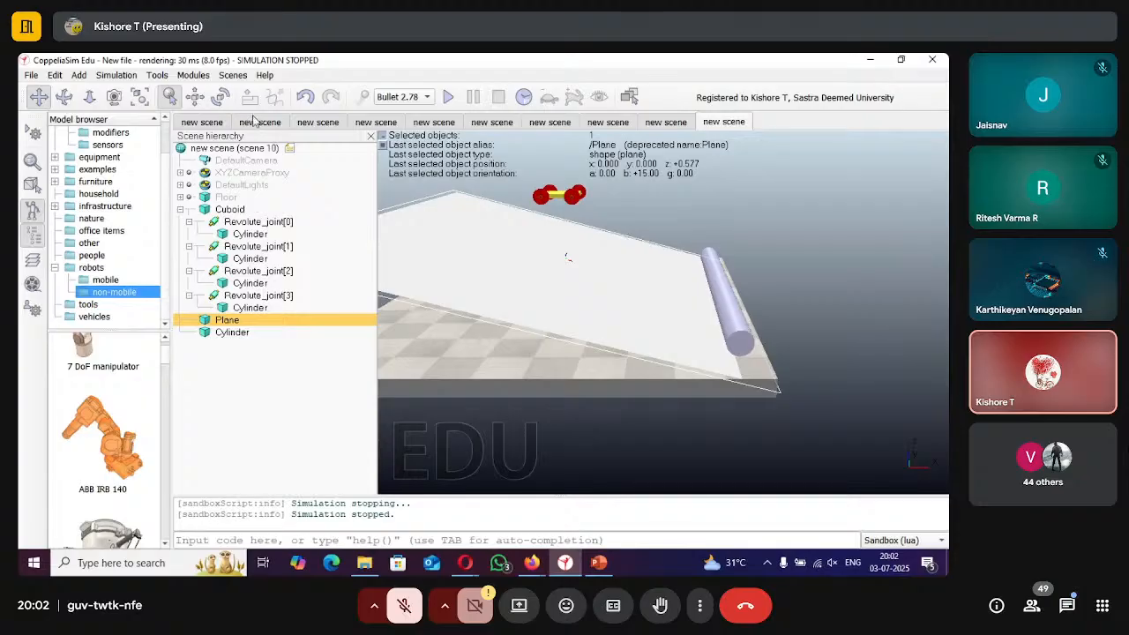
pyautogui.click(195, 96)
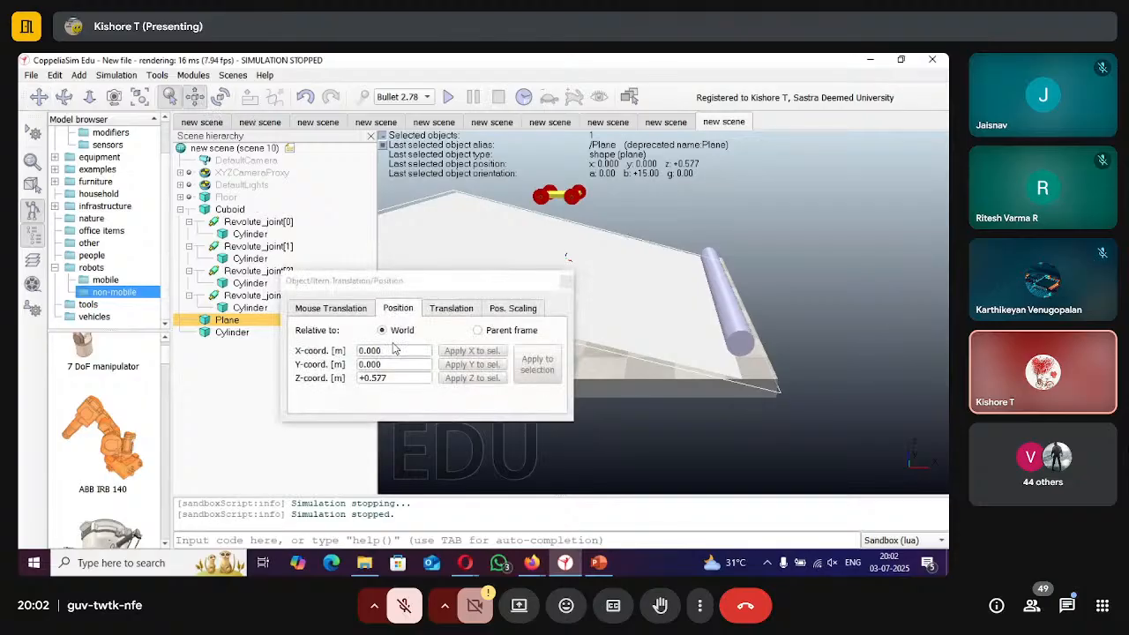
pyautogui.click(330, 308)
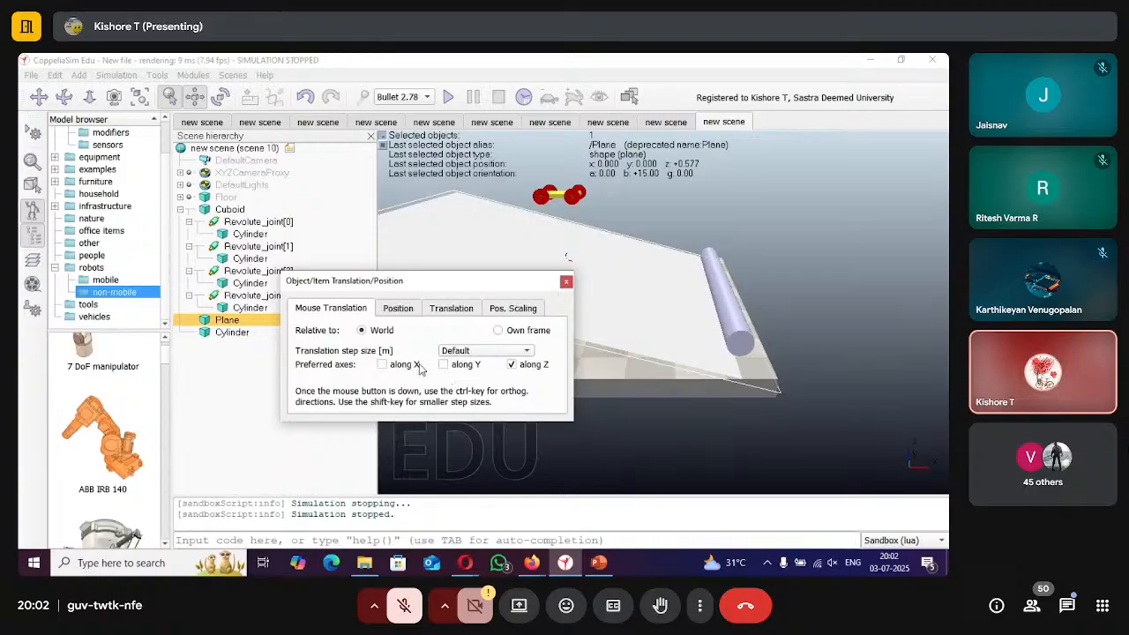
pyautogui.click(381, 366)
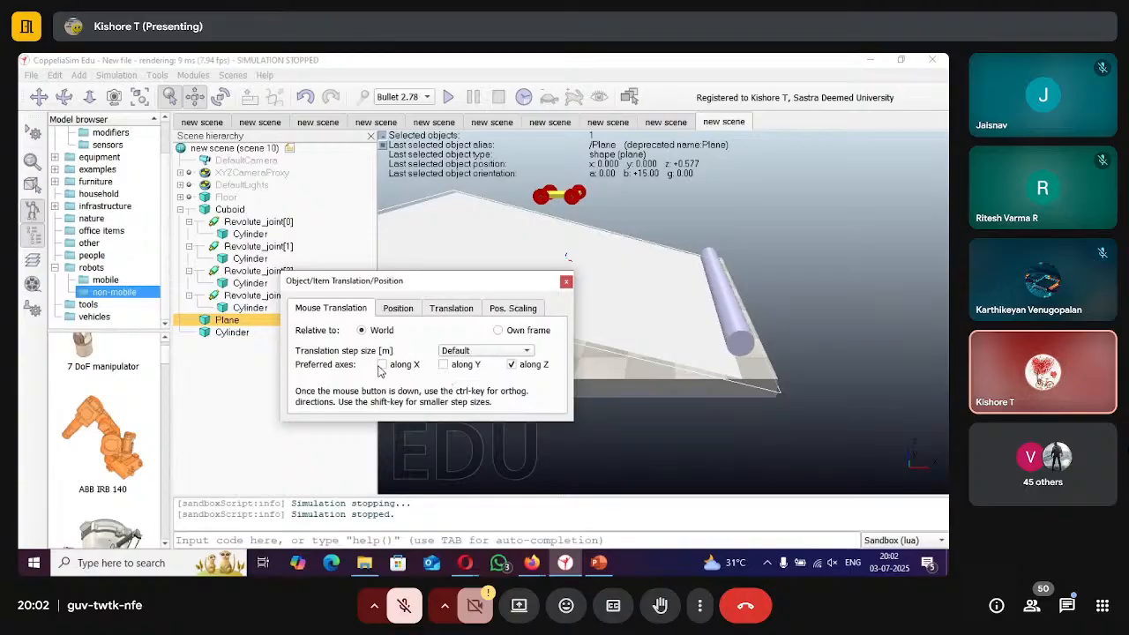
pyautogui.click(512, 364)
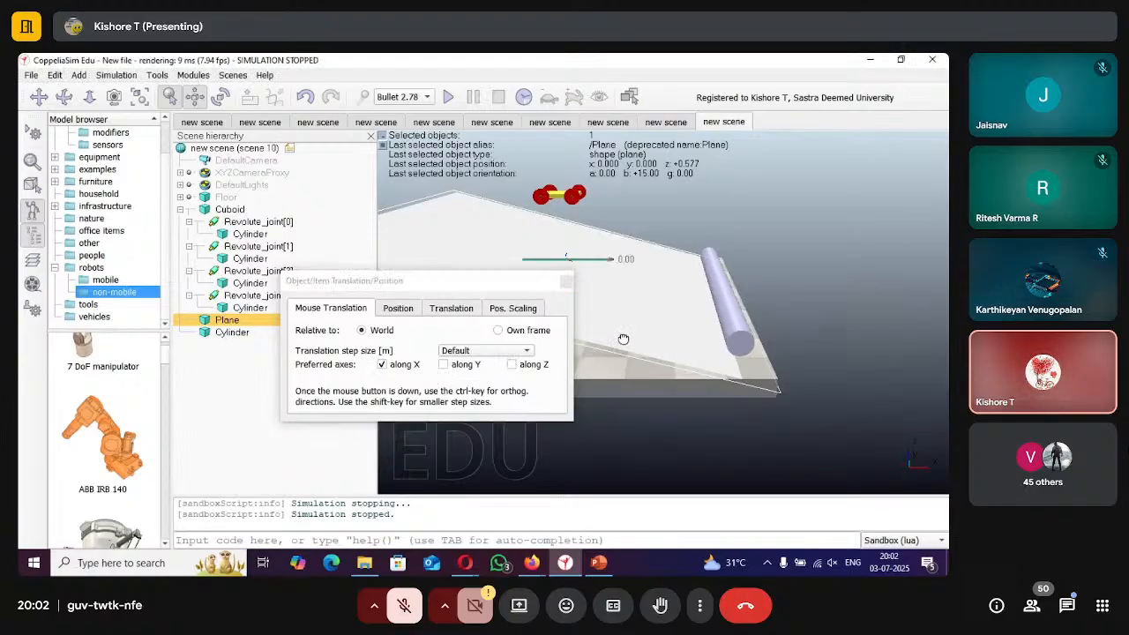
pyautogui.moveTo(627, 337); pyautogui.dragTo(503, 294)
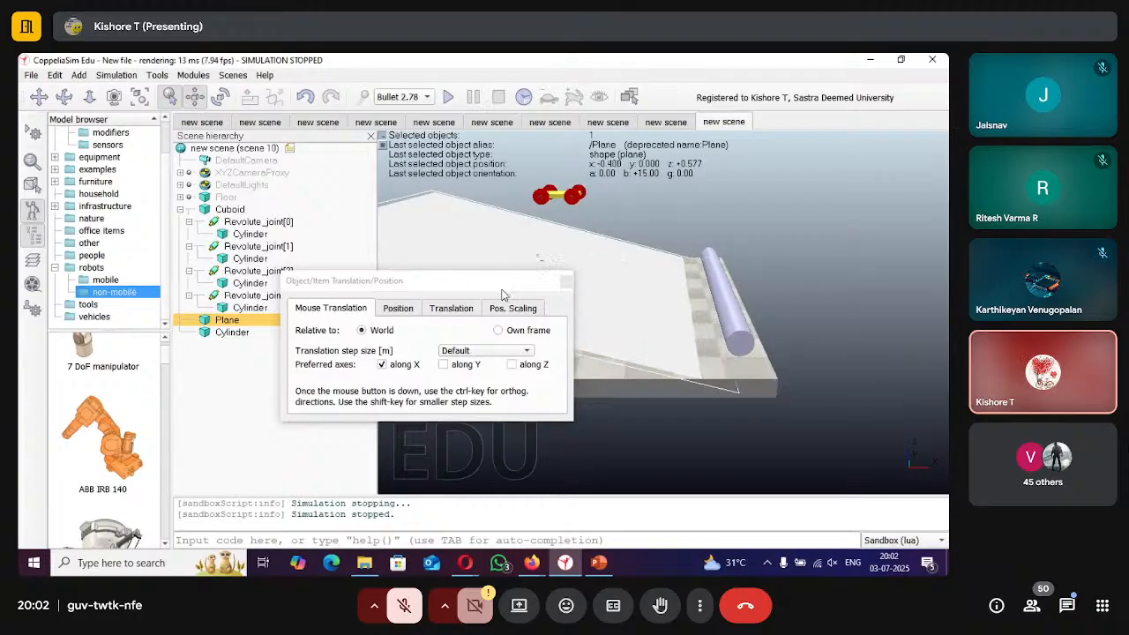
pyautogui.click(566, 281)
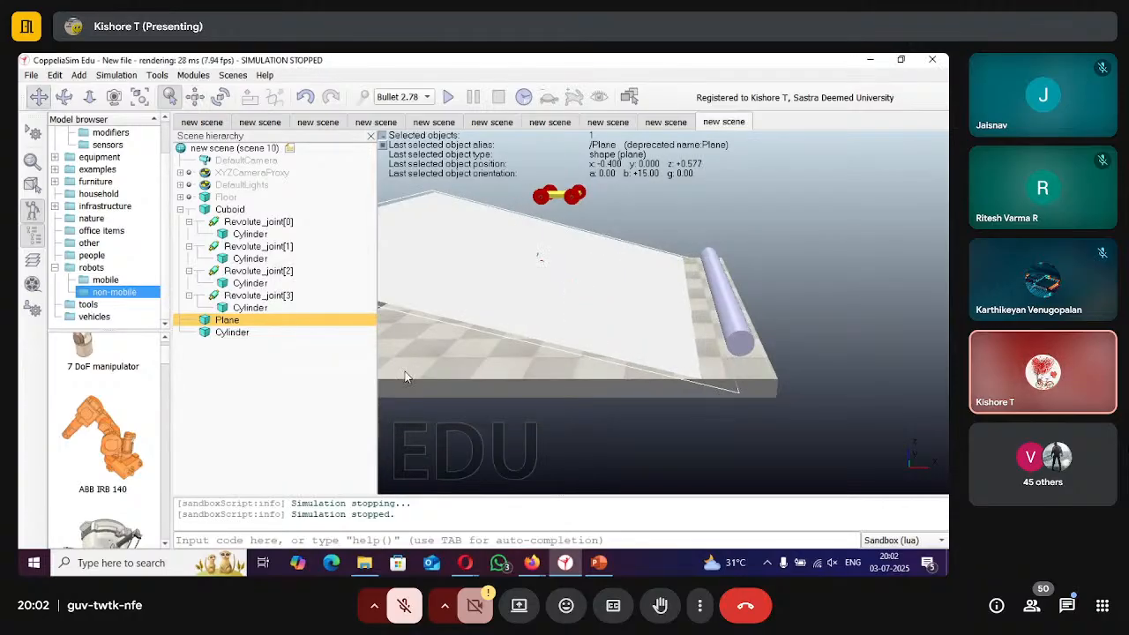
# Clear the selection, run the simulation to watch the robot descend the ramp towards the Cylinder, and stop it.
pyautogui.click(361, 376)
pyautogui.click(447, 96)
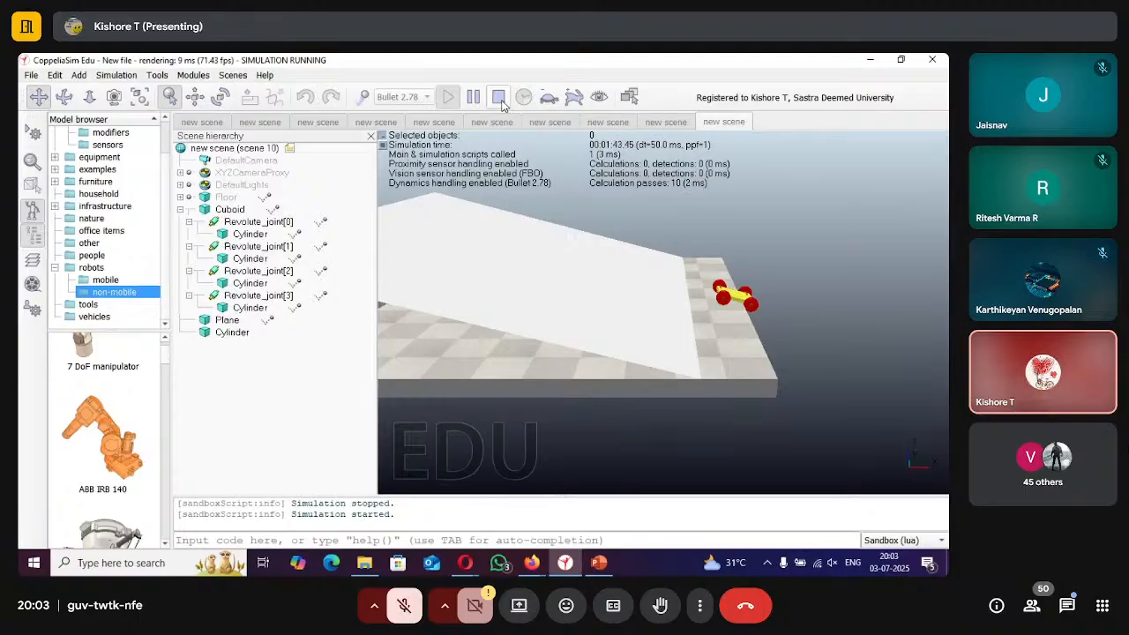
pyautogui.click(499, 99)
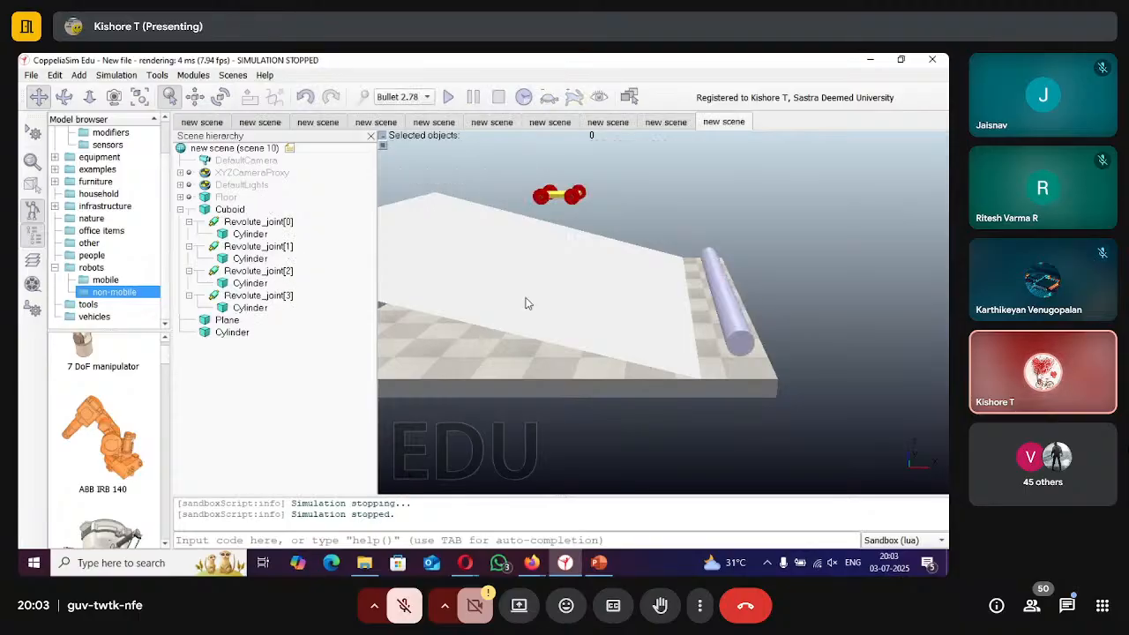